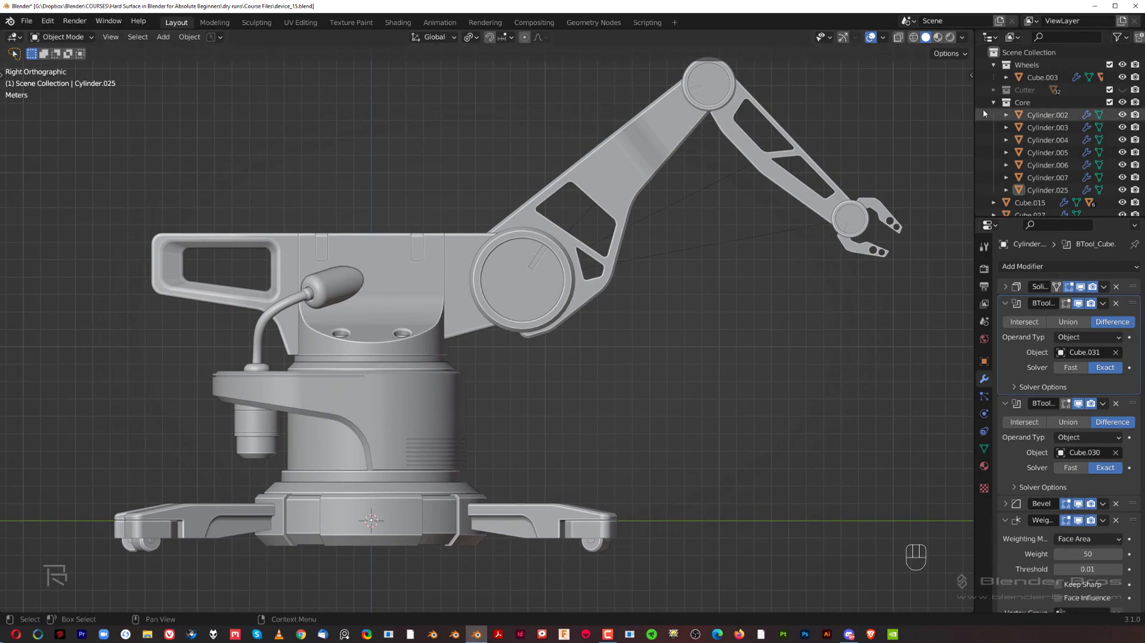
Collapse the Core collection in the outliner and save the file.
left_click(992, 101)
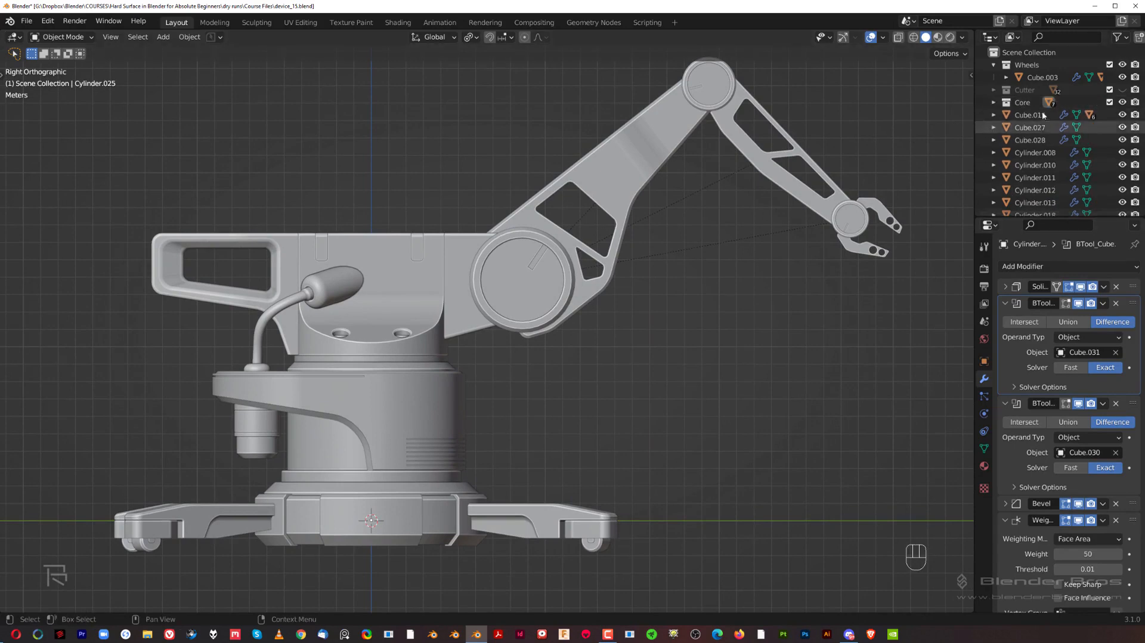
scroll(1042, 115, "down", 3)
key("ctrl+s")
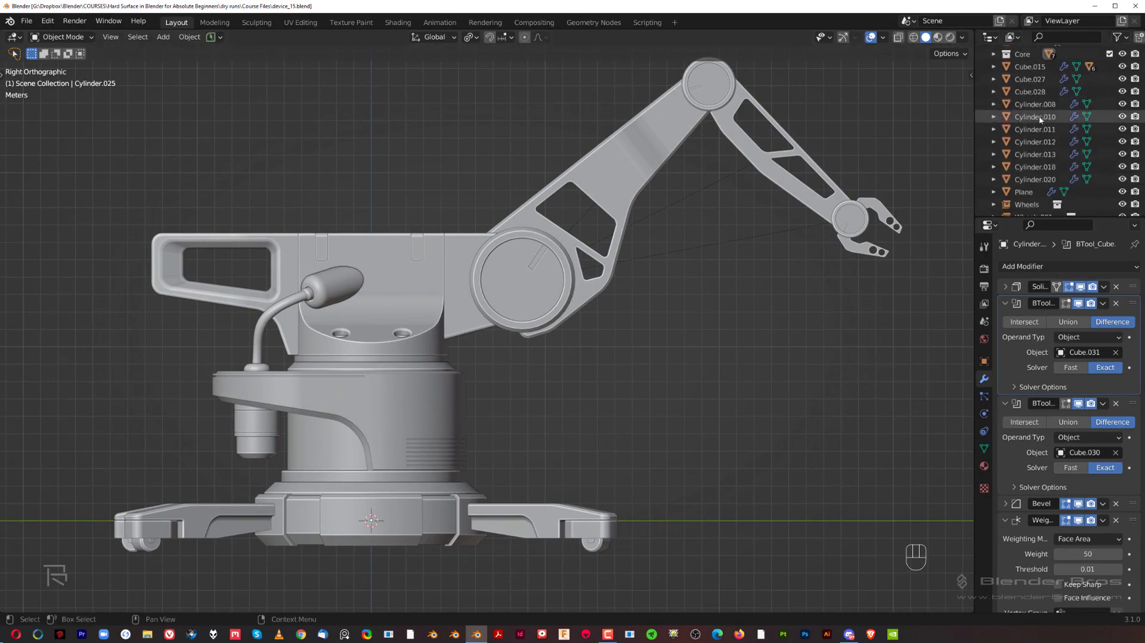
Move the loose scene objects from Cube.015 through Wheels.002 into the Core collection.
scroll(1039, 118, "up", 1)
left_click(1039, 112)
left_click(1038, 134)
left_click(1042, 147)
left_click(1041, 84)
scroll(1043, 124, "down", 3)
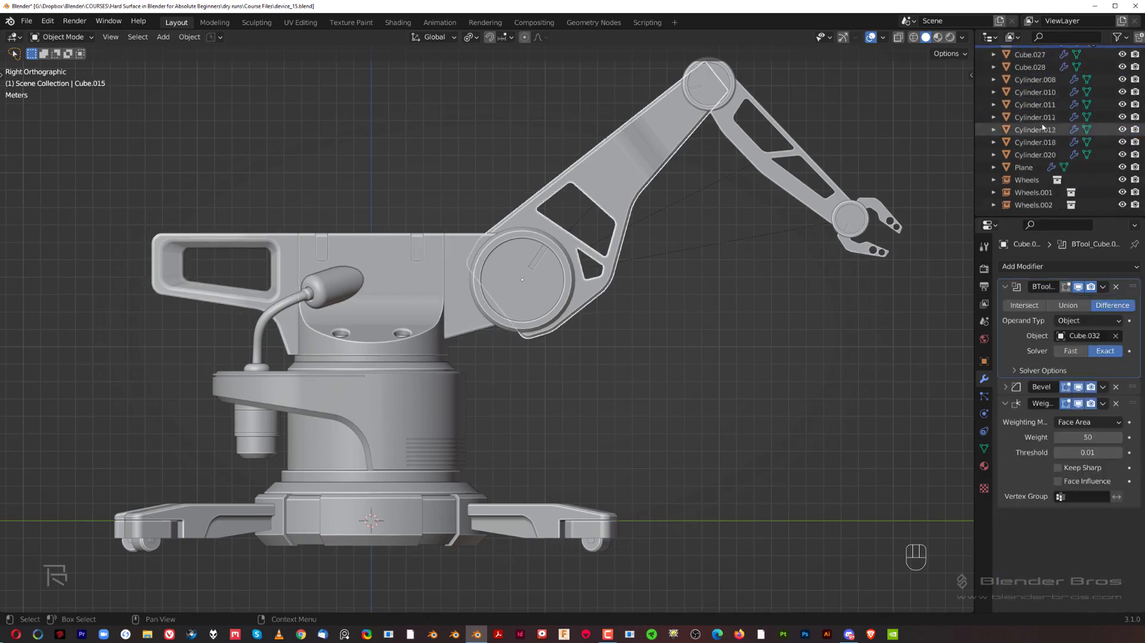
scroll(1045, 137, "up", 3)
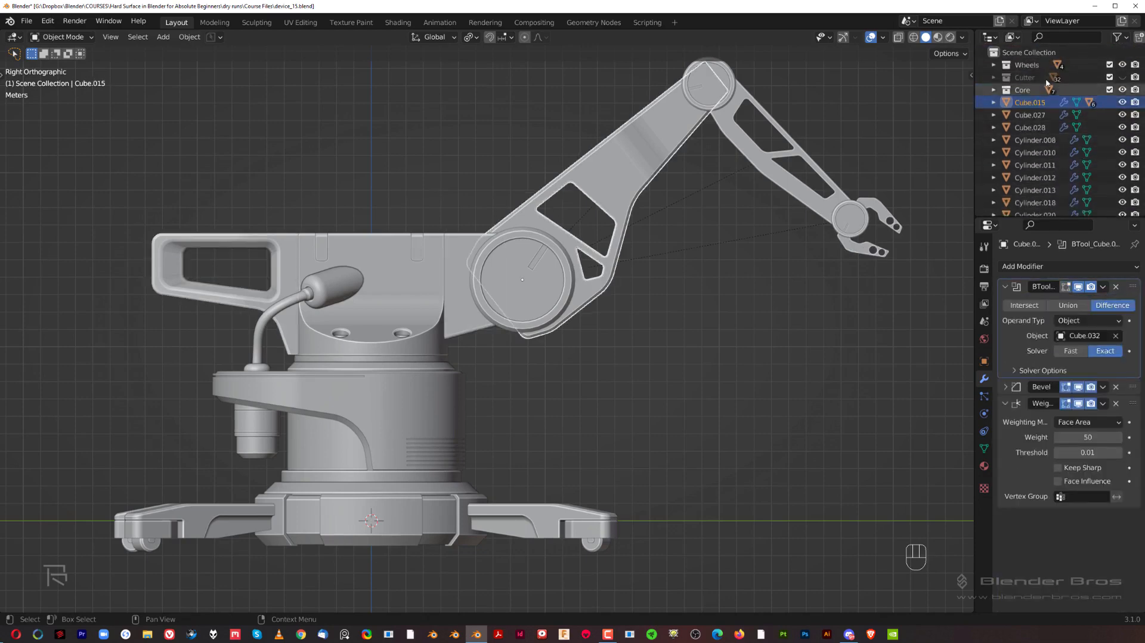
scroll(1072, 140, "down", 3)
scroll(1056, 136, "up", 3)
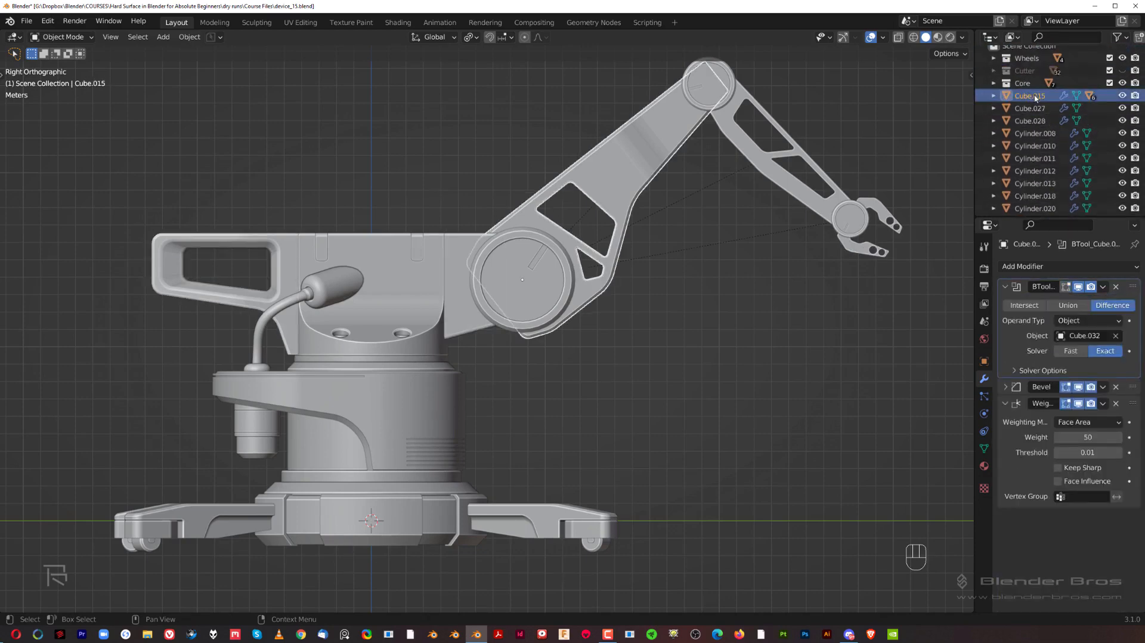
scroll(1035, 119, "down", 3)
left_click(1033, 204, "shift")
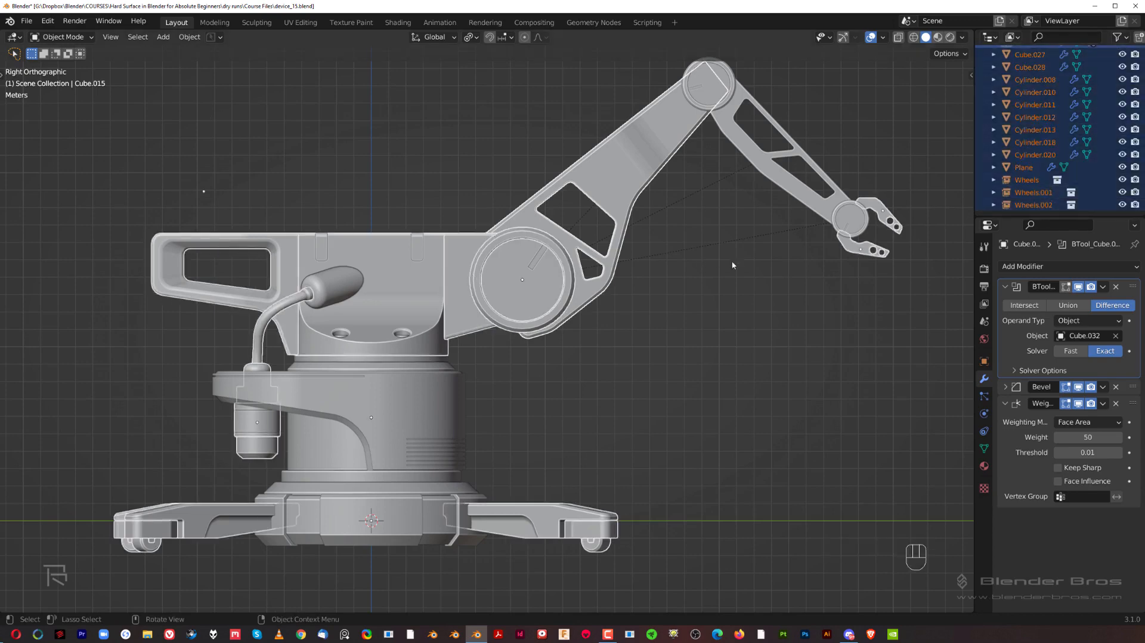
key("m")
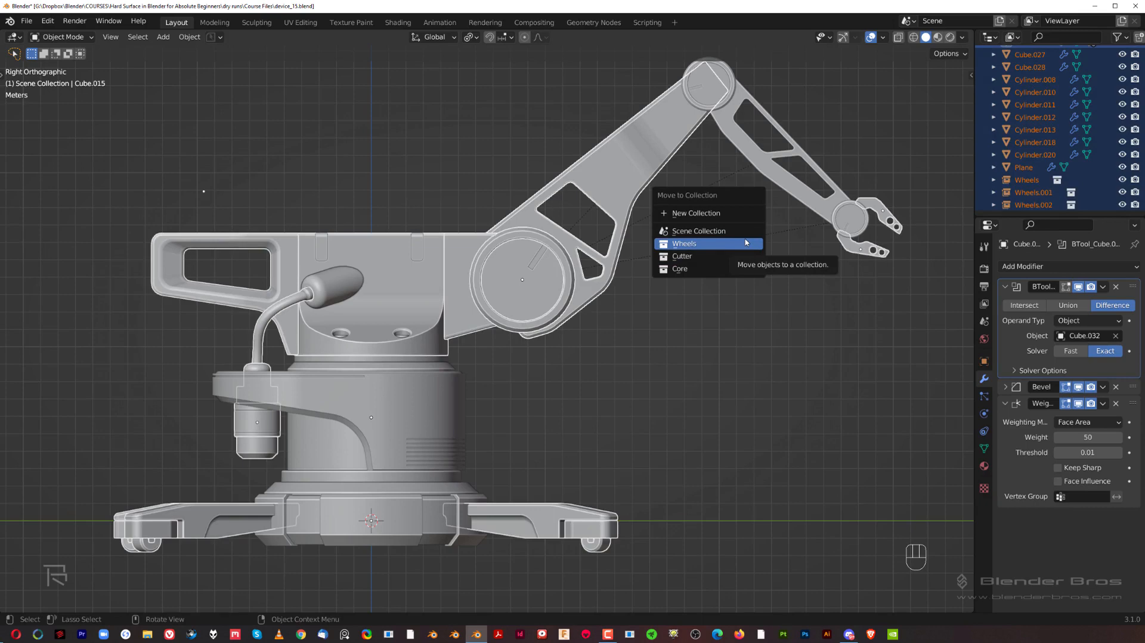
left_click(745, 268)
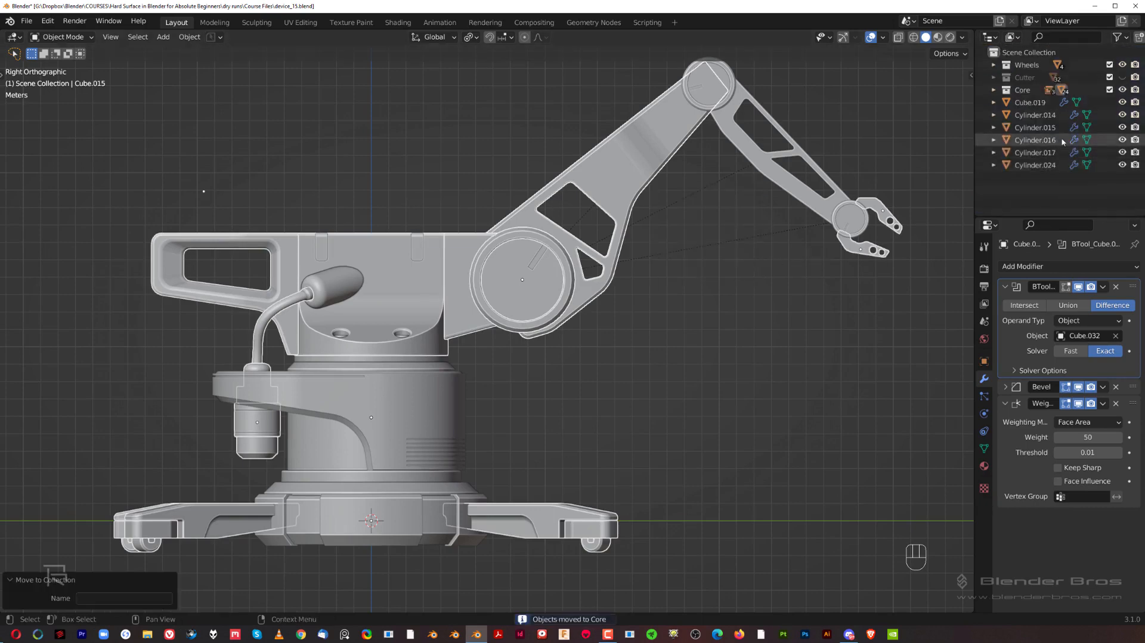
Move the remaining loose objects, Cube.019 through Cylinder.024, into the Core collection.
left_click(1041, 106)
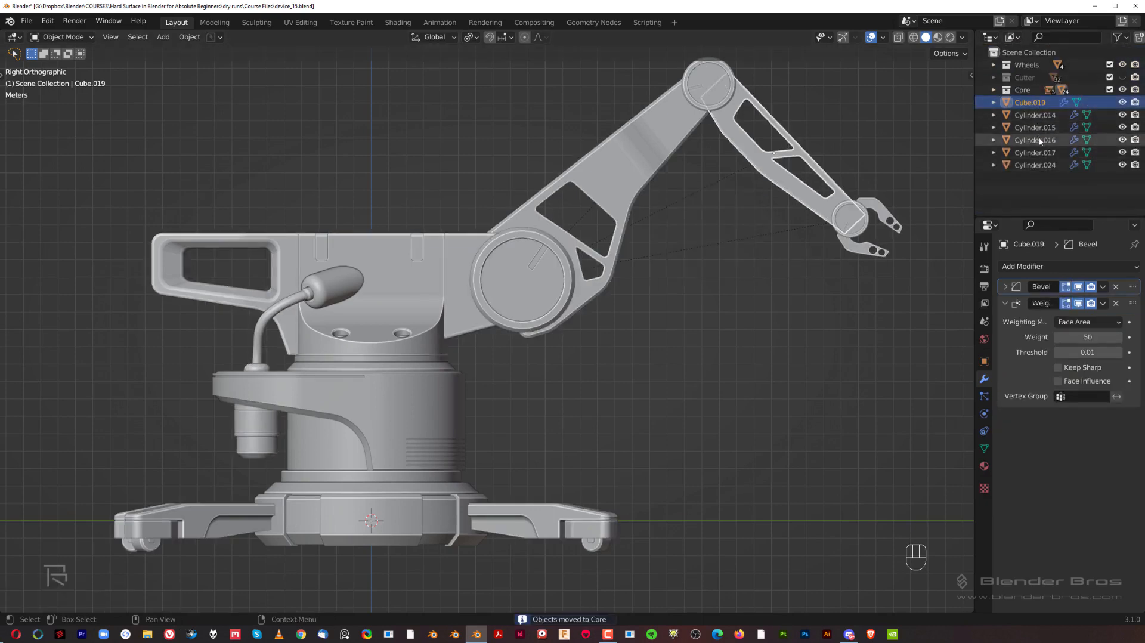
left_click(1035, 165, "shift")
key("m")
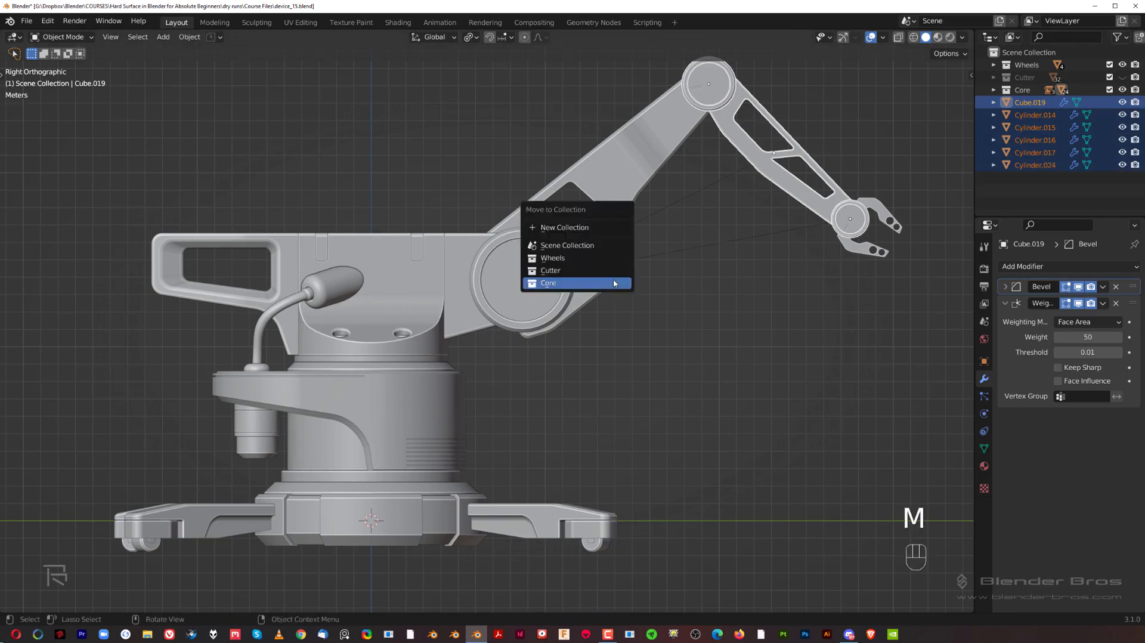
left_click(616, 283)
Undo the last move and put the selected wheel-leg instances into a new collection named Wheel Instances.
key("ctrl+z")
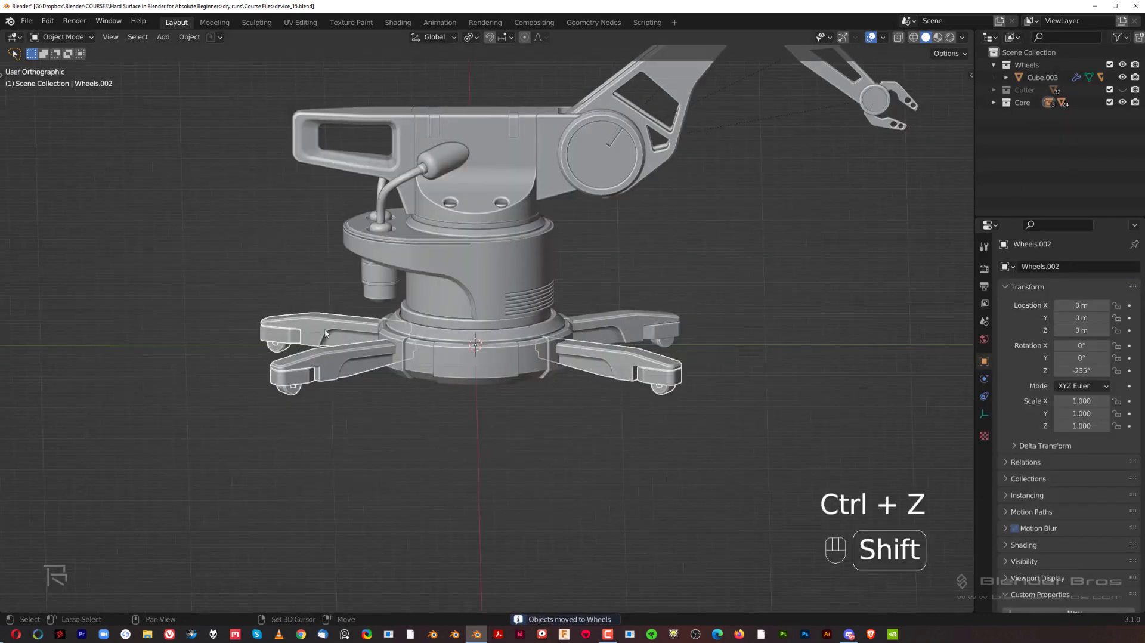
middle_click_drag(551, 349, 567, 351)
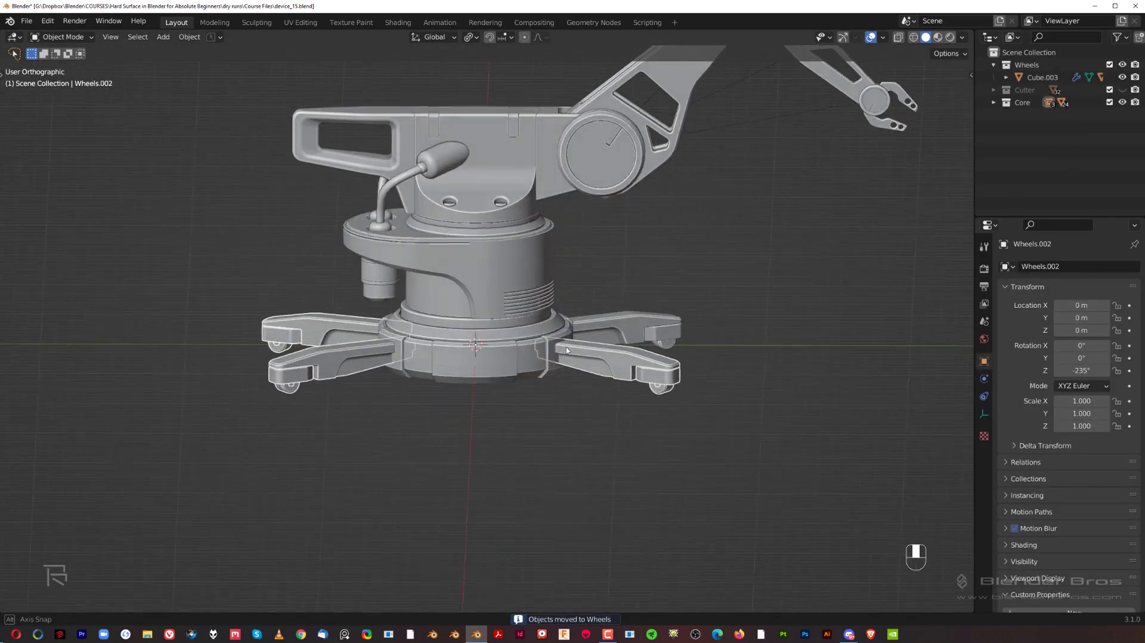
key("m")
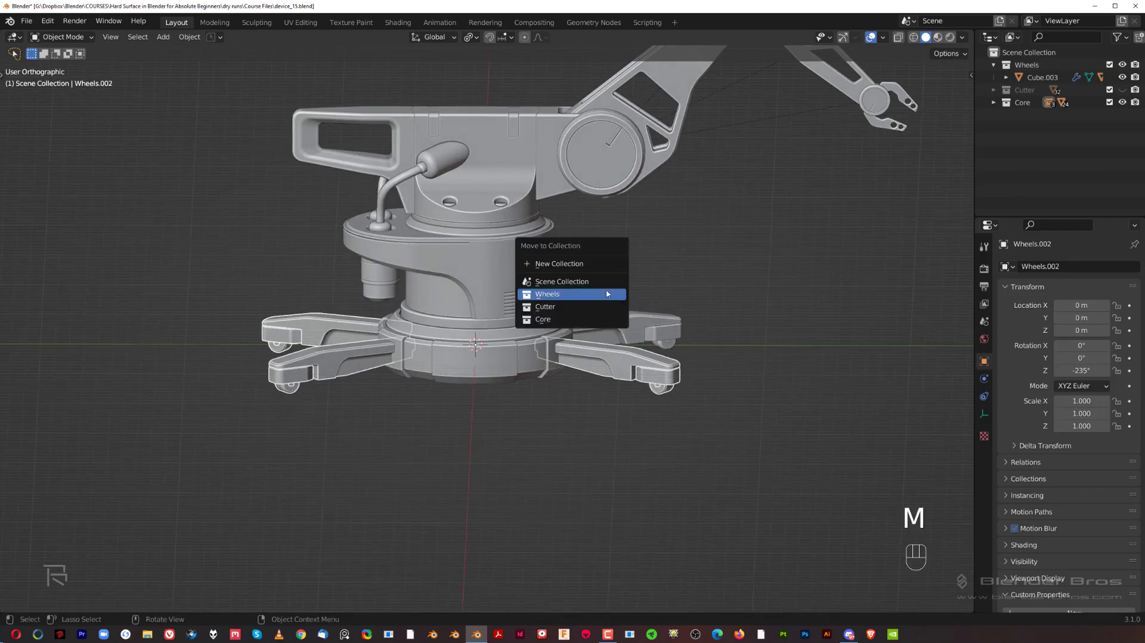
left_click(593, 263)
type("Wheel")
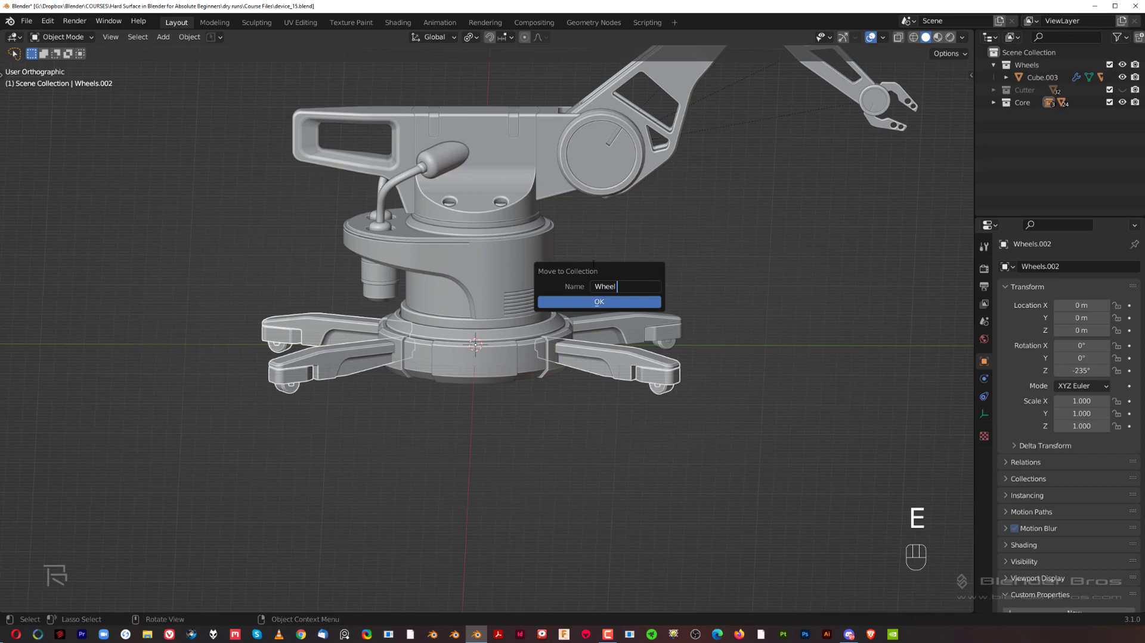
type(" Instances")
key("Return")
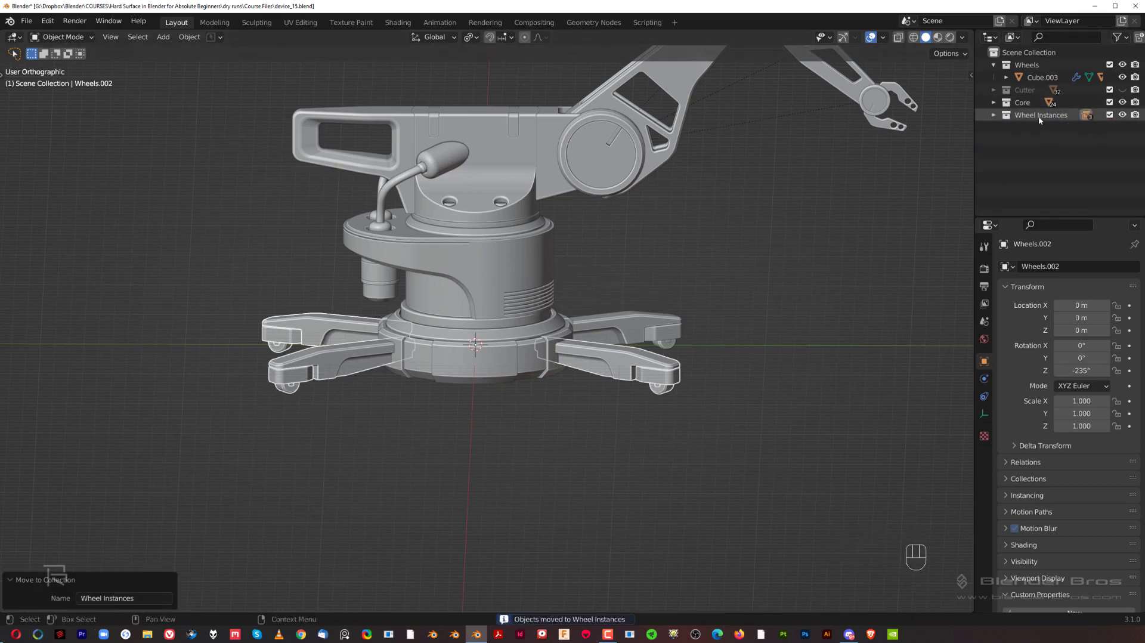
Place the Wheel Instances collection directly below Wheels and collapse the Wheels collection.
left_click_drag(1040, 117, 1032, 87)
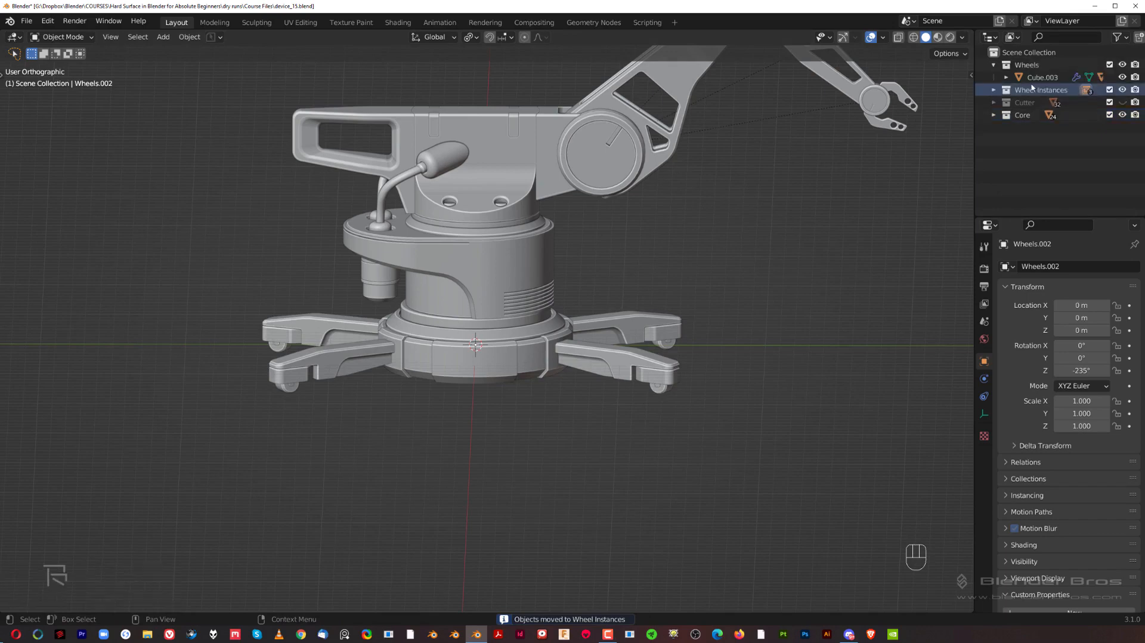
left_click(992, 65)
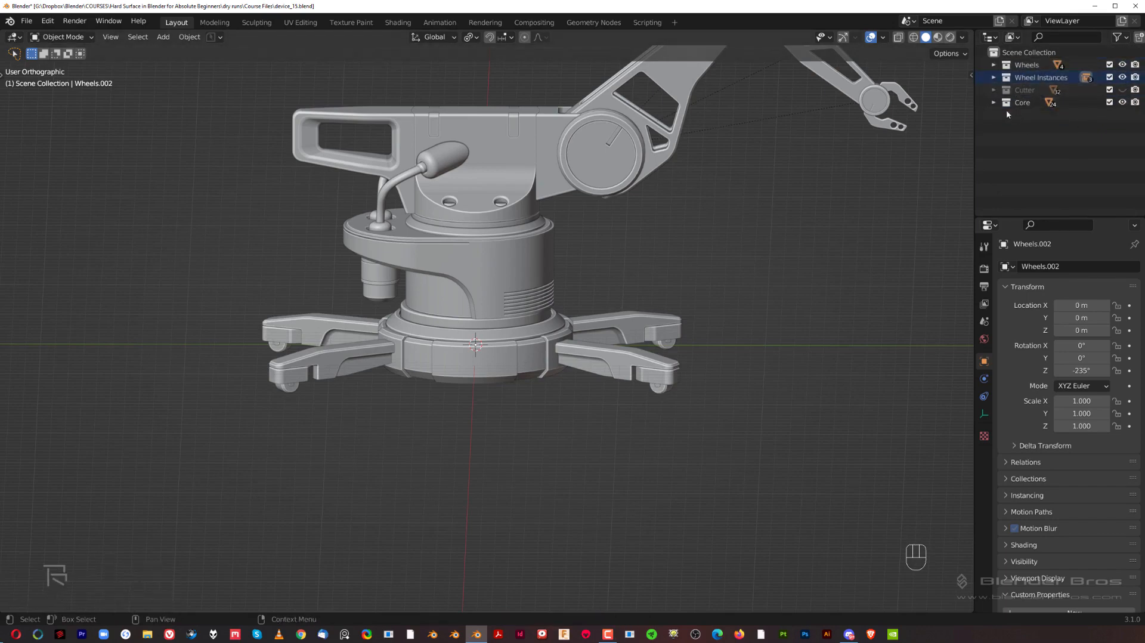
left_click(1121, 90)
left_click(1121, 90)
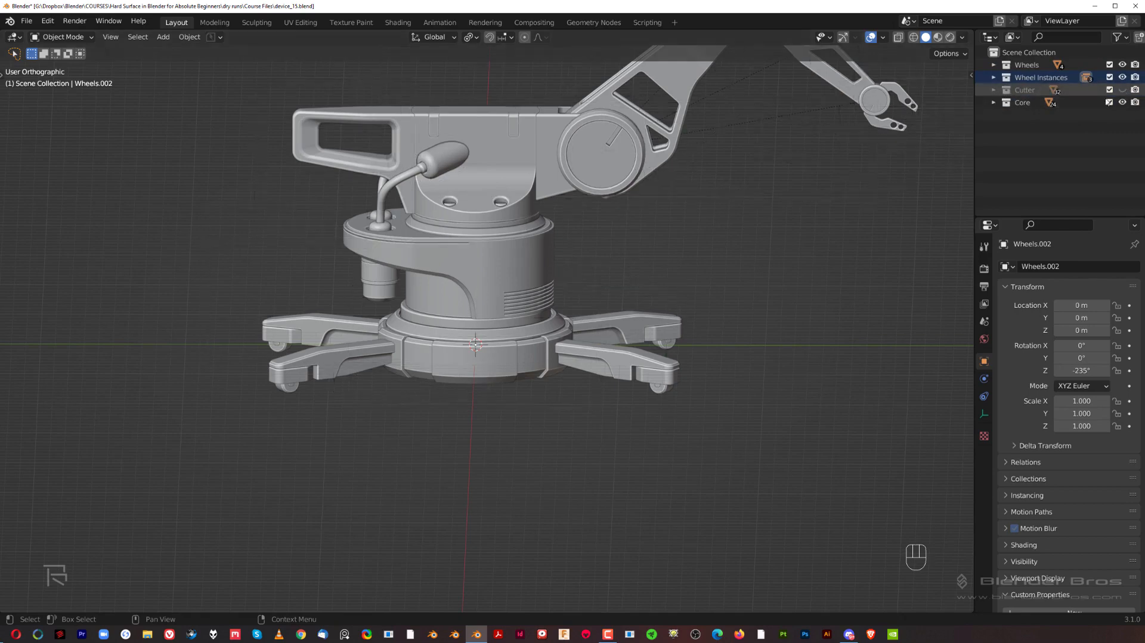
Examine the device's upper body, handle, lamp and large arm joint in perspective view.
scroll(575, 277, "down", 1)
middle_click_drag(575, 278, 545, 308, "shift")
key("grave")
left_click(709, 241)
scroll(647, 244, "up", 2)
scroll(596, 307, "up", 2)
mouse_move(579, 218)
middle_mouse_down("shift")
mouse_move(596, 306)
mouse_move(577, 222)
middle_mouse_up("shift")
scroll(537, 239, "down", 1)
middle_click_drag(514, 248, 524, 435)
key("KP_5")
scroll(462, 248, "up", 2)
middle_click_drag(563, 304, 593, 349)
middle_click_drag(557, 255, 440, 367, "shift")
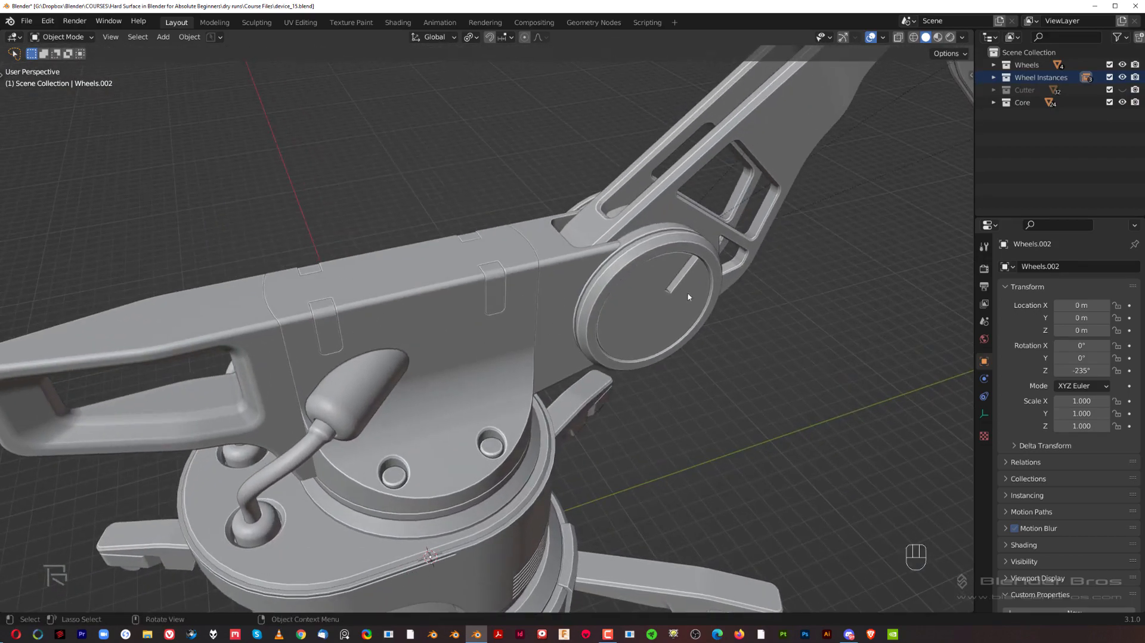
Examine the arm linkages and joint housings from the side, front and underneath.
middle_click_drag(688, 295, 706, 281)
middle_click_drag(783, 252, 514, 271, "shift")
middle_click_drag(514, 272, 483, 281)
scroll(483, 282, "up", 2)
middle_click_drag(572, 268, 467, 307, "shift")
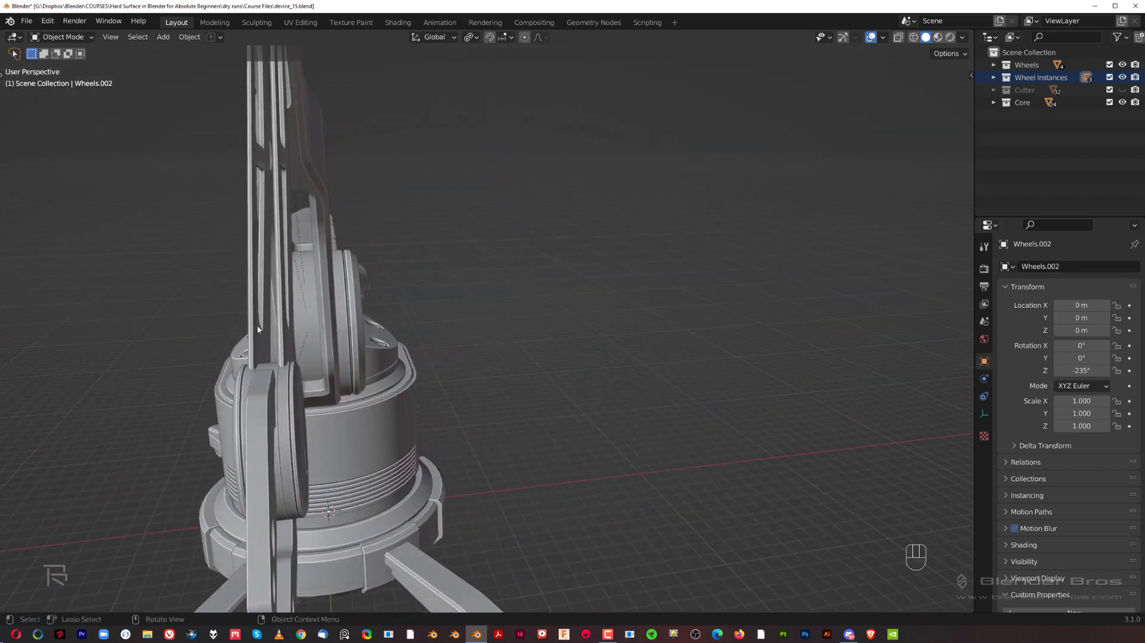
middle_click_drag(285, 345, 571, 147)
scroll(363, 333, "up", 1)
middle_click_drag(263, 320, 536, 278, "shift")
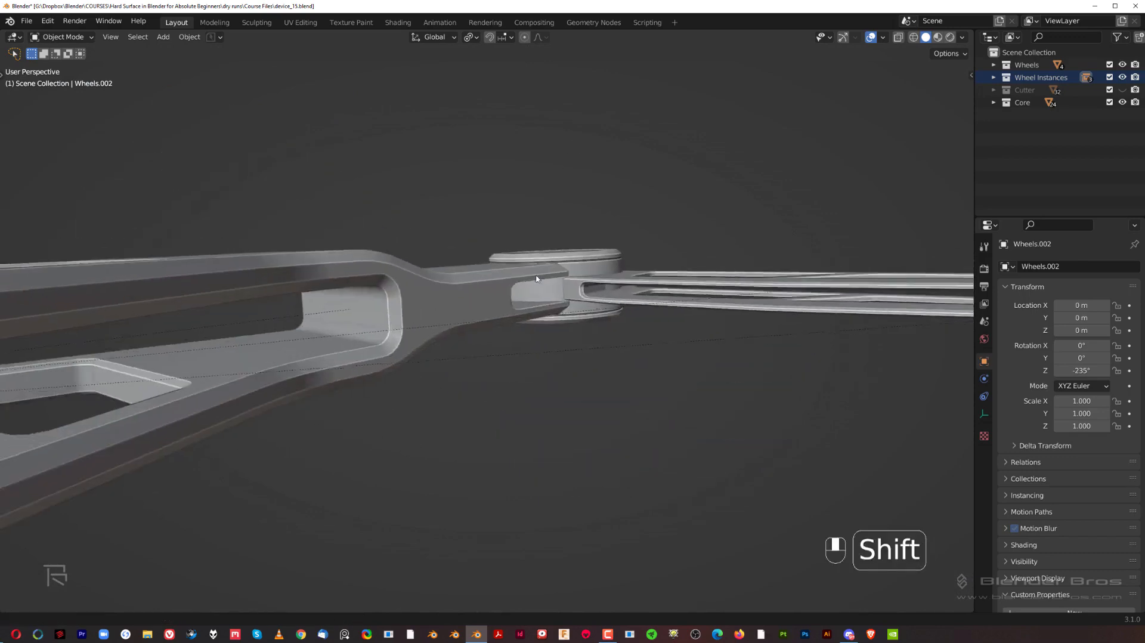
middle_click_drag(453, 325, 212, 233)
middle_click_drag(427, 269, 512, 270)
Move the Cube.016 boolean above the Bevel modifier on Cylinder.011, the connector body behind the large arm joint.
middle_click_drag(516, 338, 562, 242, "shift")
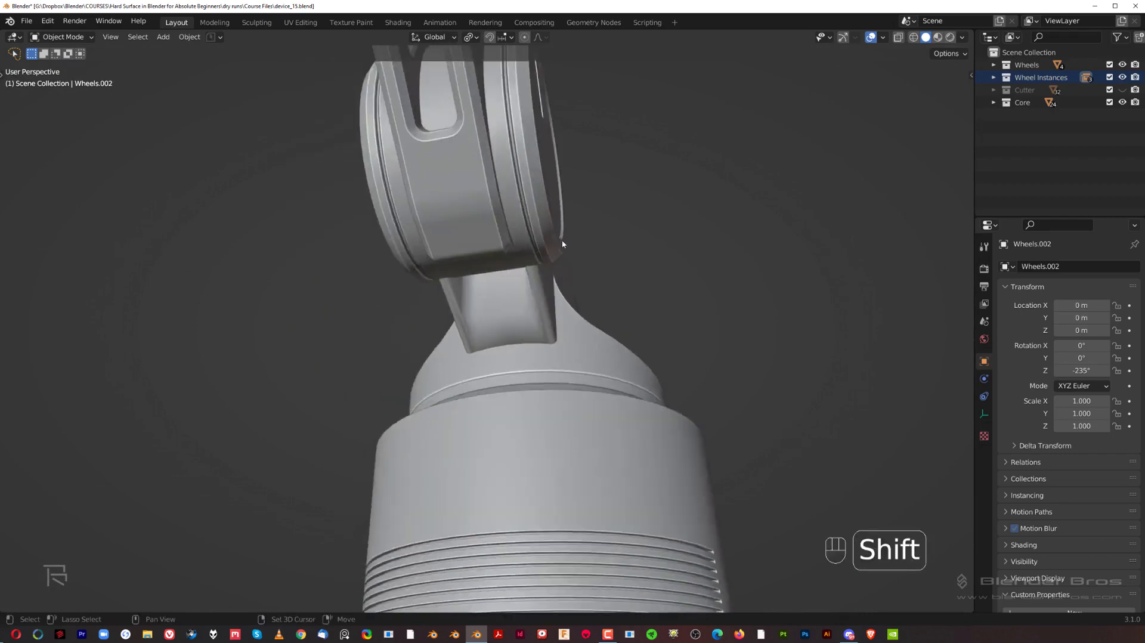
scroll(511, 308, "up", 2)
left_click(512, 308)
middle_click_drag(456, 268, 589, 260)
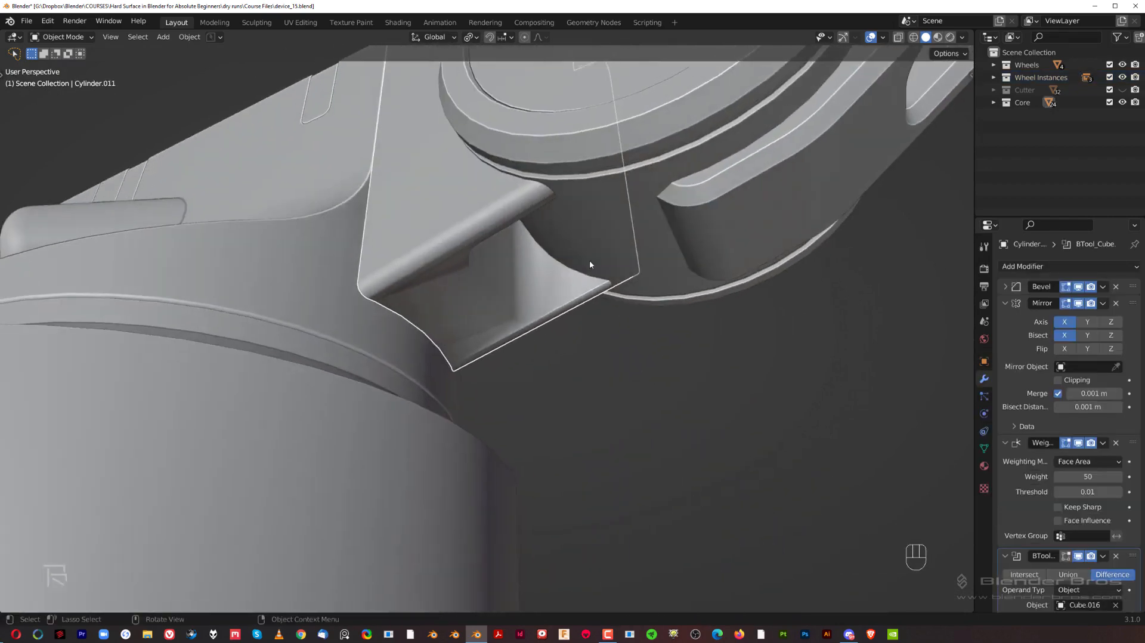
scroll(589, 260, "down", 2)
scroll(1054, 426, "down", 2)
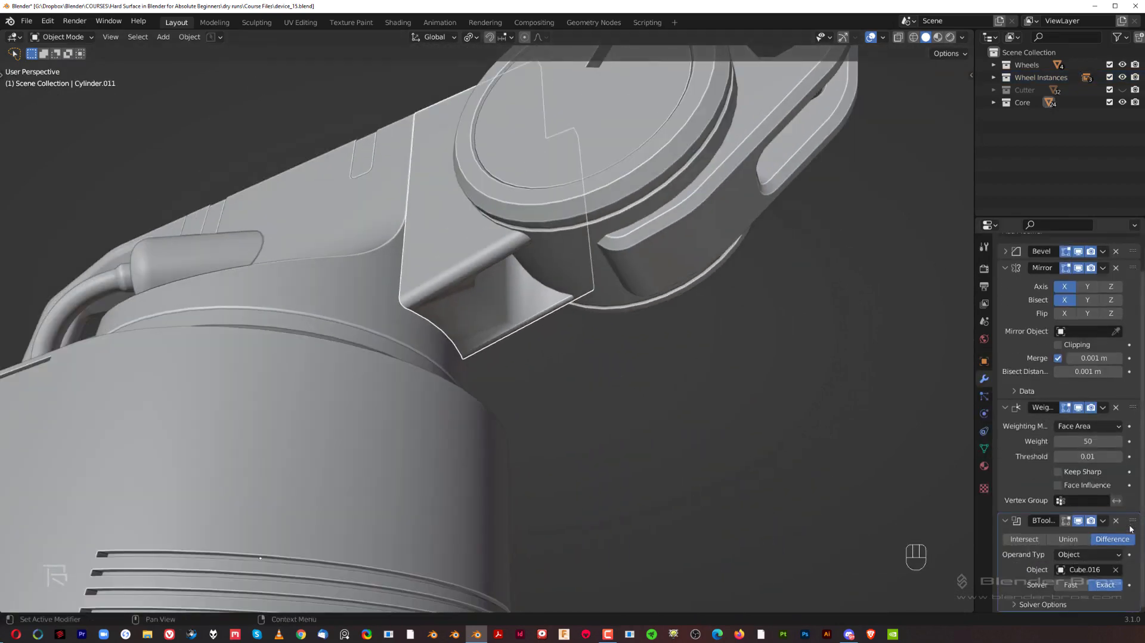
left_click_drag(1131, 523, 1131, 287)
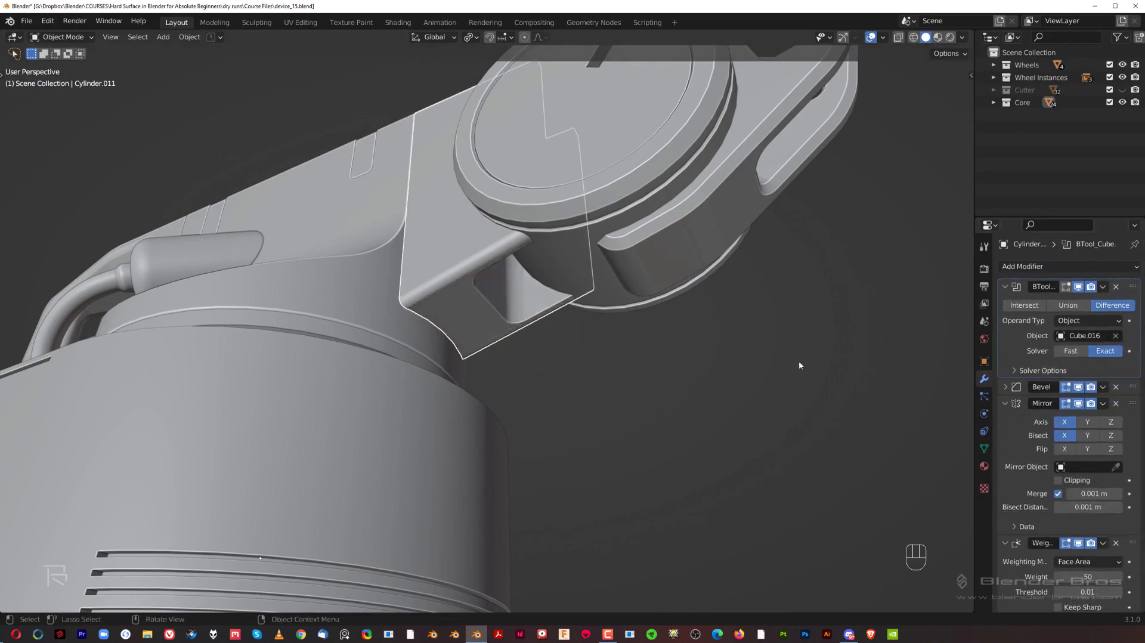
Apply the Cube.016 boolean modifier on the connector body behind the large arm joint.
scroll(524, 345, "down", 5)
middle_click_drag(524, 345, 575, 333)
scroll(539, 203, "up", 2)
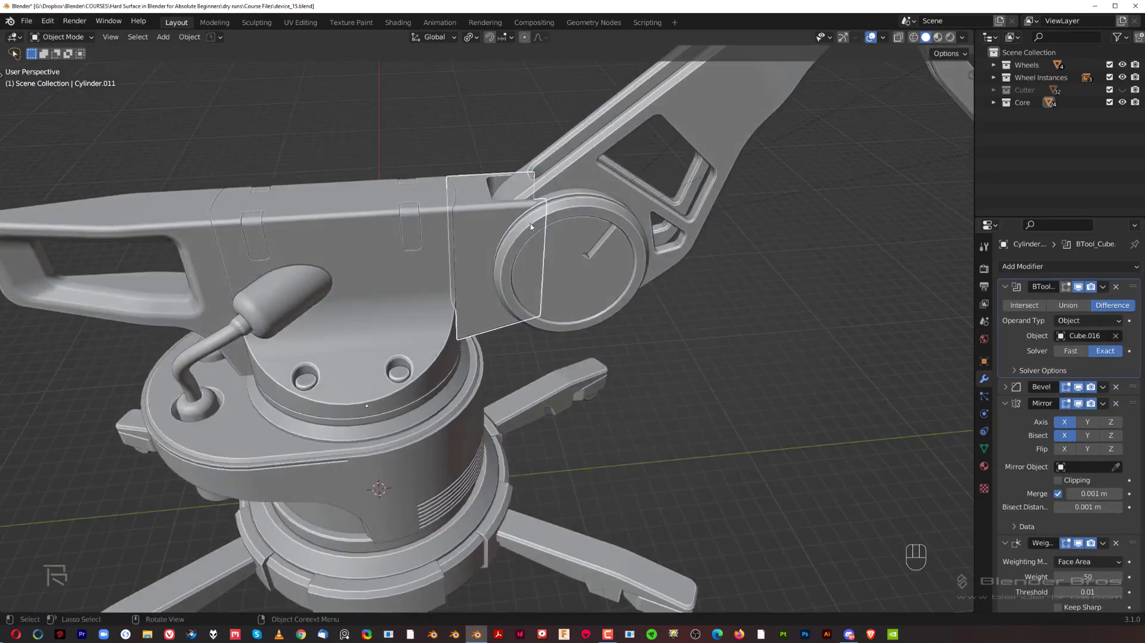
scroll(534, 239, "up", 2)
middle_click_drag(536, 253, 567, 358, "shift")
scroll(531, 307, "up", 2)
middle_click_drag(531, 307, 474, 305, "shift")
left_click(1102, 288)
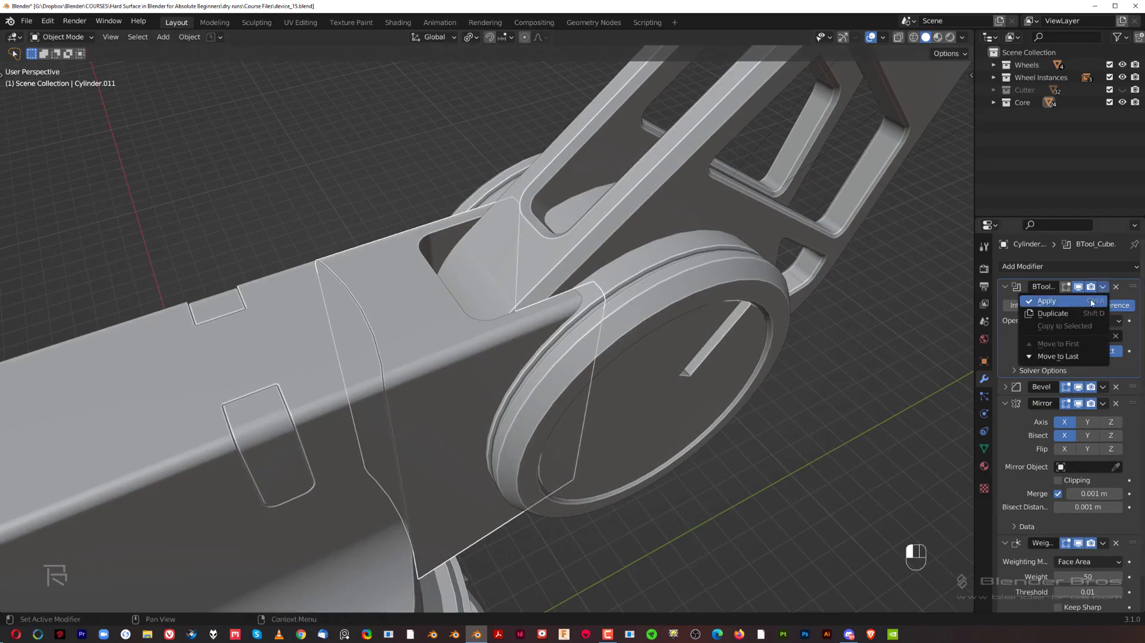
left_click(1093, 302)
Bevel the upper rim edges of the connector's cut-out with one segment about 0.075 m wide.
scroll(588, 331, "up", 3)
middle_click_drag(578, 311, 583, 343, "shift")
key("Tab")
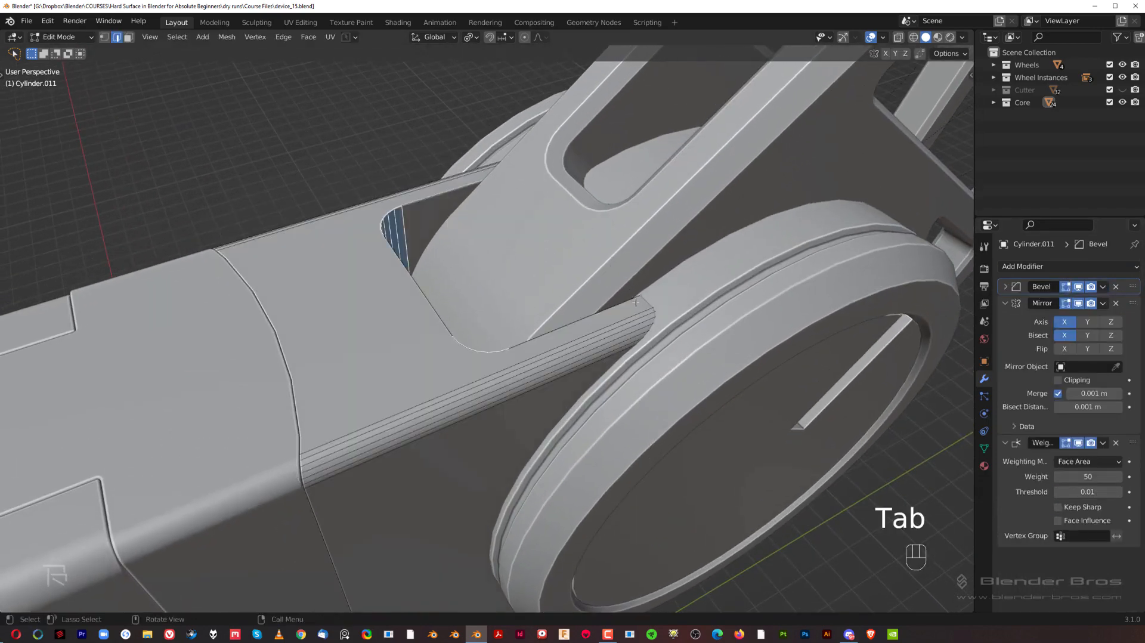
left_click(402, 285, "ctrl")
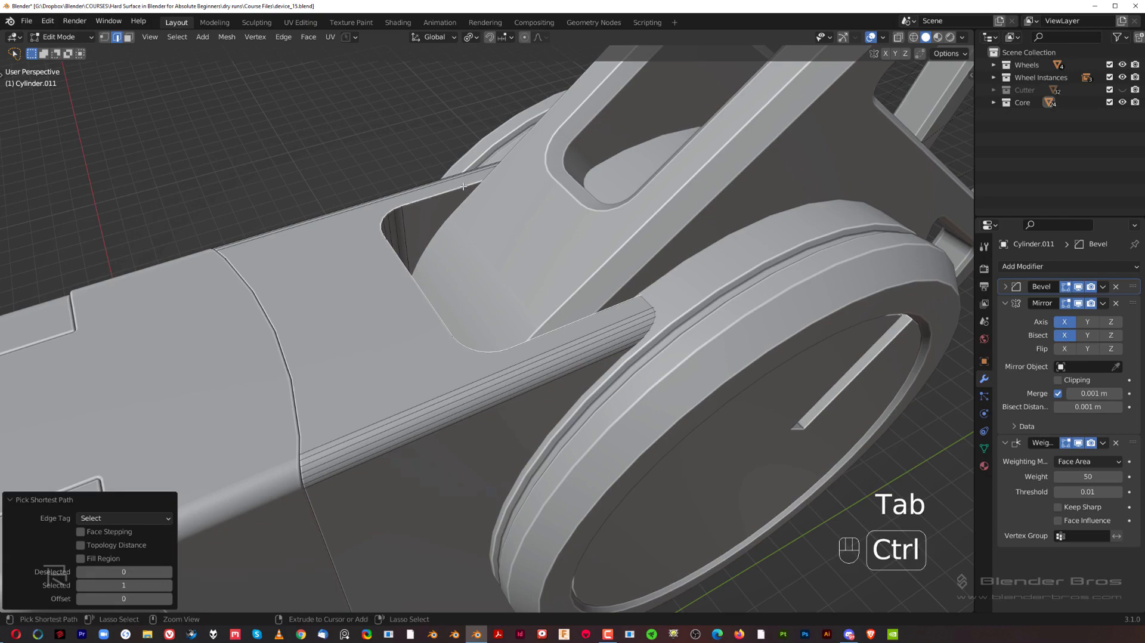
key("ctrl+b")
left_click(649, 257)
scroll(649, 256, "down", 3)
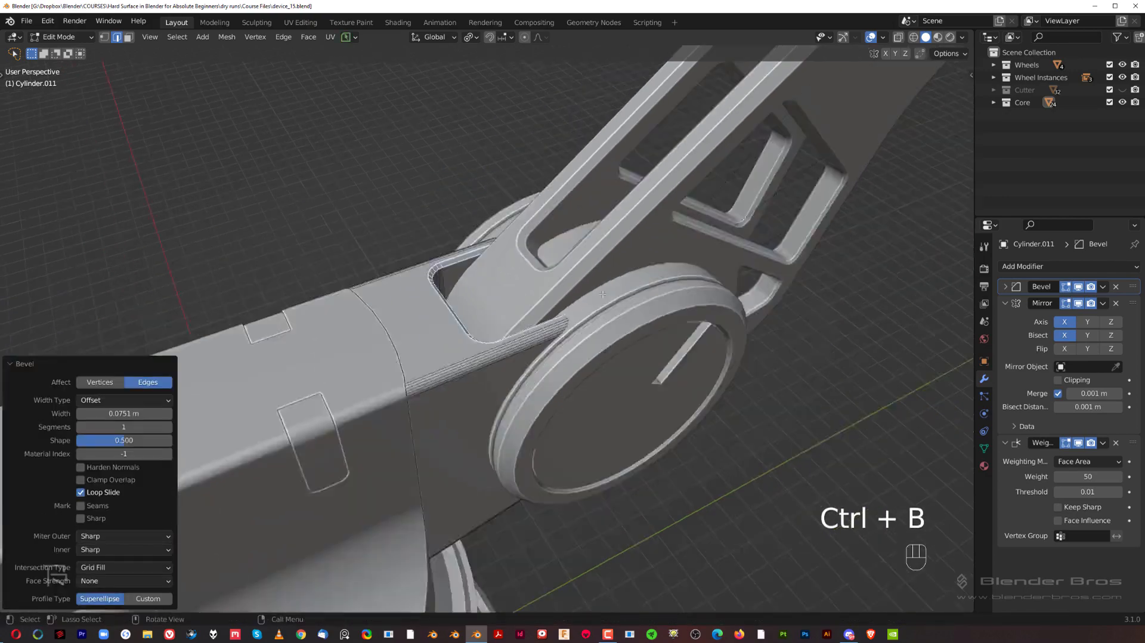
Bevel the rim edges of the same cut-out on the connector's underside and return to Object Mode.
middle_click_drag(649, 256, 459, 149)
scroll(451, 146, "up", 3)
middle_click_drag(460, 196, 459, 274)
left_click(446, 275)
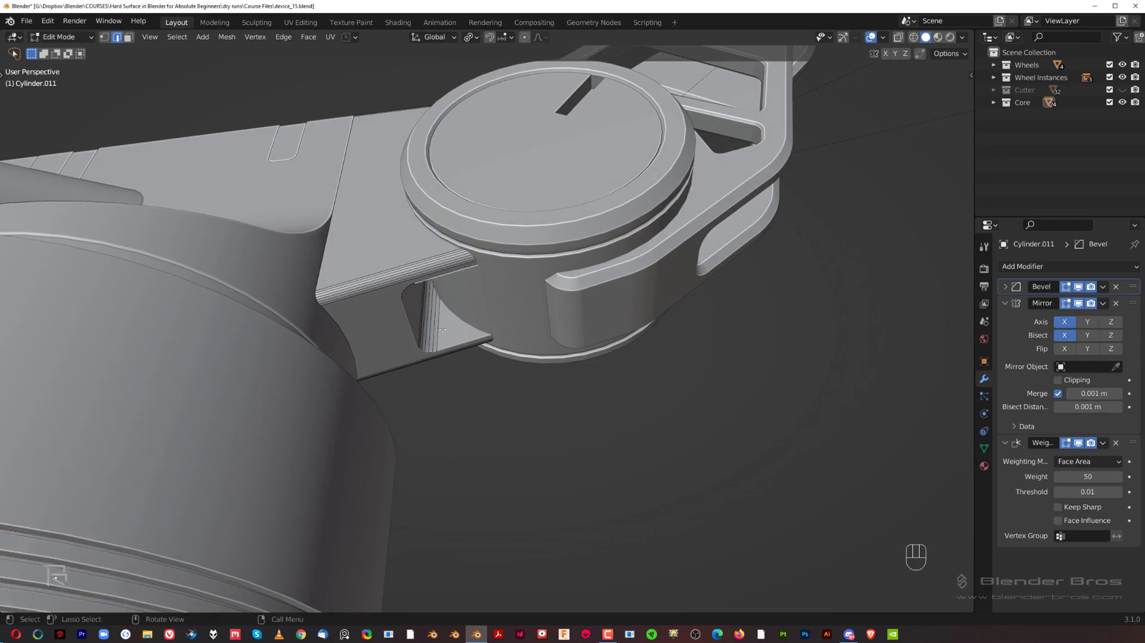
left_click(410, 343, "ctrl")
scroll(453, 322, "up", 4)
key("ctrl+b")
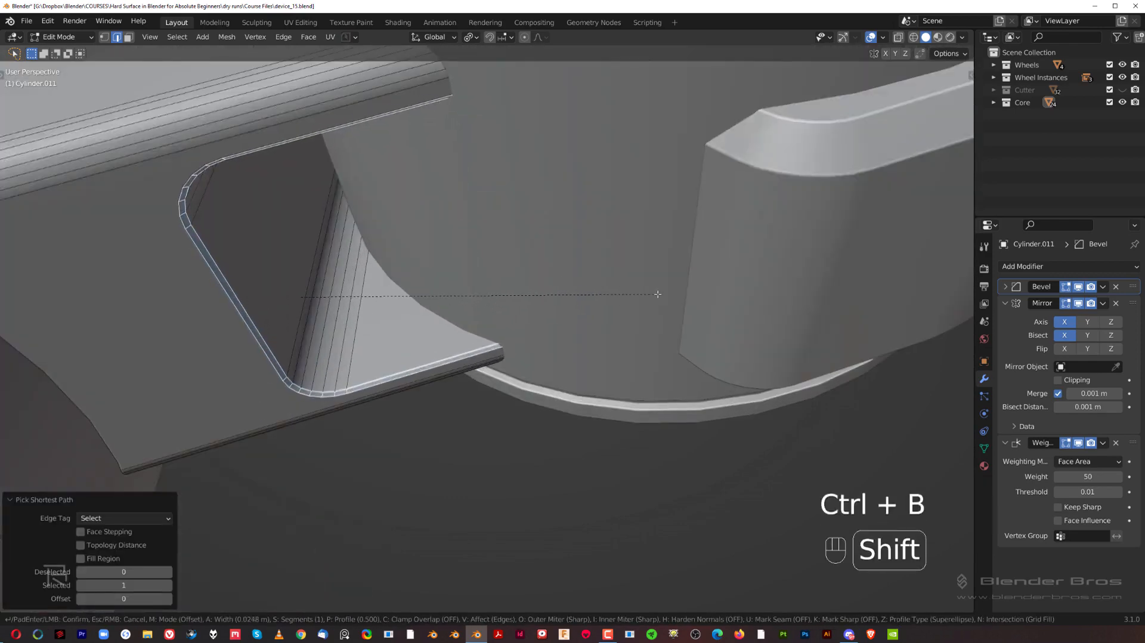
left_click(706, 301)
key("Tab")
Examine the device from the side, above and below, and select the cylinder pair hanging beneath the lamp platform.
key("grave")
left_click(629, 330)
scroll(520, 287, "down", 7)
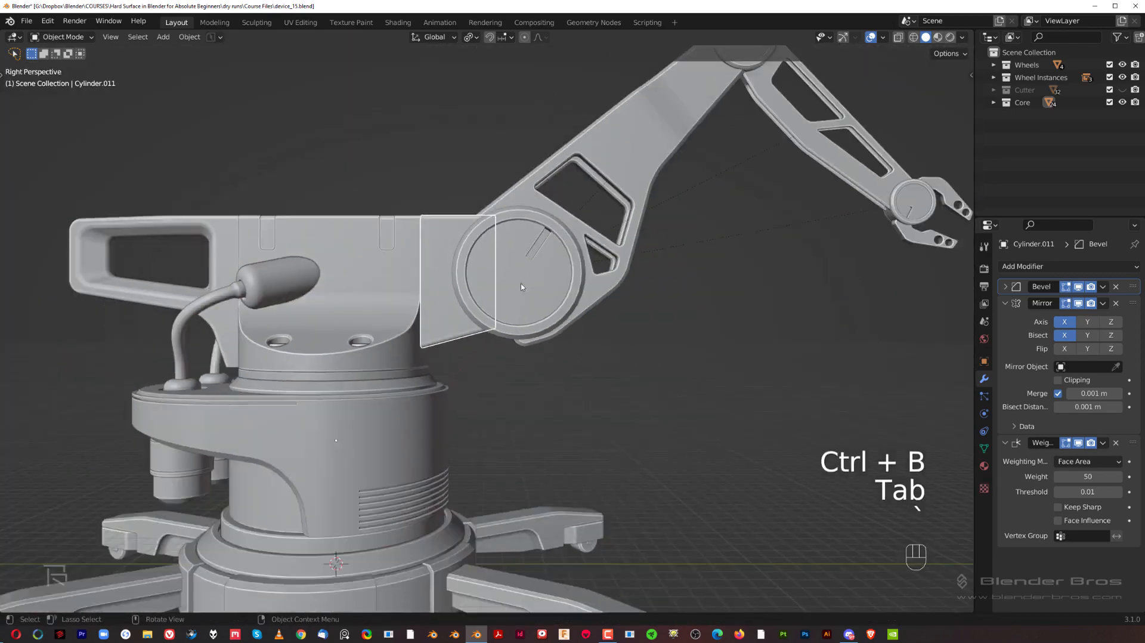
key("KP_5")
left_click(691, 363)
middle_click_drag(447, 272, 610, 355, "shift")
scroll(549, 312, "up", 2)
middle_click_drag(548, 312, 600, 385)
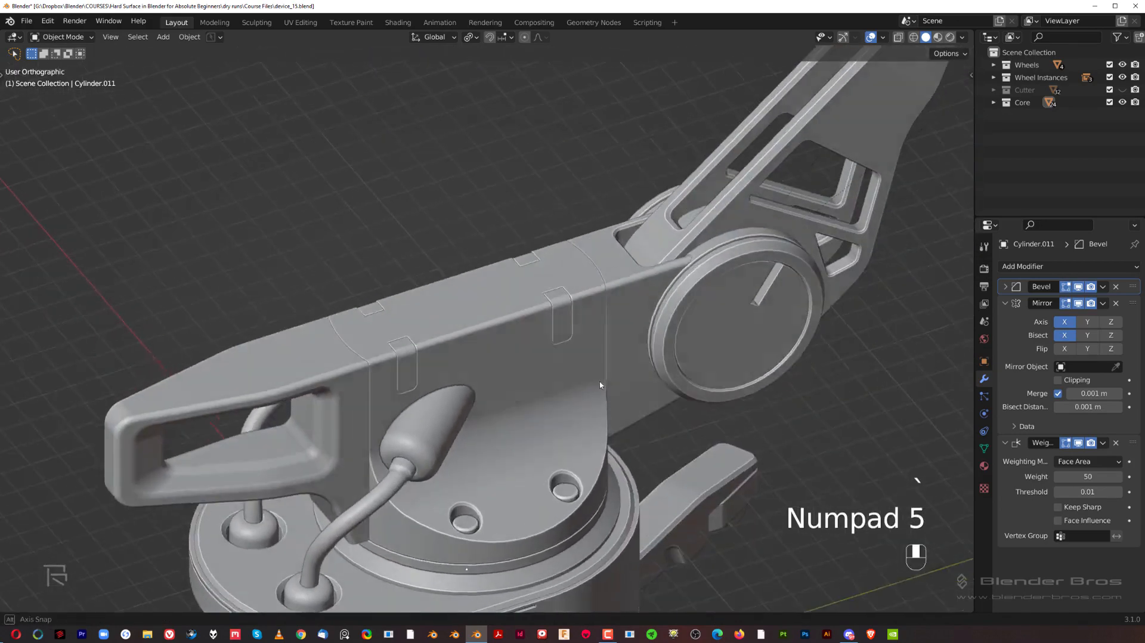
middle_click_drag(478, 369, 570, 256, "shift")
key("KP_5")
middle_click_drag(455, 306, 501, 251)
middle_click_drag(500, 250, 476, 167, "shift")
scroll(477, 167, "down", 2)
middle_click_drag(487, 429, 416, 212, "shift")
left_click(417, 211)
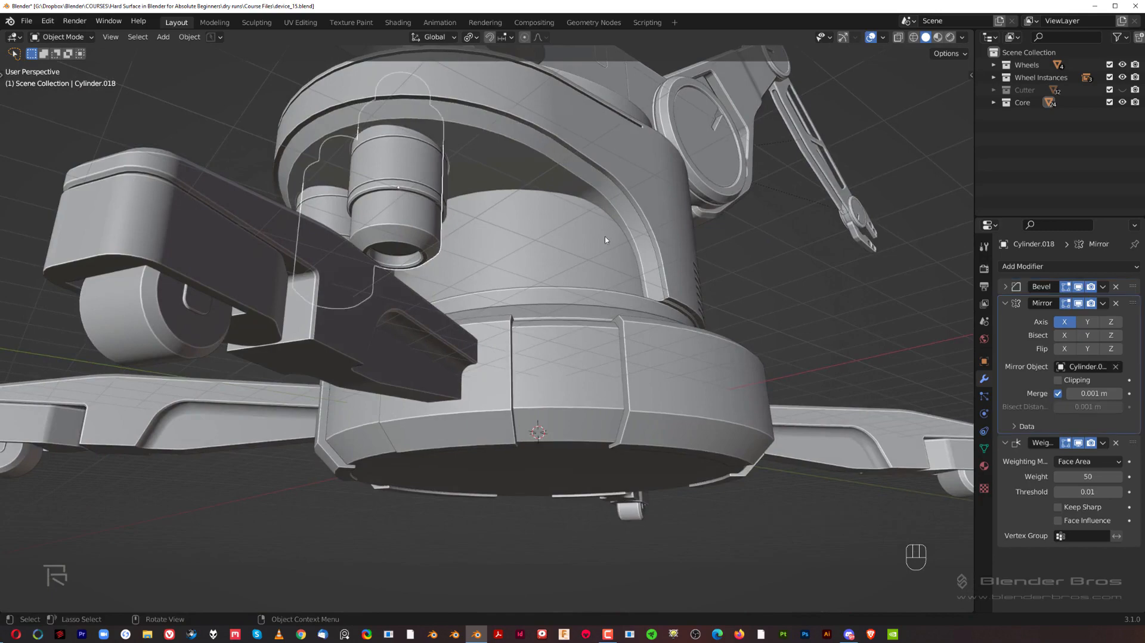
Isolate the round joint cylinder at the base of the large arm in local view.
middle_click_drag(605, 237, 540, 260)
scroll(534, 245, "down", 1)
middle_click_drag(672, 194, 533, 278, "shift")
left_click(533, 463)
middle_click_drag(592, 197, 401, 464, "shift")
scroll(575, 239, "up", 3)
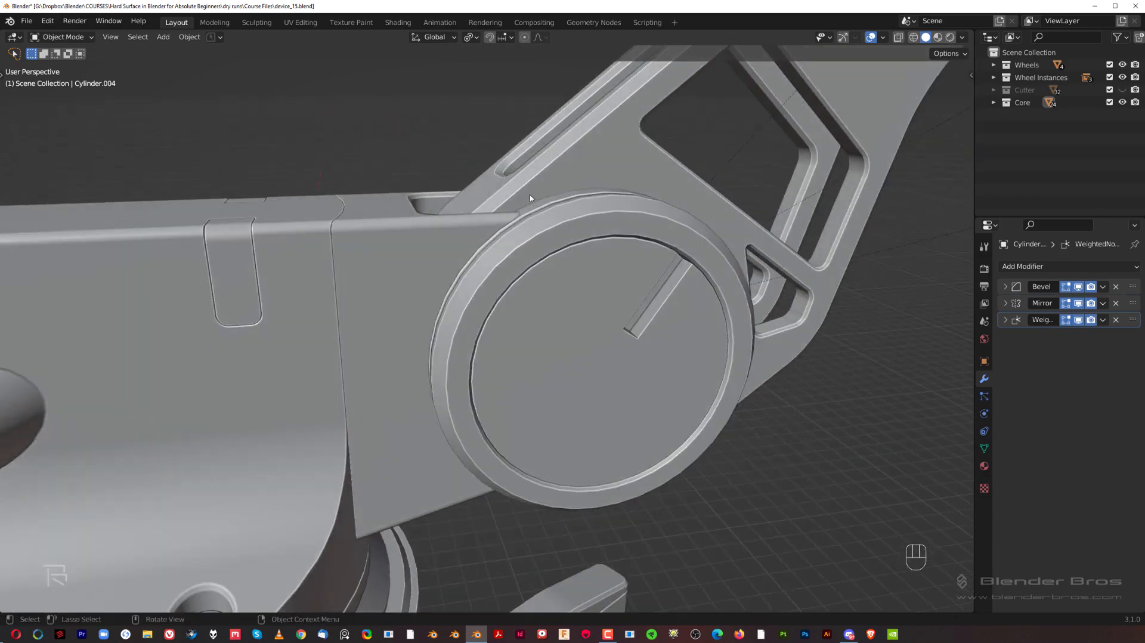
middle_click_drag(530, 198, 543, 262, "shift")
left_click(560, 230)
key("slash")
scroll(724, 187, "up", 3)
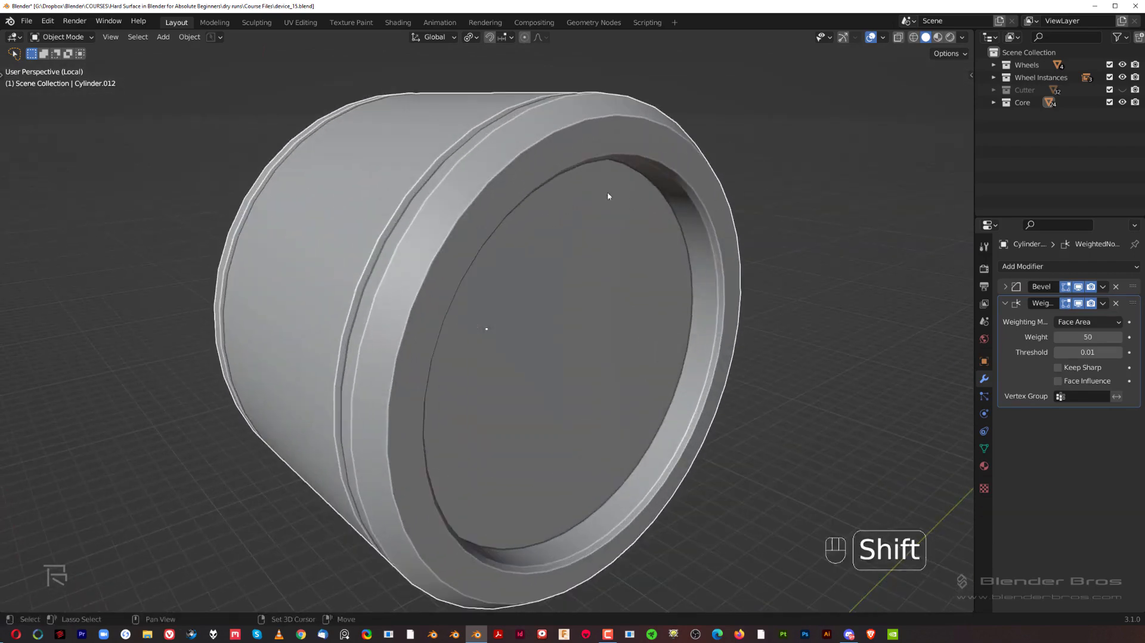
Try a level 1 Subdivision modifier on the isolated cylinder and check the shading of its flat end face.
middle_click_drag(607, 191, 505, 264, "shift")
scroll(505, 263, "down", 2)
key("ctrl+1")
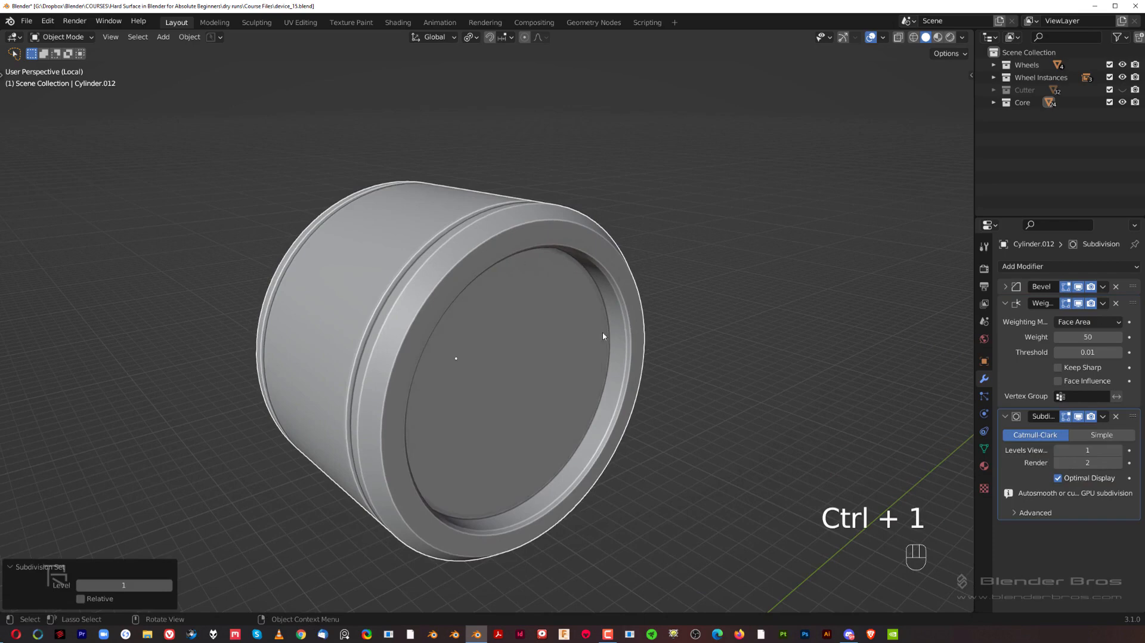
middle_click_drag(648, 375, 544, 276)
scroll(491, 371, "up", 5)
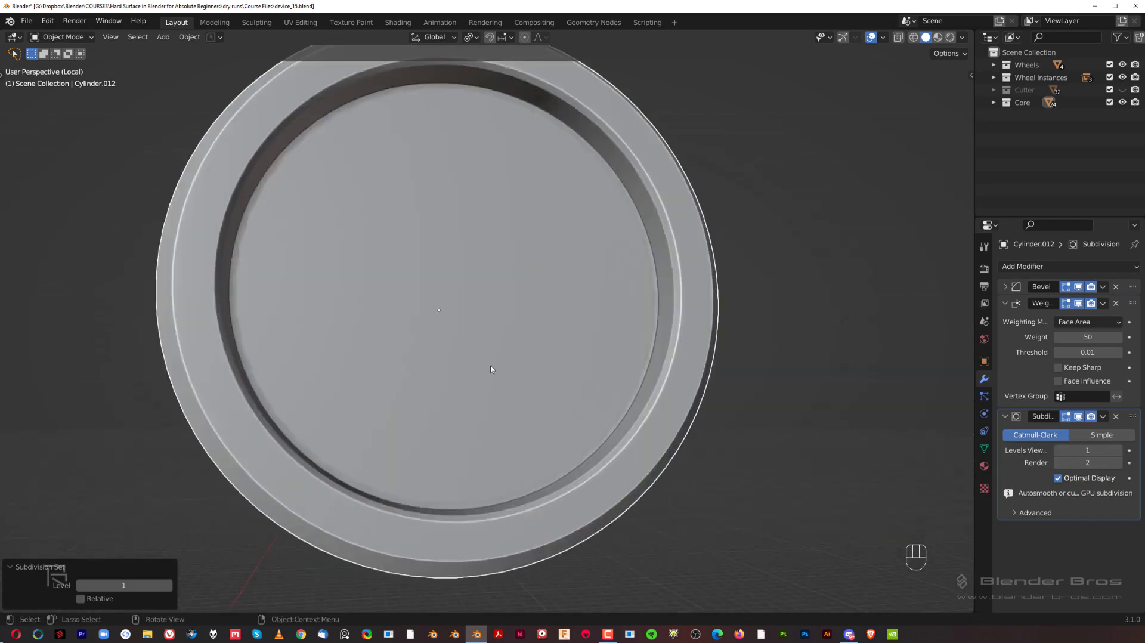
scroll(701, 415, "down", 3)
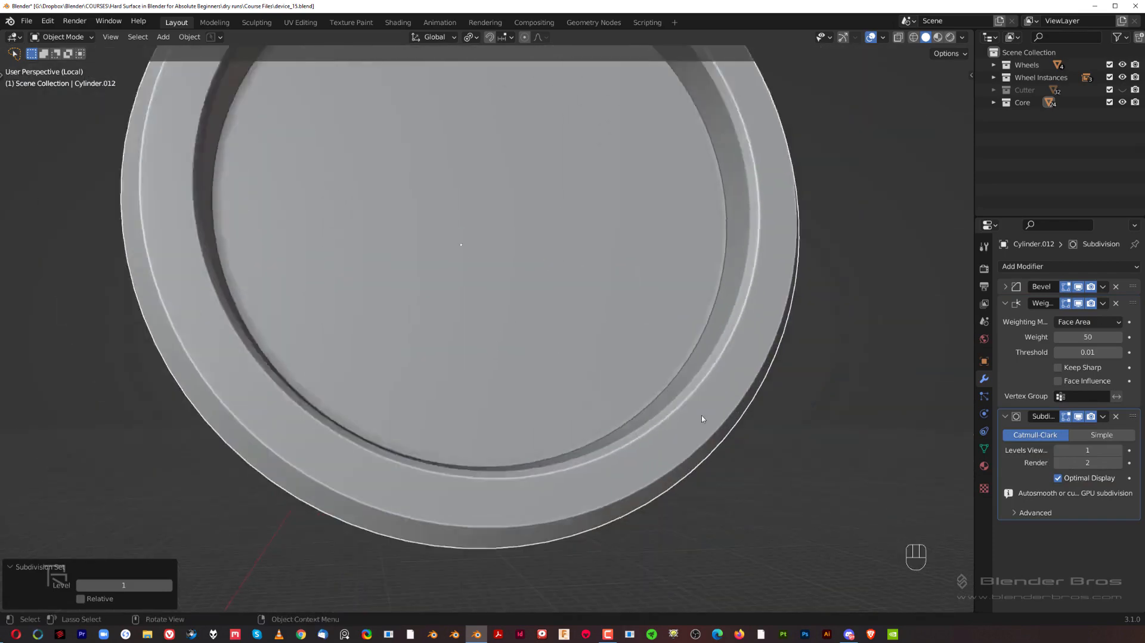
Delete the single large face closing the recessed end of the cylinder.
key("Tab")
middle_click_drag(701, 415, 557, 338)
scroll(557, 339, "down", 2)
key("Tab")
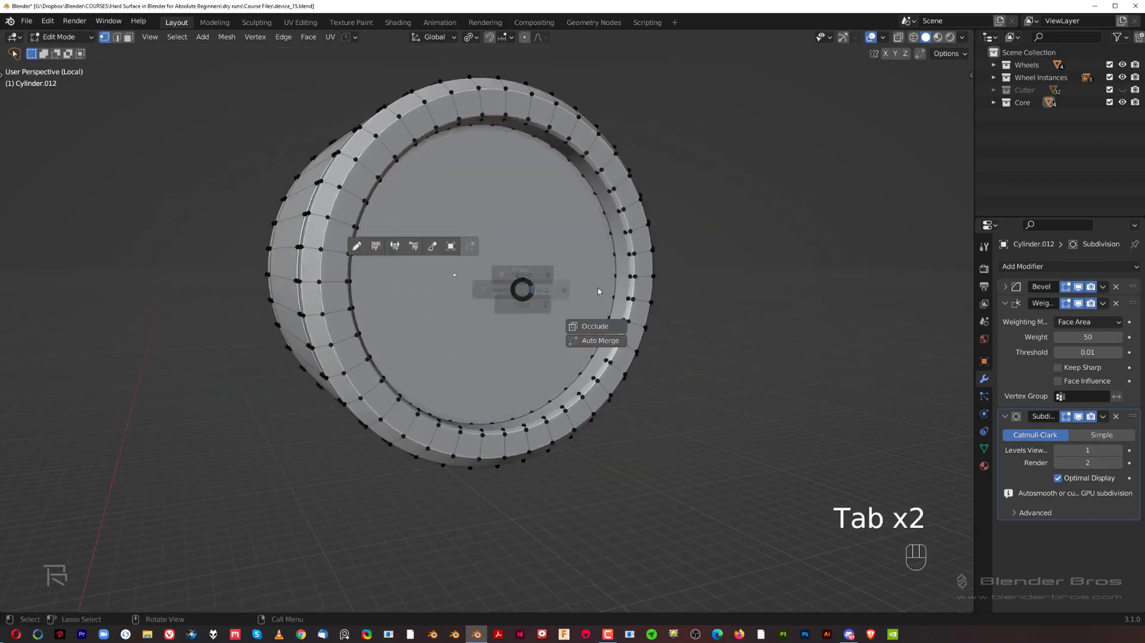
left_click(486, 243)
middle_click_drag(485, 243, 524, 297)
key("x")
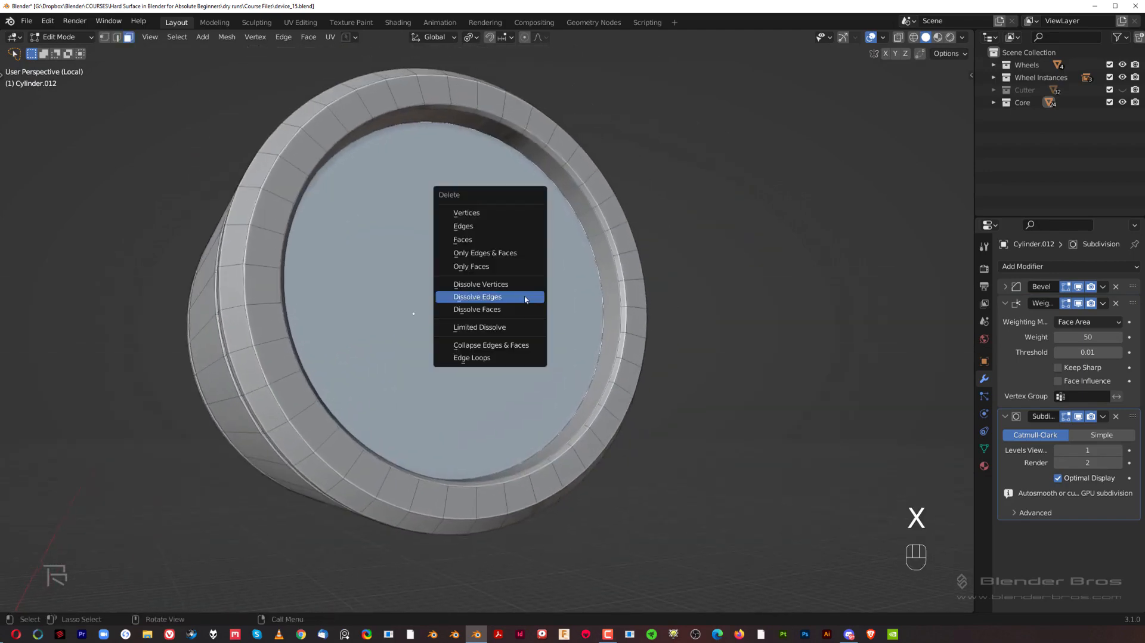
left_click(517, 239)
Close the cylinder's open recessed end with a Grid Fill and return to Object Mode.
middle_click_drag(519, 250, 592, 301)
key("ctrl+f")
key("ctrl+f")
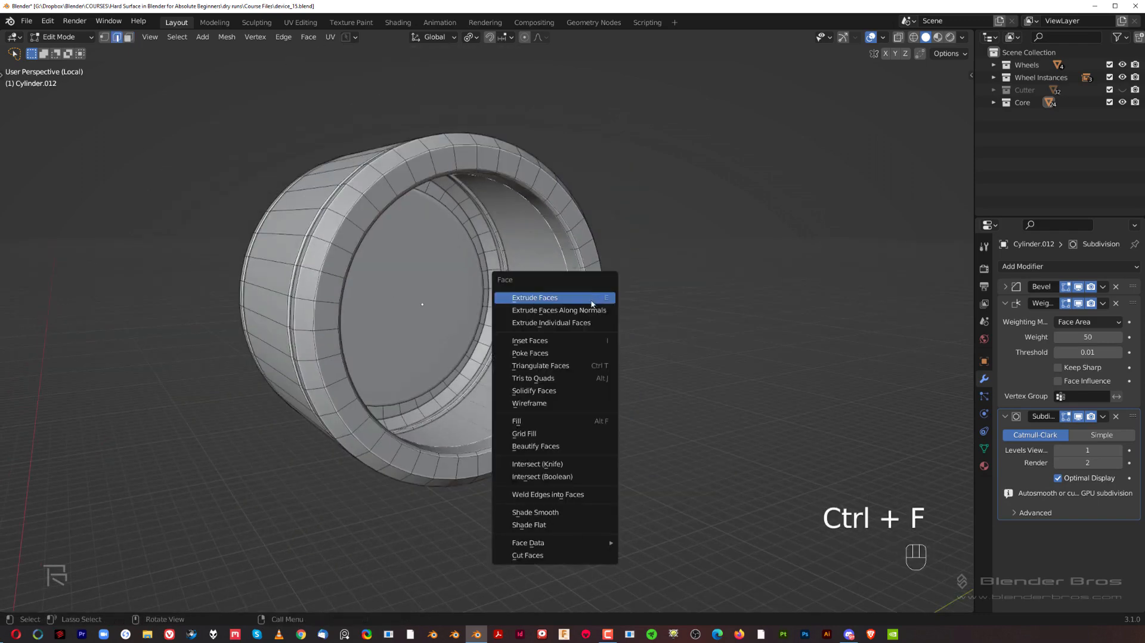
left_click(571, 433)
middle_click_drag(571, 424, 516, 417)
scroll(469, 316, "up", 4)
middle_click_drag(478, 101, 499, 188, "shift")
scroll(499, 188, "up", 2)
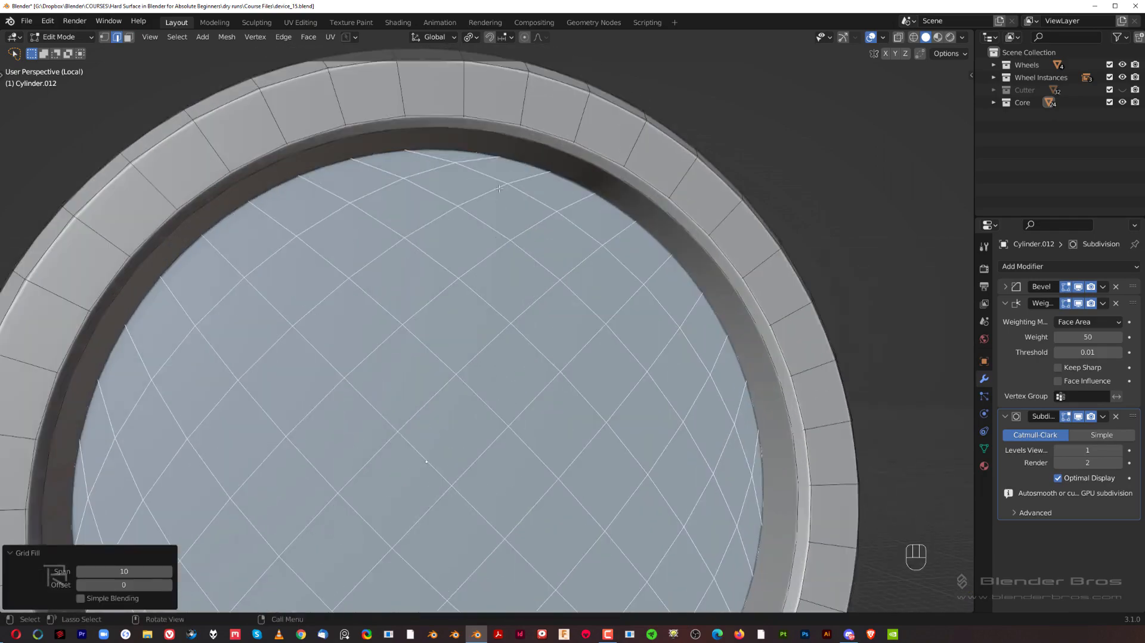
scroll(499, 188, "down", 5)
key("Tab")
Examine the subdivided cylinder's recessed ends up close for shading differences along the inner rims.
middle_click_drag(513, 334, 391, 214)
scroll(537, 322, "up", 3)
scroll(442, 231, "up", 2)
scroll(391, 214, "up", 3)
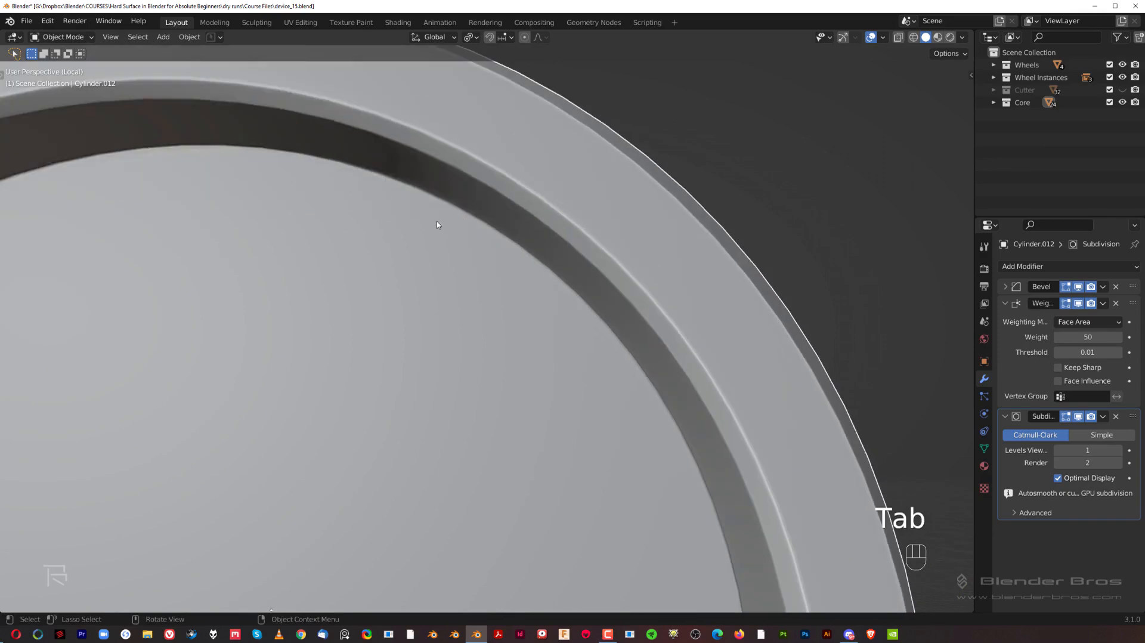
scroll(436, 224, "down", 5)
middle_click_drag(424, 316, 641, 326)
scroll(380, 342, "up", 2)
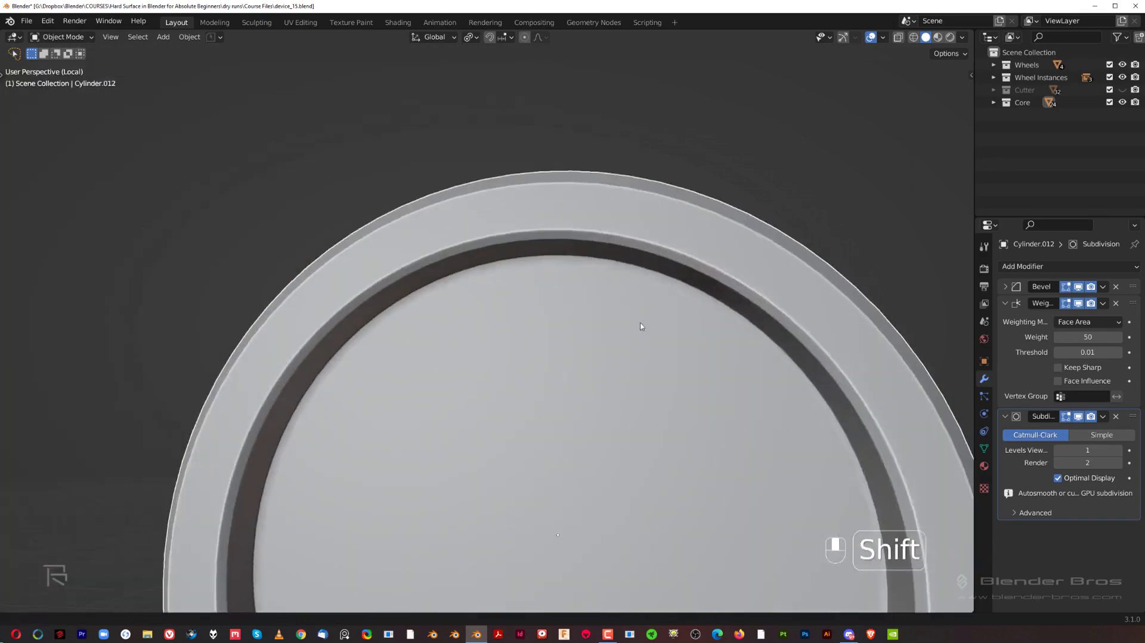
scroll(528, 232, "up", 3)
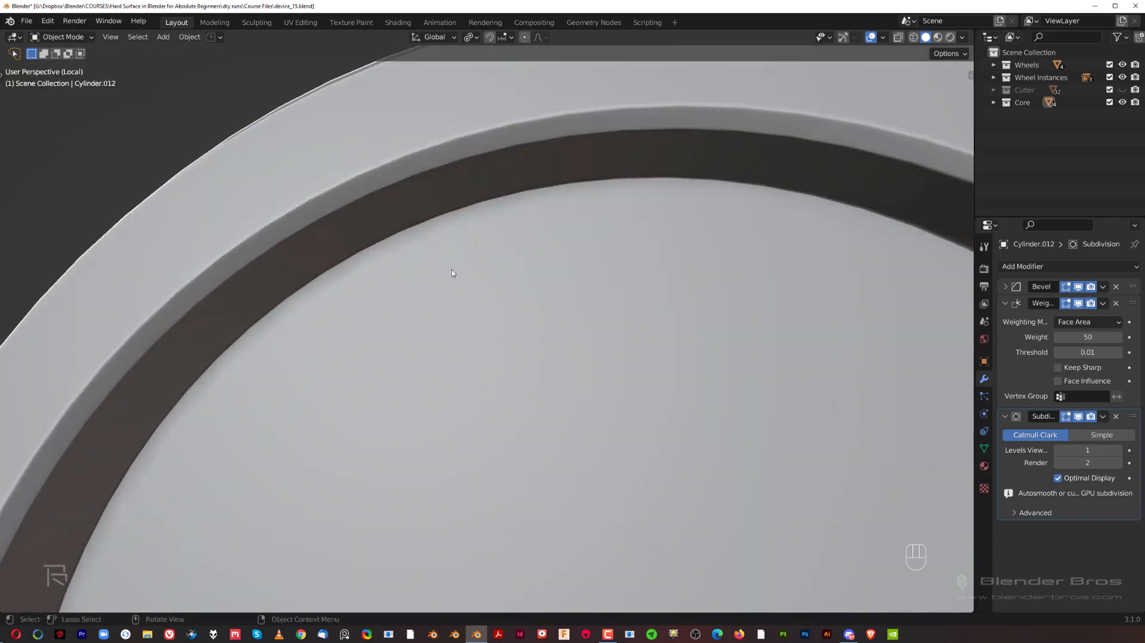
scroll(452, 269, "down", 7)
middle_click_drag(713, 310, 373, 313)
scroll(581, 317, "up", 4)
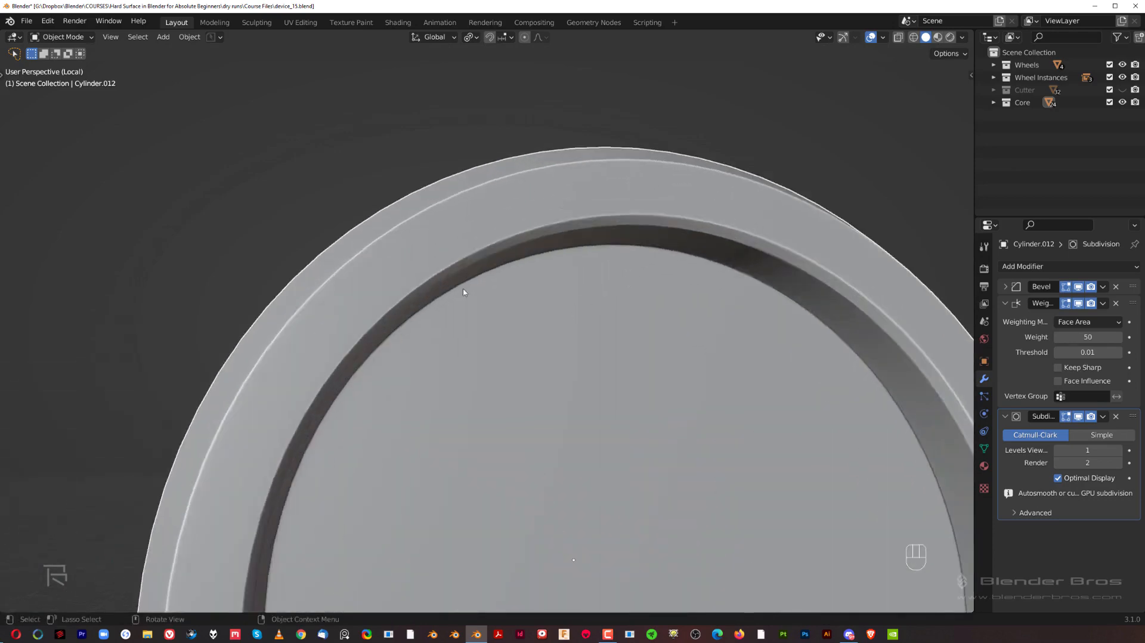
Inspect the cylinder's single-face end in Edit Mode and check its subdivided shading in Object Mode.
scroll(464, 292, "down", 4)
middle_click_drag(463, 292, 489, 250)
middle_click_drag(489, 251, 569, 220, "shift")
key("Tab")
left_click(516, 177)
middle_click_drag(447, 182, 408, 287, "shift")
scroll(408, 287, "up", 5)
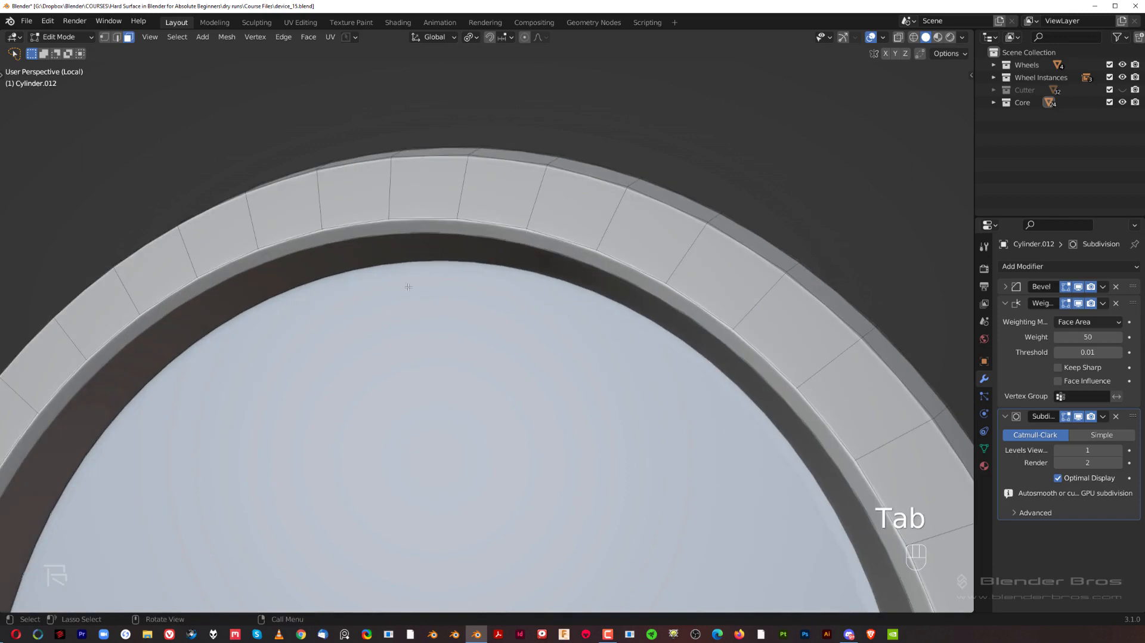
key("Tab")
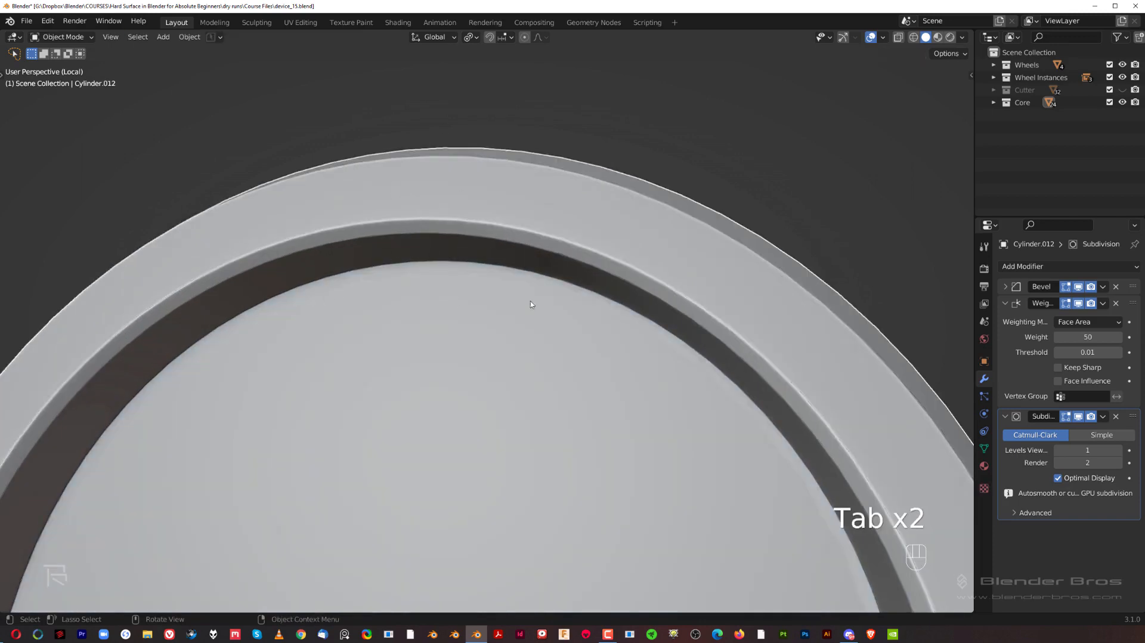
scroll(519, 295, "down", 5)
middle_click_drag(506, 332, 492, 306)
scroll(498, 325, "up", 3)
scroll(505, 344, "down", 3)
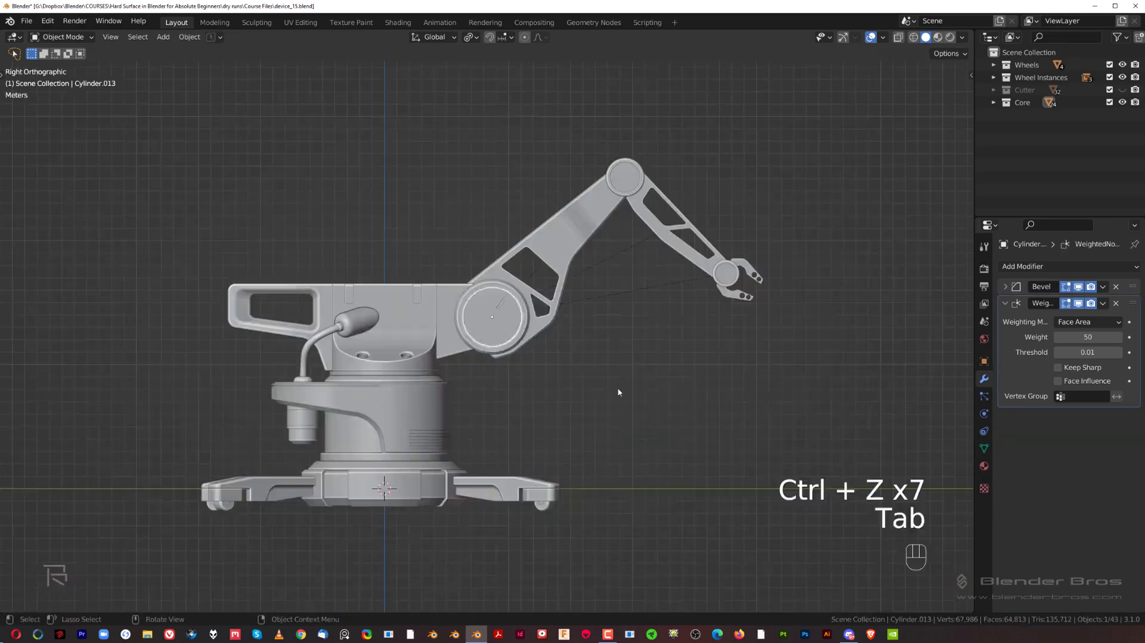
Deselect everything and look over the whole device in the right orthographic view.
left_click(618, 392)
middle_click_drag(516, 311, 524, 280, "shift")
scroll(567, 317, "up", 2)
middle_click_drag(595, 309, 618, 288, "shift")
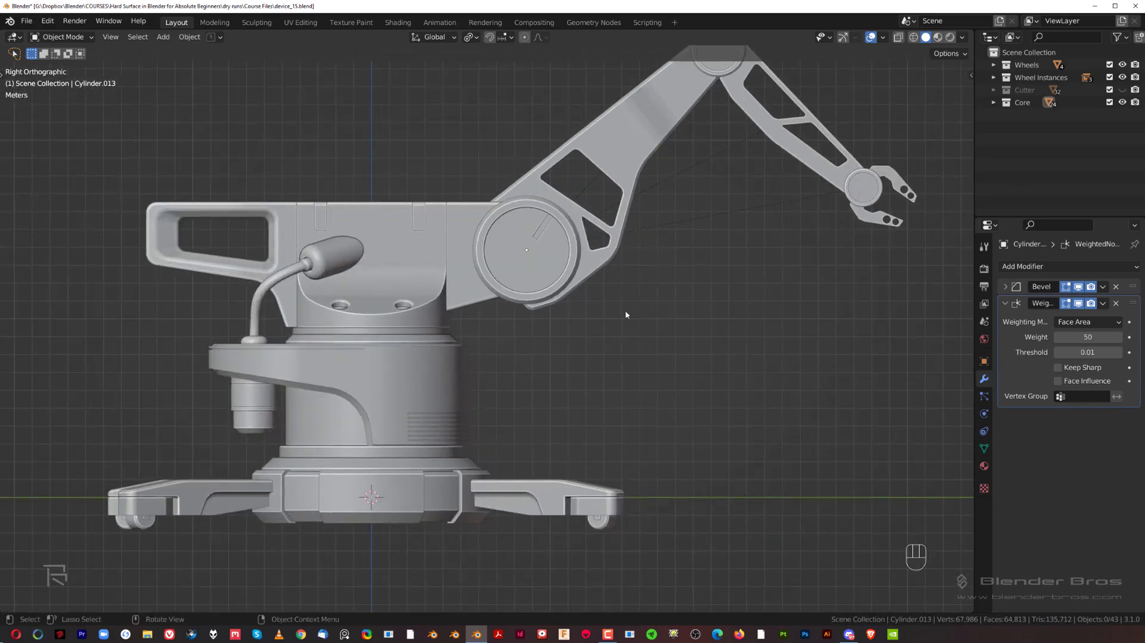
middle_click_drag(618, 295, 595, 344, "shift")
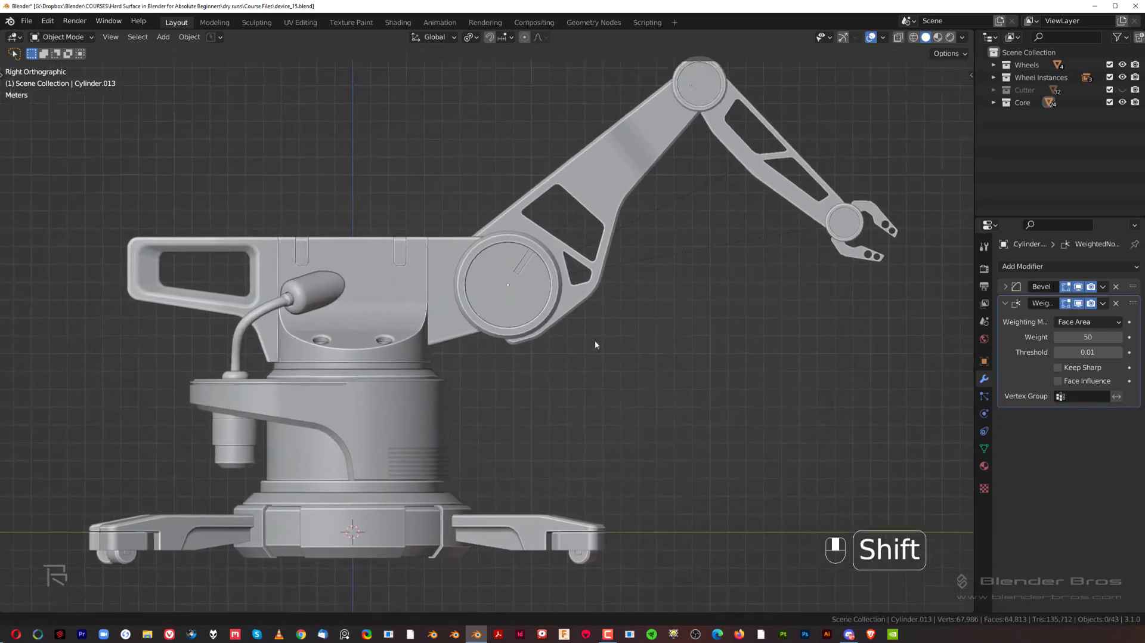
scroll(594, 344, "down", 2)
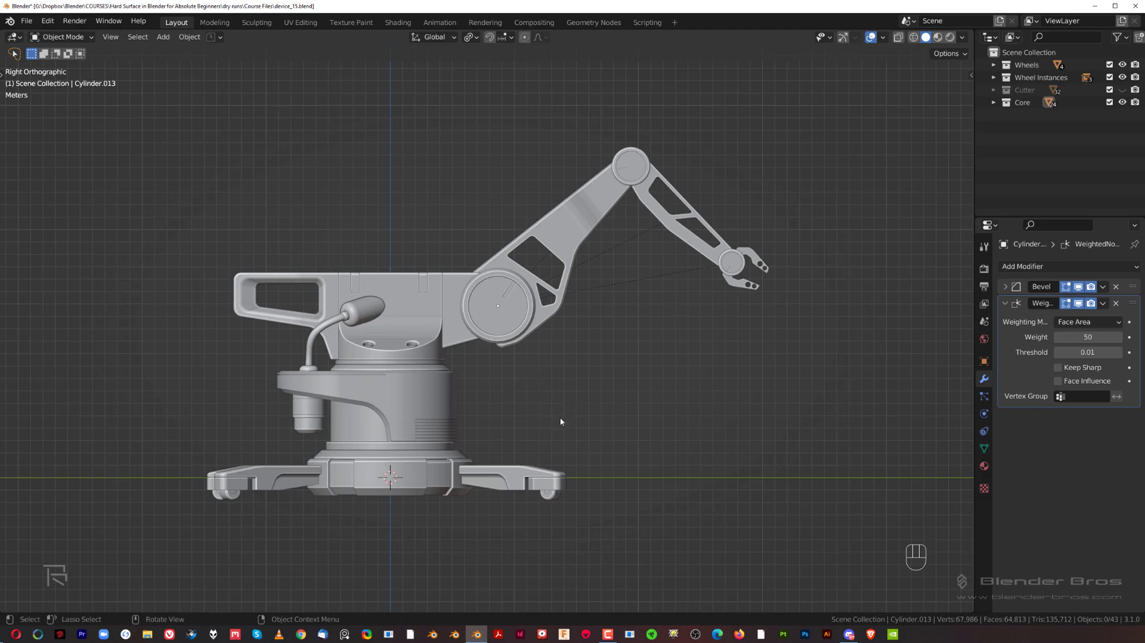
middle_click_drag(516, 338, 566, 301, "shift")
scroll(518, 334, "up", 1)
key("grave")
left_click(718, 302)
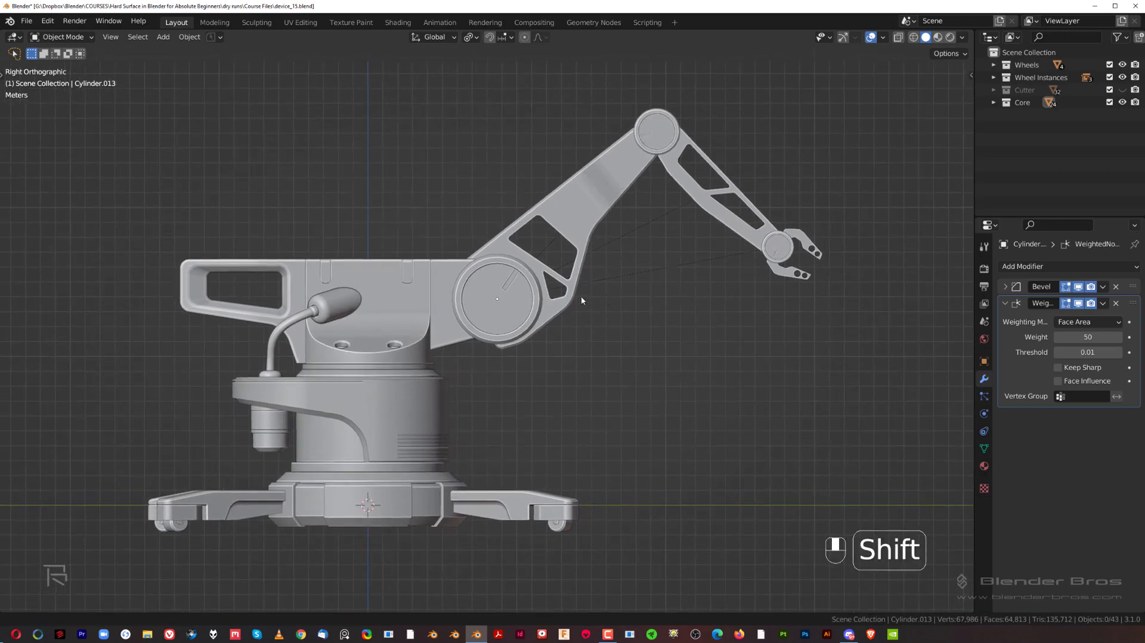
middle_click_drag(581, 296, 563, 336, "shift")
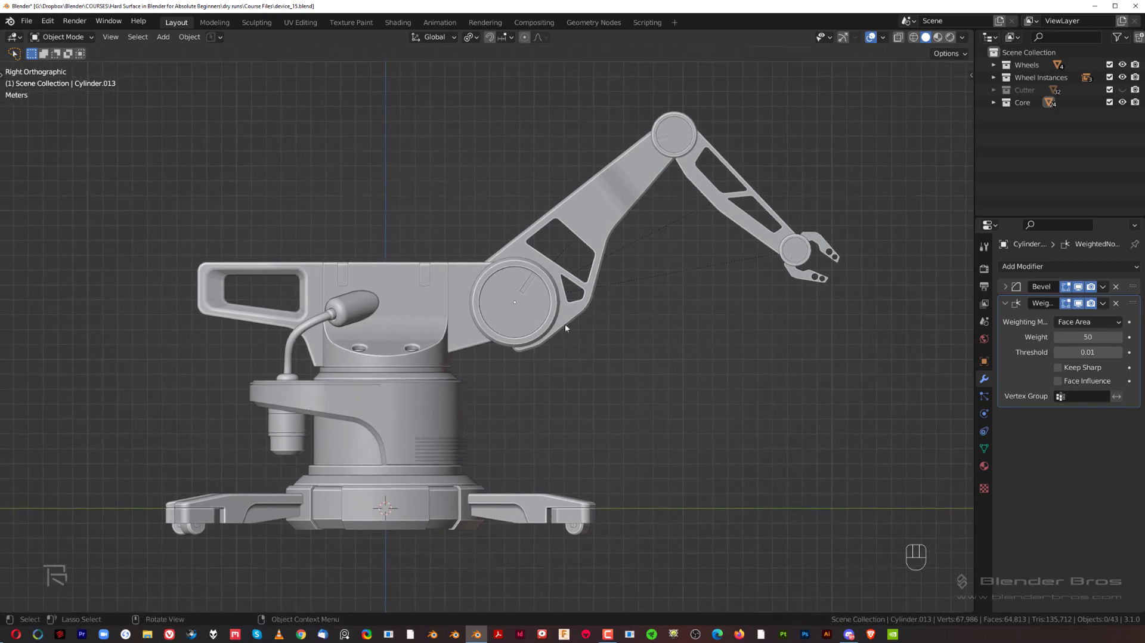
Select the large arm segment with the cut-outs and create a new material for it.
left_click(611, 210)
middle_click_drag(653, 265, 567, 266, "shift")
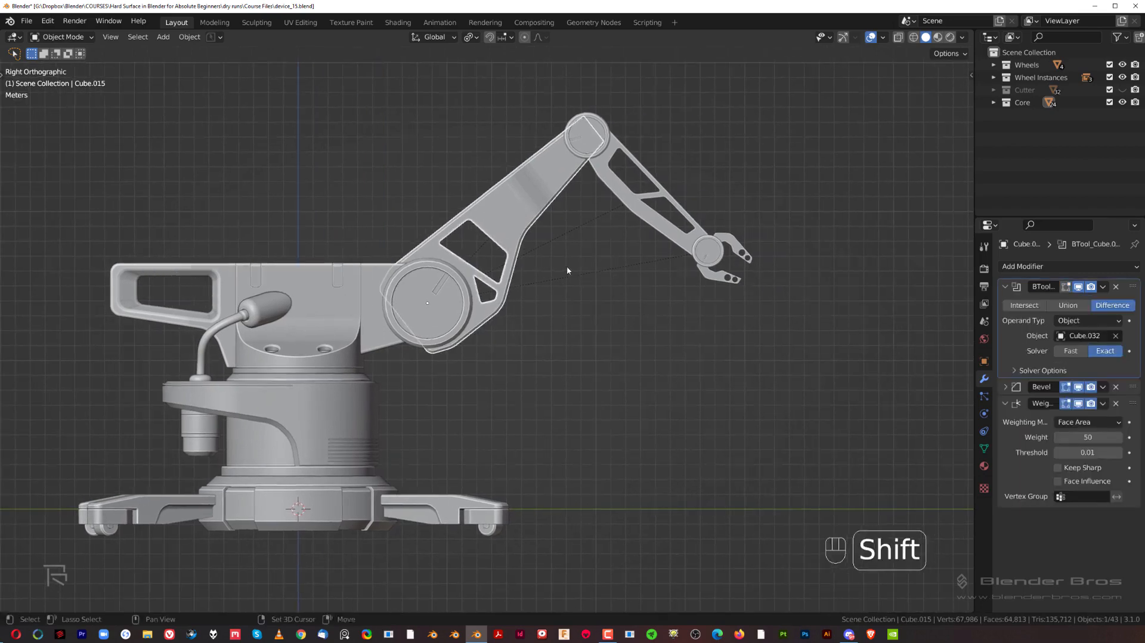
left_click(984, 467)
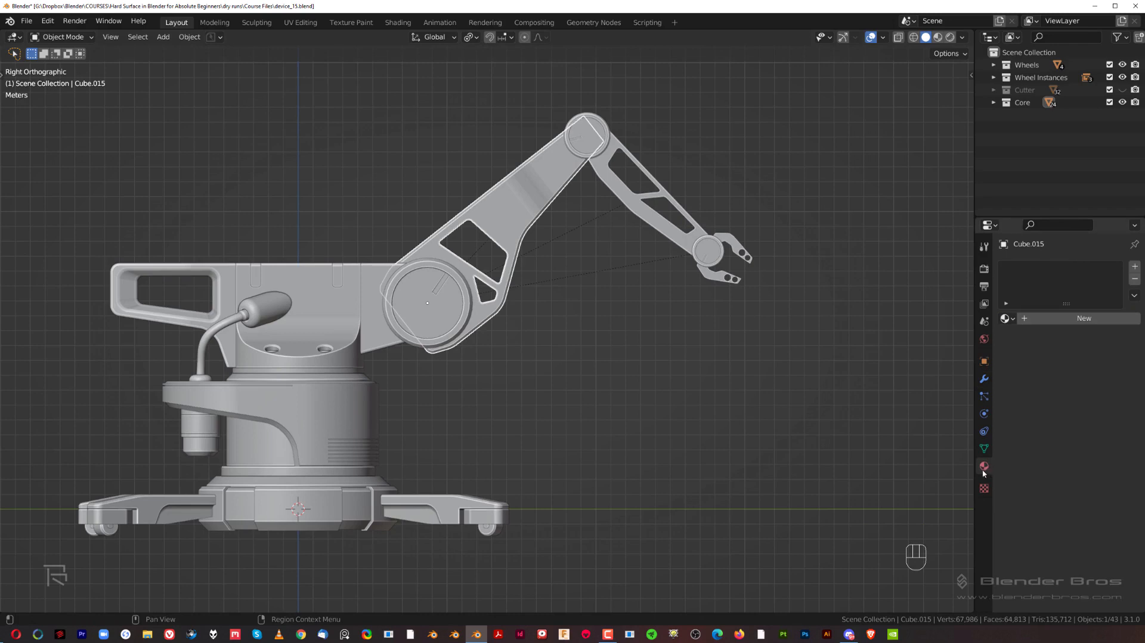
middle_click_drag(897, 452, 948, 462, "shift")
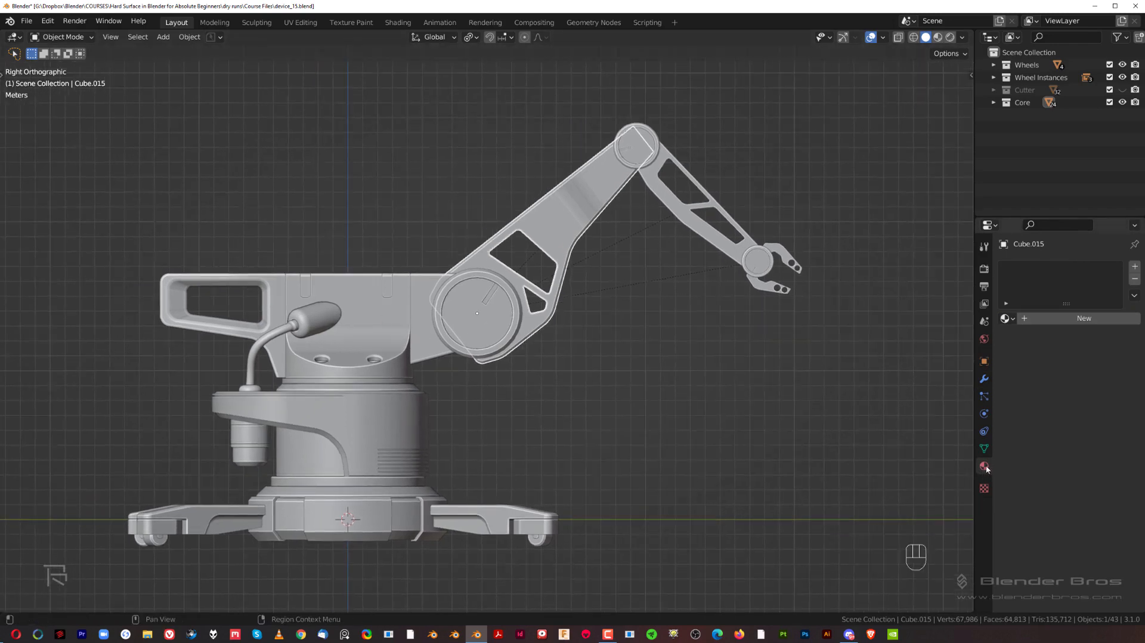
left_click(1071, 324)
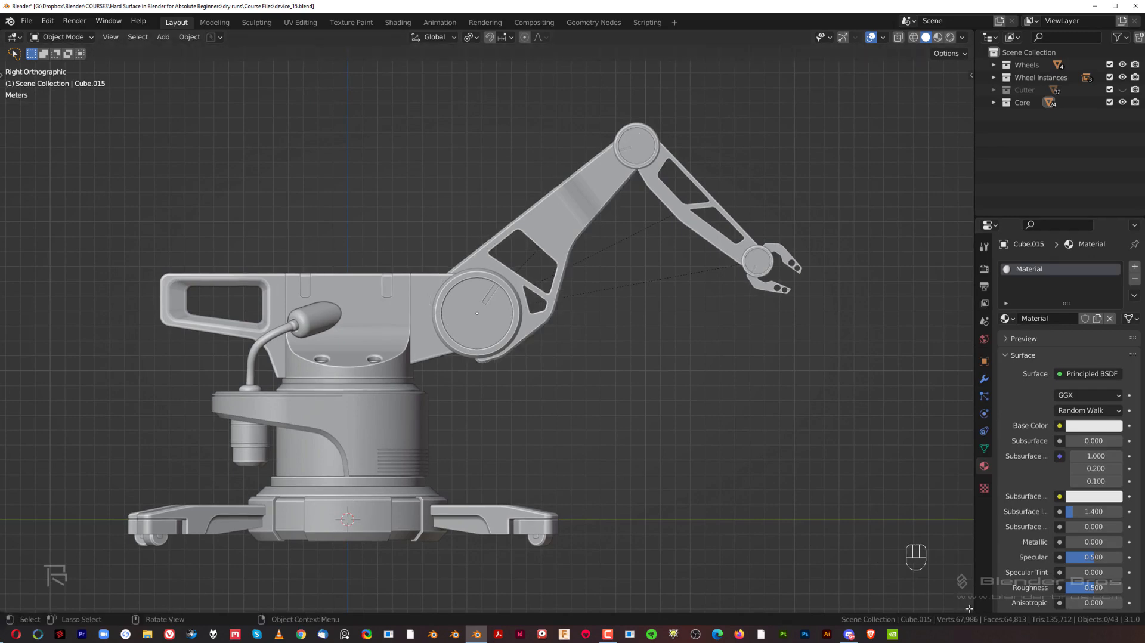
Split the viewport horizontally, turn the lower area into a Shader Editor and reduce its height.
left_click_drag(969, 608, 893, 369)
left_click(13, 378)
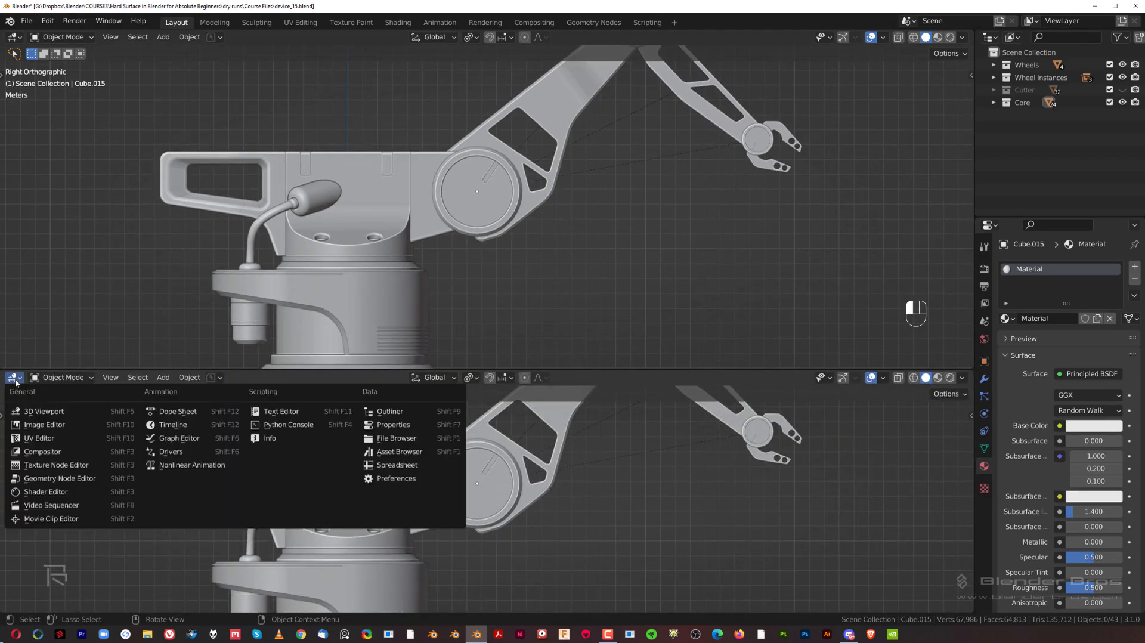
left_click(45, 491)
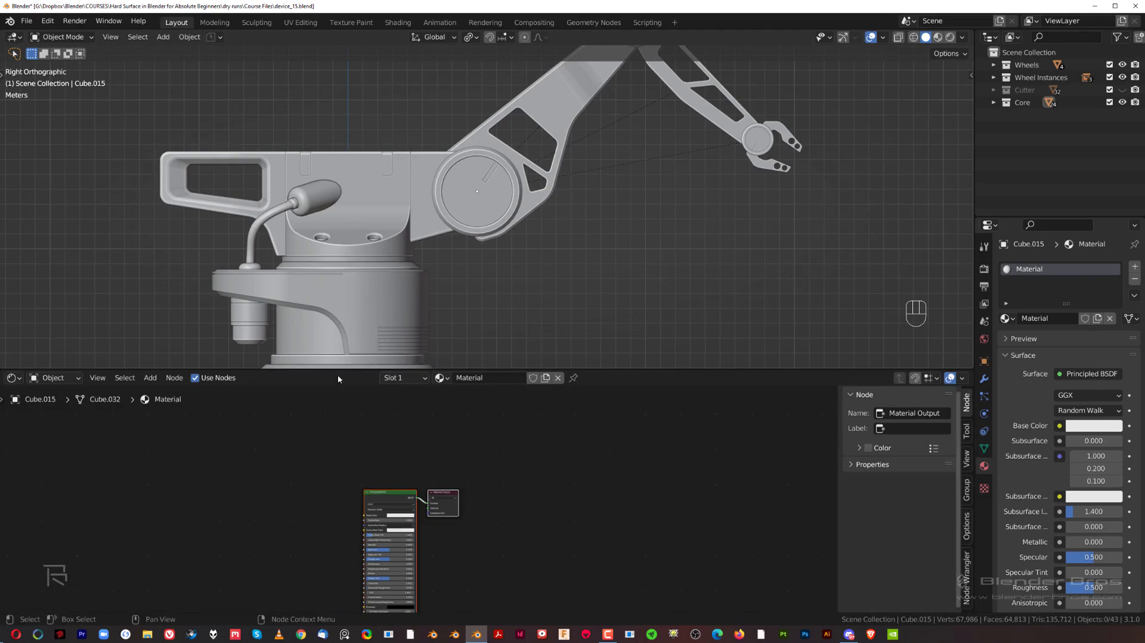
left_click_drag(338, 371, 349, 415)
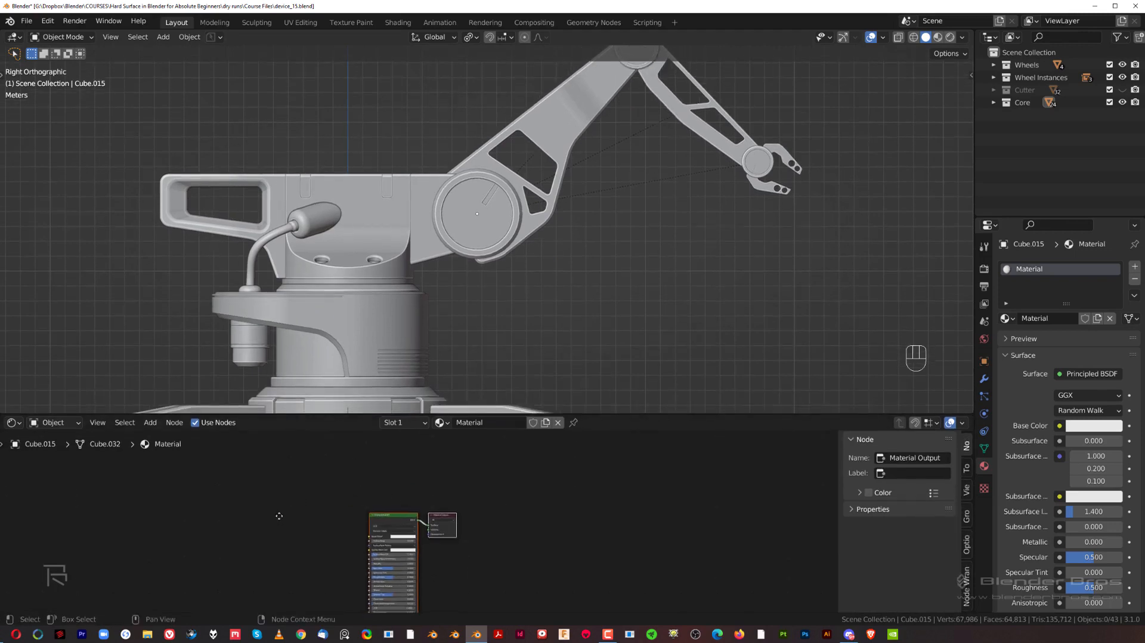
Examine the new material's node setup in the Shader Editor and select the Principled BSDF node.
middle_click_drag(279, 516, 290, 471)
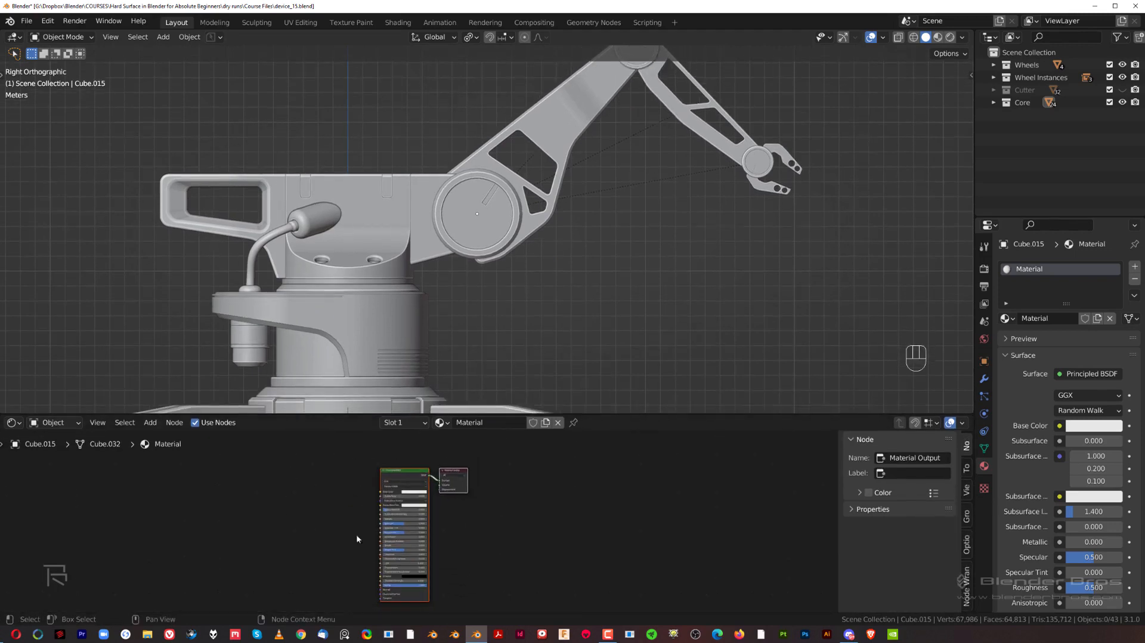
scroll(357, 539, "up", 5)
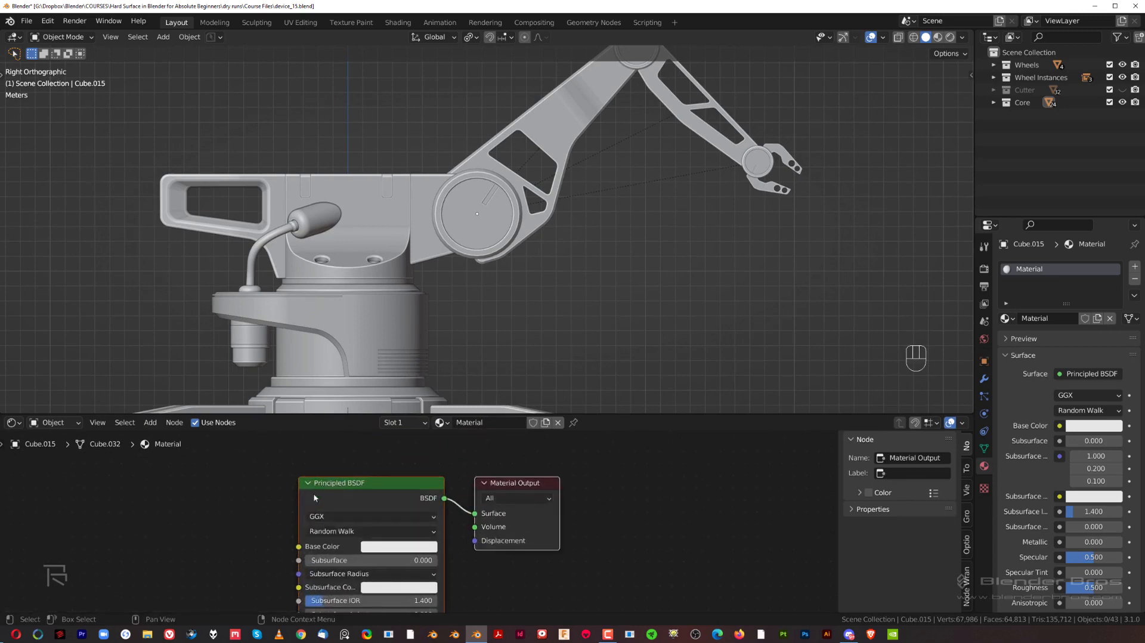
scroll(376, 501, "down", 4)
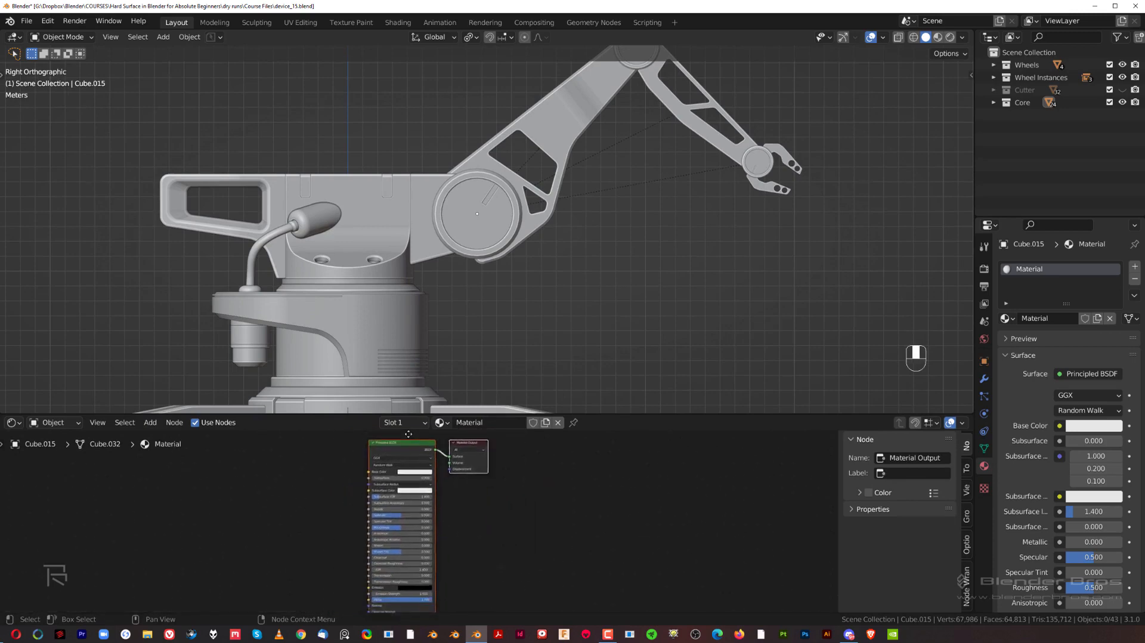
scroll(420, 486, "up", 7)
middle_click_drag(447, 478, 452, 570)
scroll(453, 537, "up", 5)
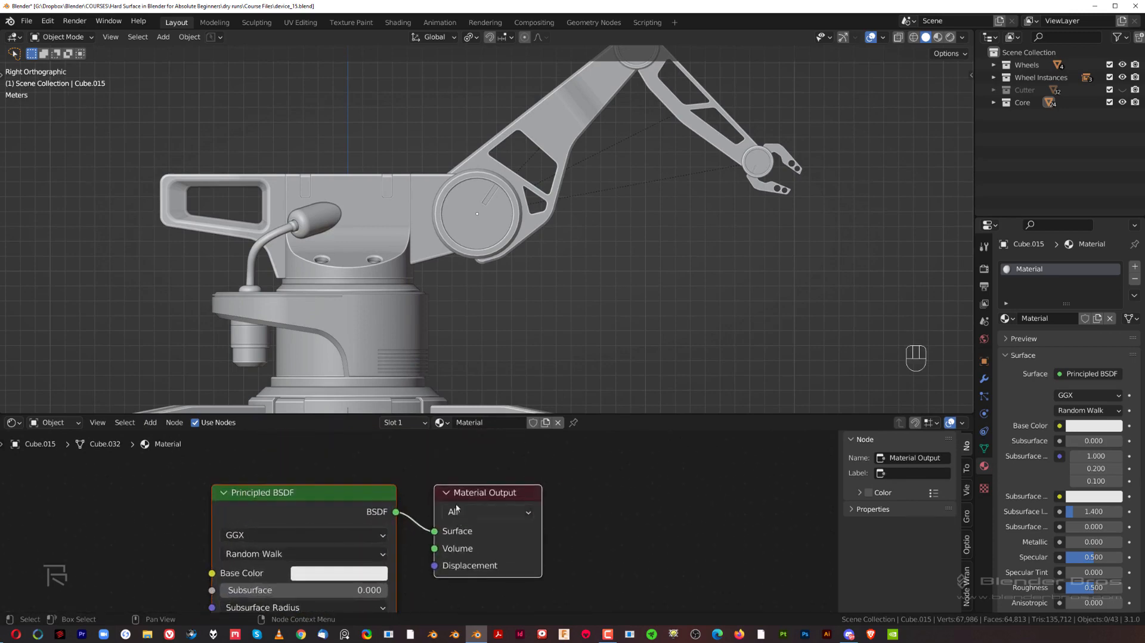
scroll(477, 511, "down", 11)
middle_click_drag(425, 519, 502, 459)
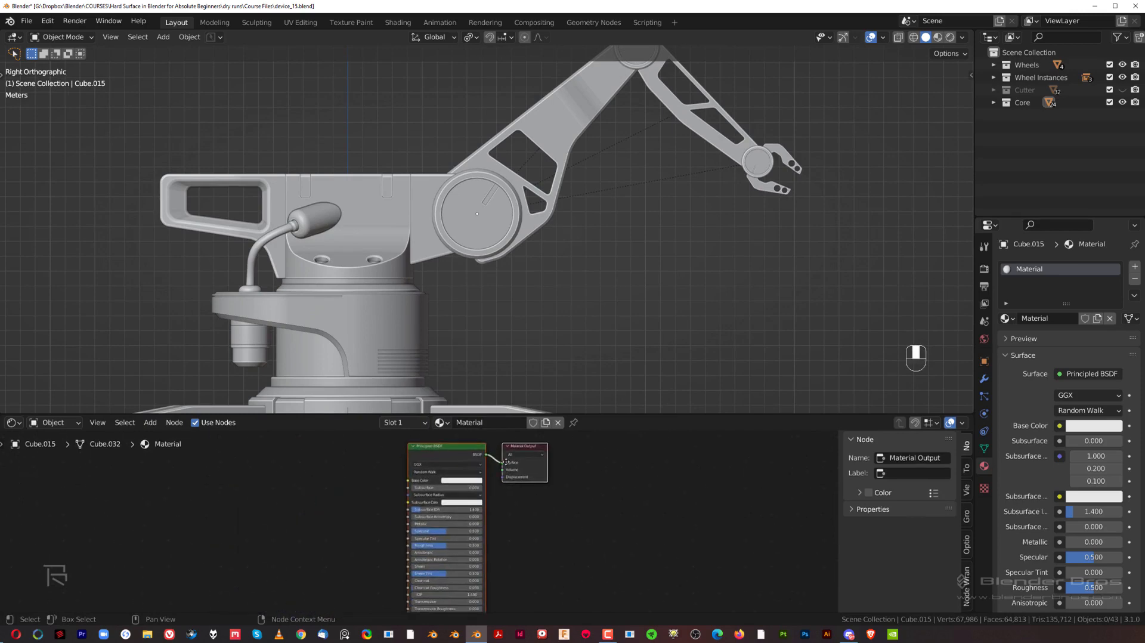
scroll(474, 498, "down", 3)
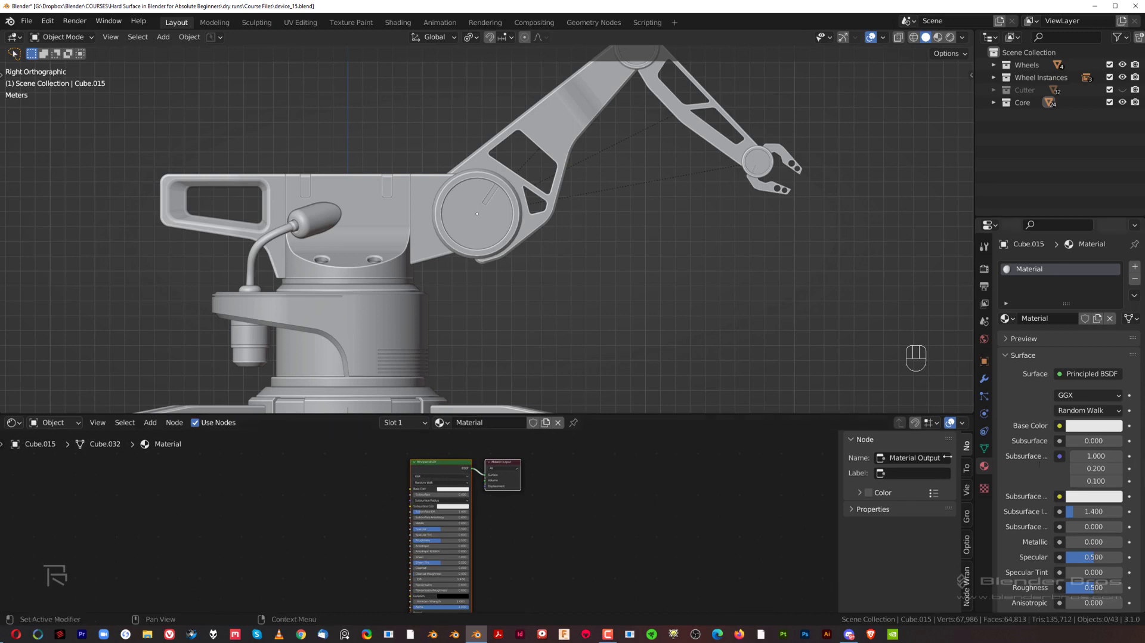
left_click(433, 465)
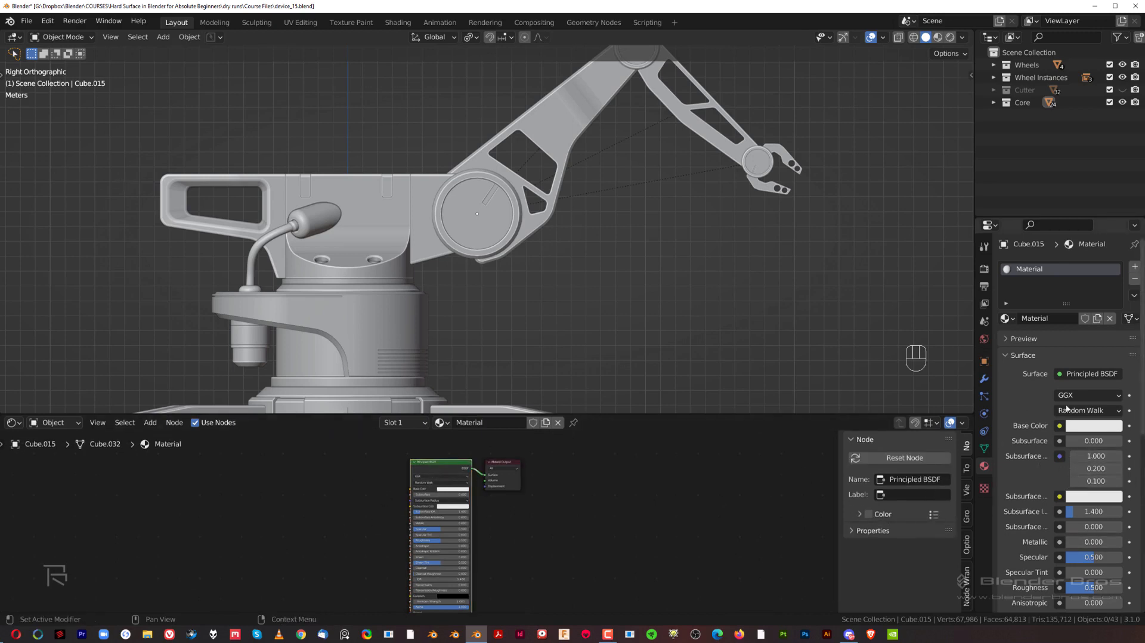
Set the Base Color of the arm segment's material to pure white with a value of 1.000.
scroll(470, 526, "up", 6)
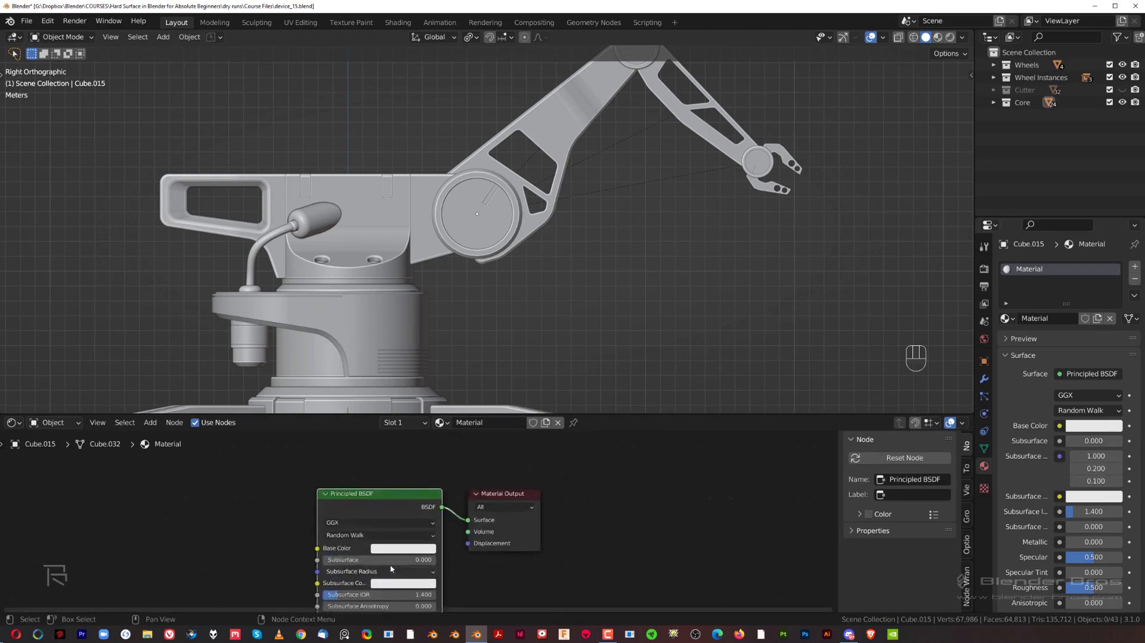
middle_click_drag(344, 544, 326, 504)
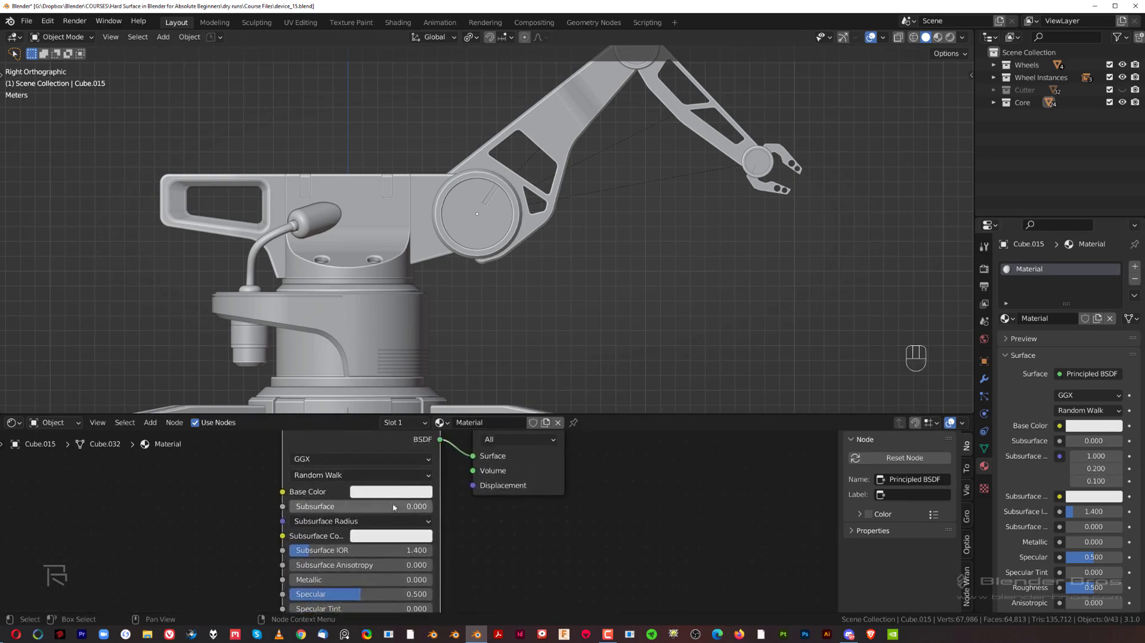
left_click(1100, 426)
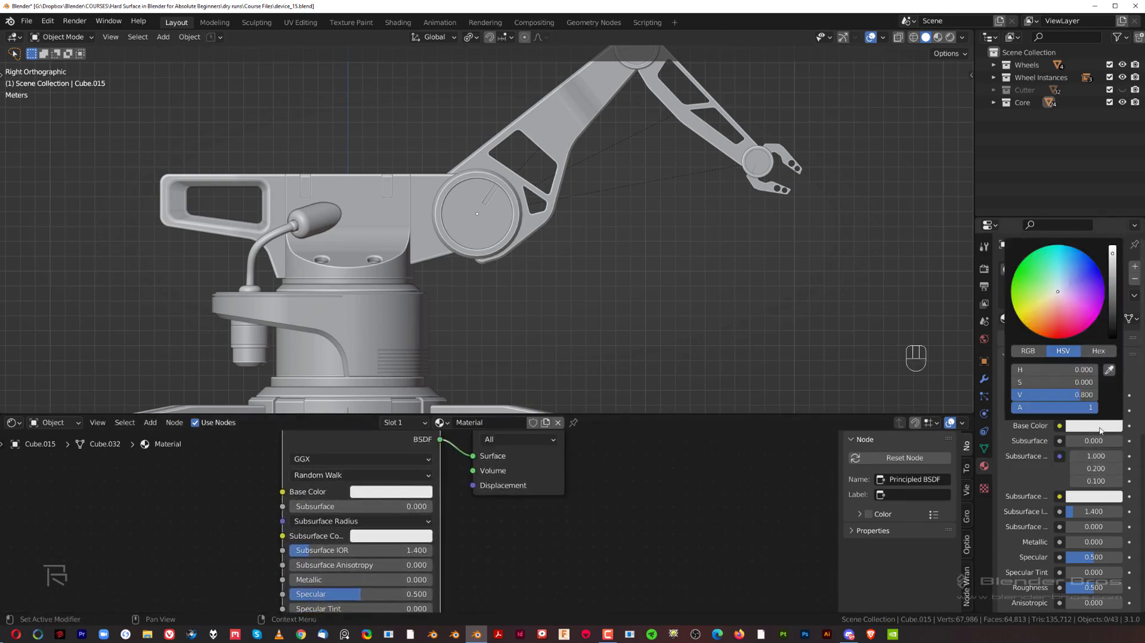
left_click(1097, 429)
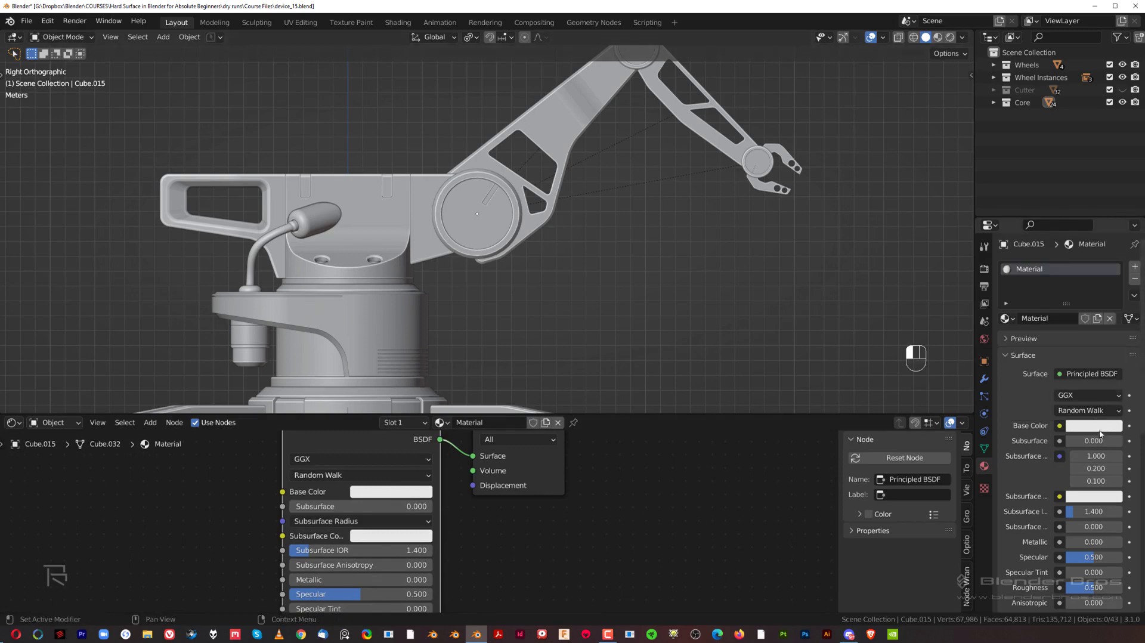
left_click(1093, 424)
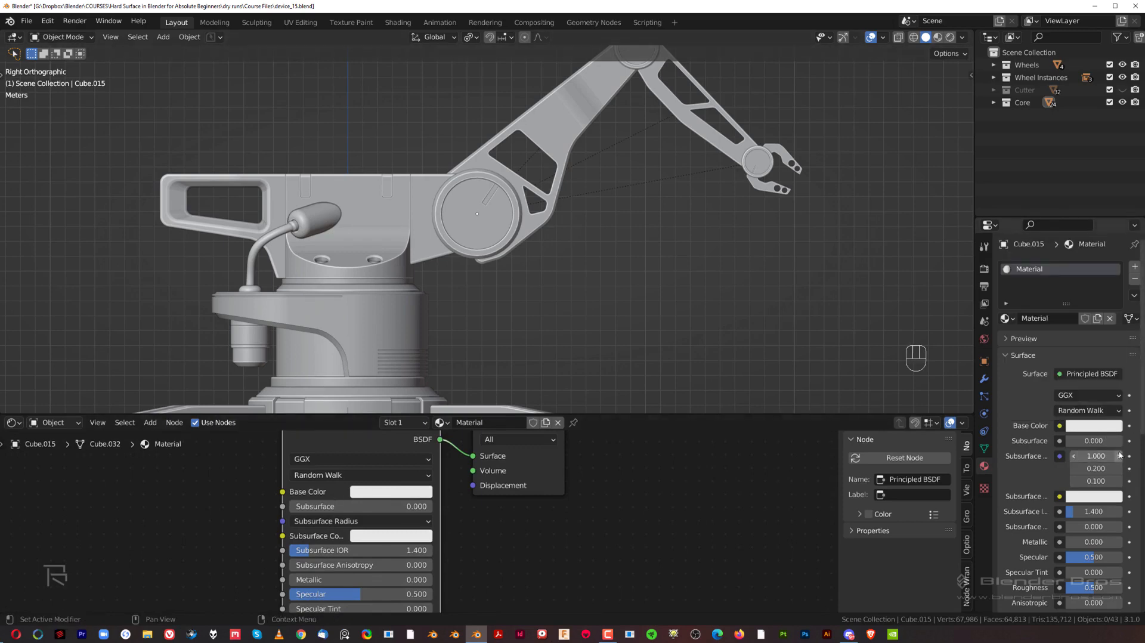
left_click(1112, 429)
left_click_drag(1116, 274, 1112, 247)
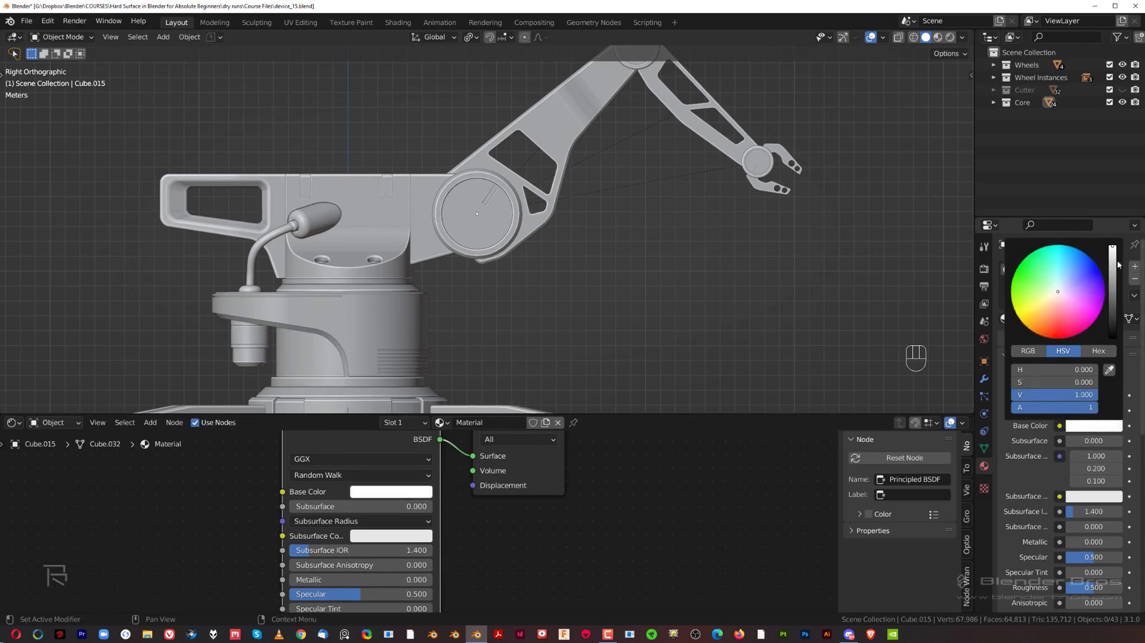
Make the arm segment's material fully metallic with a Metallic value of 1.000 and save the file.
scroll(1070, 289, "down", 8)
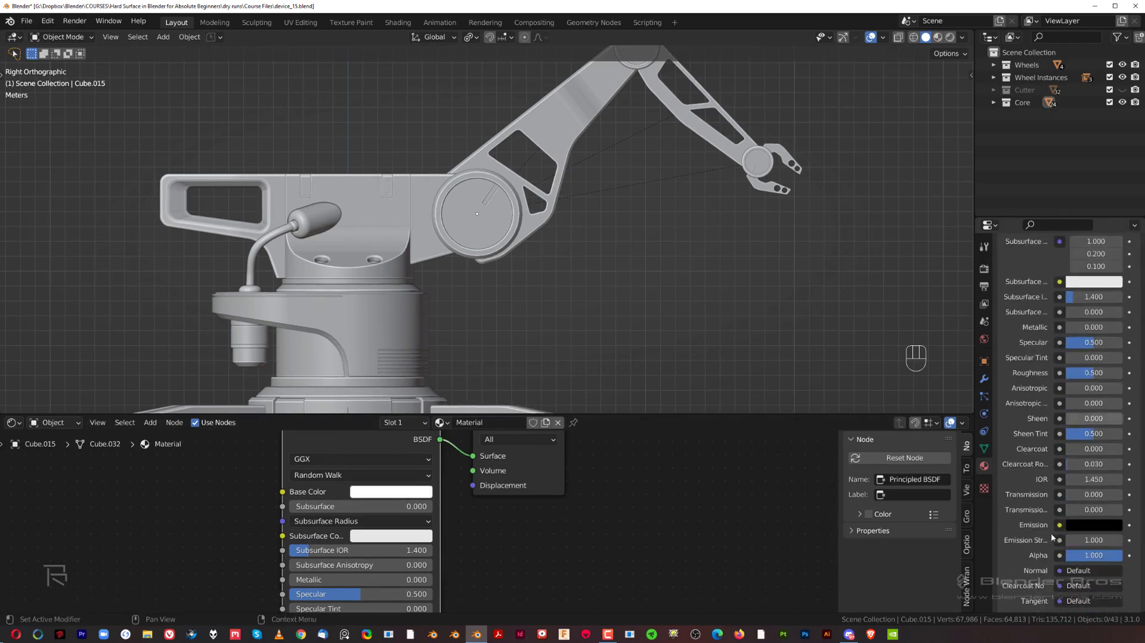
scroll(1070, 289, "up", 5)
scroll(499, 554, "down", 1)
middle_click_drag(476, 536, 500, 481)
scroll(475, 507, "up", 2)
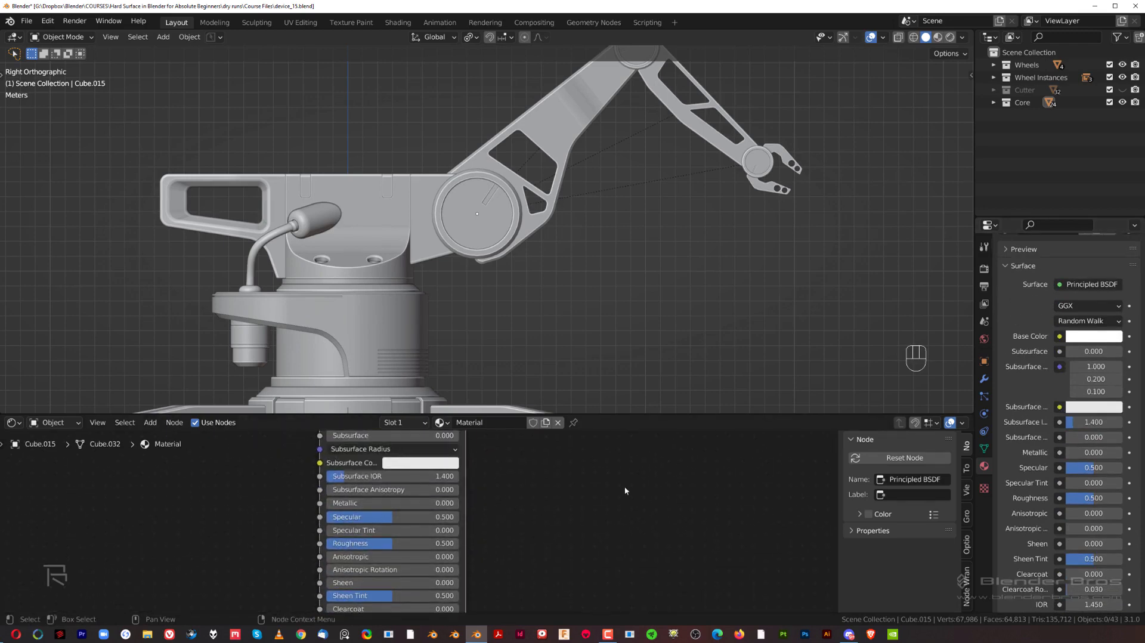
middle_click_drag(601, 495, 593, 508)
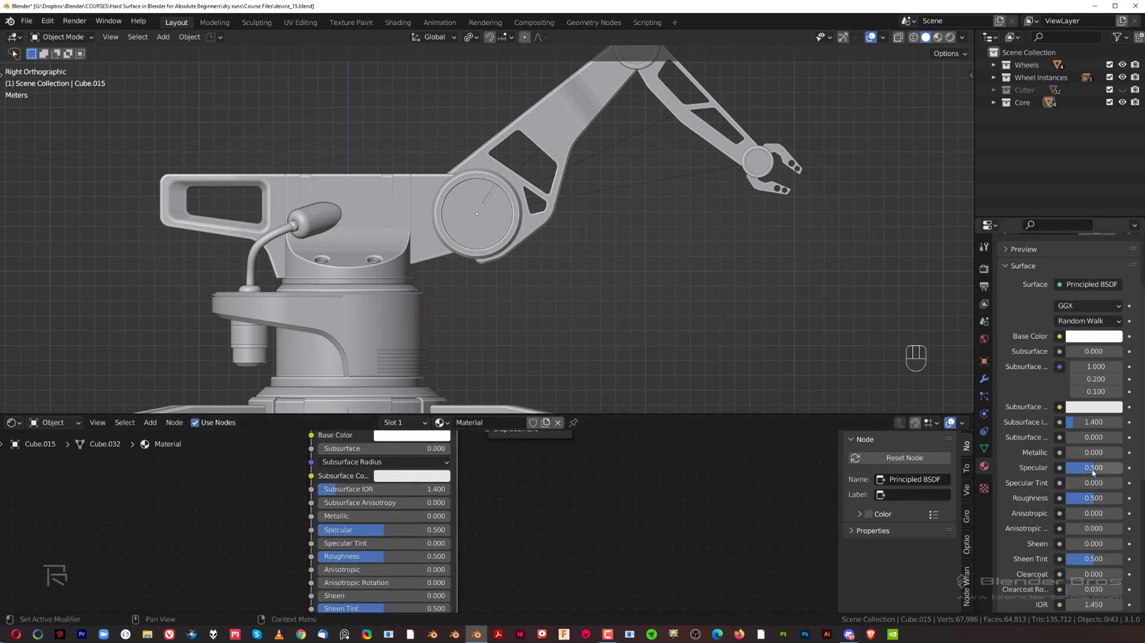
left_click_drag(1072, 457, 1104, 457)
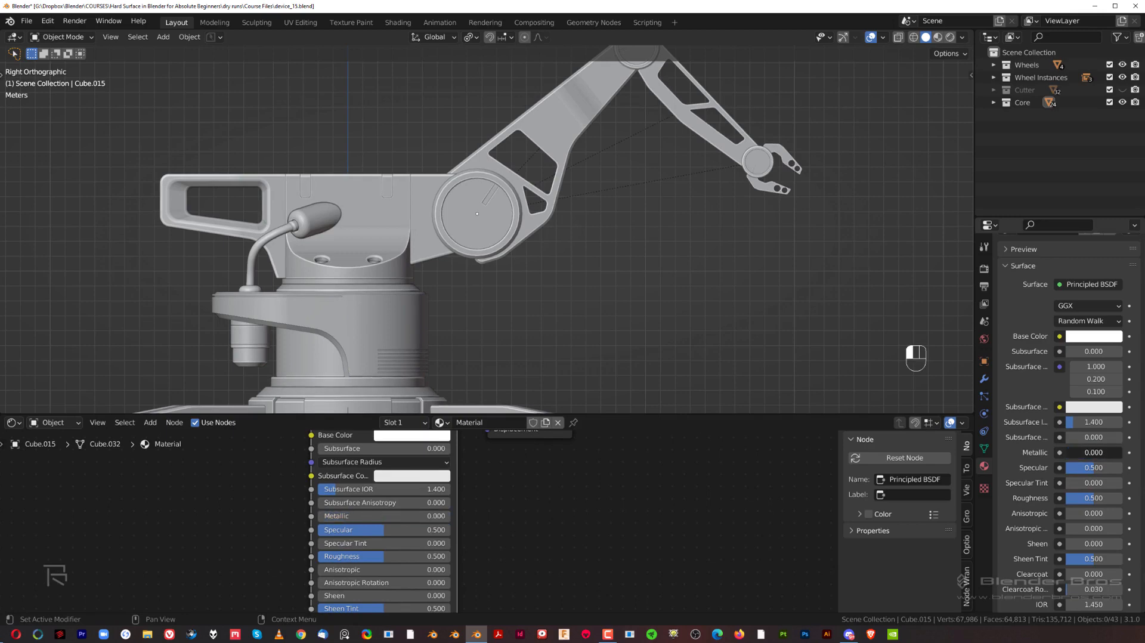
key("ctrl+s")
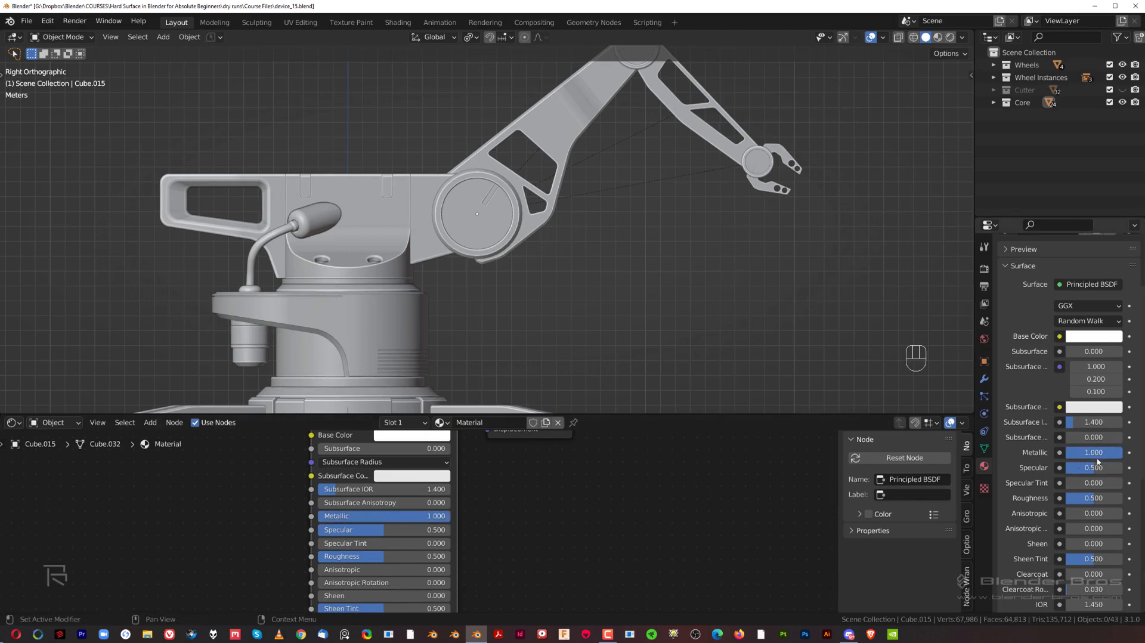
Darken the material's Base Color to a neutral grey with a value of 0.108.
scroll(1080, 462, "down", 2)
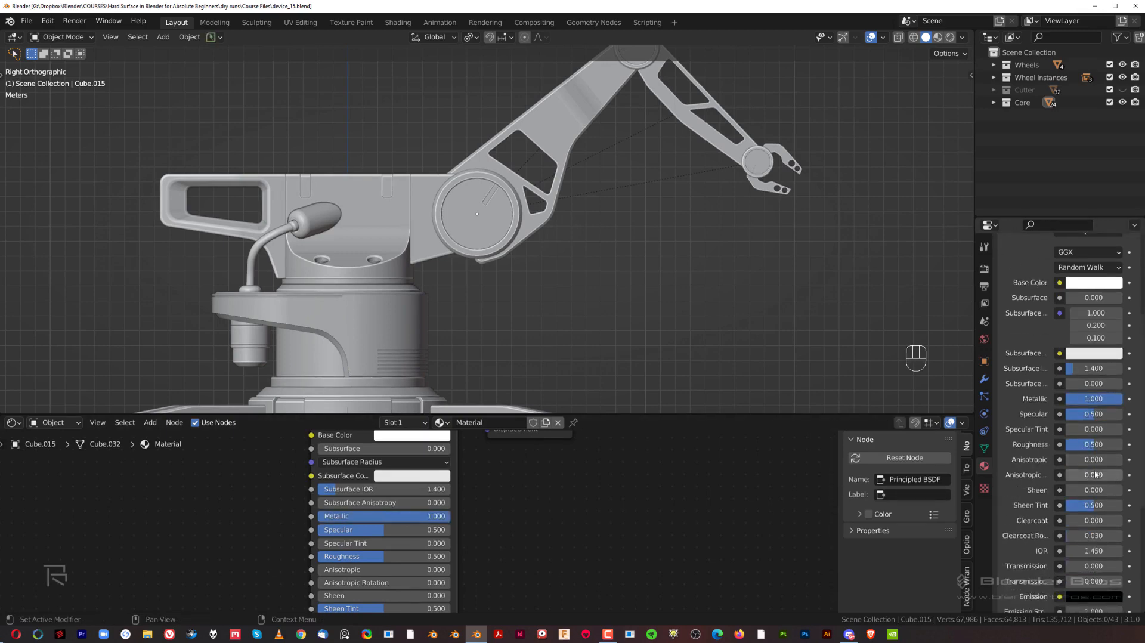
scroll(1103, 394, "up", 2)
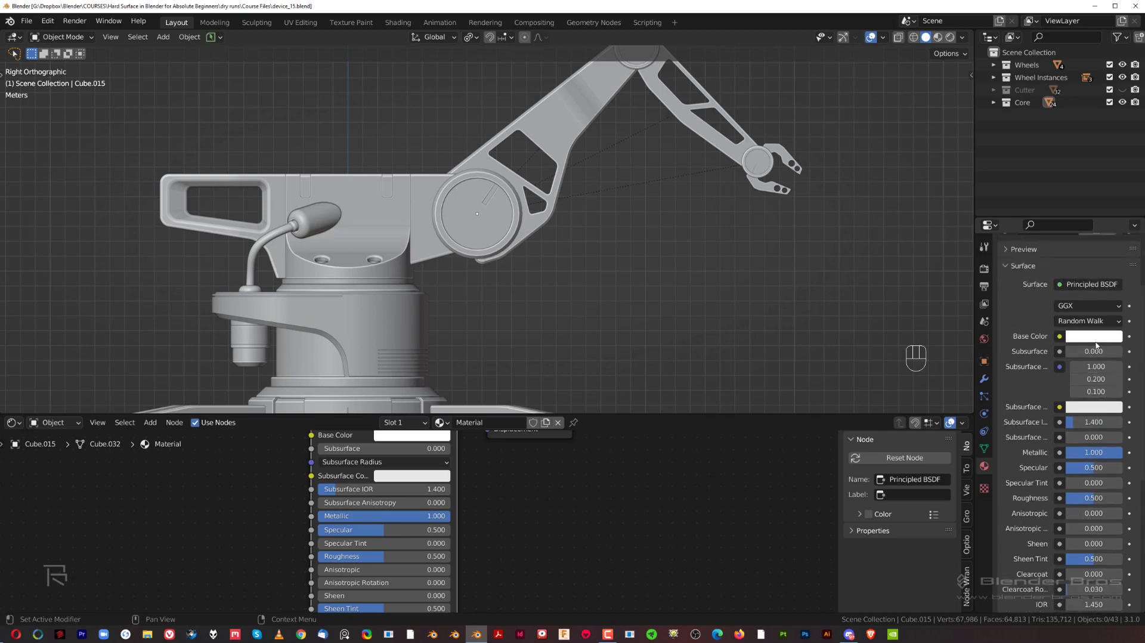
left_click(1112, 337)
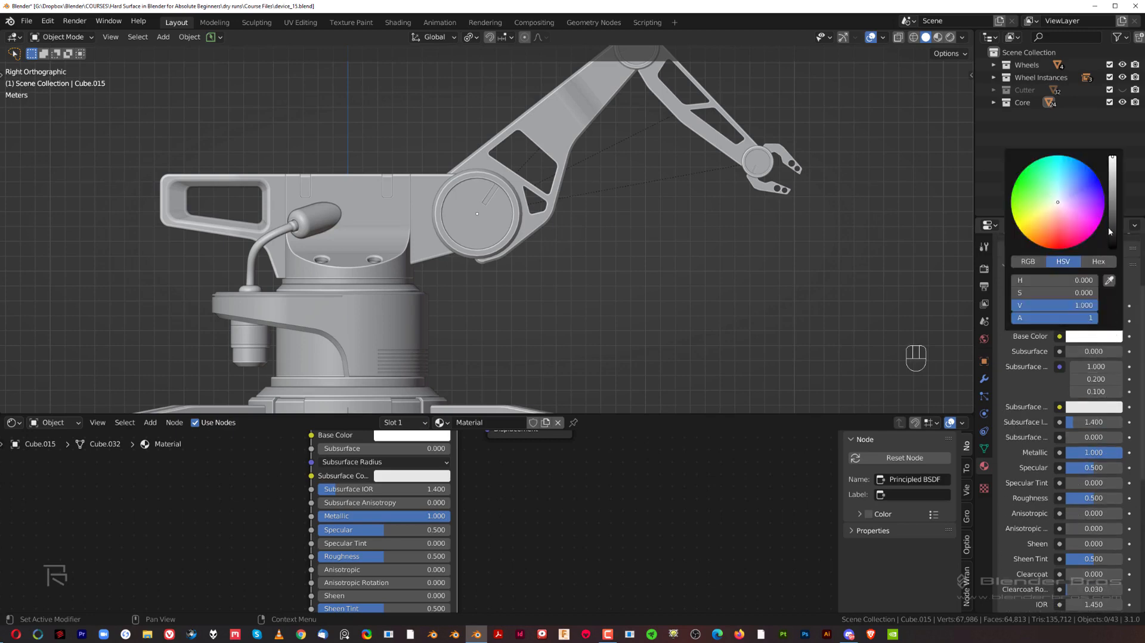
left_click_drag(1112, 197, 1113, 205)
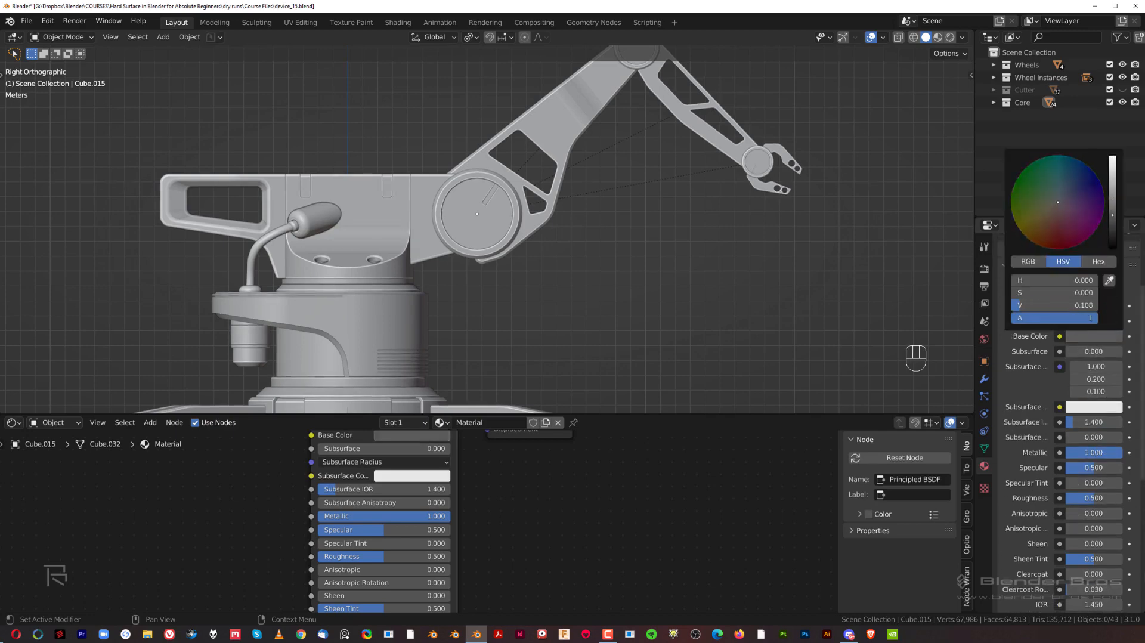
Reduce the Shader Editor's height and display the whole device in Material Preview shading from the right orthographic view.
scroll(398, 206, "down", 3)
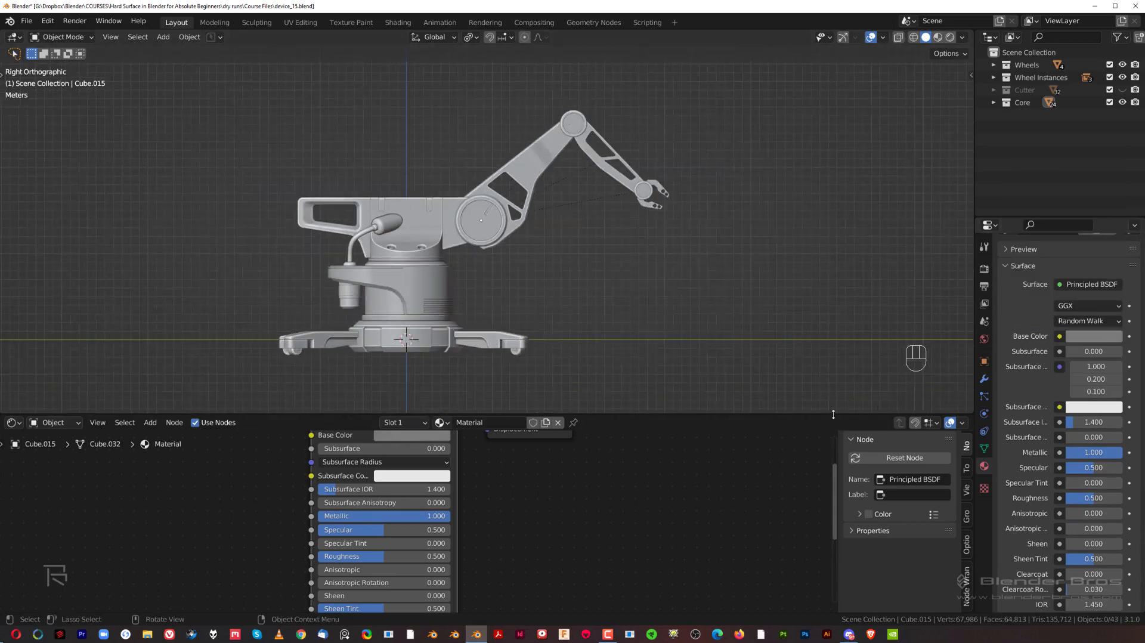
left_click_drag(881, 412, 881, 457)
scroll(552, 317, "up", 2)
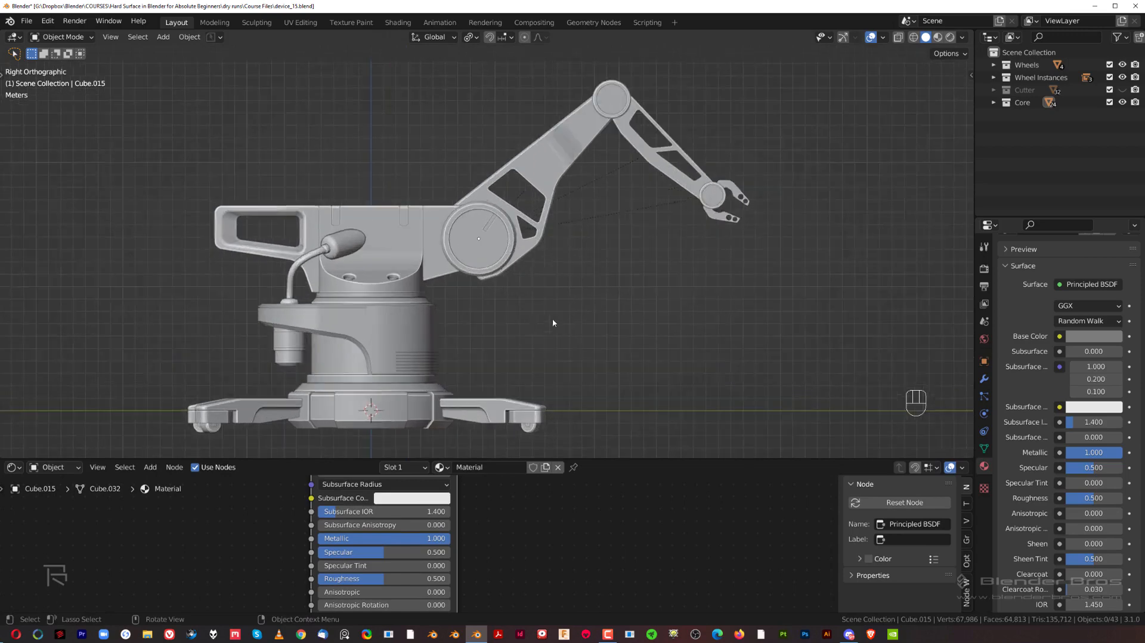
middle_click_drag(535, 305, 644, 285, "shift")
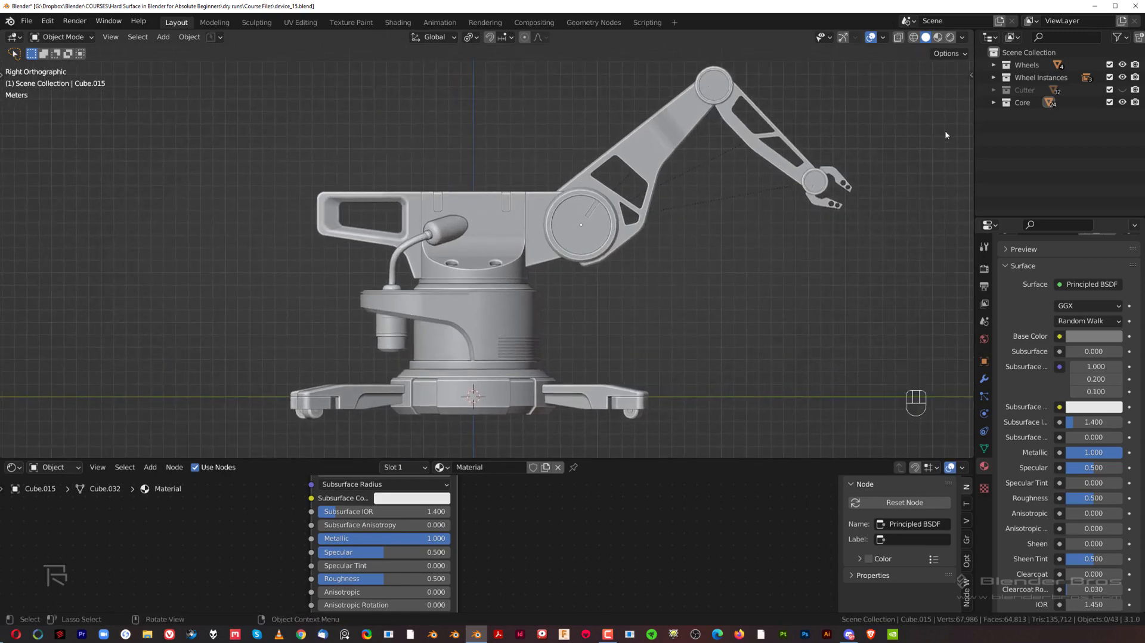
left_click(937, 38)
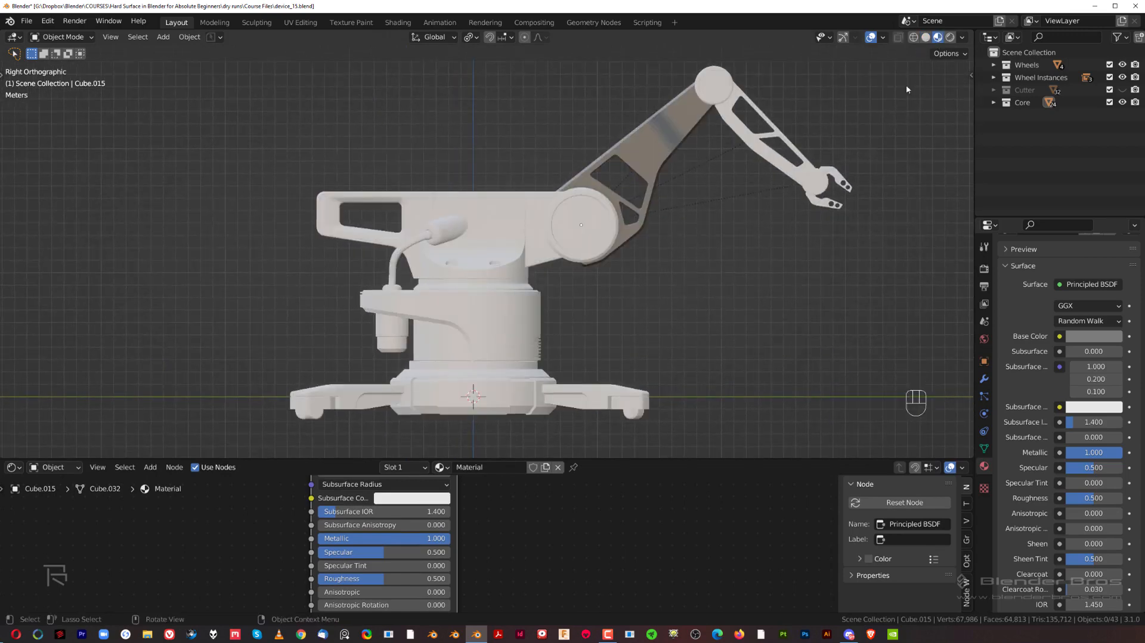
middle_click_drag(700, 216, 629, 237, "shift")
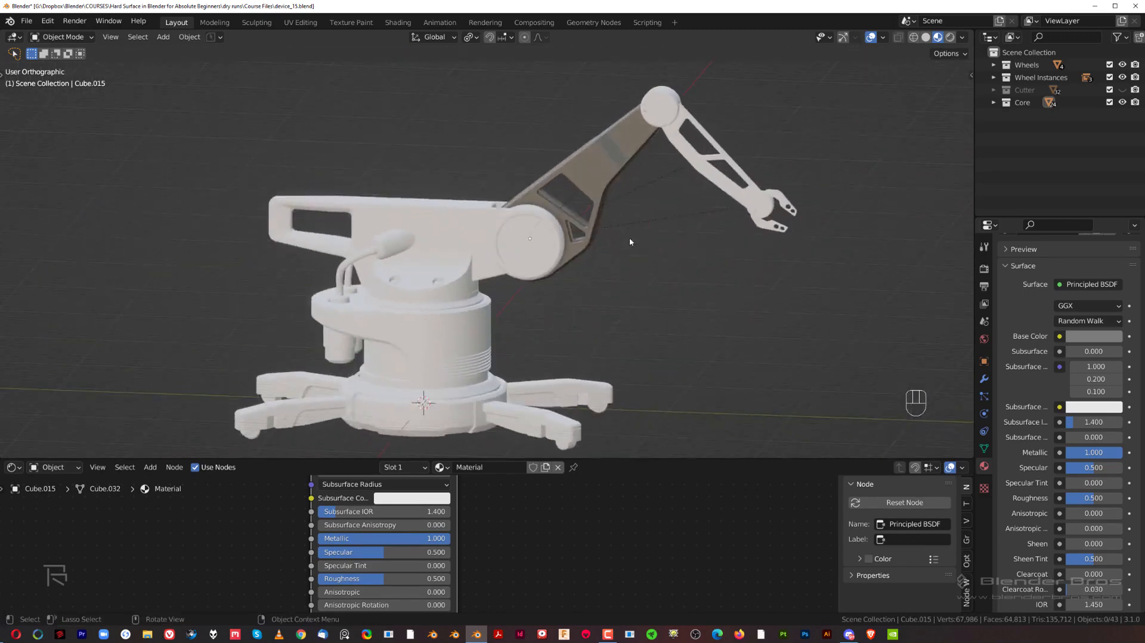
key("grave")
Light the Material Preview with the overcast grey outdoor HDRI, the first one in the collection.
left_click(961, 37)
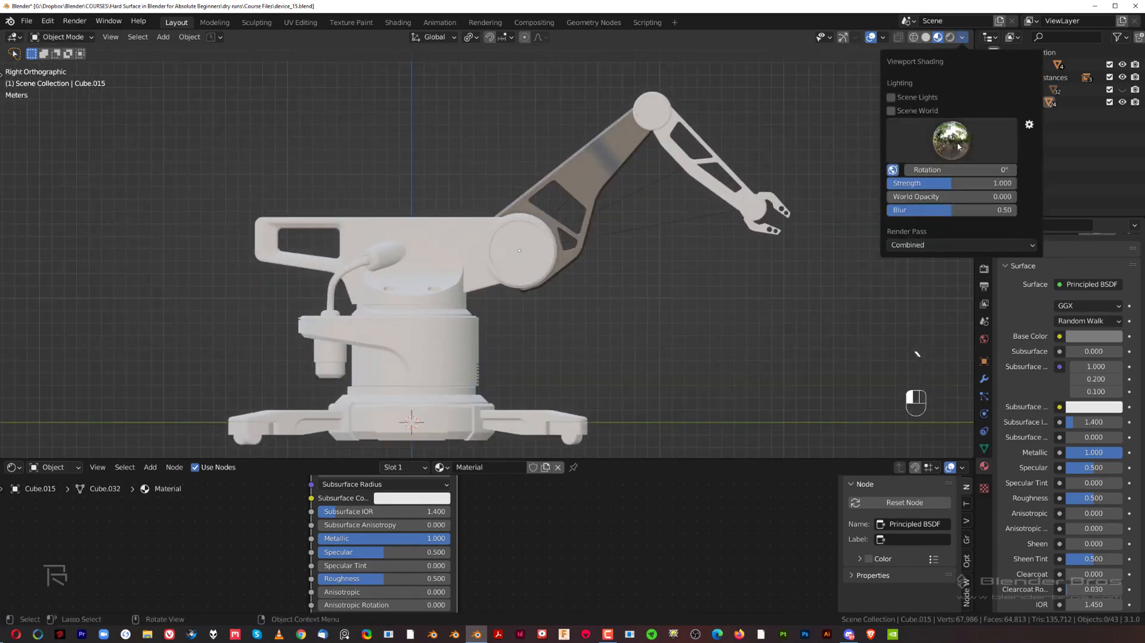
left_click(961, 37)
left_click(951, 142)
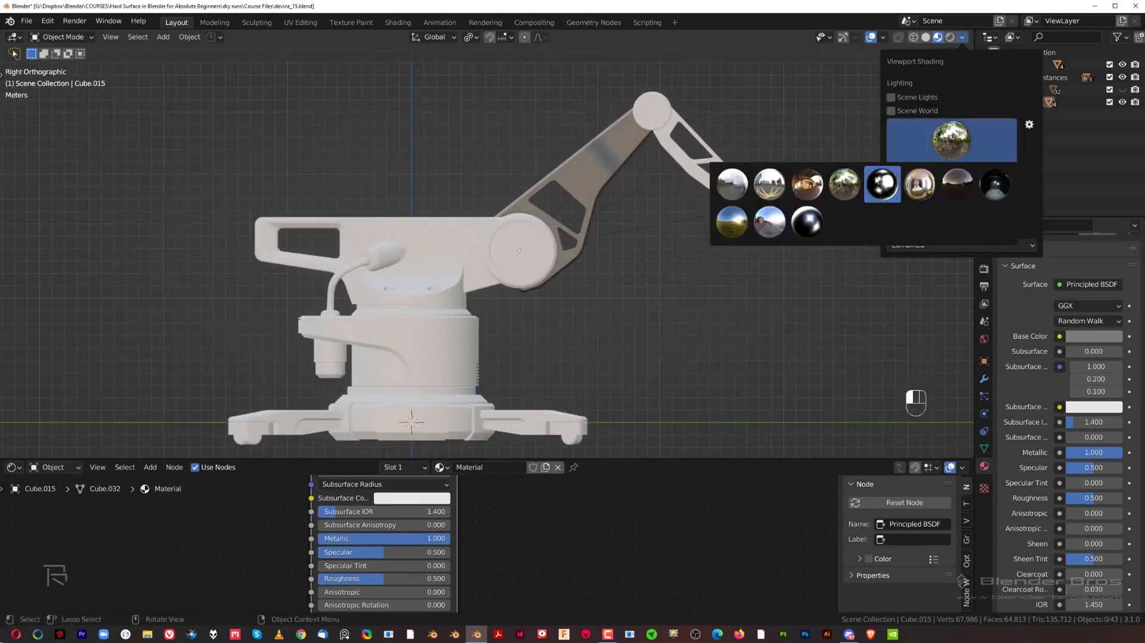
left_click(731, 183)
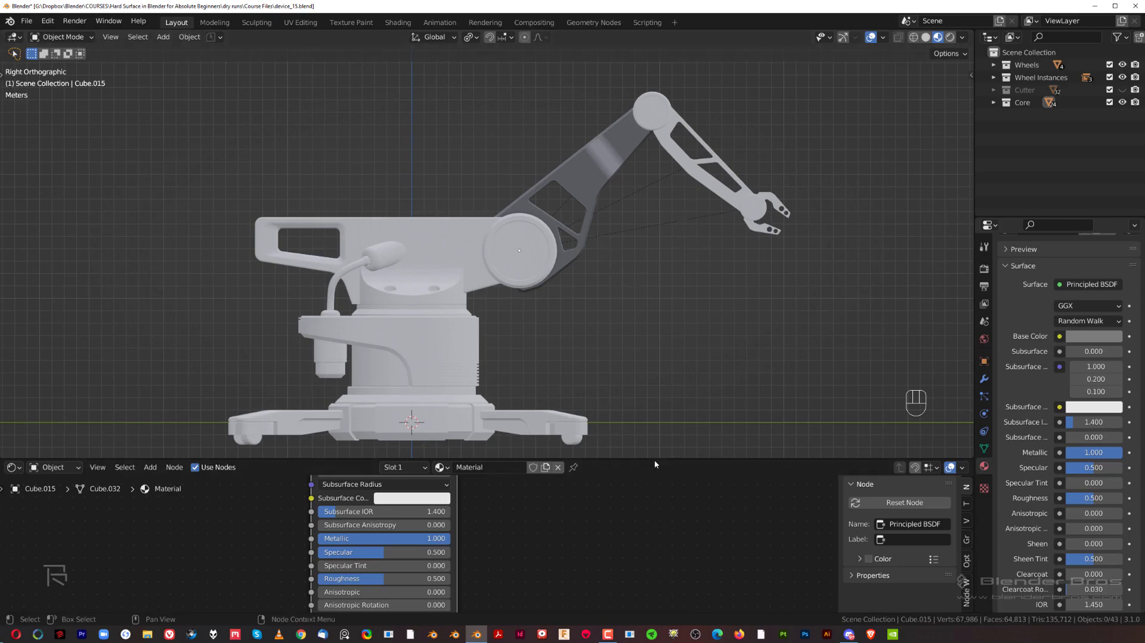
Reduce the Shader Editor's height further and examine the metallic reflections on the large arm segment up close.
left_click_drag(653, 460, 650, 514)
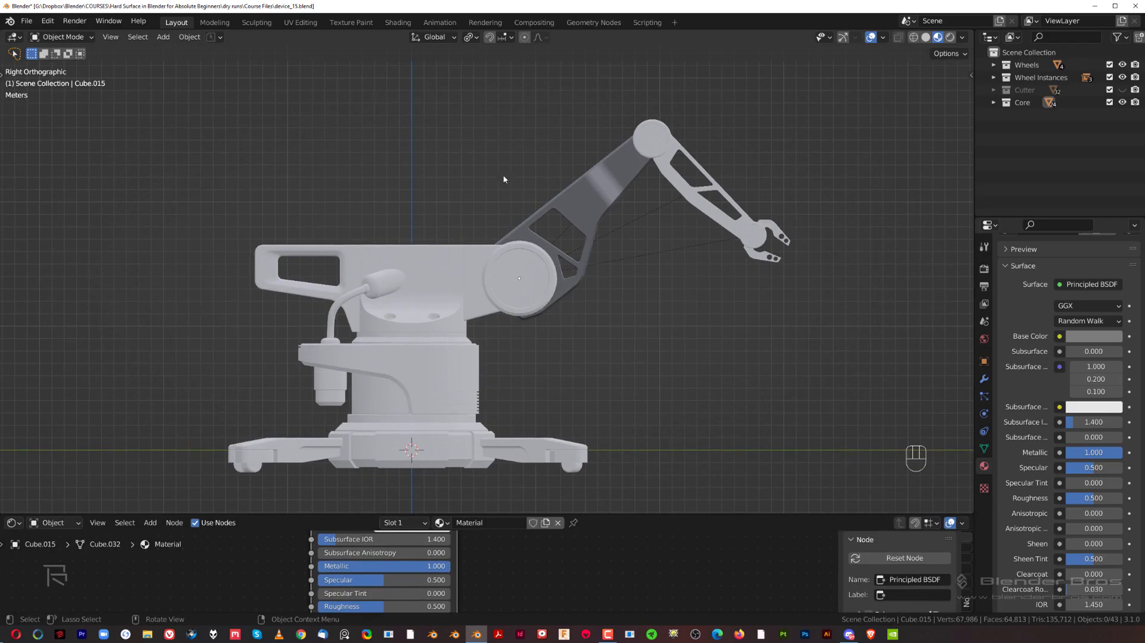
scroll(536, 228, "up", 1)
middle_click_drag(624, 197, 592, 216, "shift")
scroll(603, 209, "up", 2)
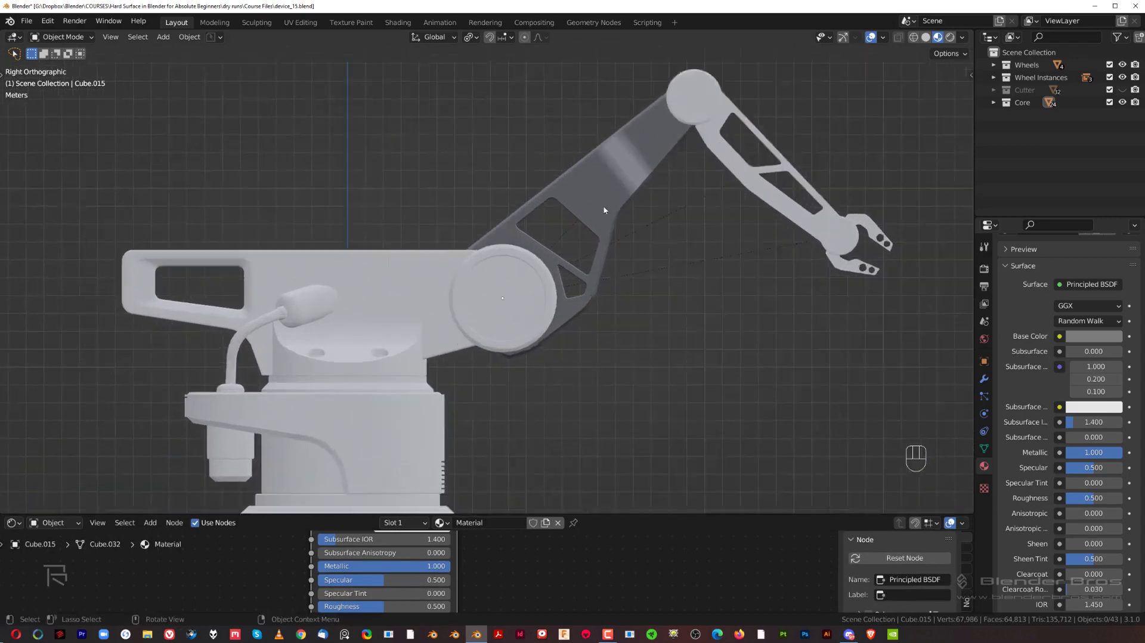
middle_click_drag(644, 152, 580, 308, "shift")
scroll(581, 307, "up", 5)
middle_click_drag(756, 369, 585, 209, "shift")
scroll(525, 298, "down", 4)
scroll(585, 208, "up", 2)
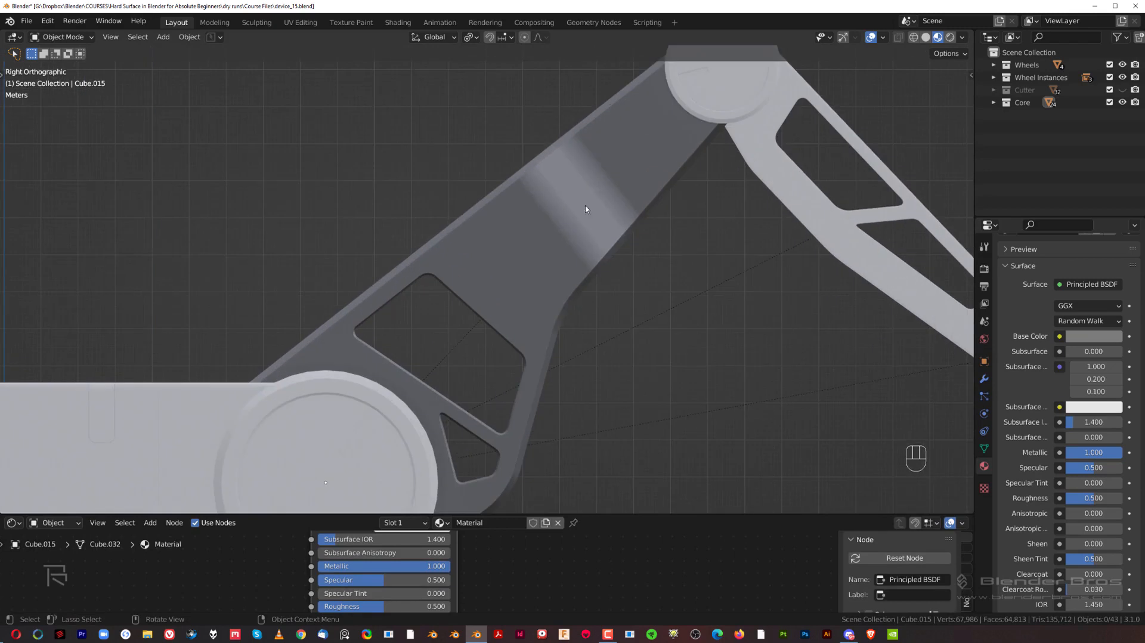
Compare the arm's reflections under the green forest and warm interior HDRIs, ending back on the overcast grey outdoor HDRI.
left_click(962, 37)
left_click(956, 125)
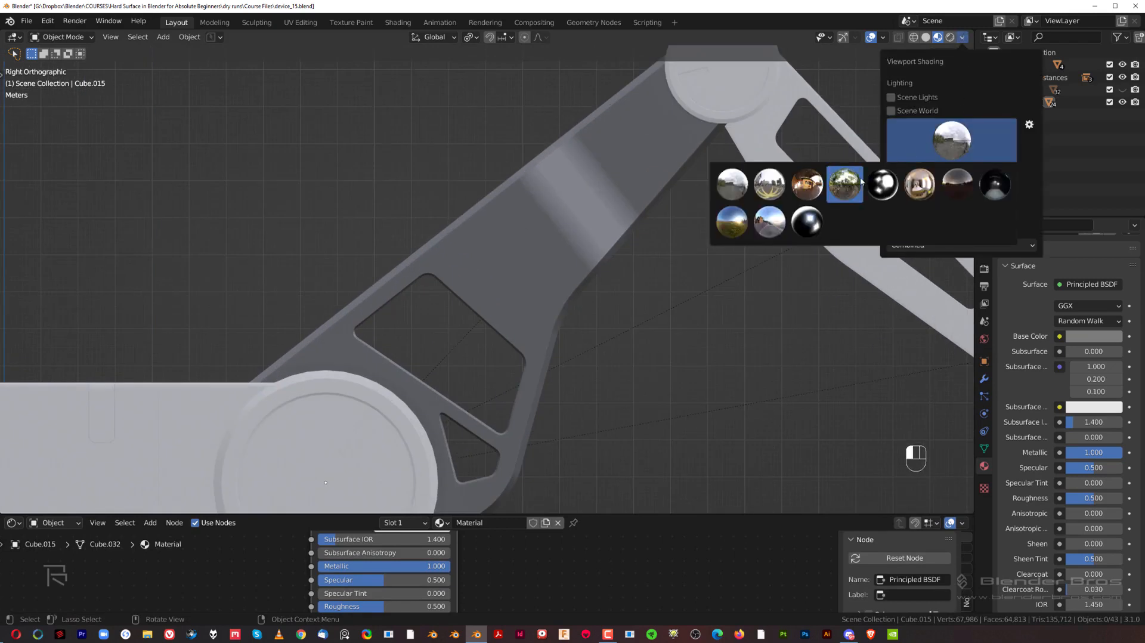
left_click(843, 188)
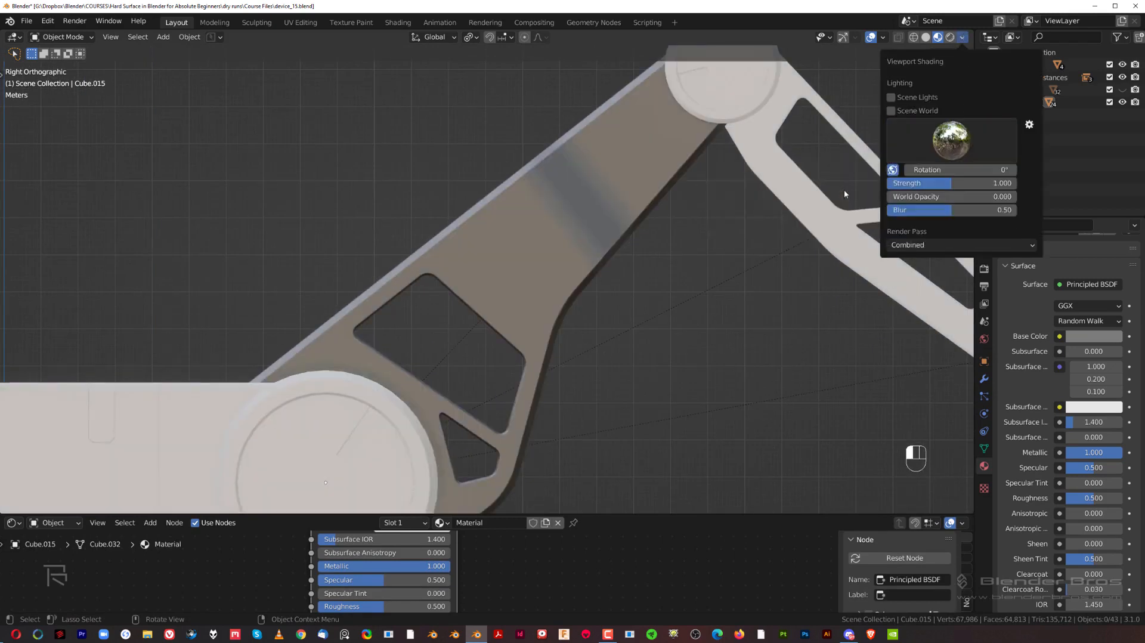
left_click(962, 36)
left_click(930, 130)
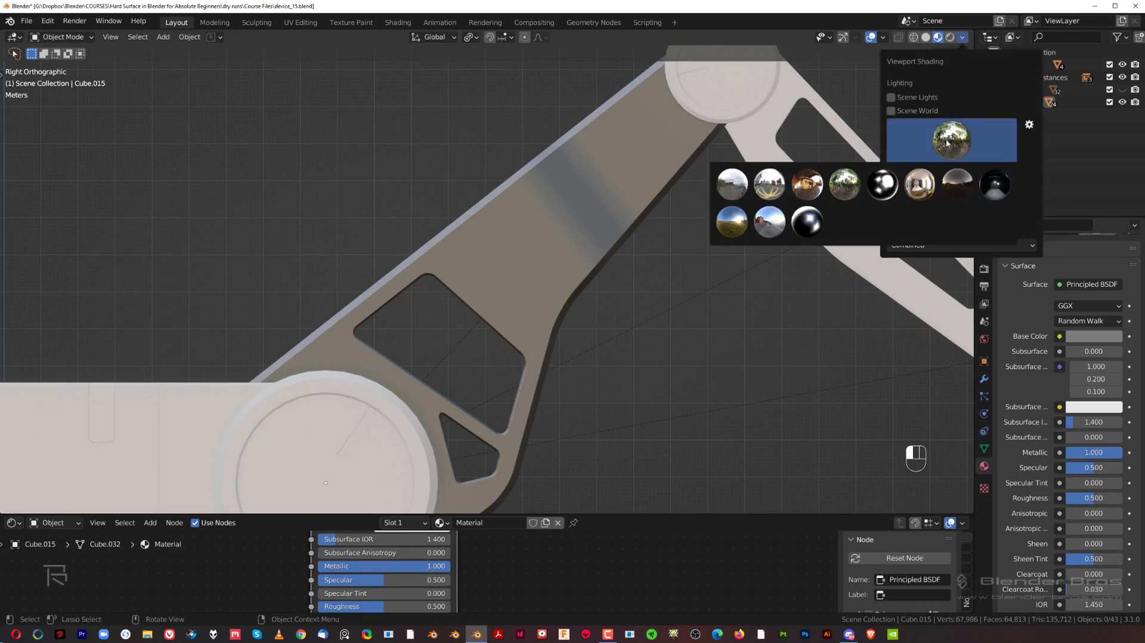
left_click(815, 199)
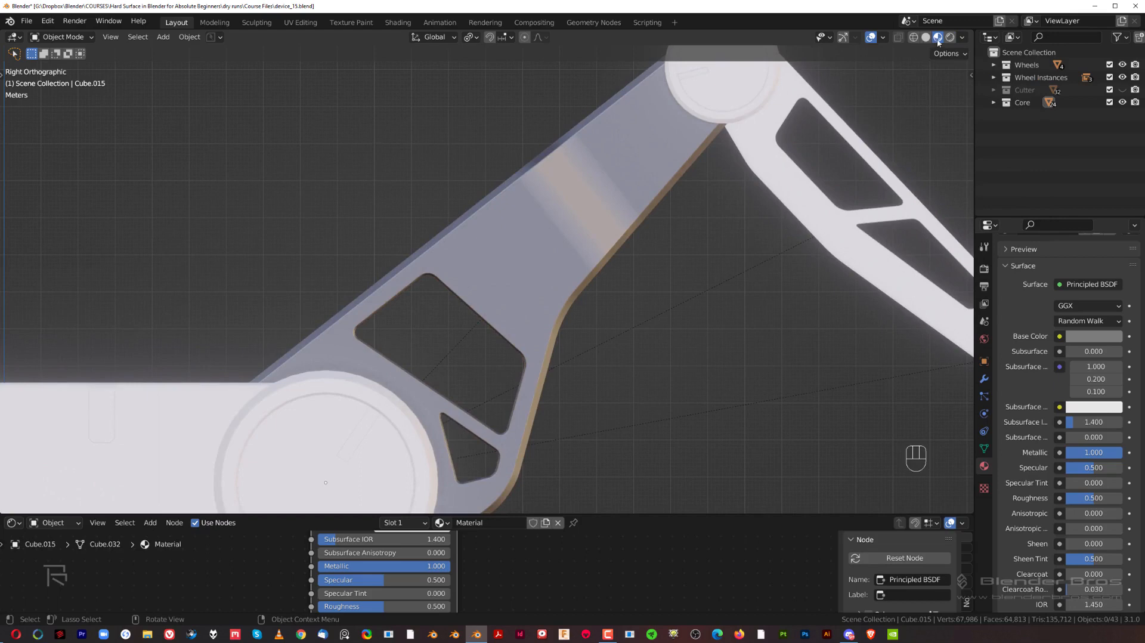
left_click(961, 37)
left_click(951, 140)
left_click(732, 185)
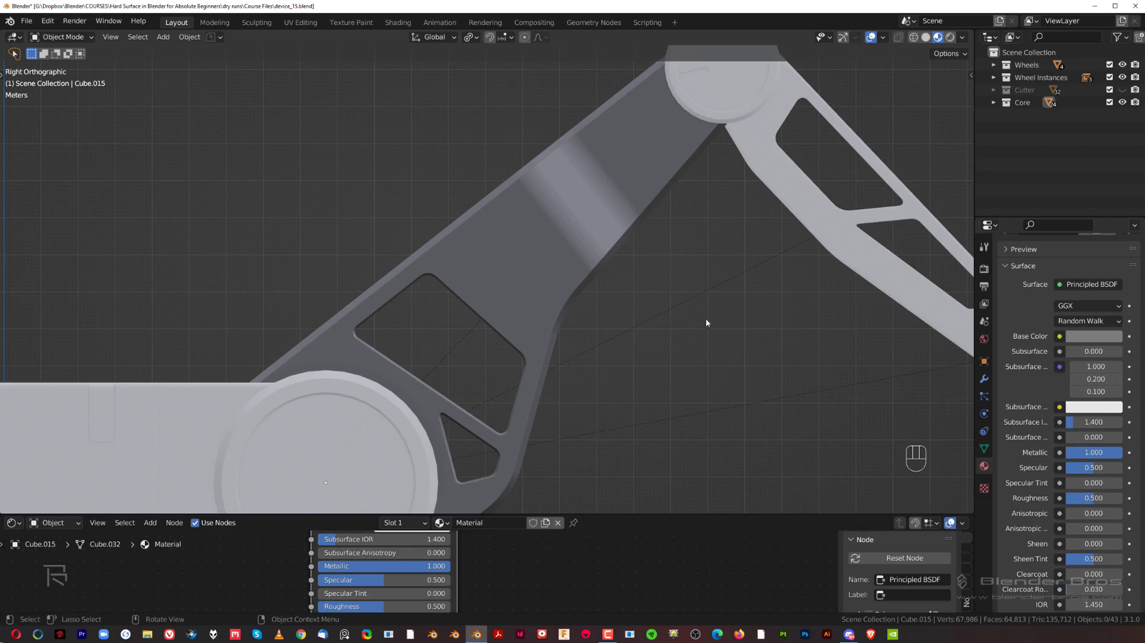
Check the arm's metal look and the preview lighting settings, and switch to the browser window with the "abandoned slipway poly haven" search.
scroll(453, 355, "down", 2)
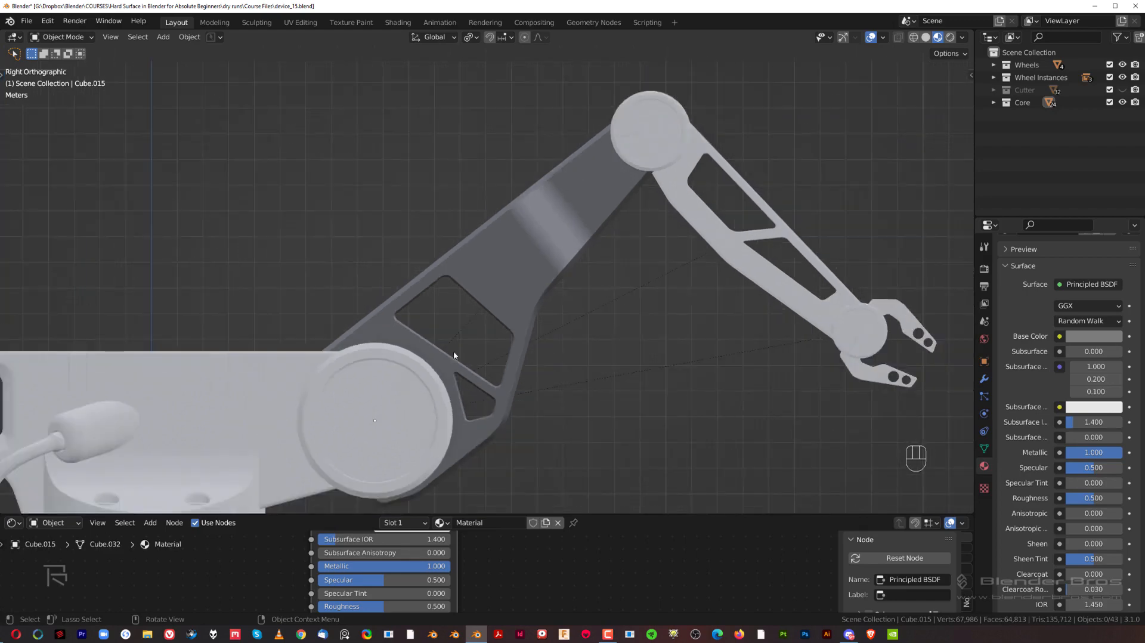
scroll(484, 279, "up", 2)
middle_click_drag(495, 264, 567, 248)
key("grave")
scroll(529, 263, "down", 3)
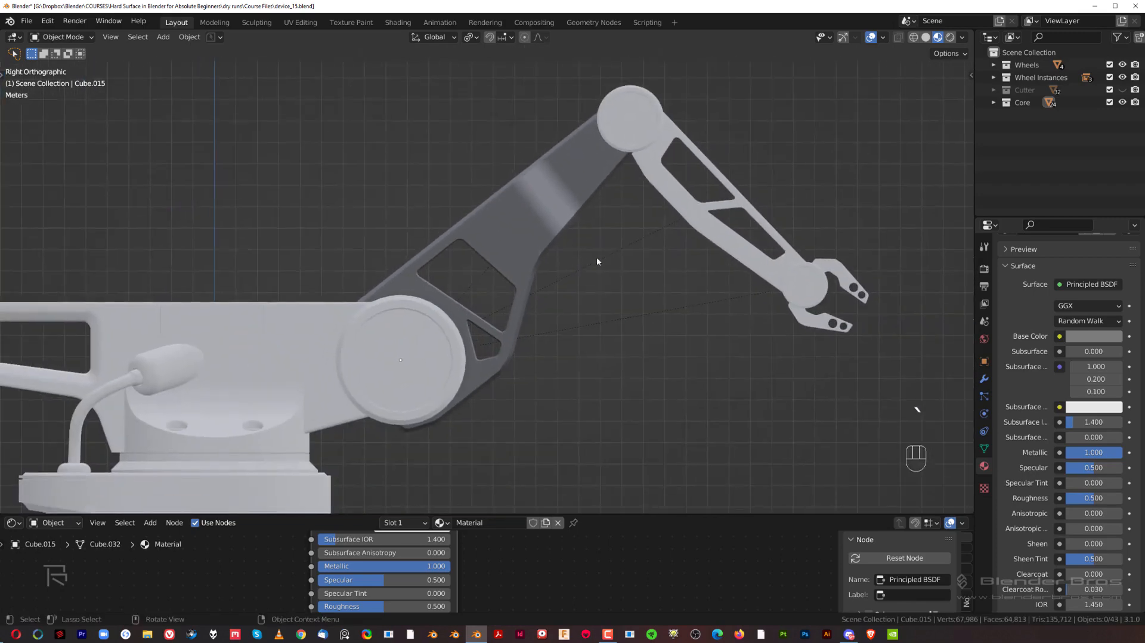
left_click(962, 37)
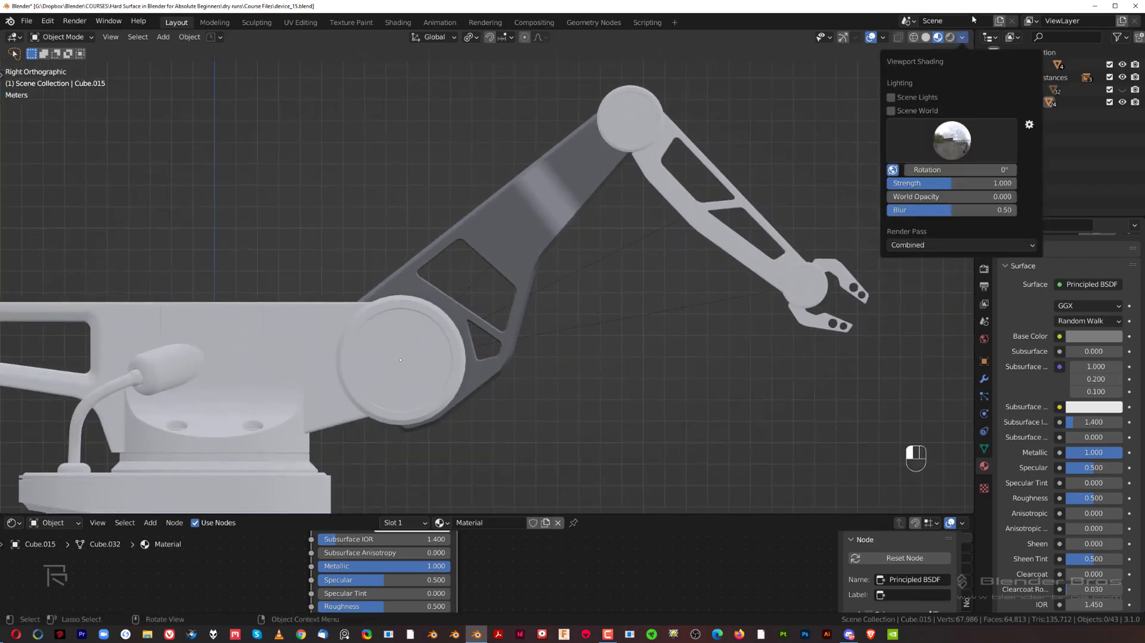
left_click(738, 633)
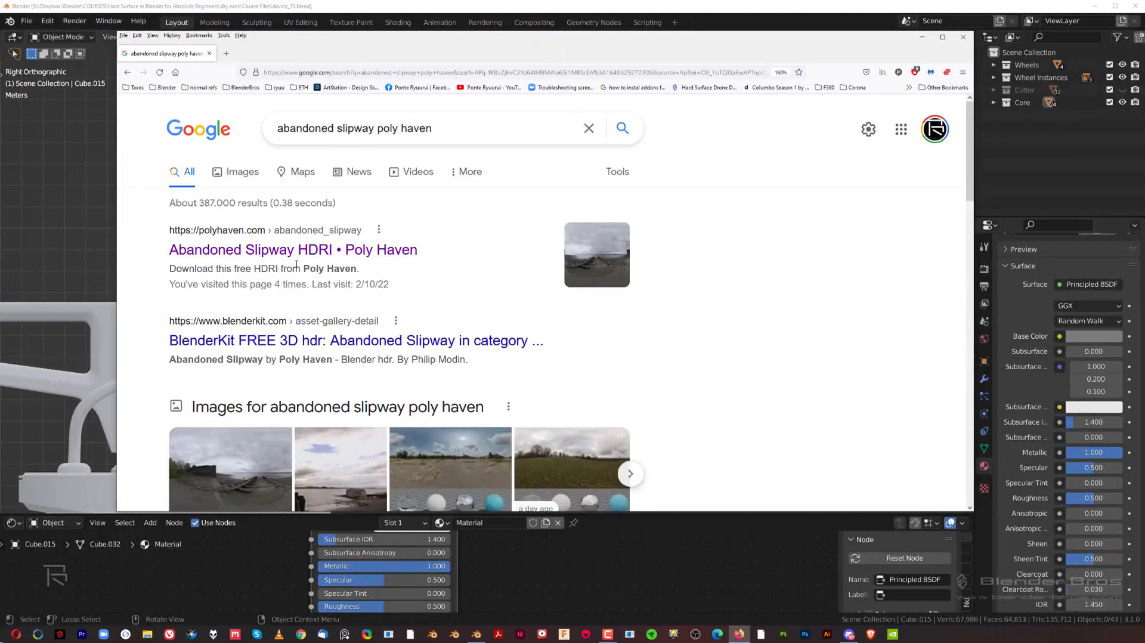
Open Poly Haven's Abandoned Slipway HDRI page, look over the available download resolutions, and return to Blender.
left_click(283, 252)
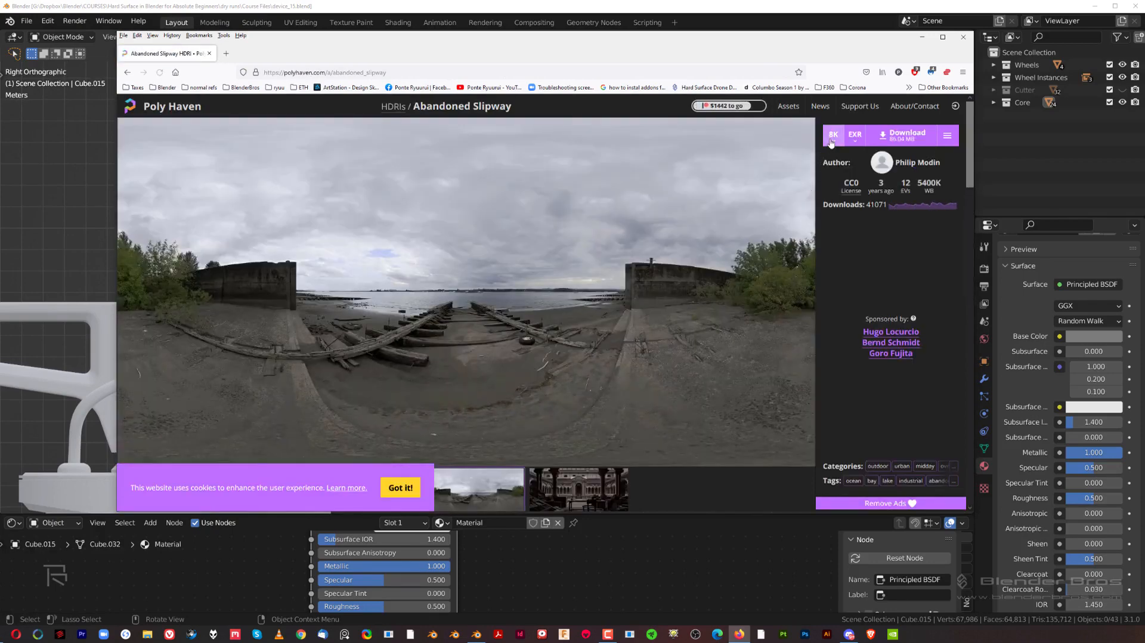
left_click(831, 142)
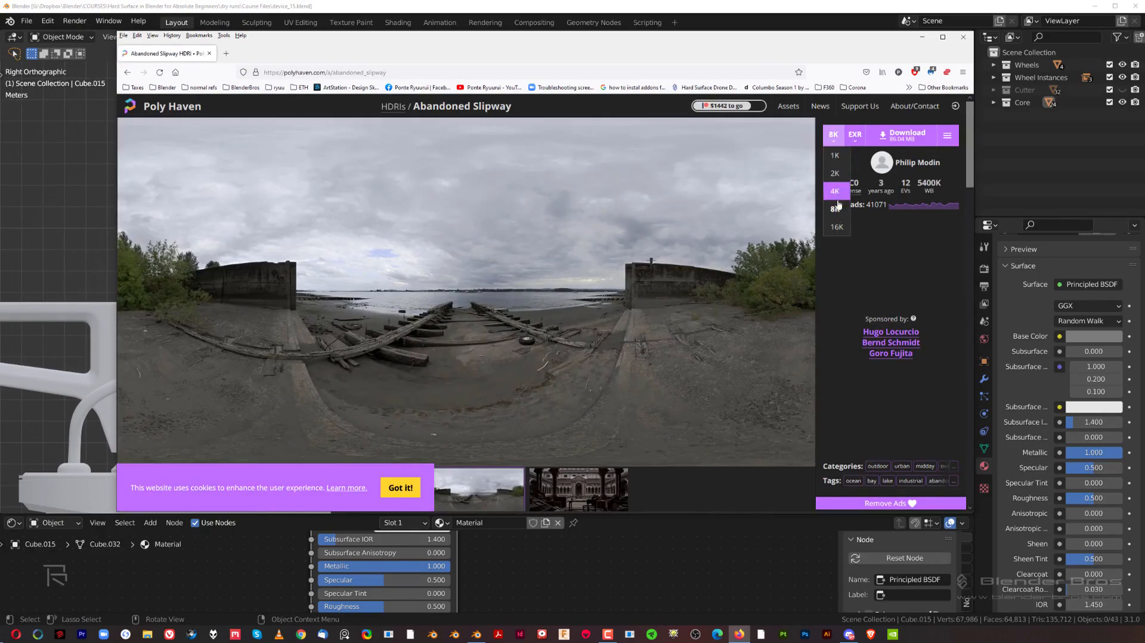
scroll(532, 250, "down", 3)
scroll(643, 242, "up", 3)
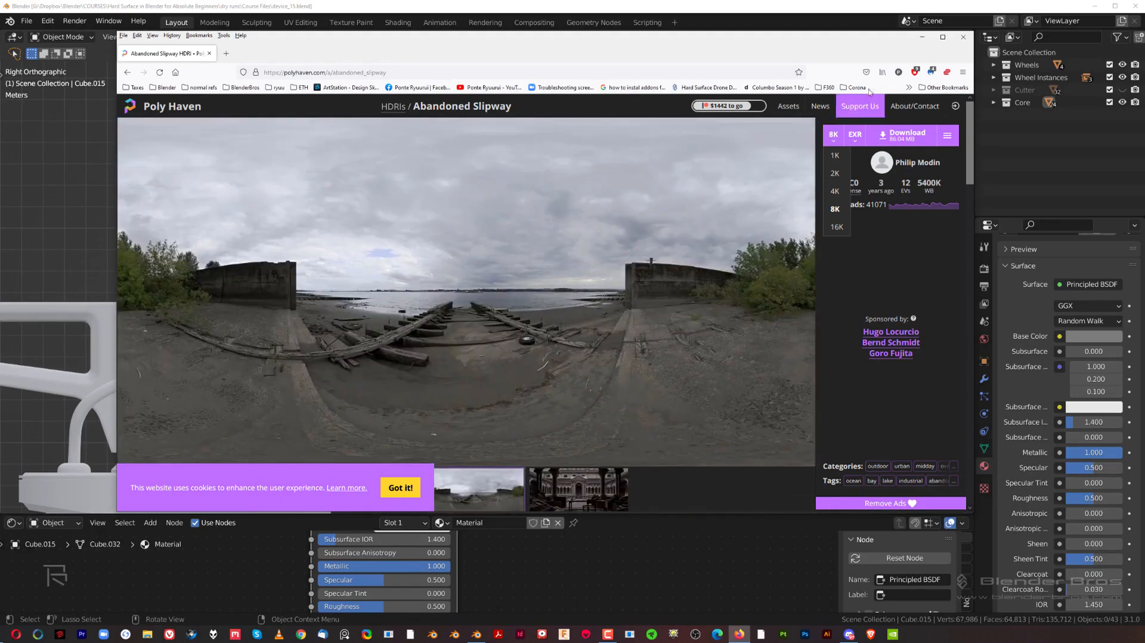
left_click(923, 38)
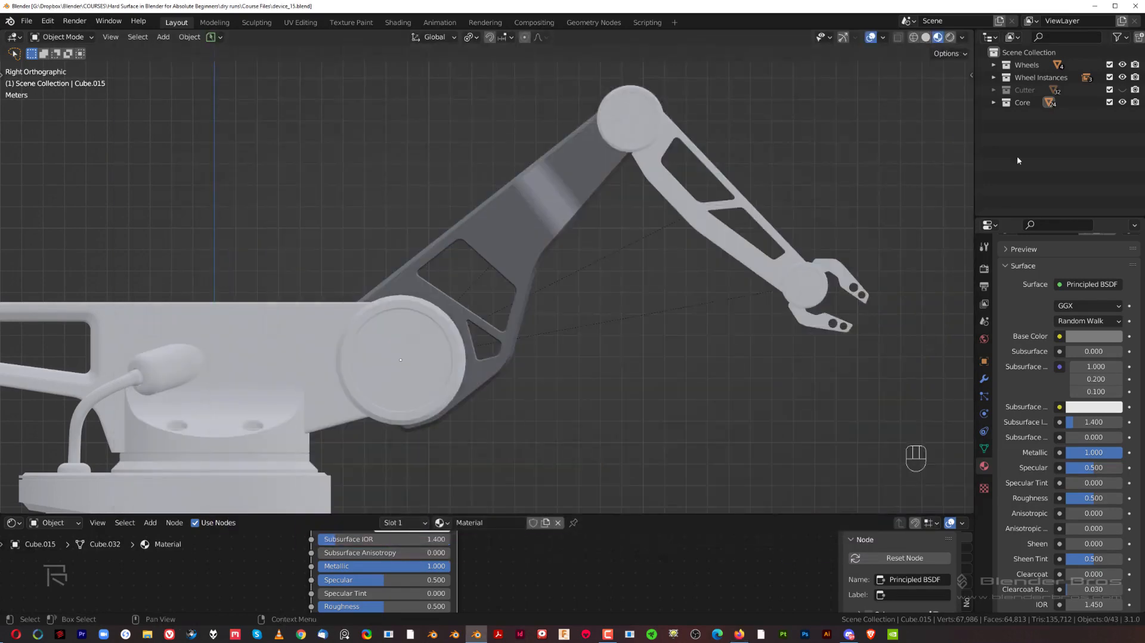
Open the HDRI installation file browser from the Lights preferences, cancel it, and save the preferences.
left_click(964, 38)
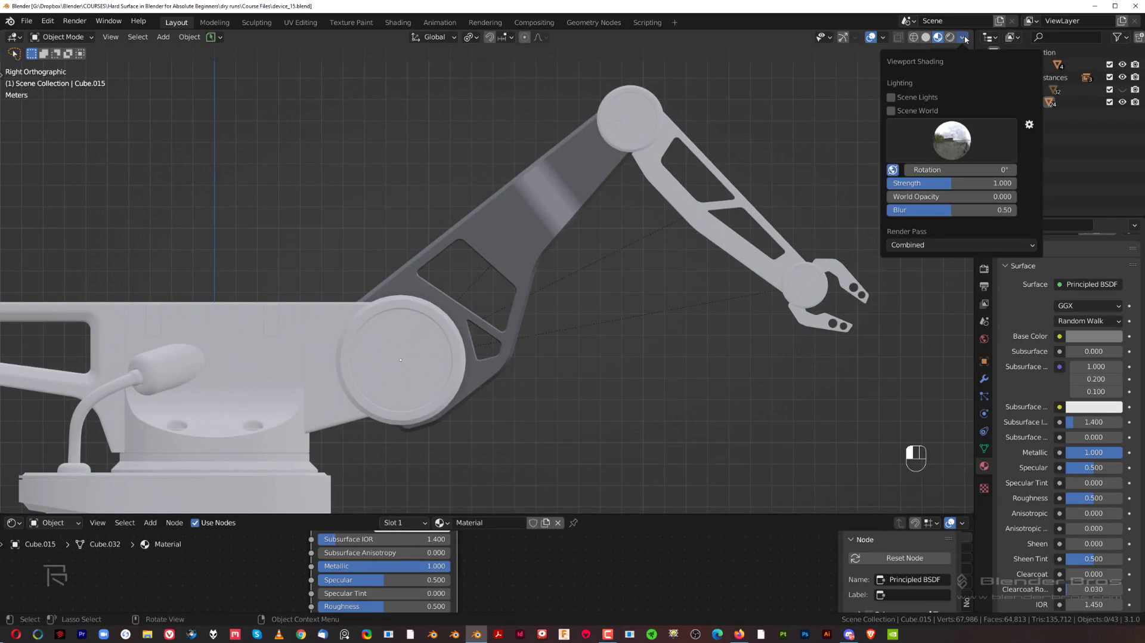
left_click(1029, 124)
left_click_drag(1055, 8, 481, 84)
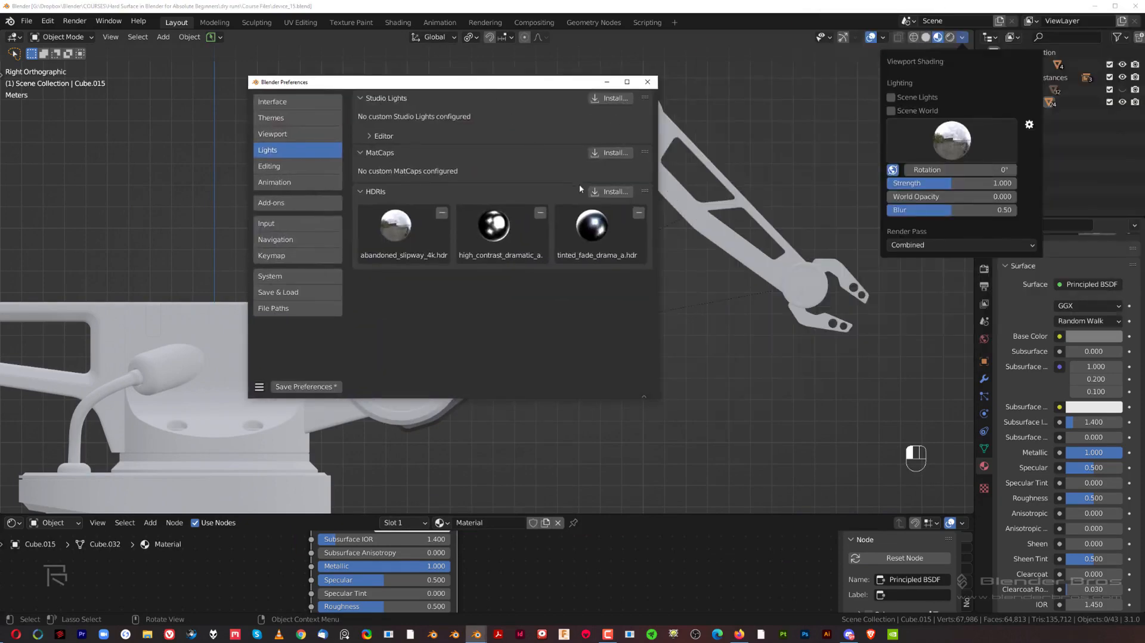
left_click(613, 191)
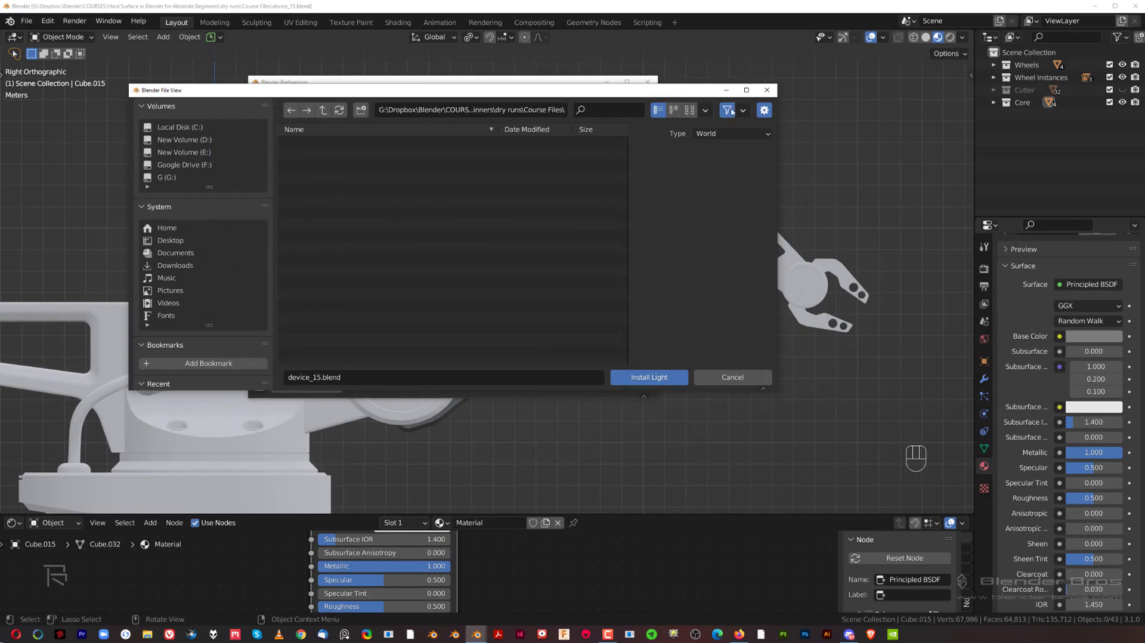
left_click(767, 91)
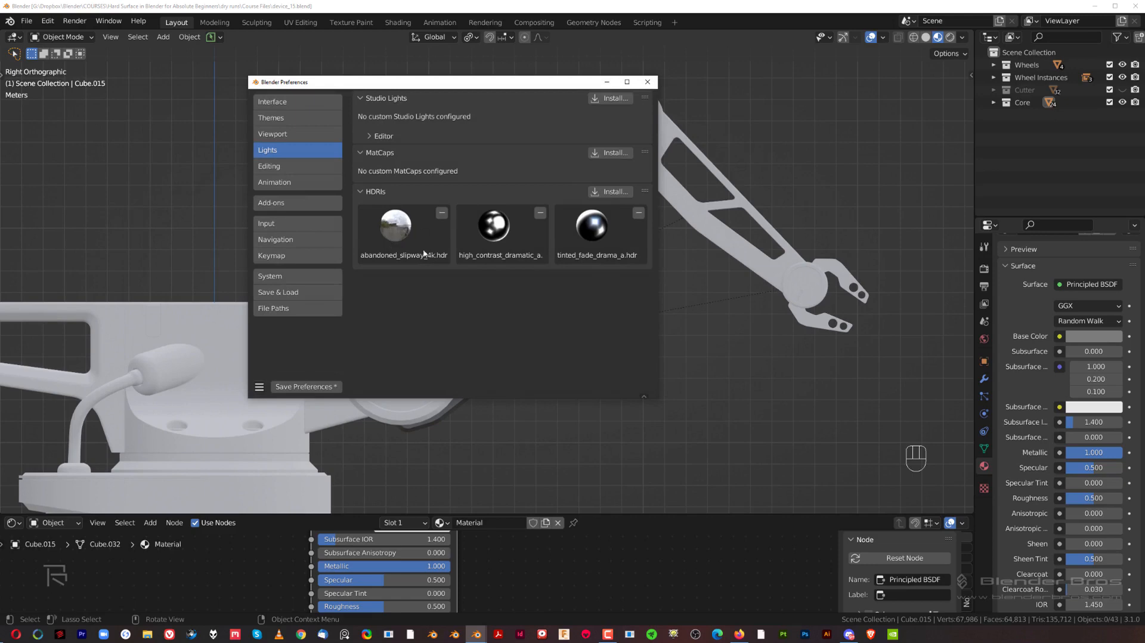
left_click(305, 387)
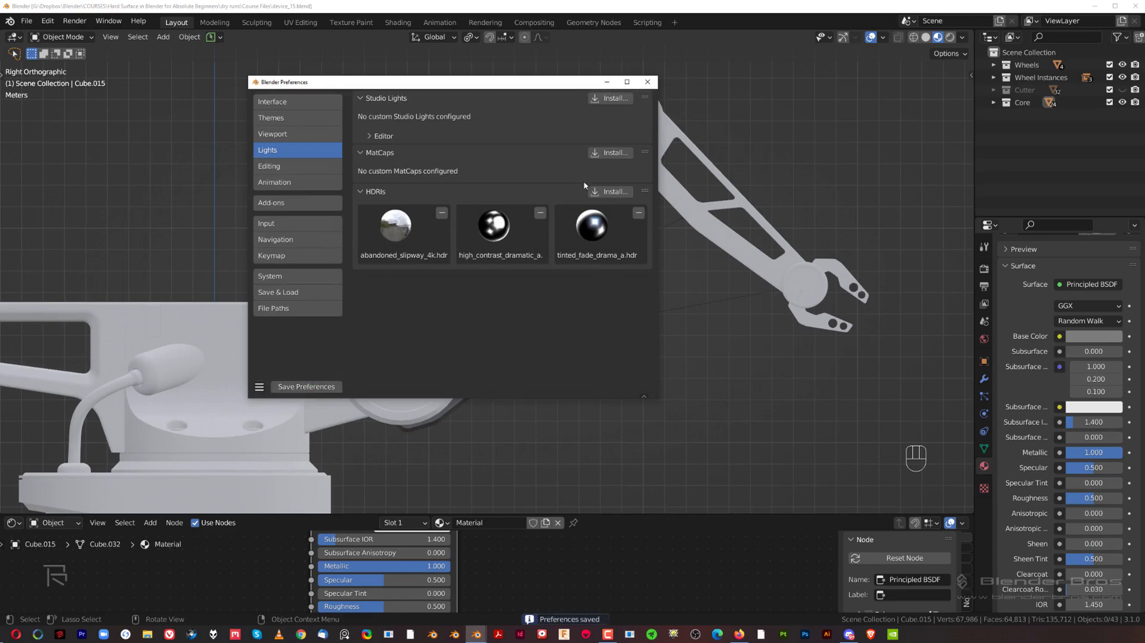
left_click(648, 81)
Choose the abandoned slipway HDRI, the first in the collection, as the Material Preview lighting.
left_click(962, 37)
left_click(951, 139)
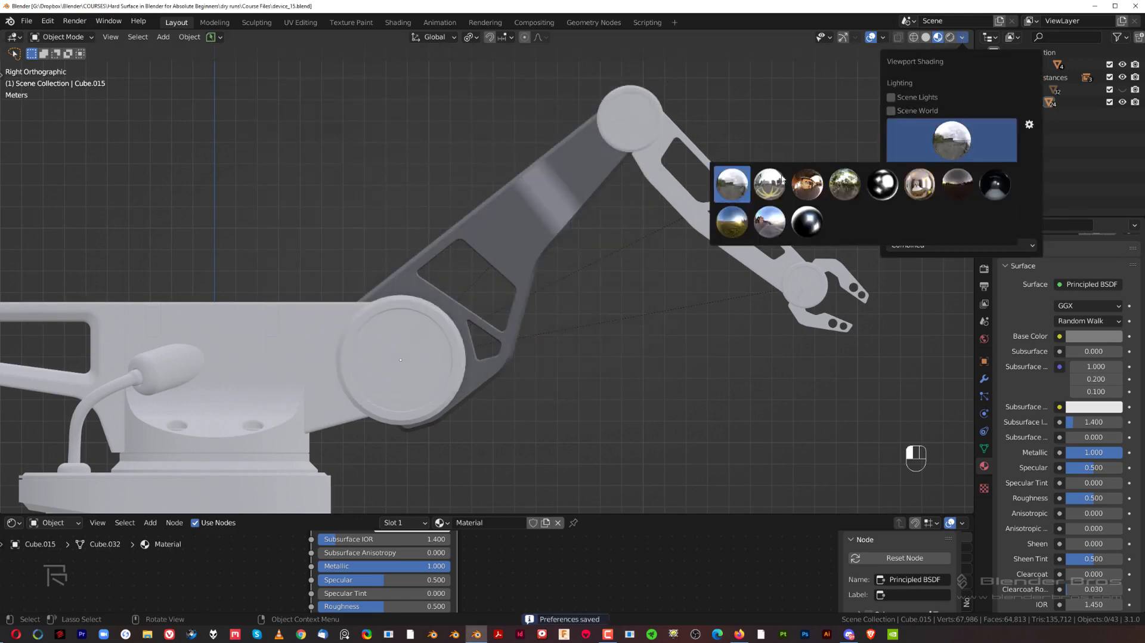
left_click(738, 186)
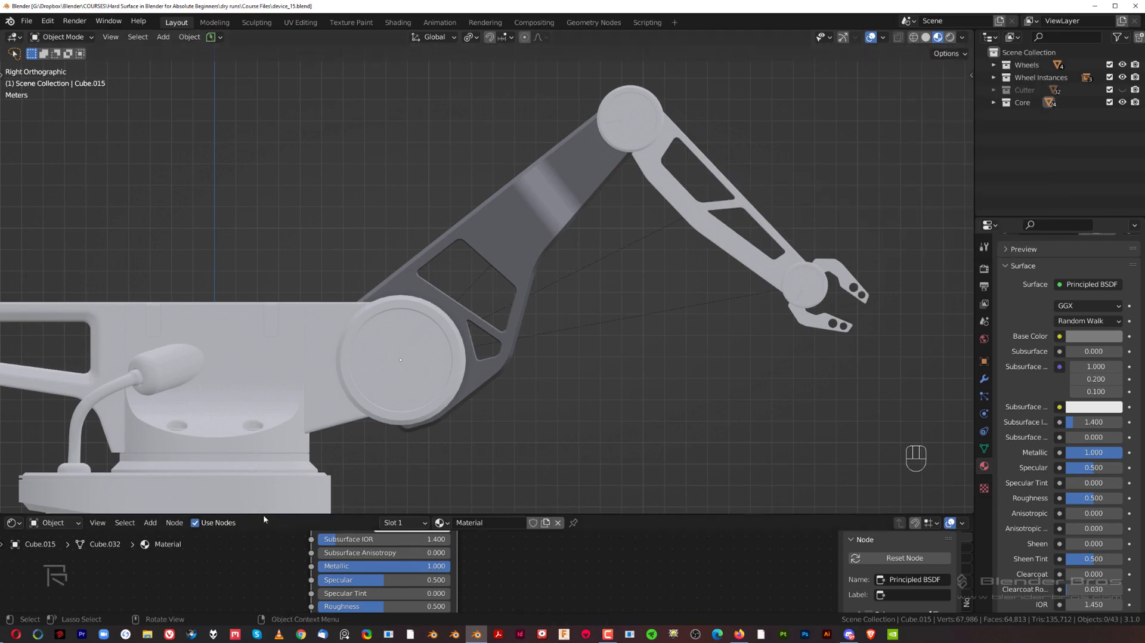
Enlarge the Shader Editor to about half the window height and switch it to the World shader nodes.
left_click_drag(264, 515, 249, 320)
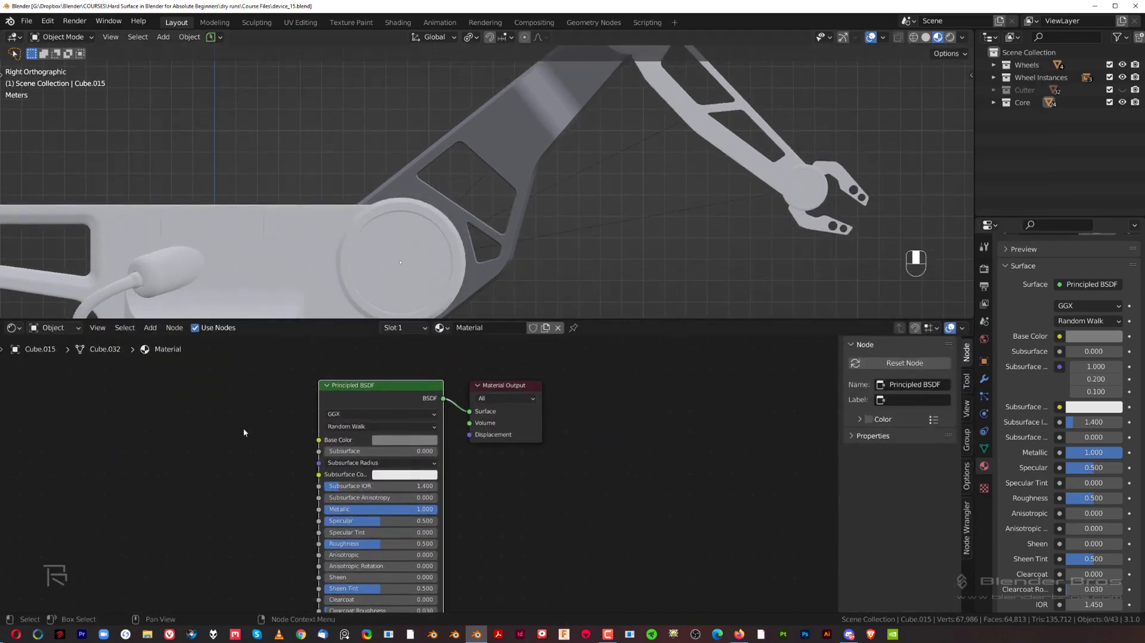
scroll(209, 421, "up", 1)
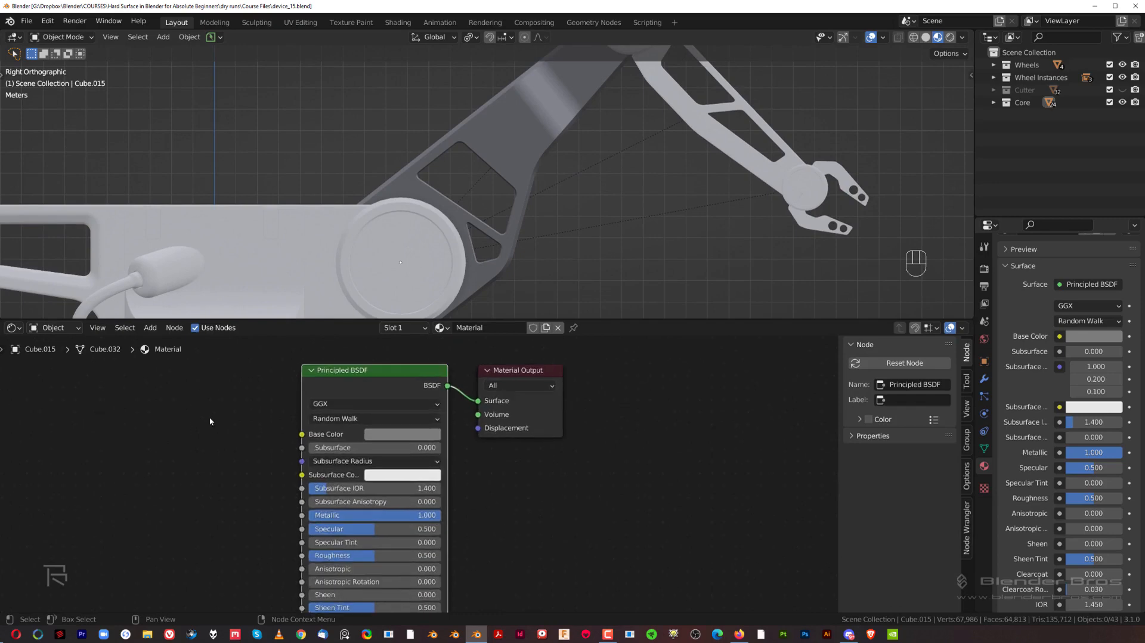
left_click(59, 328)
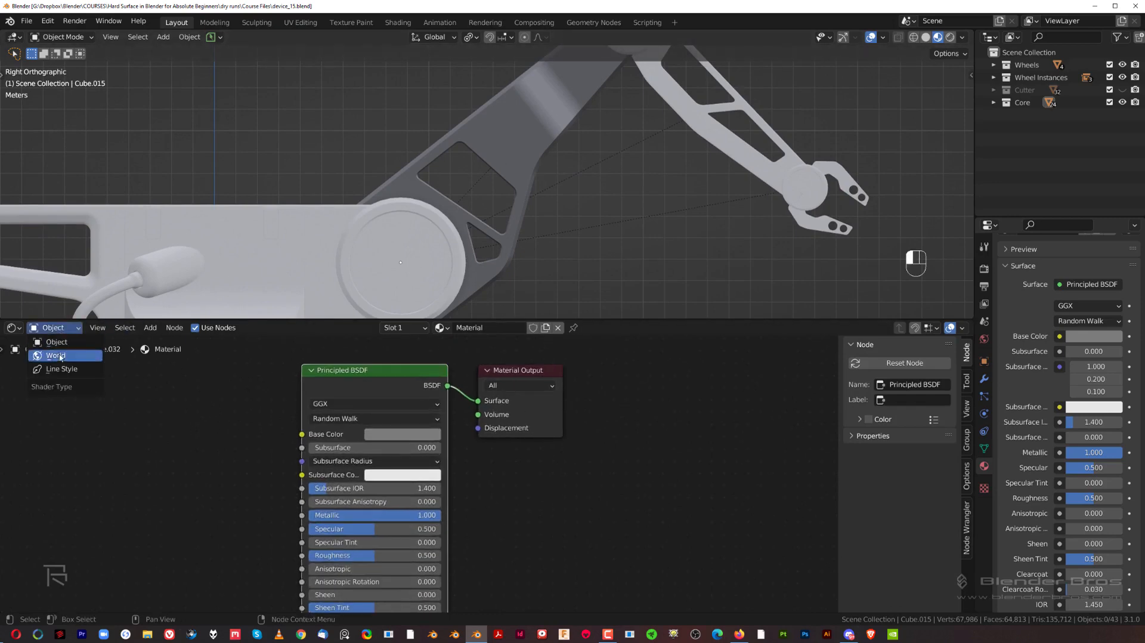
left_click(58, 355)
scroll(494, 460, "down", 1)
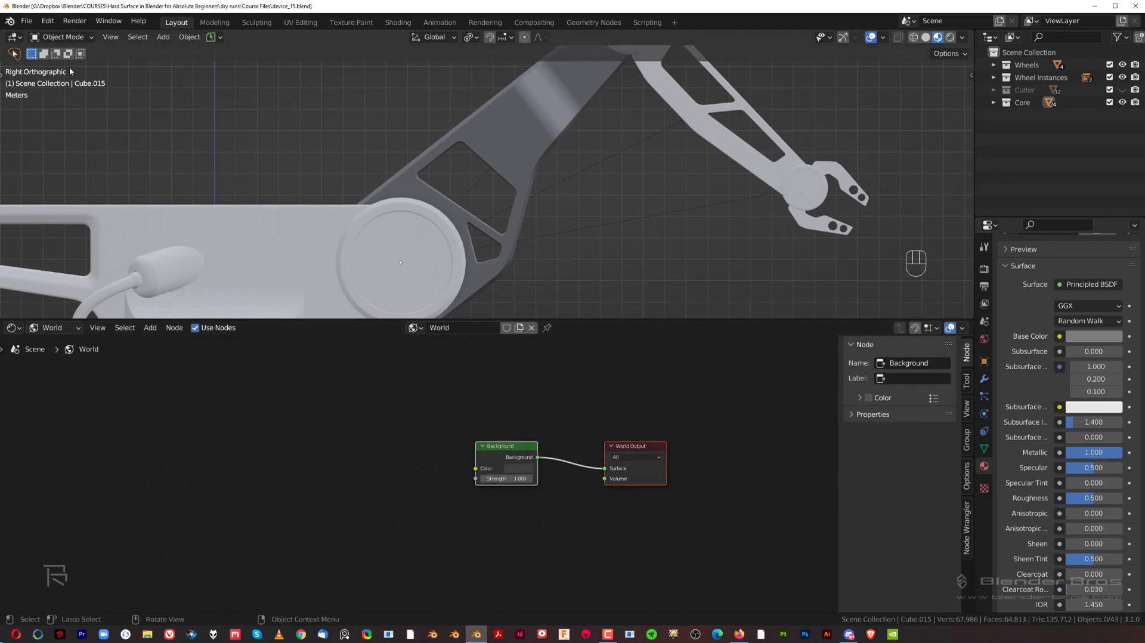
Search the enabled add-ons for "node" in the preferences to check that Node Wrangler is active.
left_click(48, 21)
left_click(79, 197)
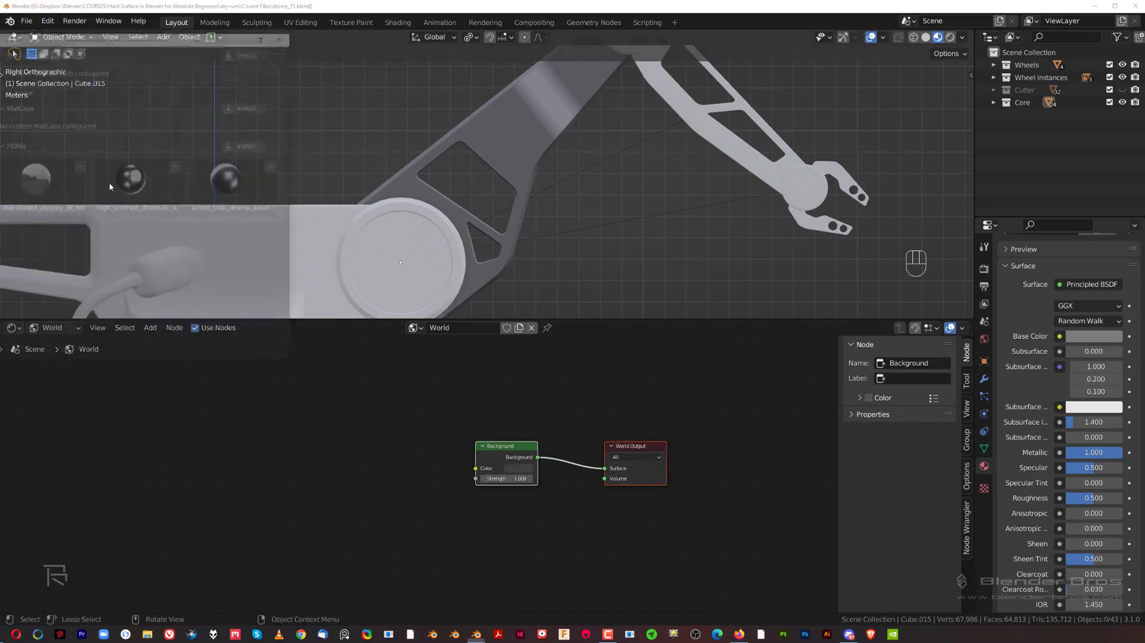
left_click_drag(143, 35, 530, 121)
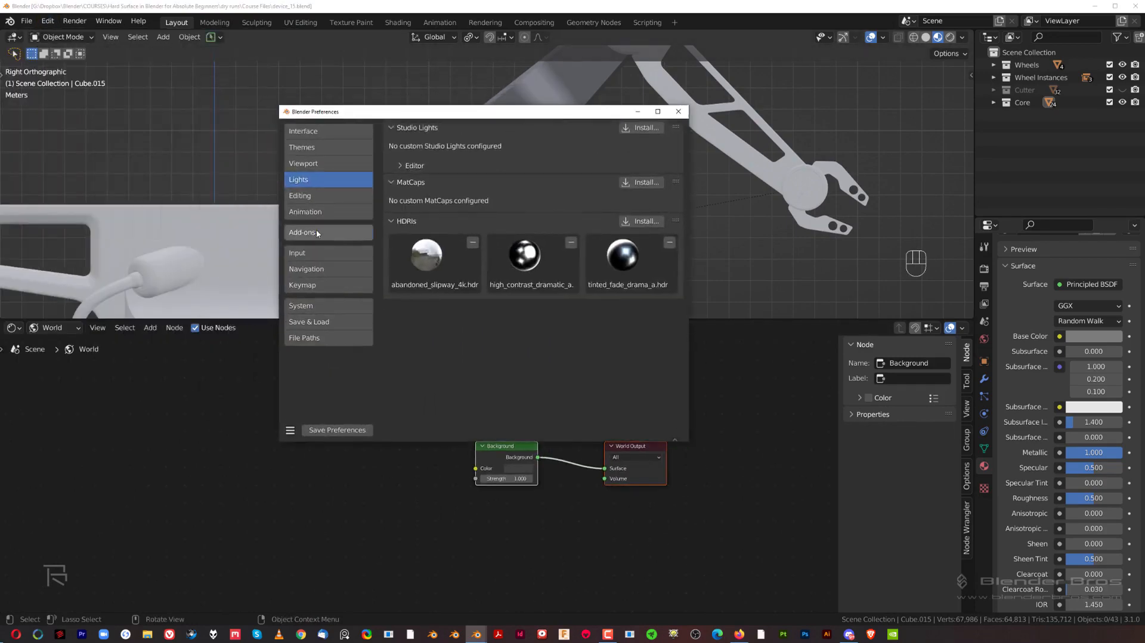
left_click(316, 232)
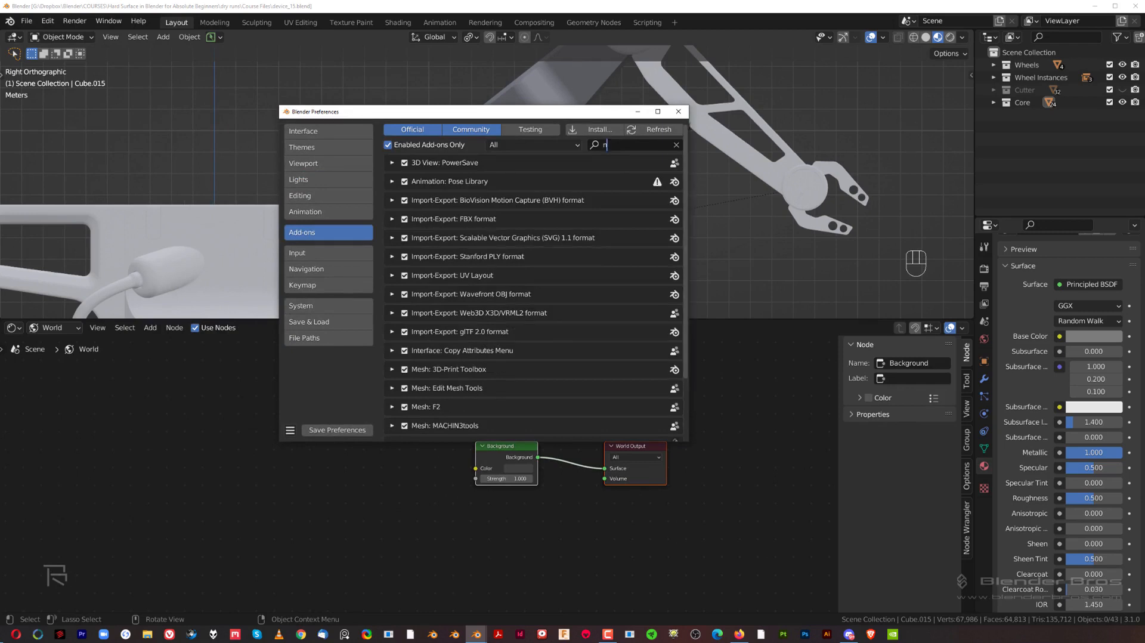
type("node")
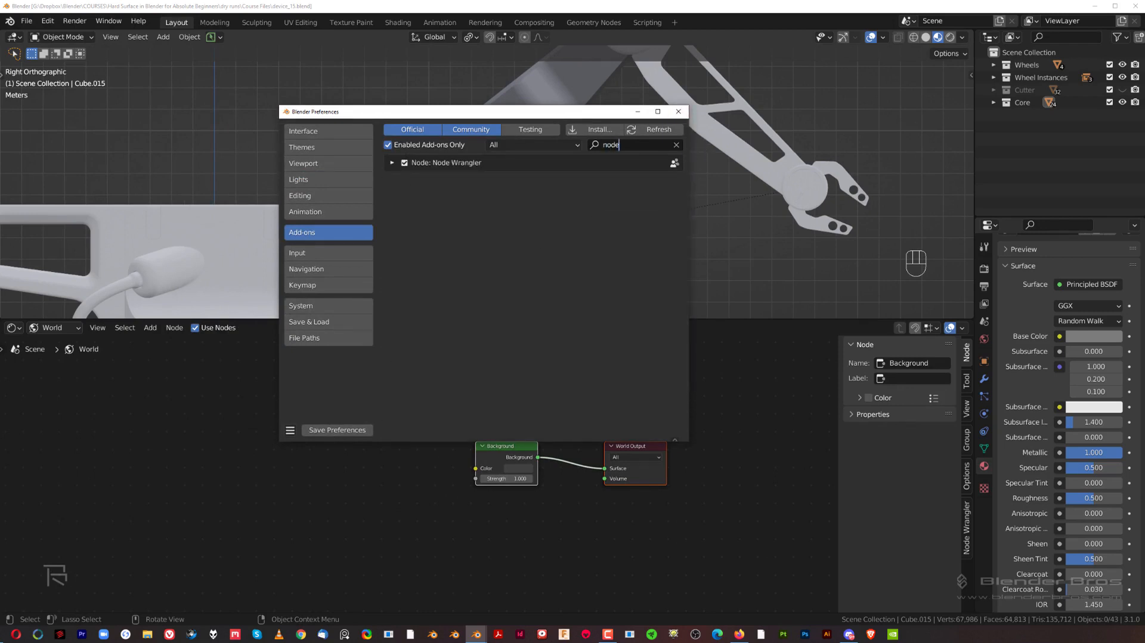
left_click(678, 112)
Add an Environment Texture with Mapping and Texture Coordinate nodes to the World's Background node using Node Wrangler, and space them clear of it.
scroll(488, 453, "up", 1)
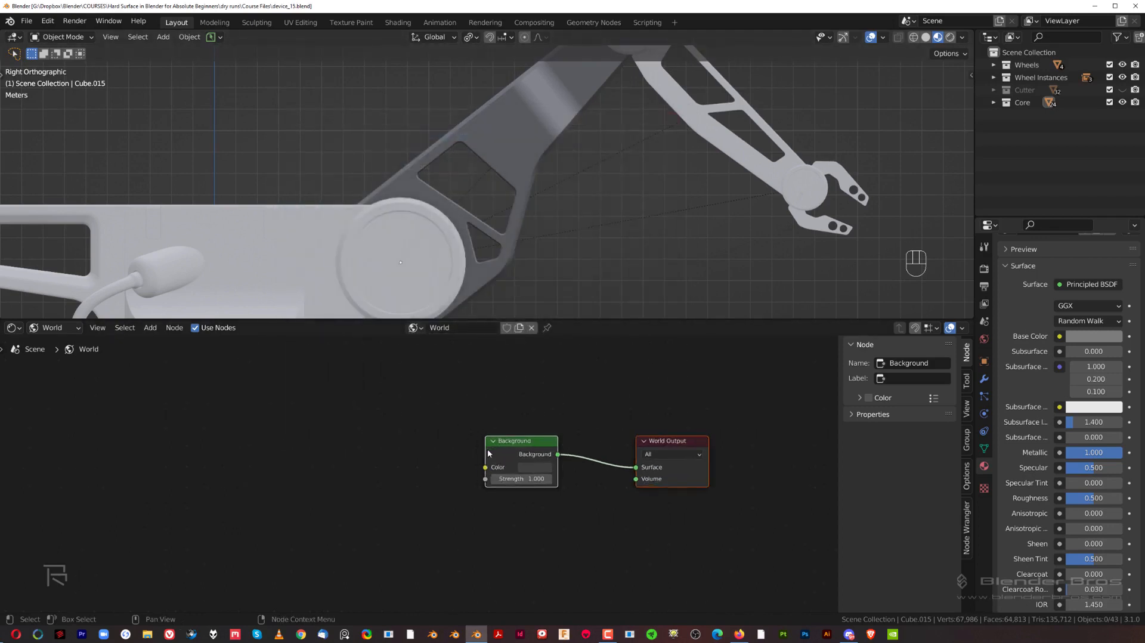
mouse_move(511, 447)
middle_mouse_down("shift")
mouse_move(476, 437)
mouse_move(492, 436)
middle_mouse_up("shift")
scroll(492, 436, "up", 1)
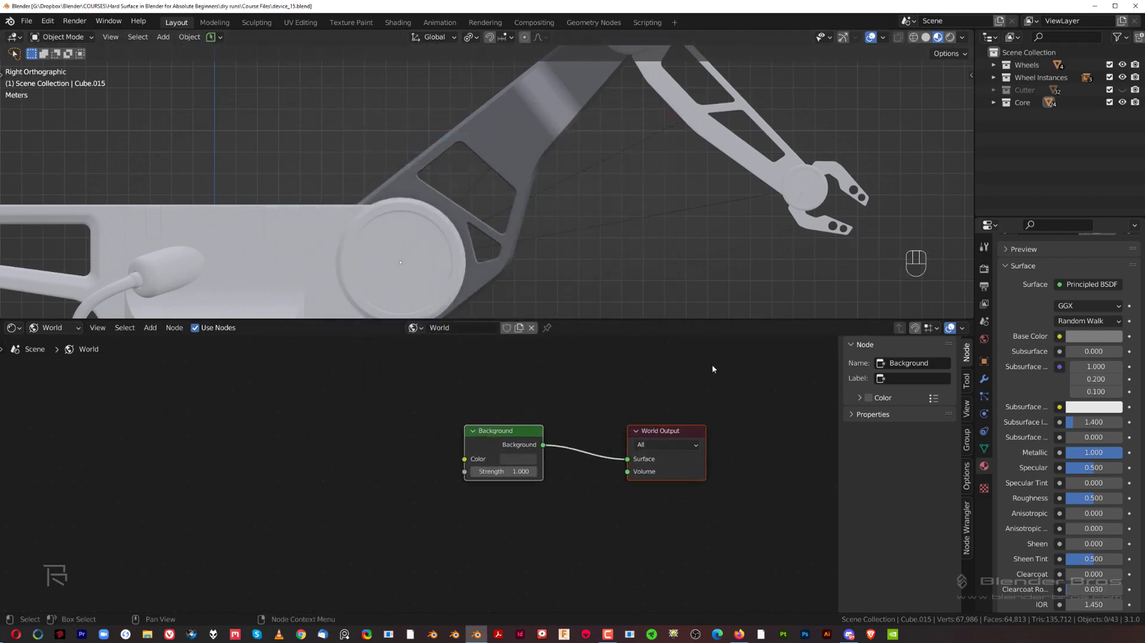
left_click(507, 433)
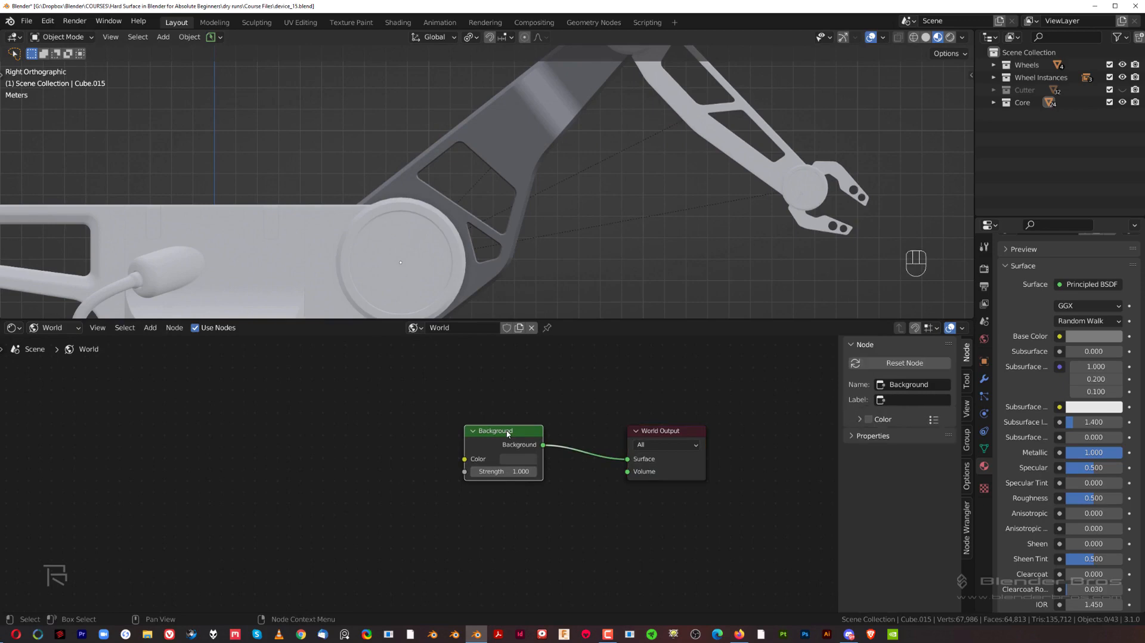
key("ctrl")
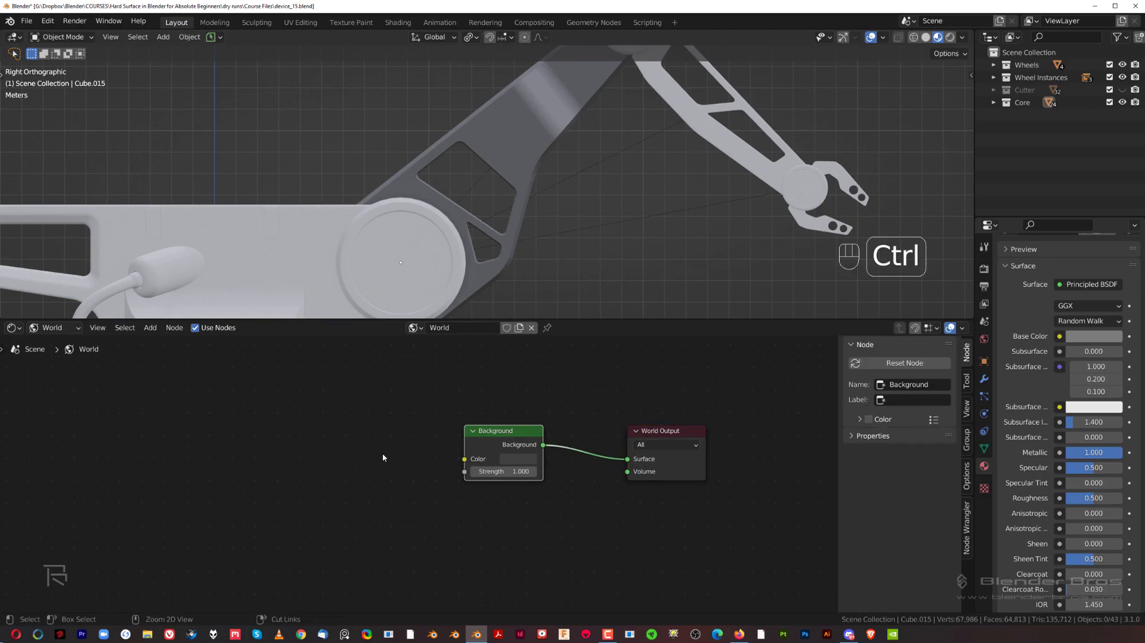
key("ctrl+t")
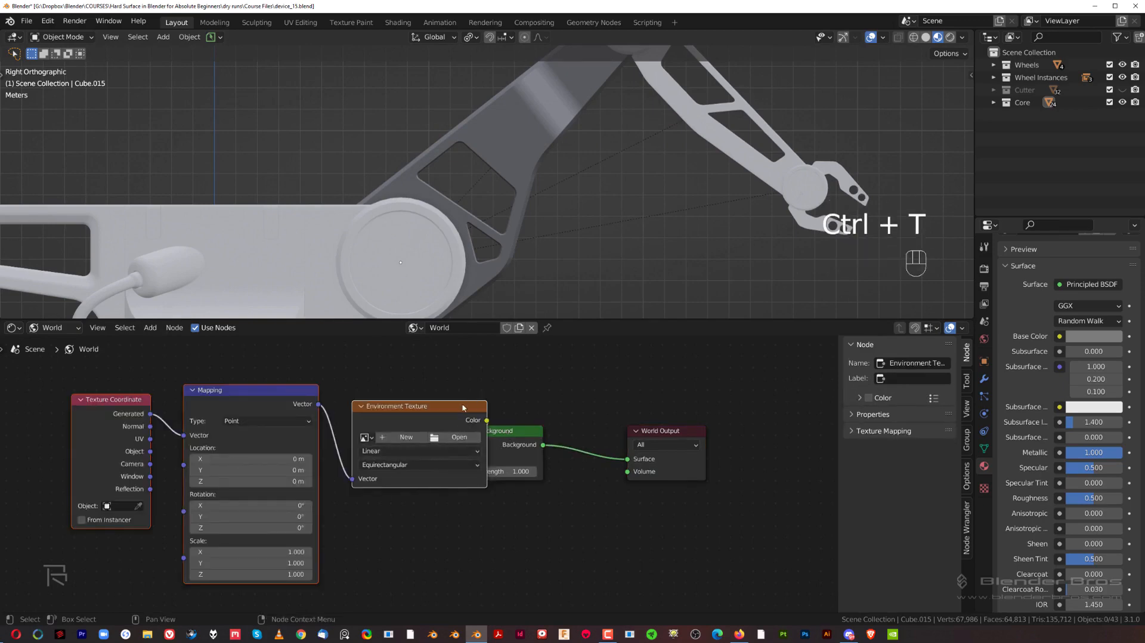
left_click_drag(284, 407, 234, 410)
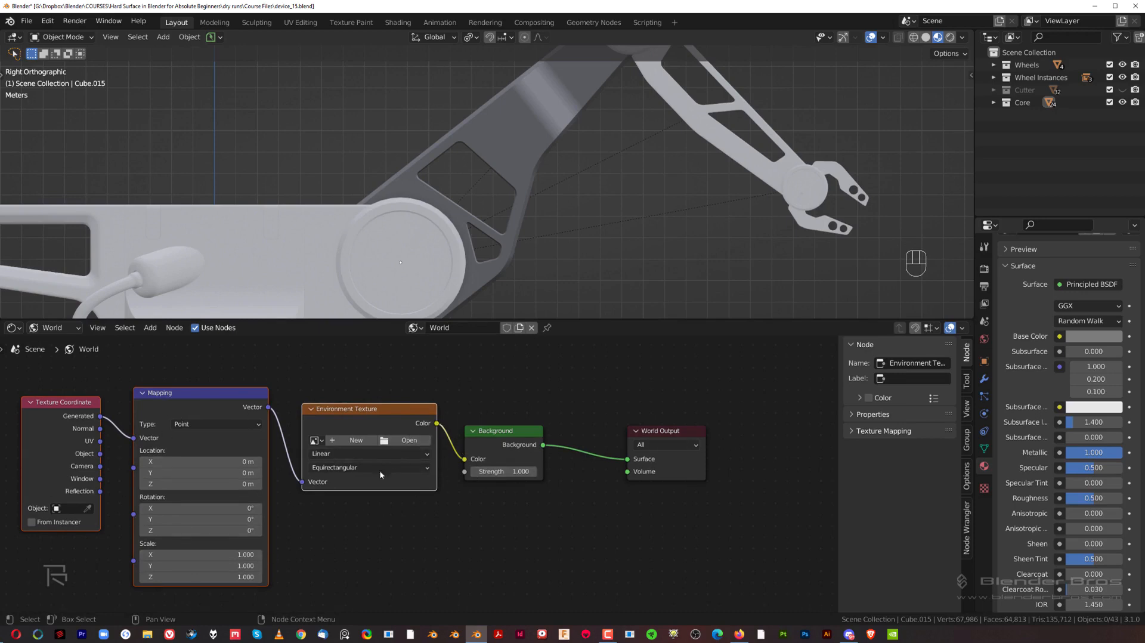
Load abandoned_slipway_4k.hdr from the Dropbox Blender HDRI folder into the Environment Texture node.
left_click(384, 442)
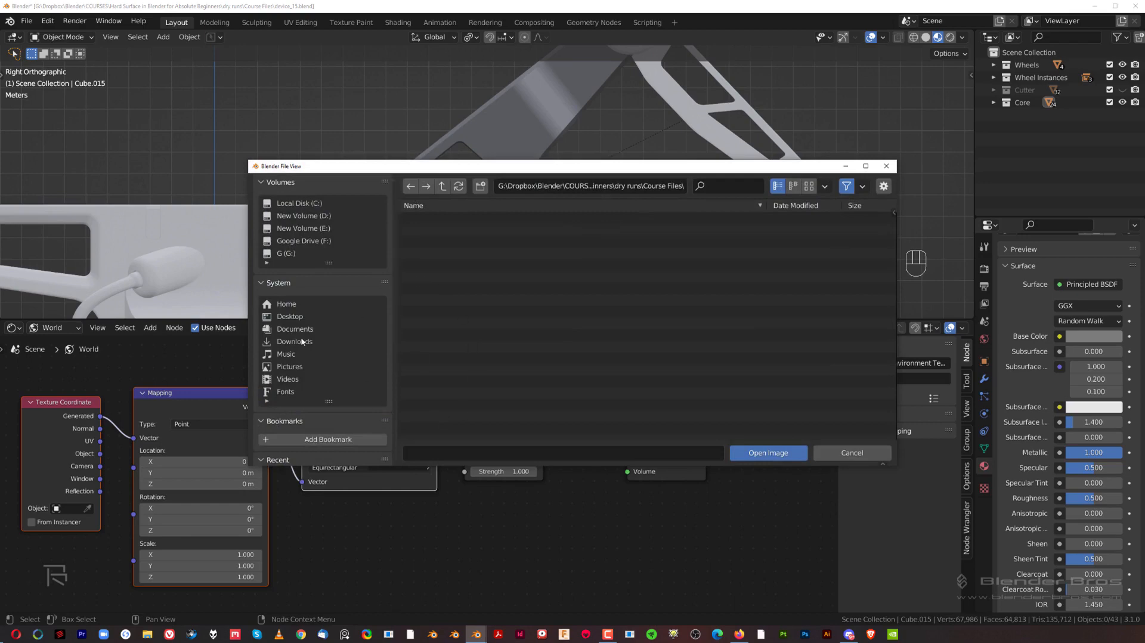
left_click(292, 317)
double_click(471, 275)
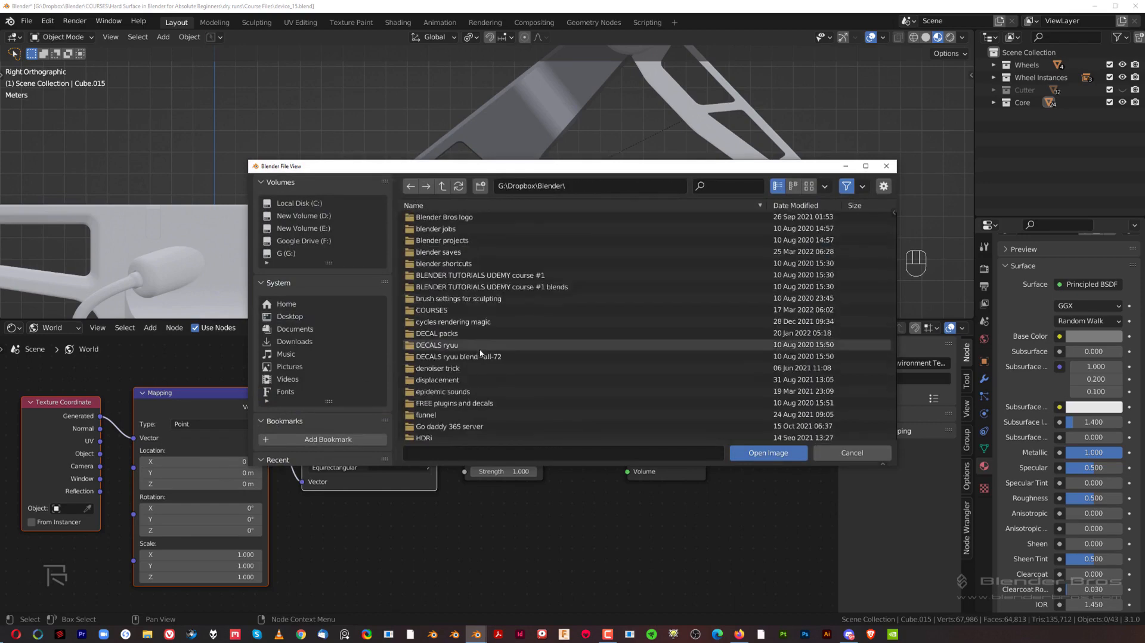
scroll(474, 373, "down", 3)
double_click(466, 382)
left_click(513, 254)
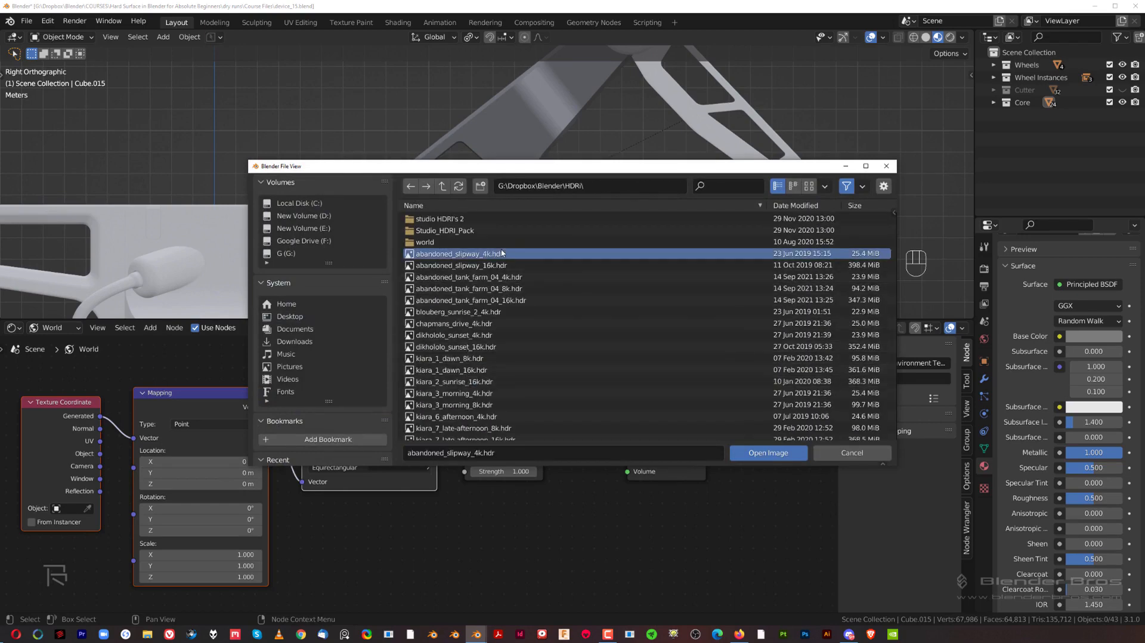
left_click(768, 453)
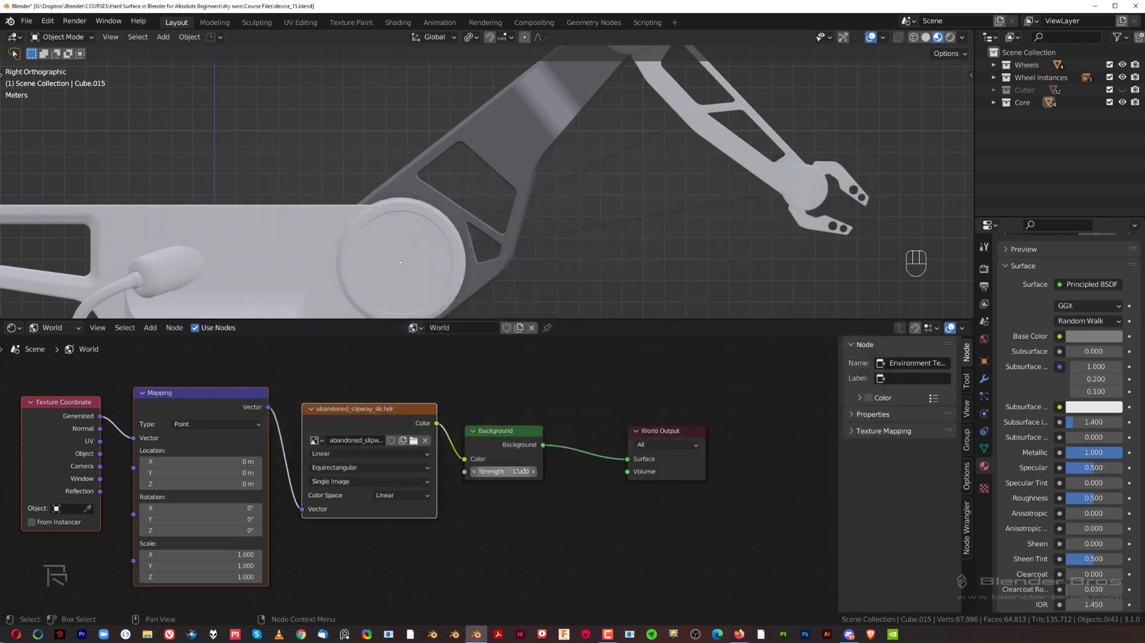
Compare the arm in Rendered and Material Preview shading, and collapse the Shader Editor to give the 3D viewport full height.
left_click(949, 38)
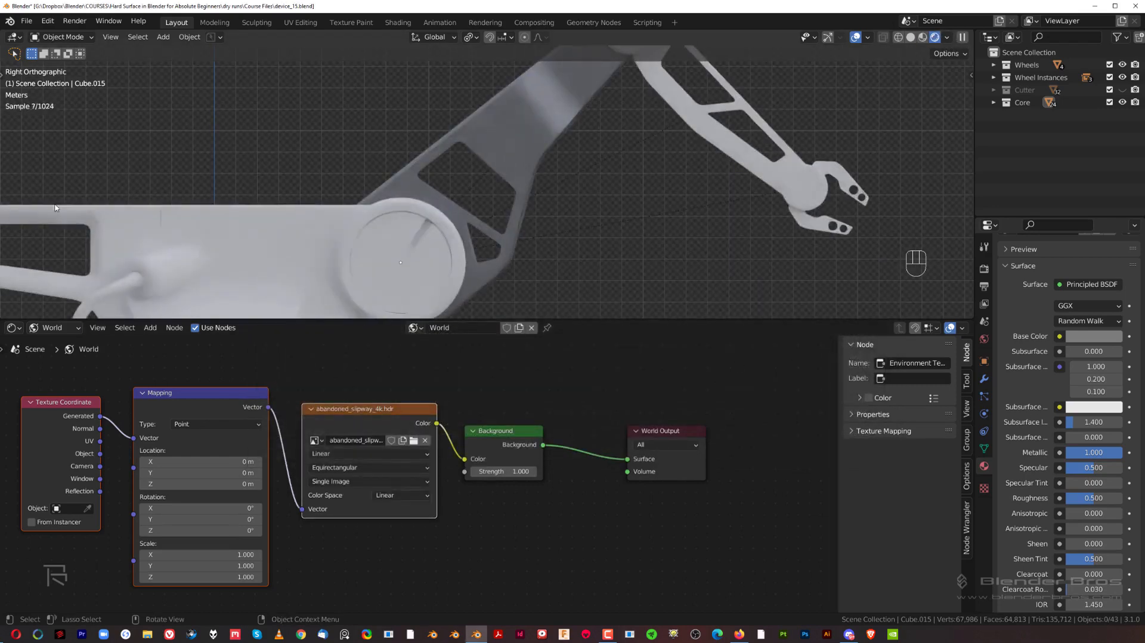
left_click(923, 37)
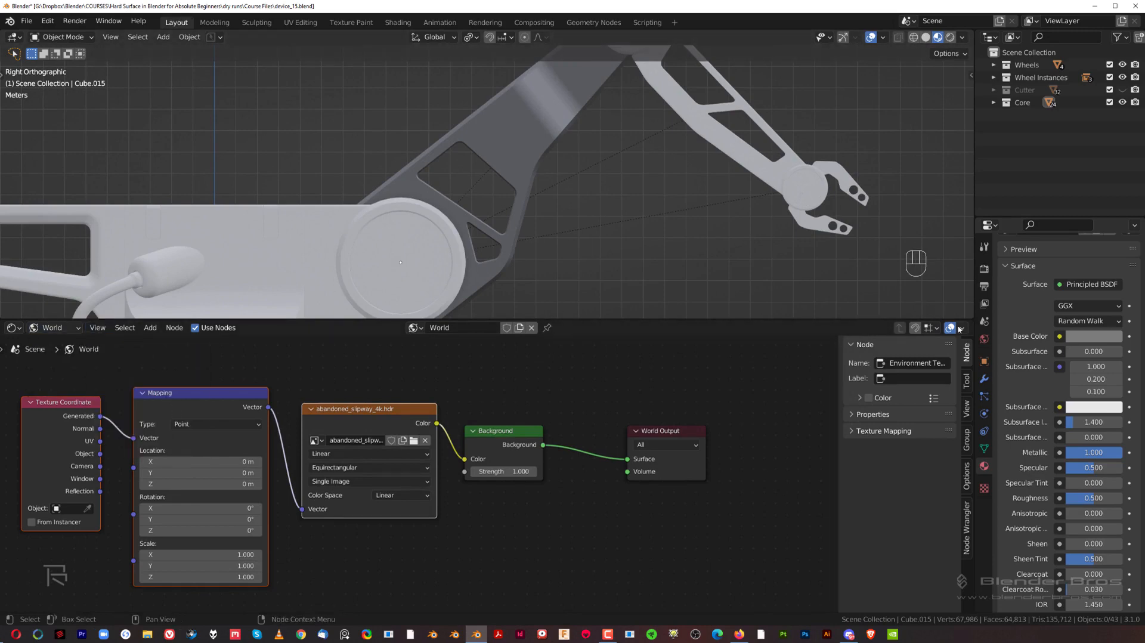
left_click_drag(971, 314, 966, 347)
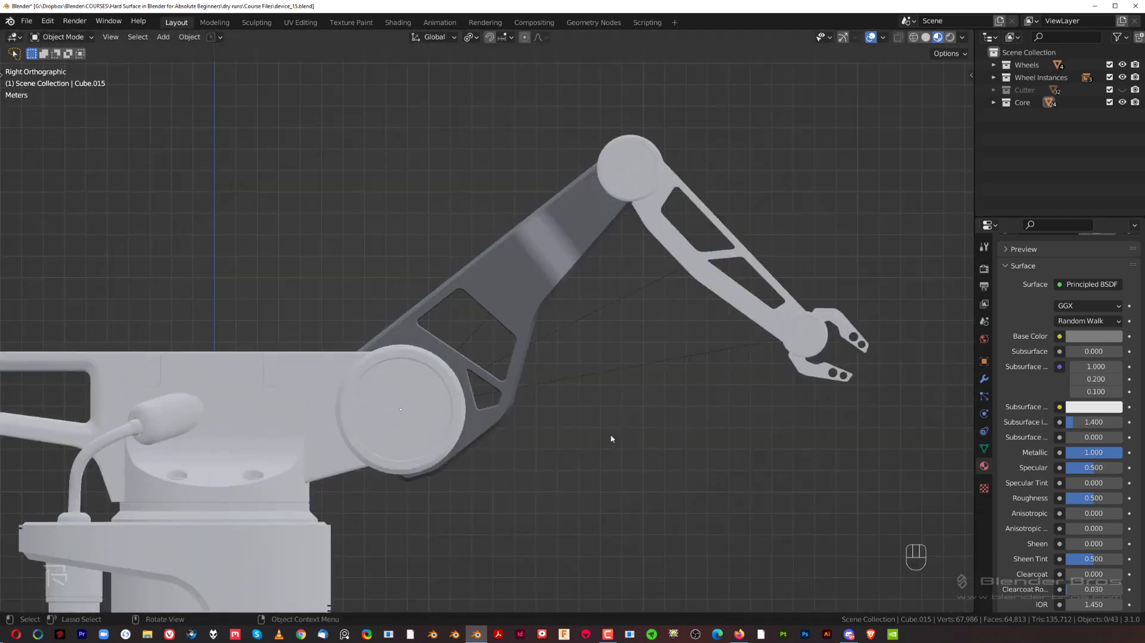
Select the large arm segment and lower its material's Roughness to 0.422.
scroll(531, 409, "down", 4)
middle_click_drag(531, 378, 501, 342, "shift")
scroll(563, 340, "up", 2)
scroll(522, 287, "up", 6)
middle_click_drag(530, 237, 519, 371)
left_click(491, 263)
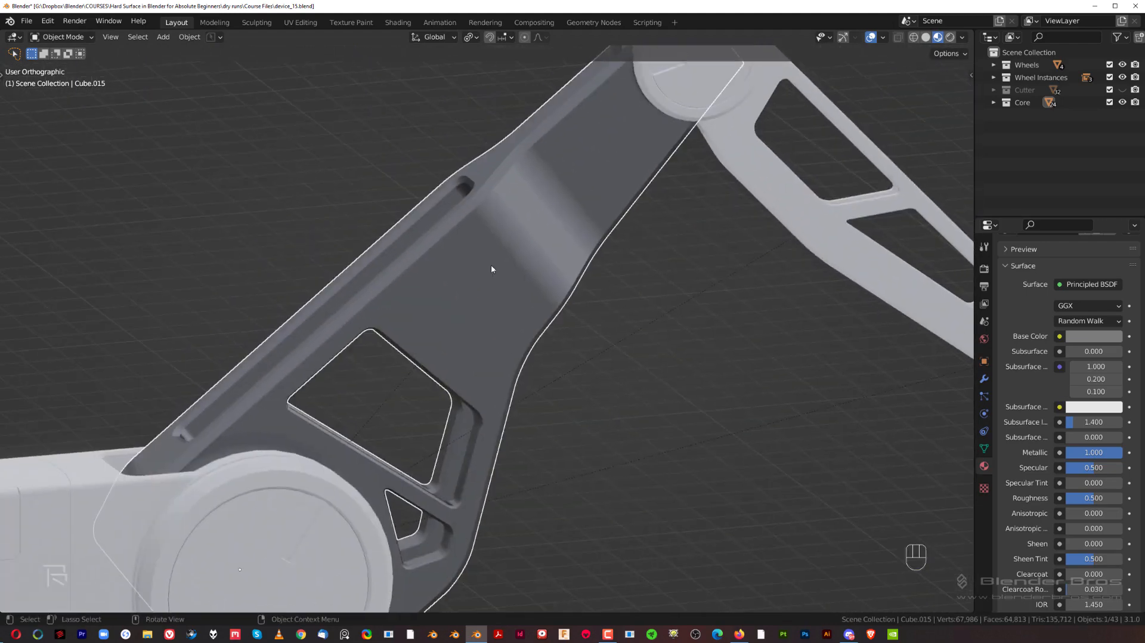
mouse_move(1092, 504)
left_mouse_down()
mouse_move(1081, 503)
mouse_move(1092, 498)
left_mouse_up()
Set the large arm segment material's Clearcoat to 1.
scroll(1105, 471, "down", 4)
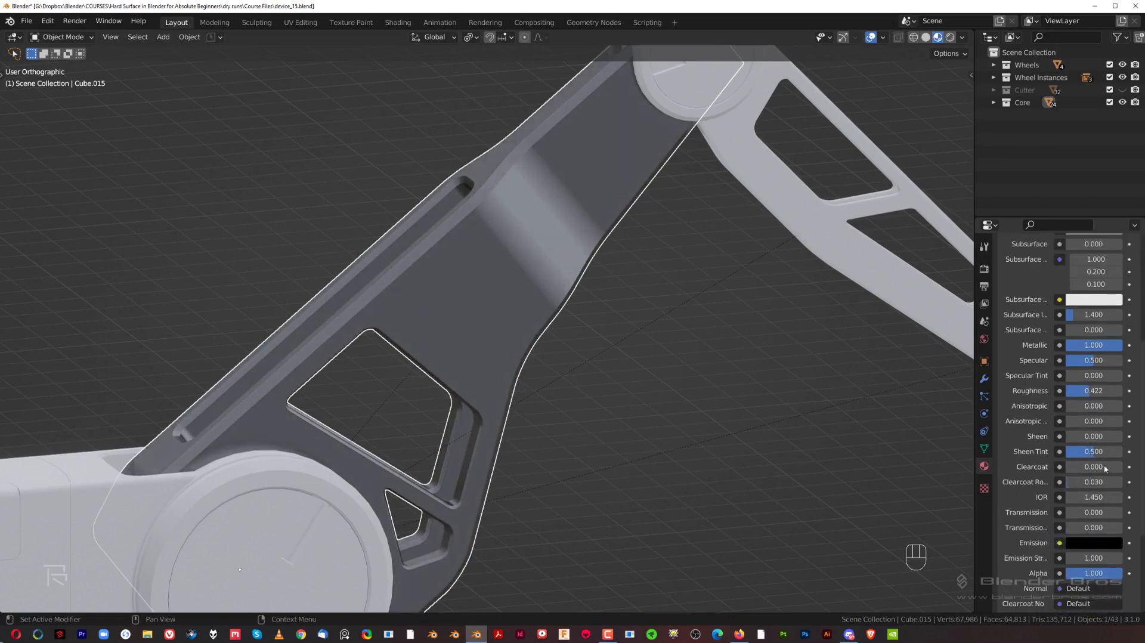
left_click(1103, 467)
type("1")
key("Return")
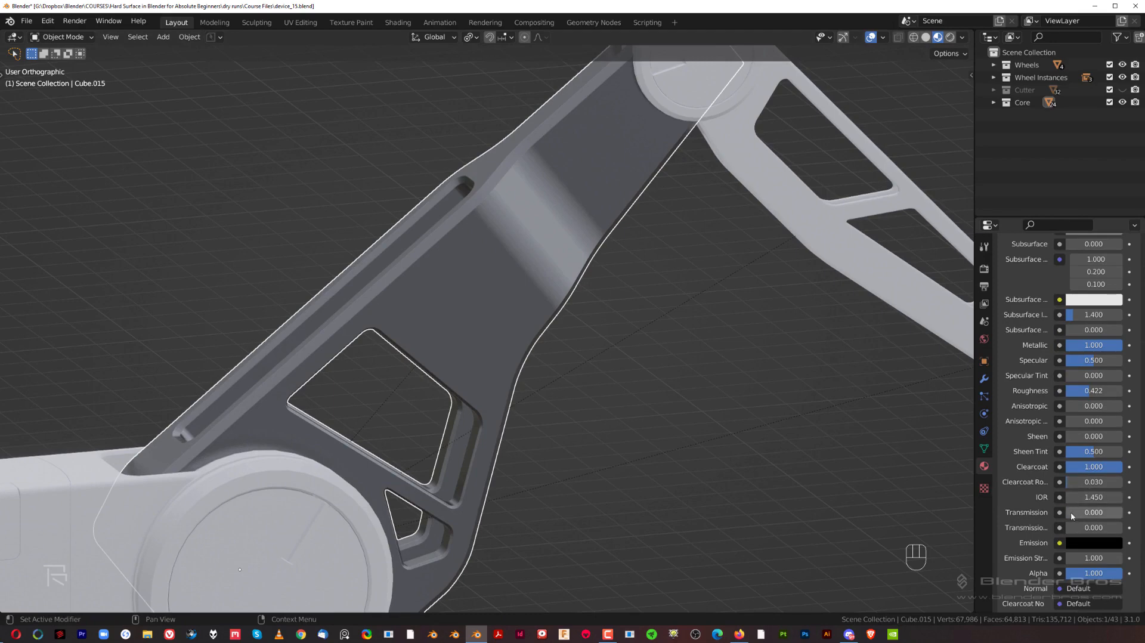
Save the file and set the large arm segment material's Clearcoat Roughness to 0.116.
key("ctrl+s")
left_click(1073, 484)
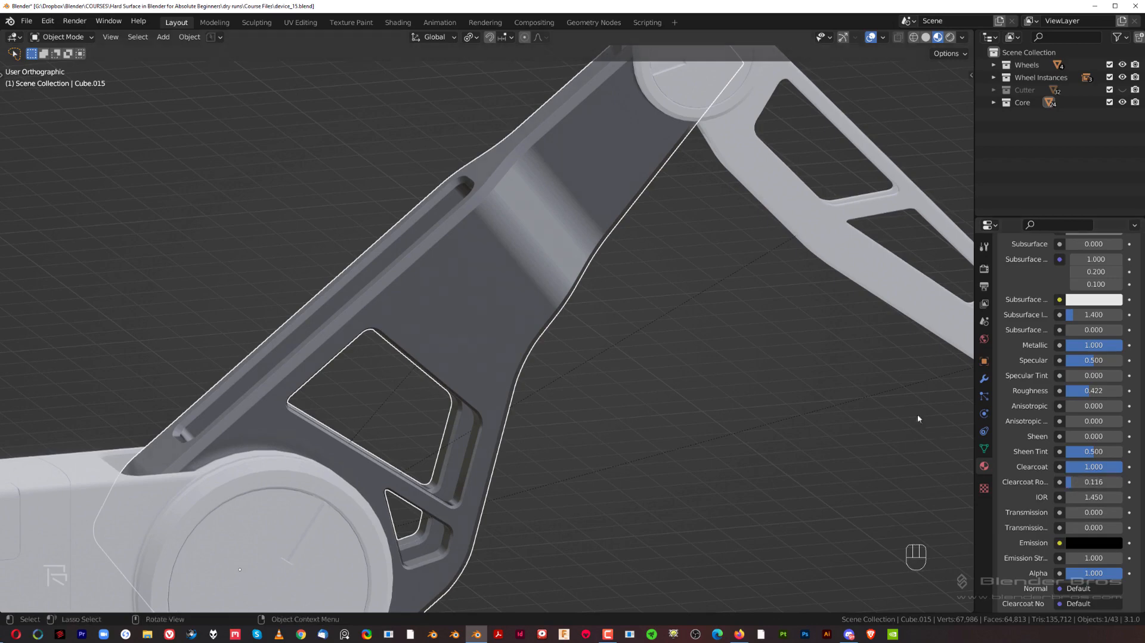
scroll(493, 262, "down", 2)
middle_click_drag(492, 280, 428, 305)
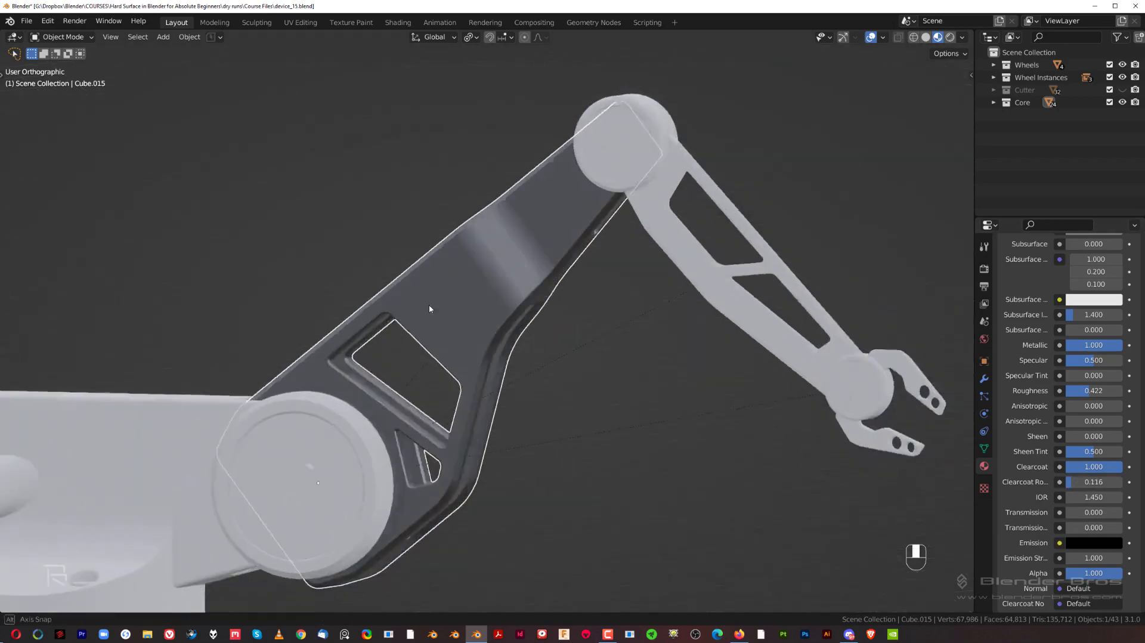
Examine the large arm segment's metal finish against the rest of the device, up close and in right orthographic view.
key("grave")
middle_click_drag(584, 302, 596, 291, "shift")
scroll(549, 304, "down", 4)
middle_click_drag(560, 340, 567, 337)
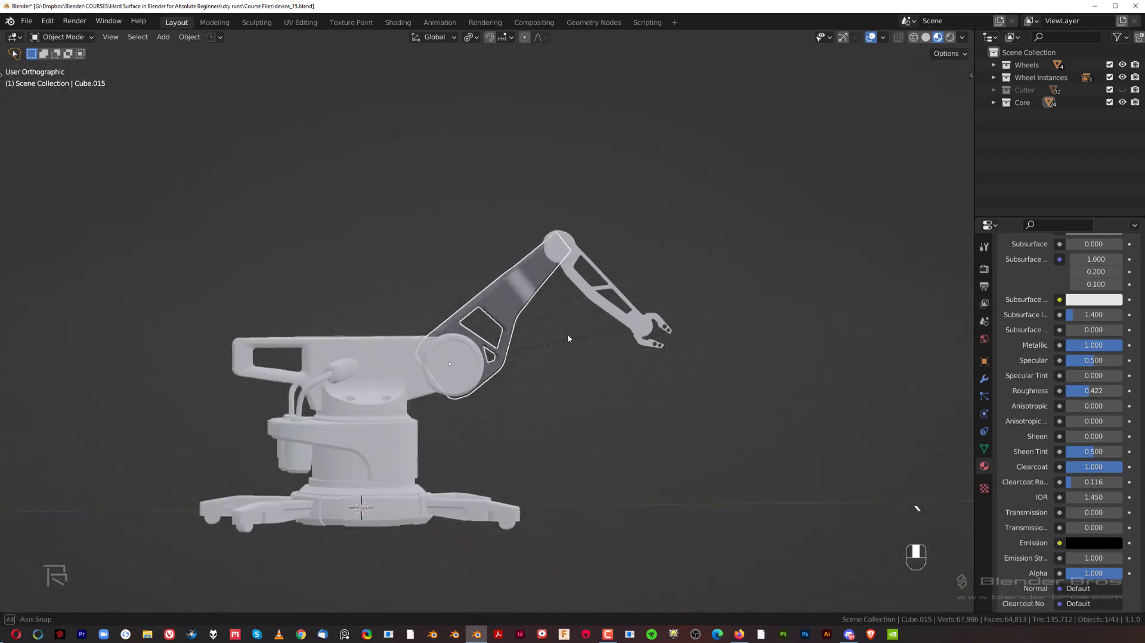
scroll(565, 347, "up", 2)
scroll(546, 294, "up", 2)
middle_click_drag(550, 296, 531, 337, "shift")
scroll(519, 374, "up", 2)
key("grave")
scroll(632, 373, "down", 6)
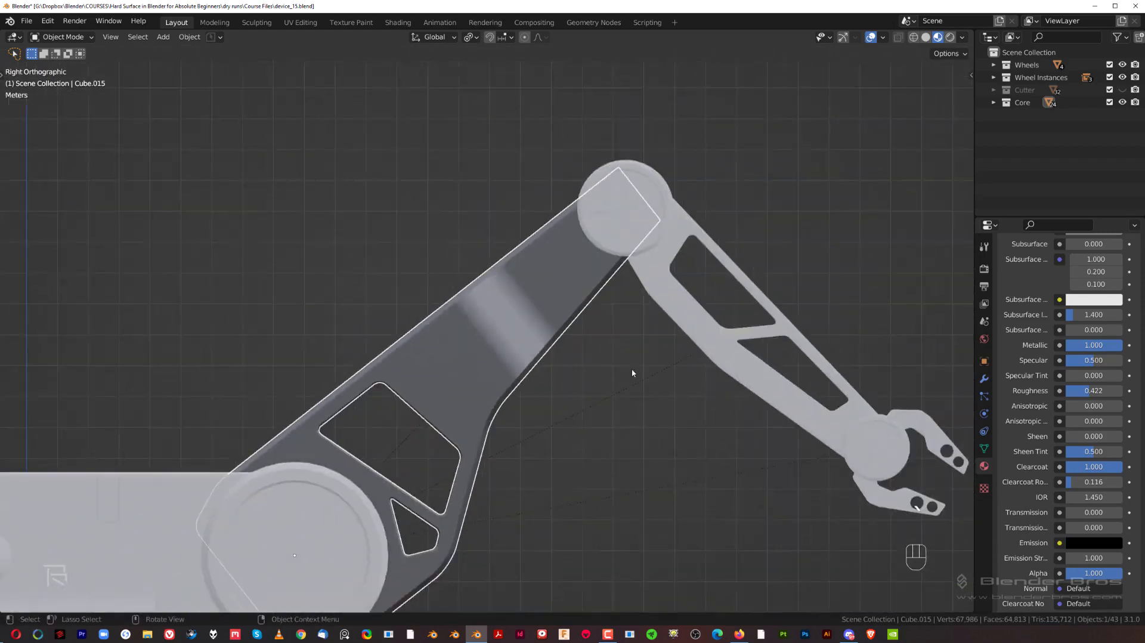
middle_click_drag(632, 346, 730, 199, "shift")
scroll(623, 256, "up", 1)
middle_click_drag(623, 256, 550, 297, "shift")
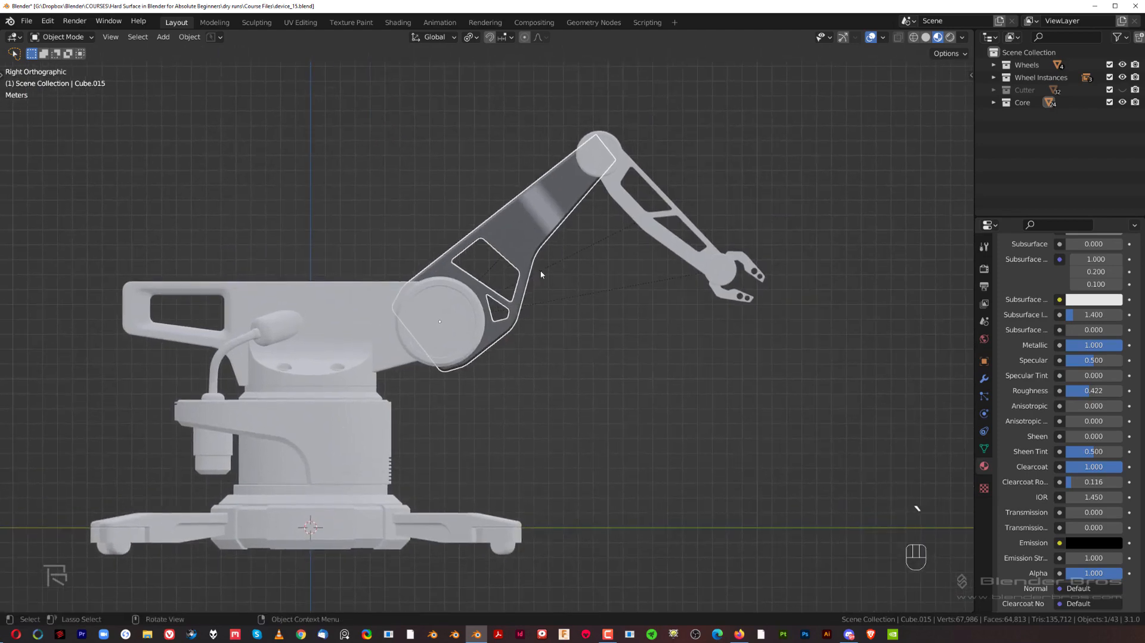
Select all the device parts with the large arm segment active and copy its material to the selected objects.
key("ctrl+i")
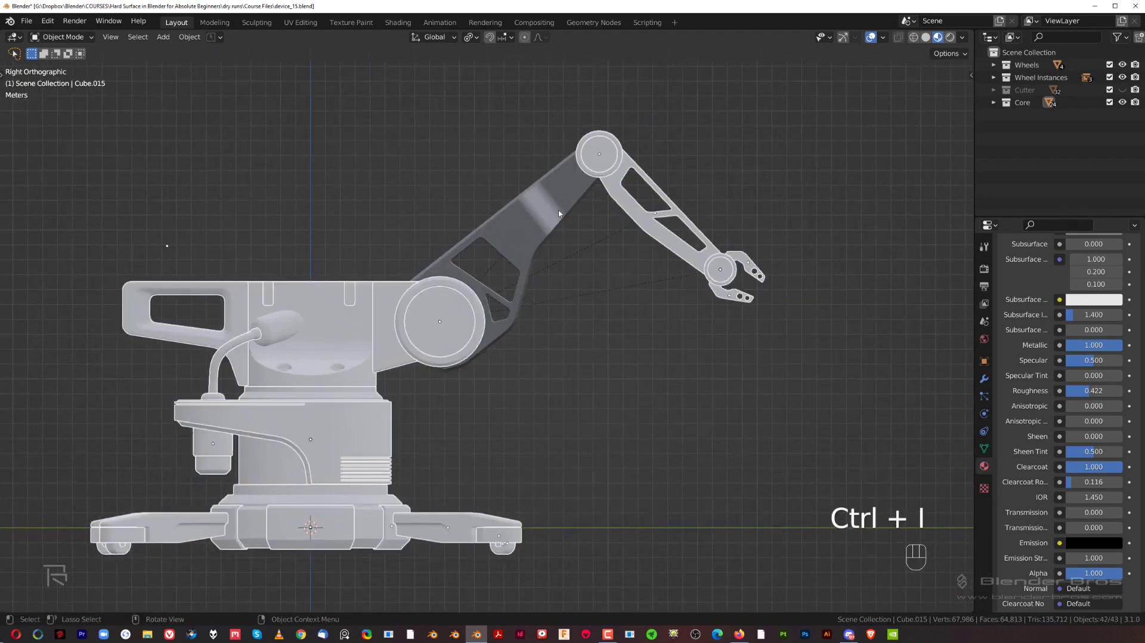
left_click(525, 200, "shift")
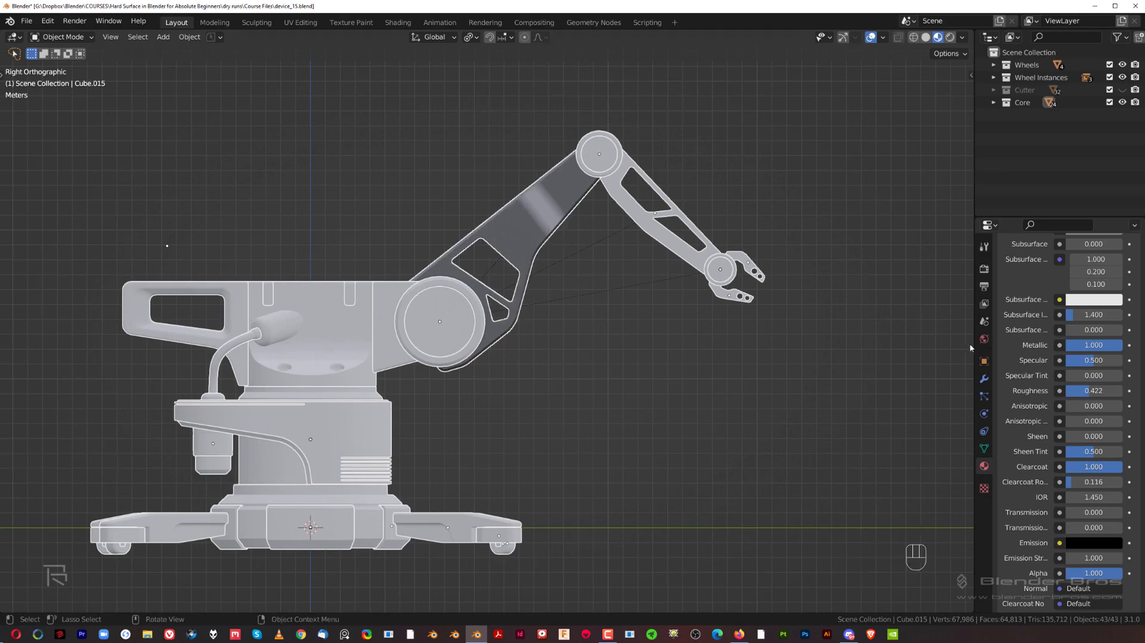
scroll(1050, 370, "up", 8)
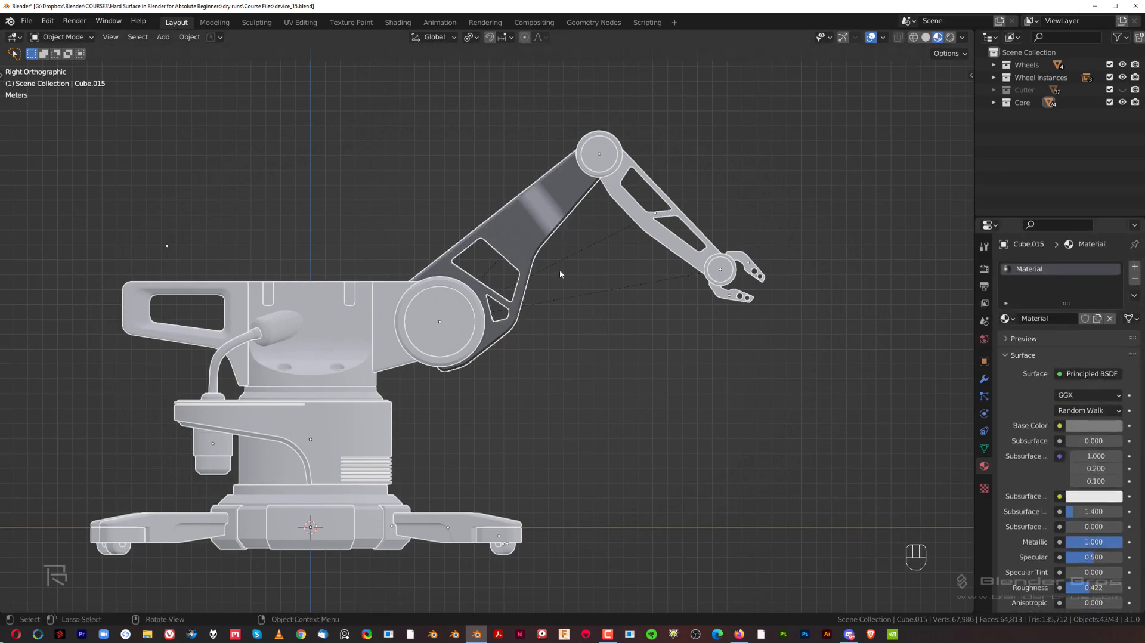
left_click(1134, 296)
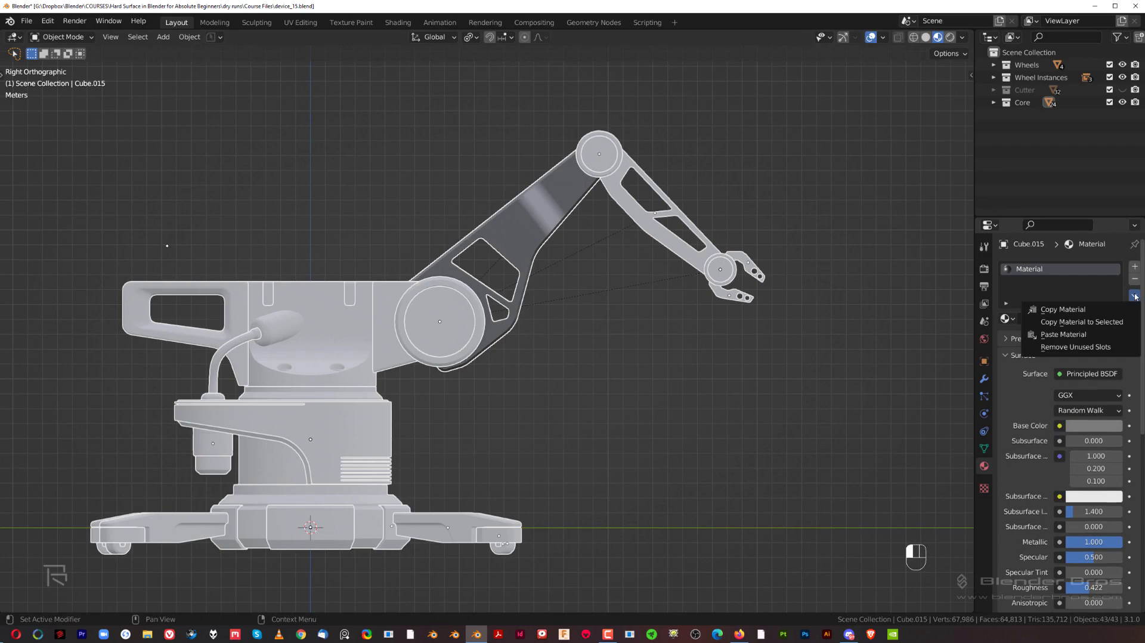
left_click(1073, 321)
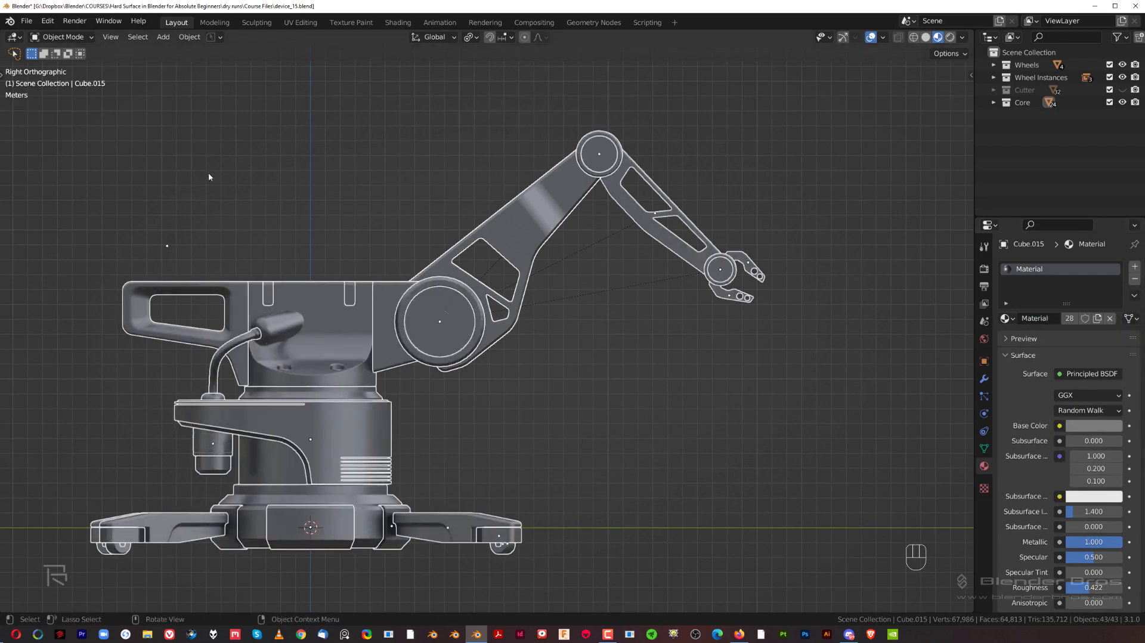
left_click(863, 158)
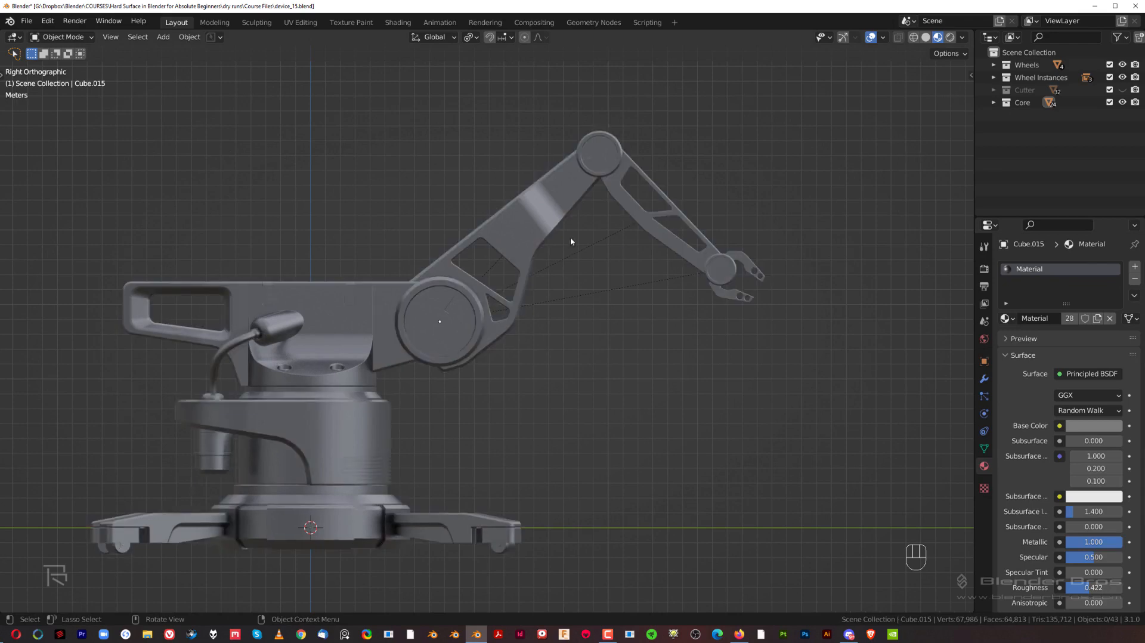
Examine the metal material across the whole device in perspective and in right orthographic view.
middle_click_drag(522, 243, 445, 213)
key("KP_5")
scroll(565, 235, "up", 3)
middle_click_drag(564, 211, 445, 271, "shift")
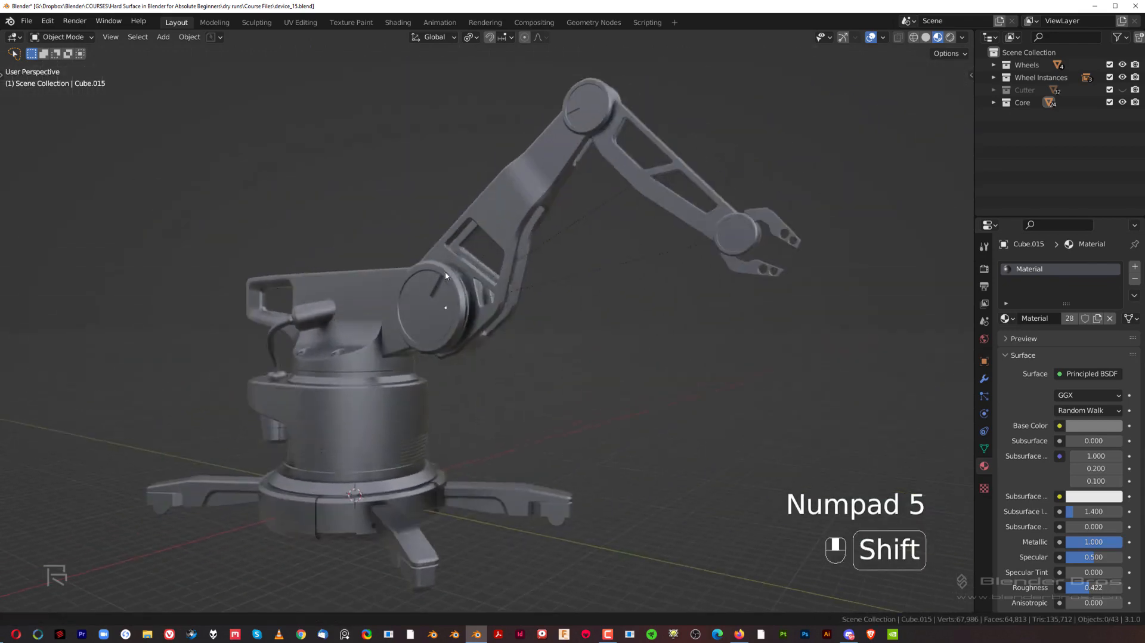
scroll(428, 261, "down", 2)
key("grave")
key("KP_5")
scroll(503, 245, "up", 2)
middle_click_drag(470, 308, 473, 269, "shift")
scroll(473, 268, "up", 2)
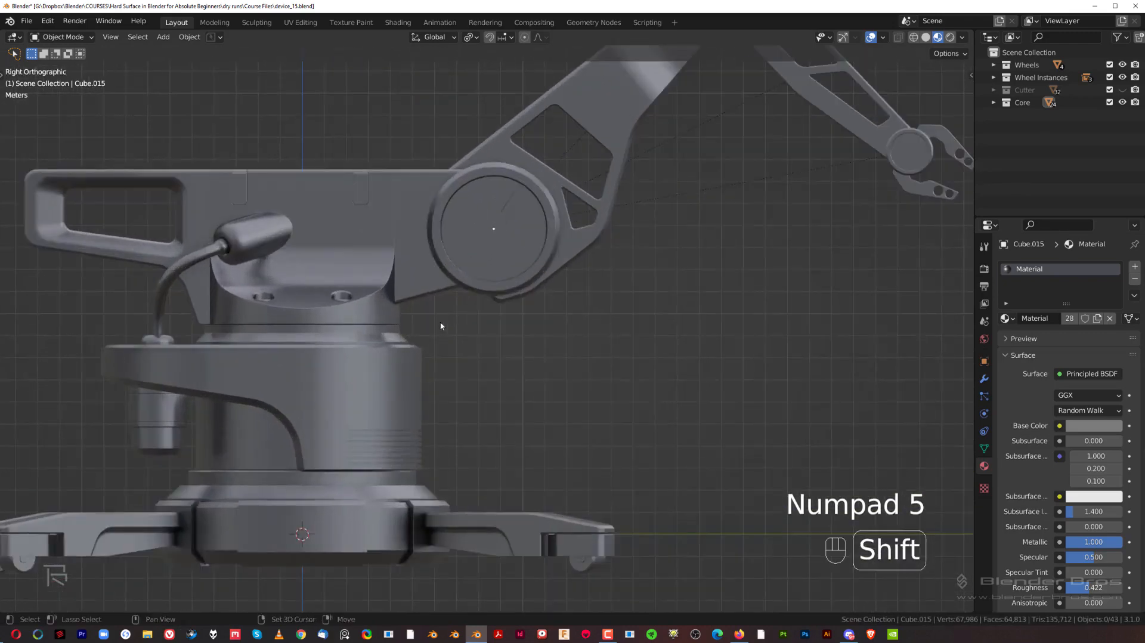
middle_click_drag(442, 327, 529, 354, "shift")
scroll(532, 334, "down", 3)
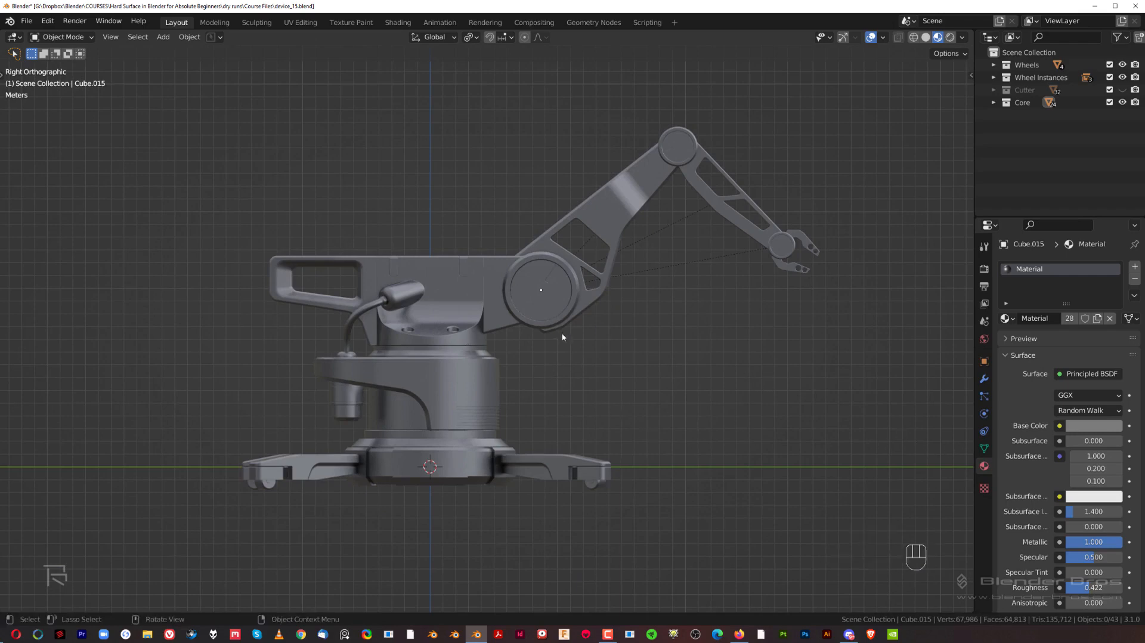
Lighten the shared metal material by raising its Base Color value to 0.246.
scroll(562, 337, "up", 2)
middle_click_drag(779, 332, 733, 345, "shift")
left_click(1093, 425)
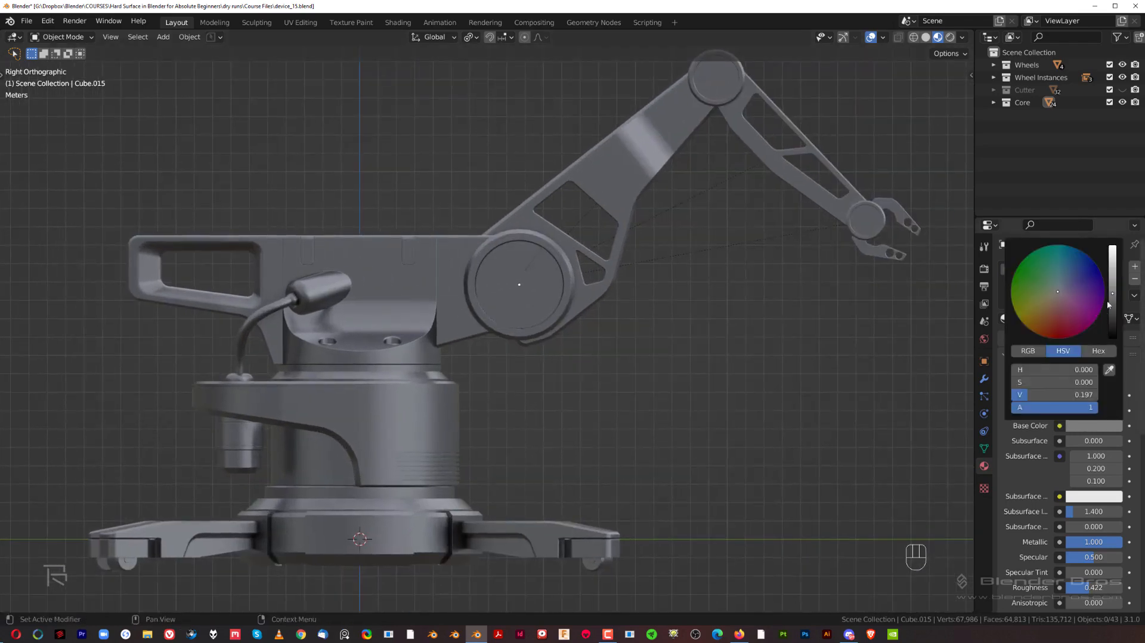
left_click_drag(1112, 293, 1112, 287)
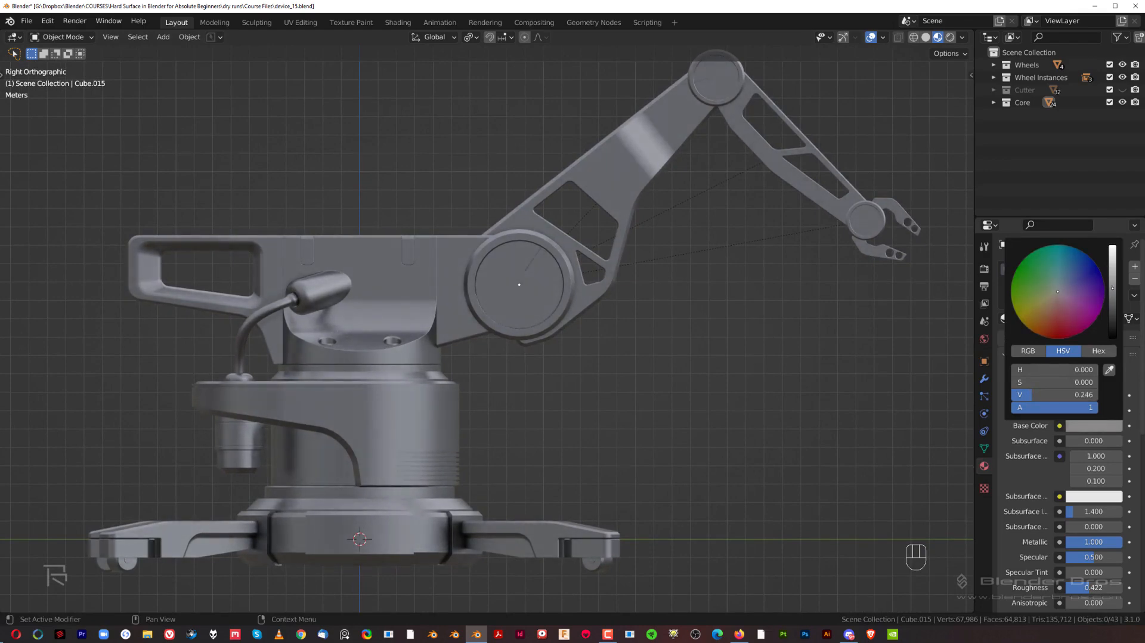
Check the lightened metal on the base, housing and arm in right orthographic view.
scroll(624, 433, "down", 2)
scroll(625, 433, "up", 2)
middle_click_drag(515, 465, 584, 385, "shift")
middle_click_drag(618, 282, 475, 319, "shift")
key("grave")
middle_click_drag(817, 364, 779, 343, "shift")
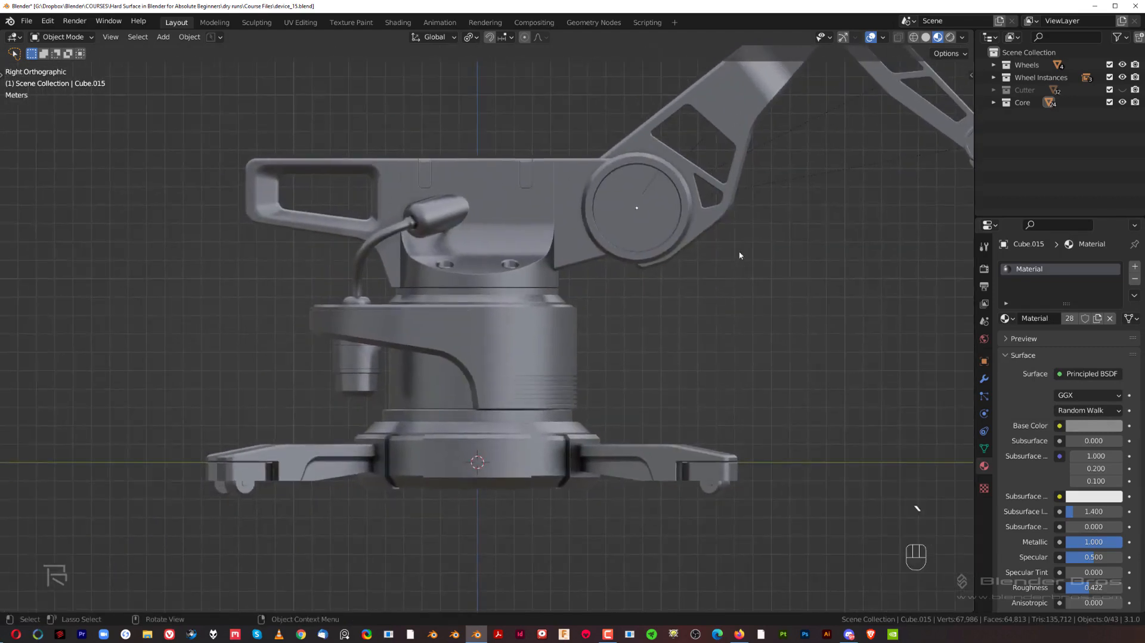
middle_click_drag(739, 256, 691, 275)
key("grave")
left_click(745, 285)
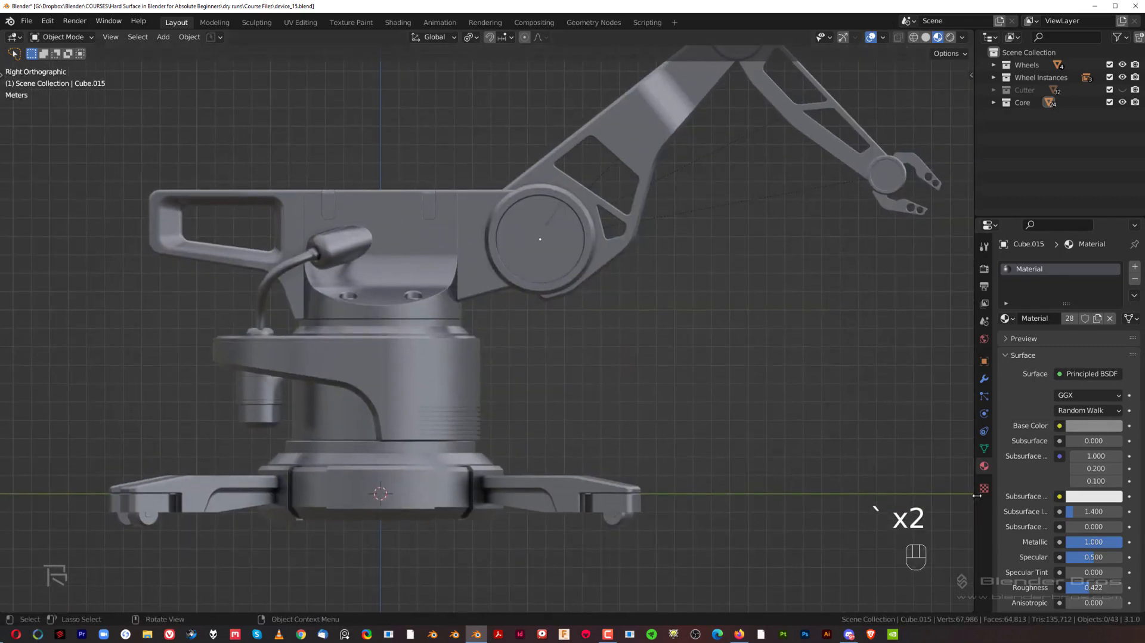
left_click(1088, 589)
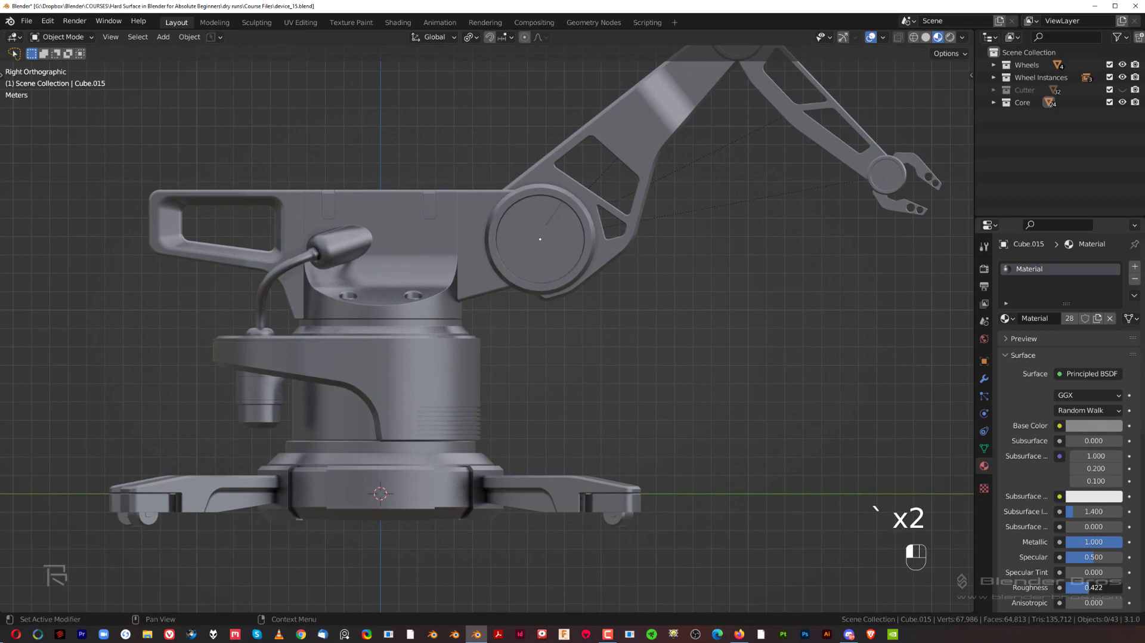
left_click(626, 249)
scroll(625, 249, "down", 3)
middle_click_drag(625, 249, 599, 270, "shift")
scroll(572, 305, "up", 2)
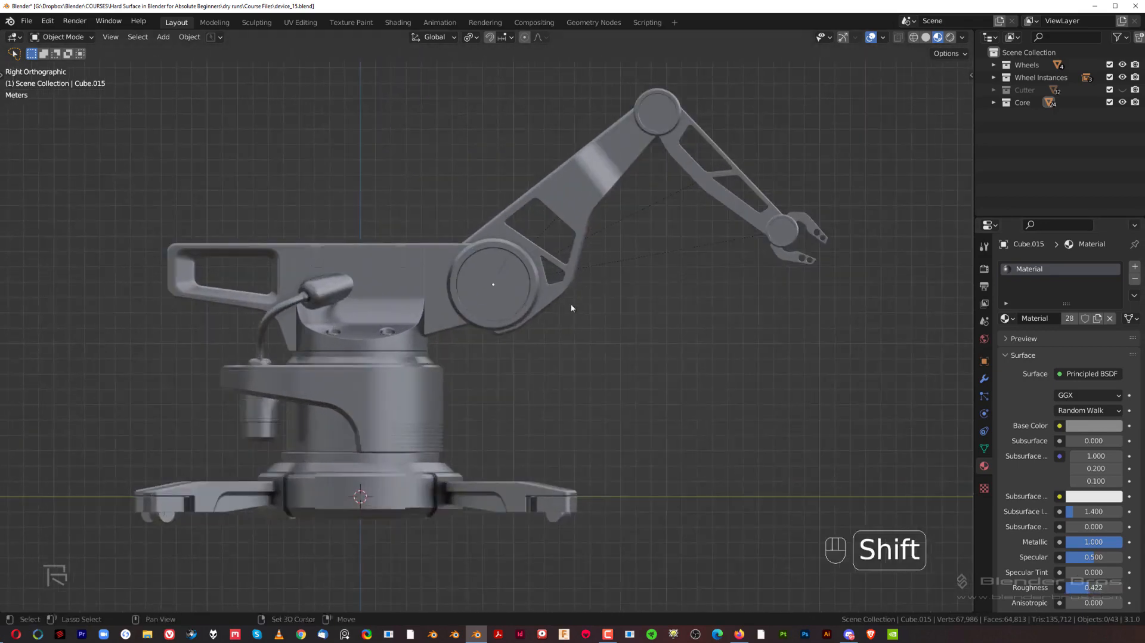
middle_click_drag(571, 307, 568, 327, "shift")
scroll(571, 327, "up", 1)
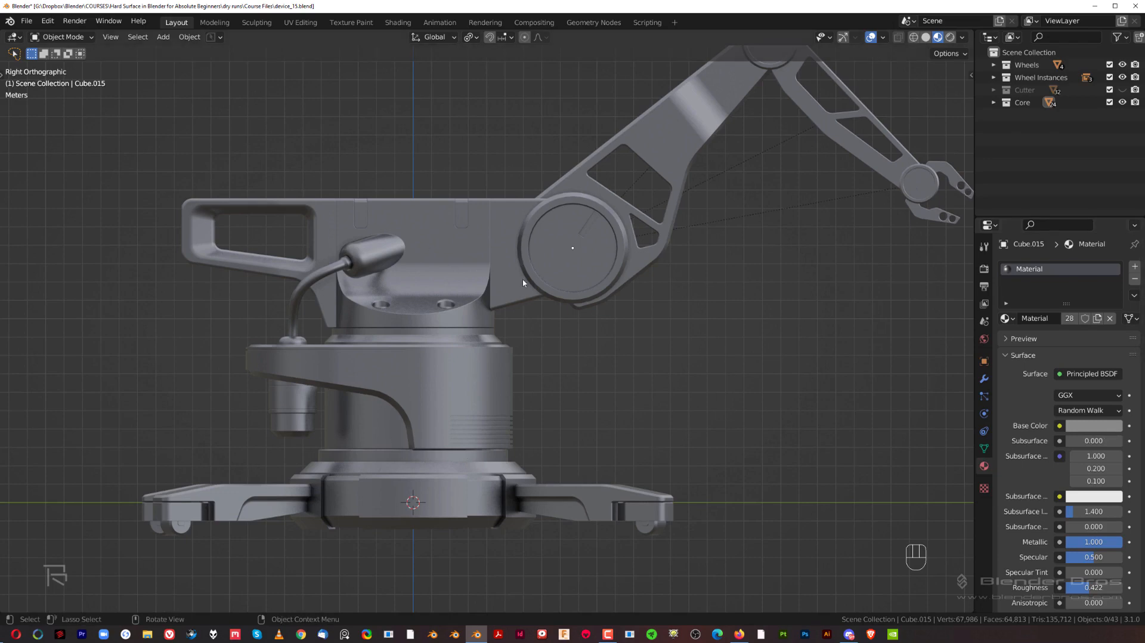
Select the leg of the base and make its shared material a single-user copy.
left_click(441, 360)
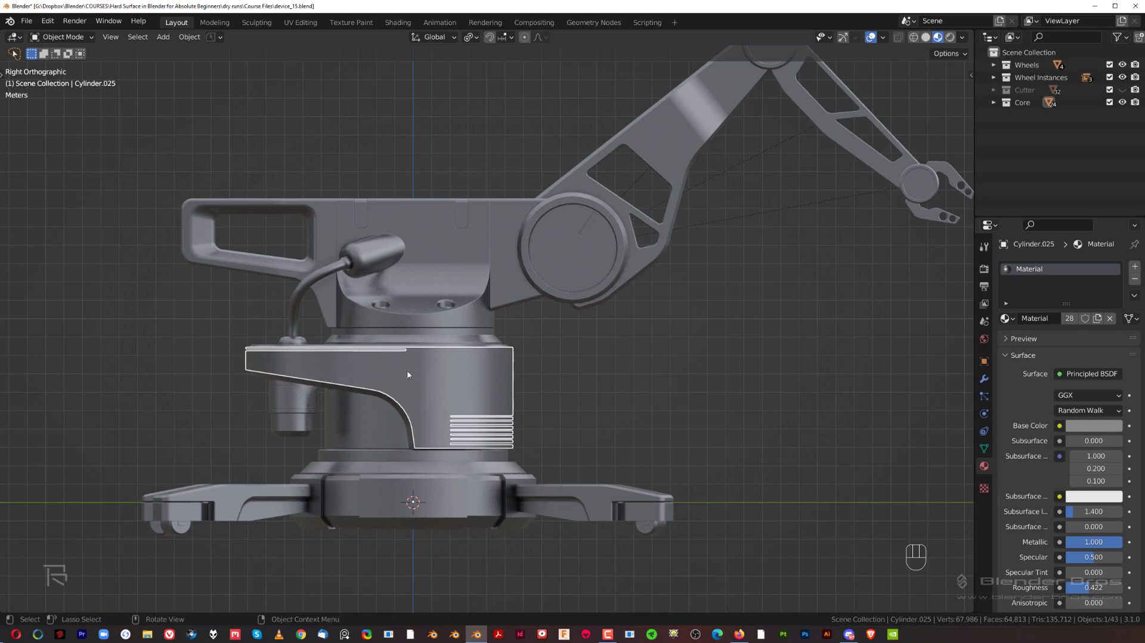
left_click(599, 485)
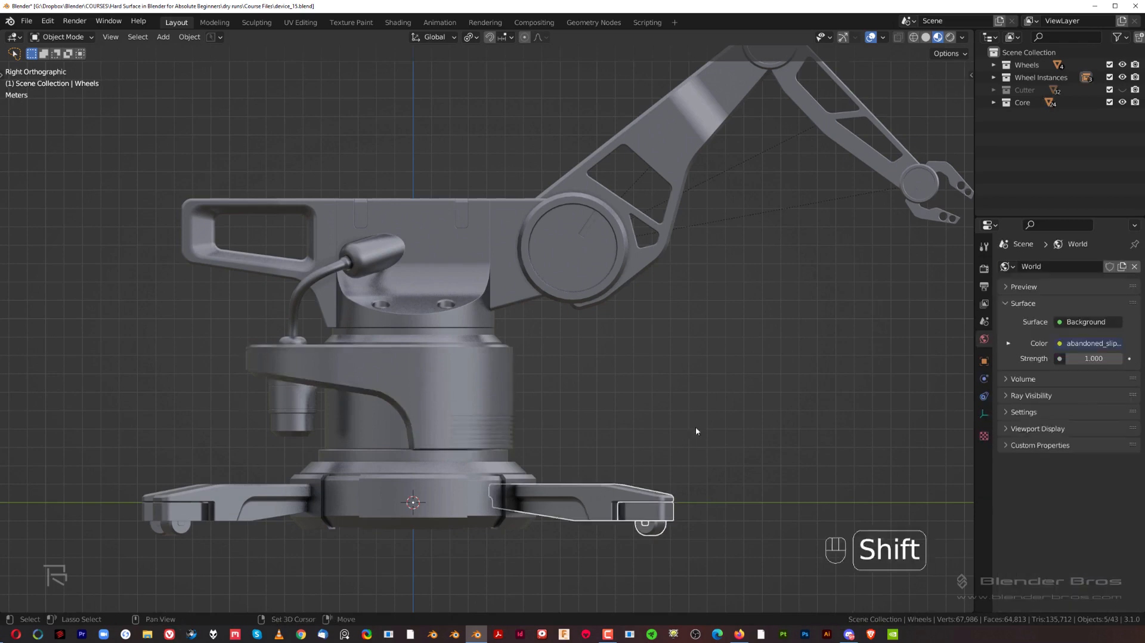
middle_click_drag(695, 427, 570, 301, "shift")
left_click(569, 379)
scroll(611, 338, "up", 1)
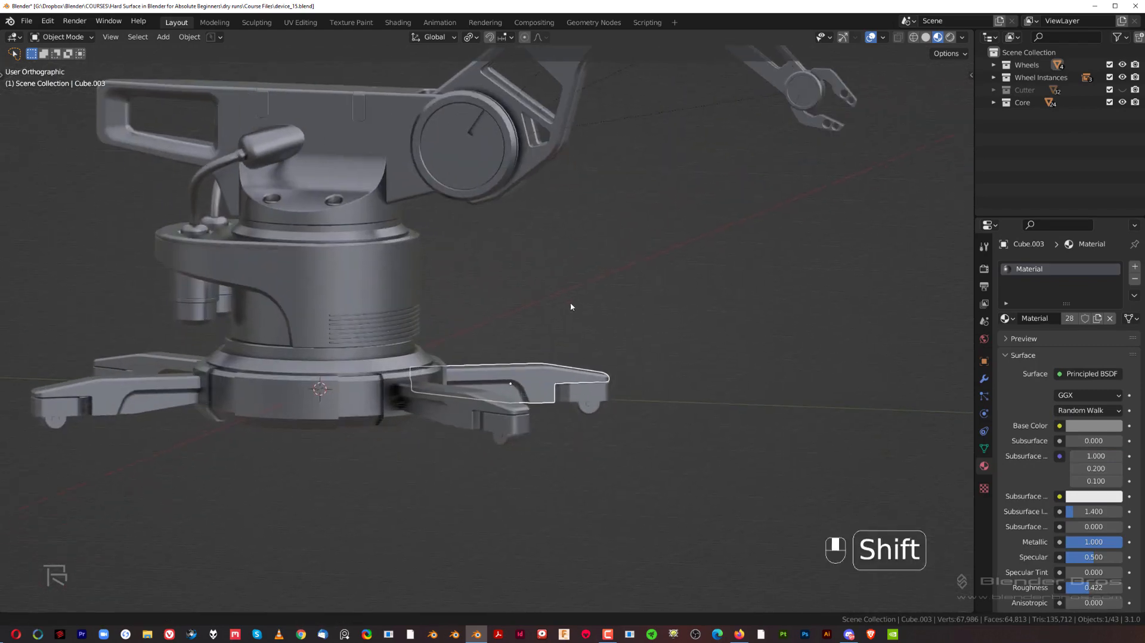
scroll(577, 337, "up", 1)
scroll(592, 341, "down", 1)
scroll(593, 341, "down", 1)
middle_click_drag(594, 341, 558, 326)
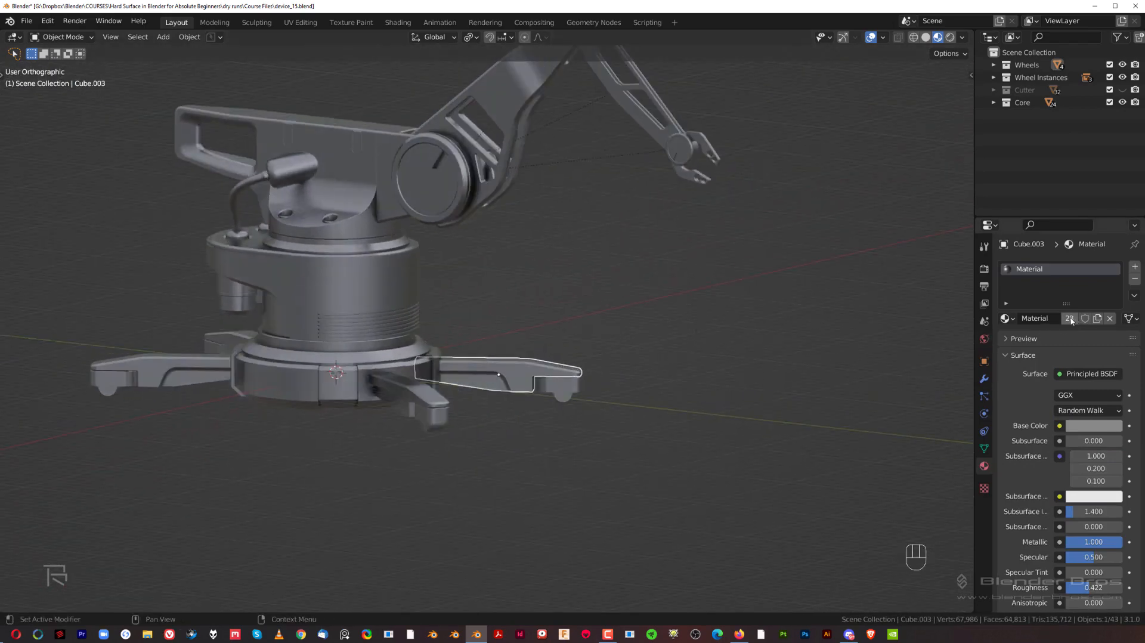
scroll(592, 340, "down", 4)
scroll(434, 298, "up", 4)
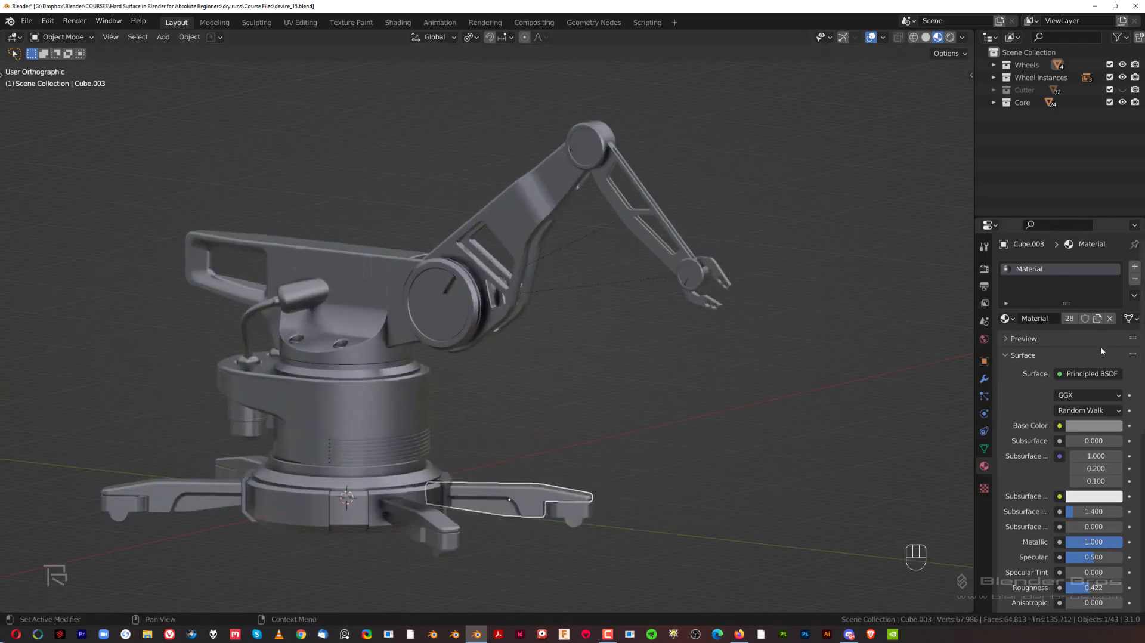
left_click(1067, 322)
Compare the material assigned to the large arm segment with the one assigned to the base leg.
middle_click_drag(762, 375, 756, 291, "shift")
key("KP_5")
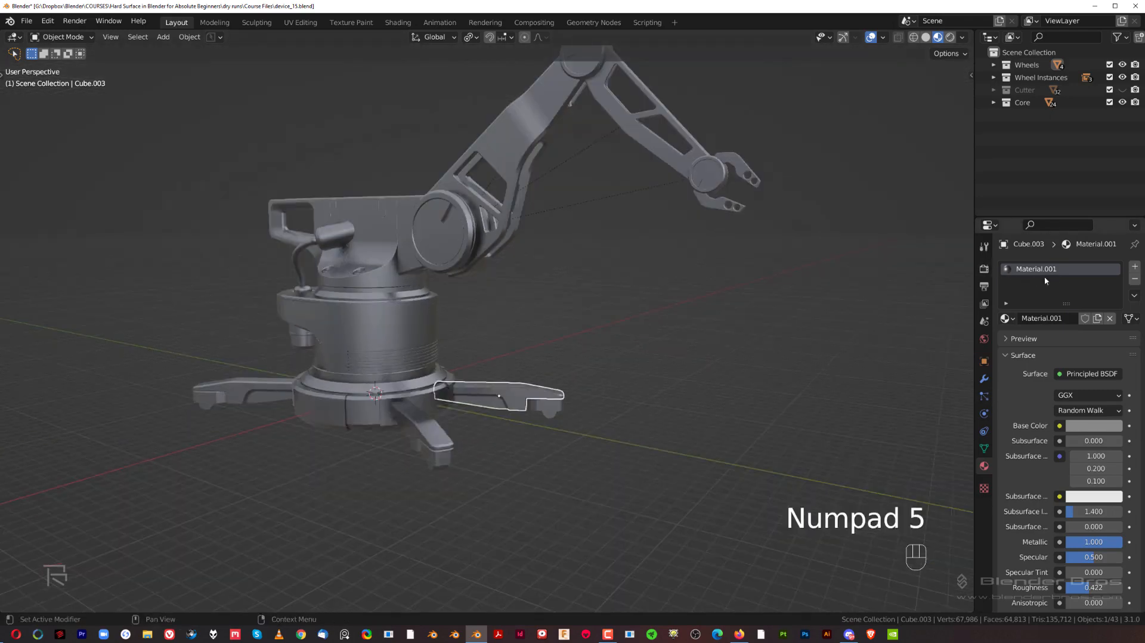
left_click(522, 159)
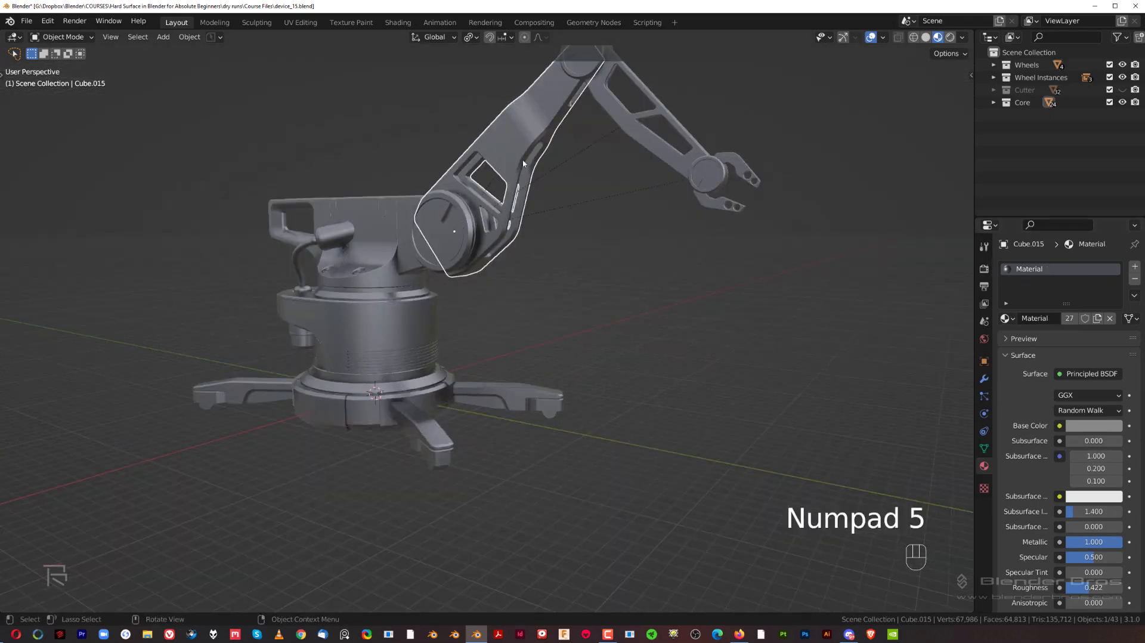
left_click(517, 387)
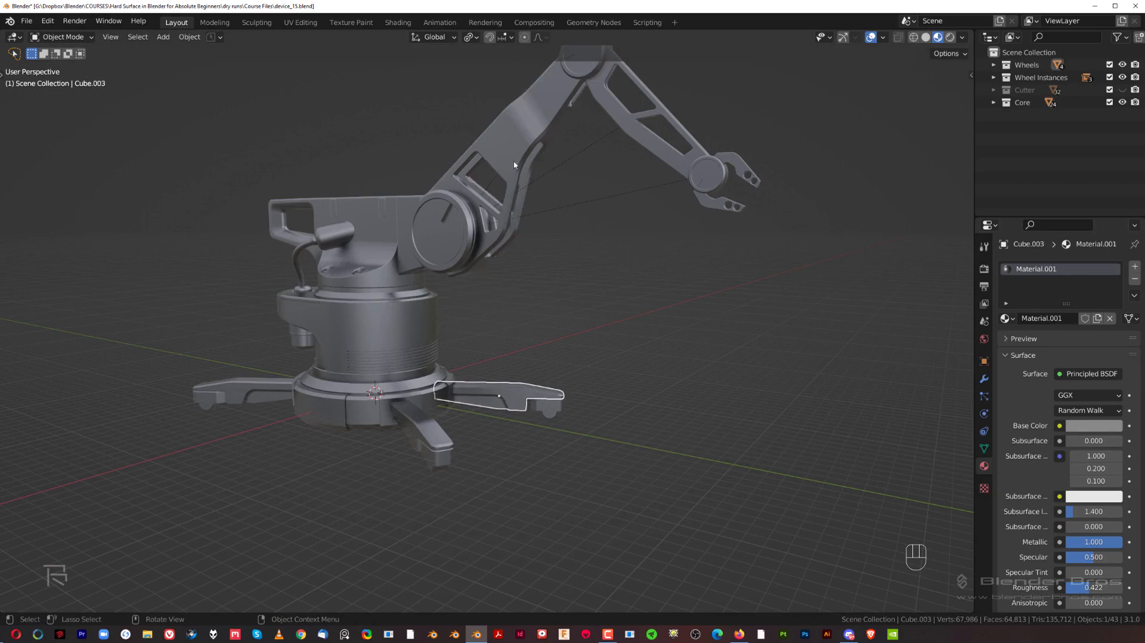
Darken the Base Color of the base leg's material to a dark grey.
scroll(608, 442, "up", 3)
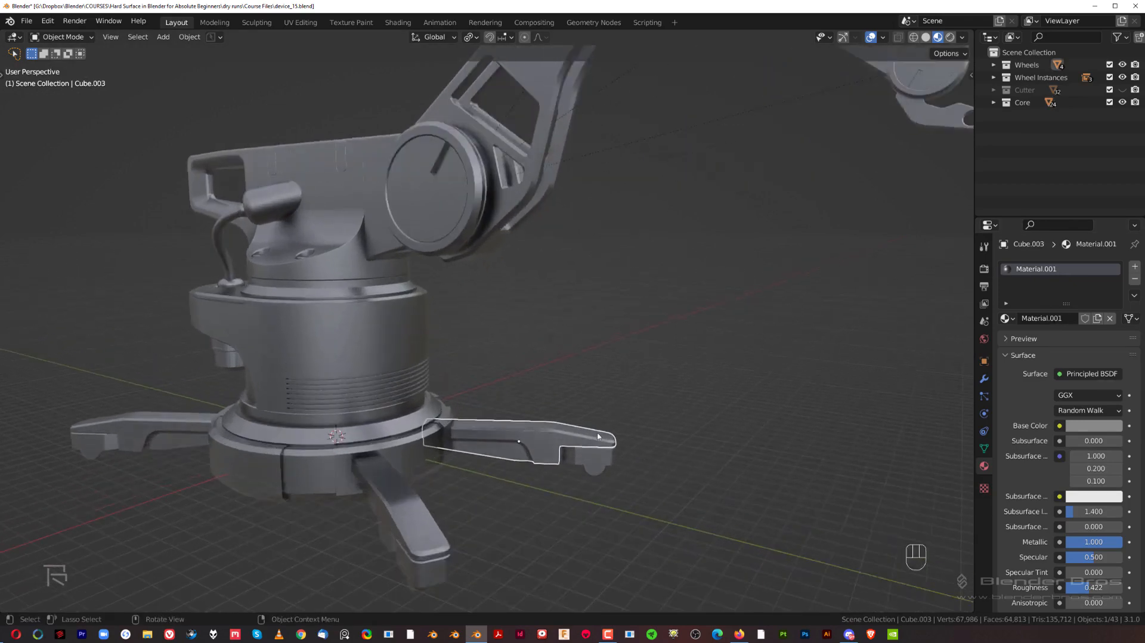
middle_click_drag(607, 406, 598, 382, "shift")
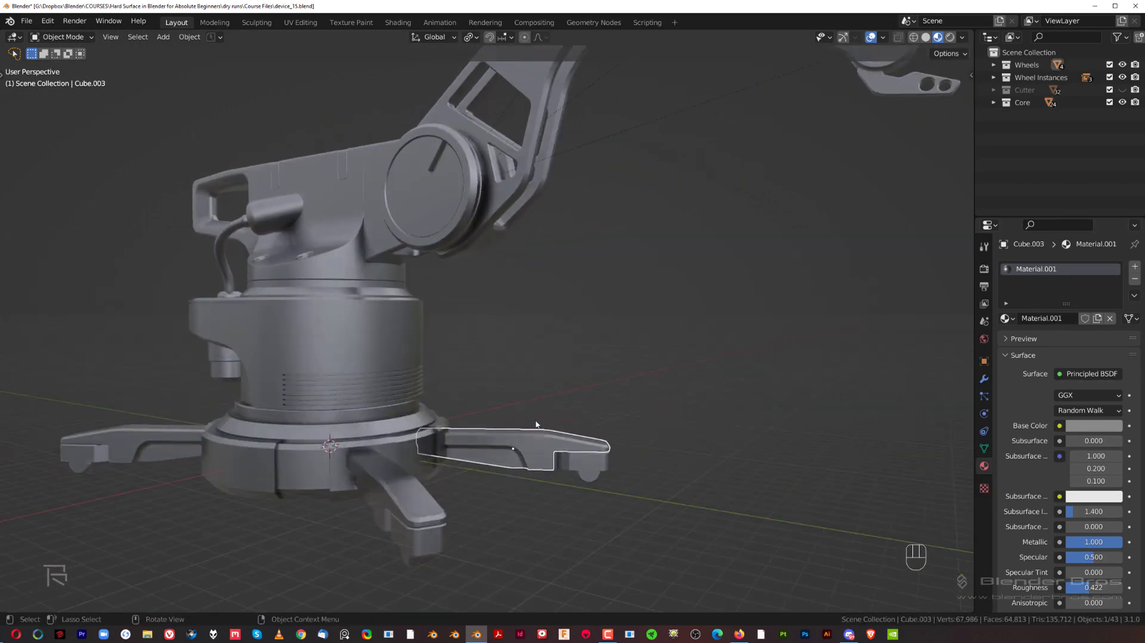
scroll(480, 385, "down", 1)
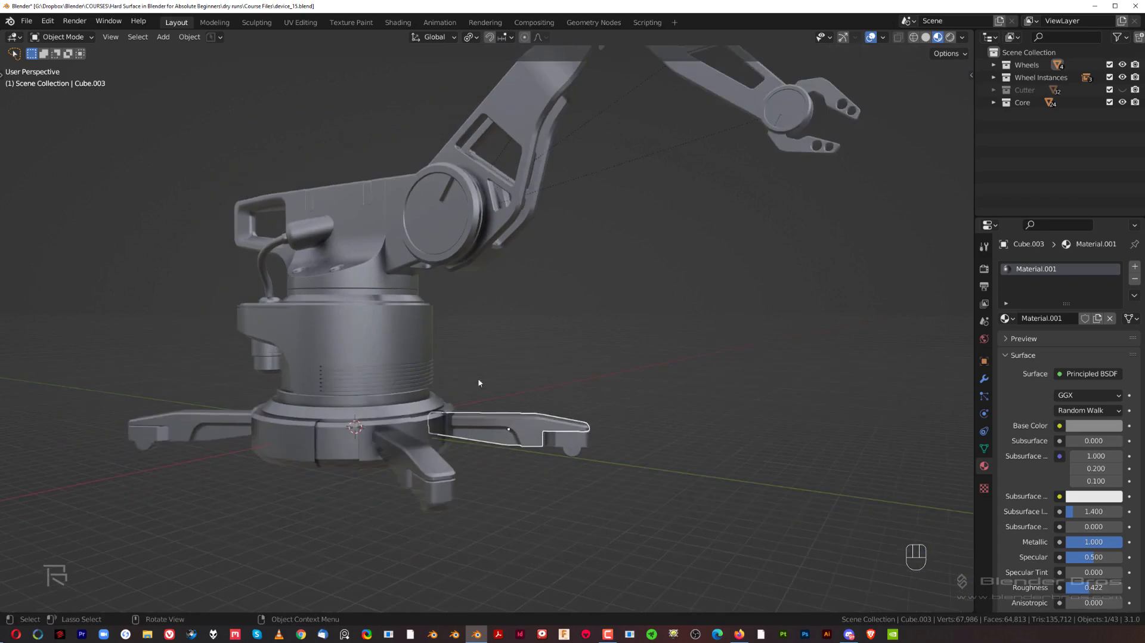
left_click(1093, 425)
left_click_drag(1114, 301, 1112, 308)
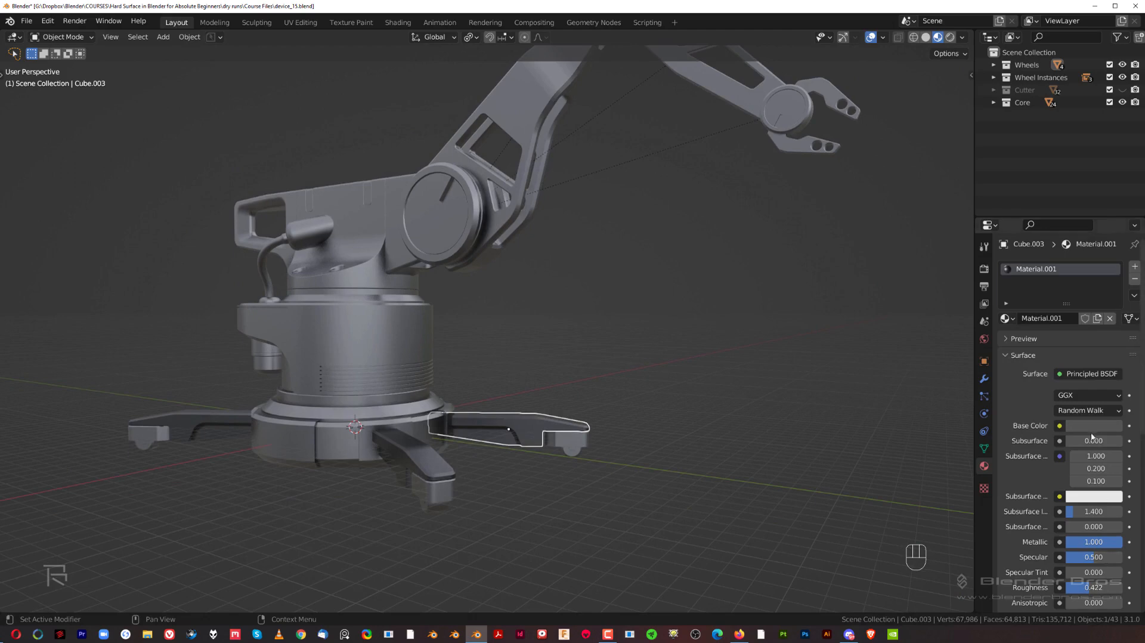
scroll(1089, 490, "down", 5)
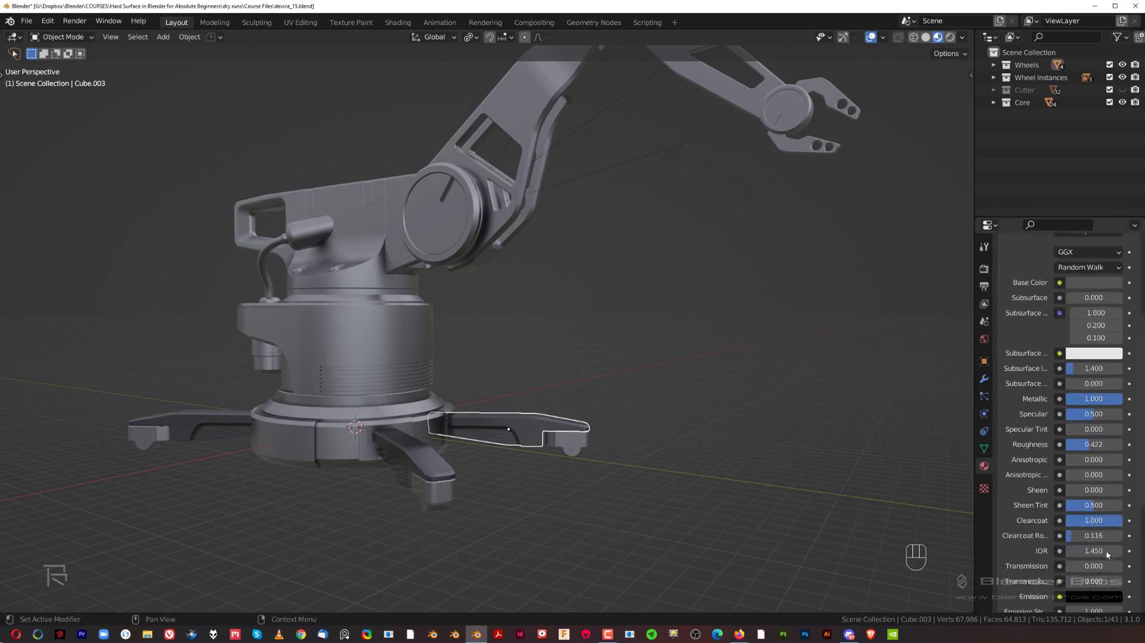
scroll(1088, 490, "up", 5)
Copy the base leg's dark material to the foot bracket and wheel at the leg's end.
middle_click_drag(604, 322, 544, 222, "shift")
scroll(520, 297, "up", 4)
middle_click_drag(519, 296, 622, 283, "shift")
left_click(594, 356)
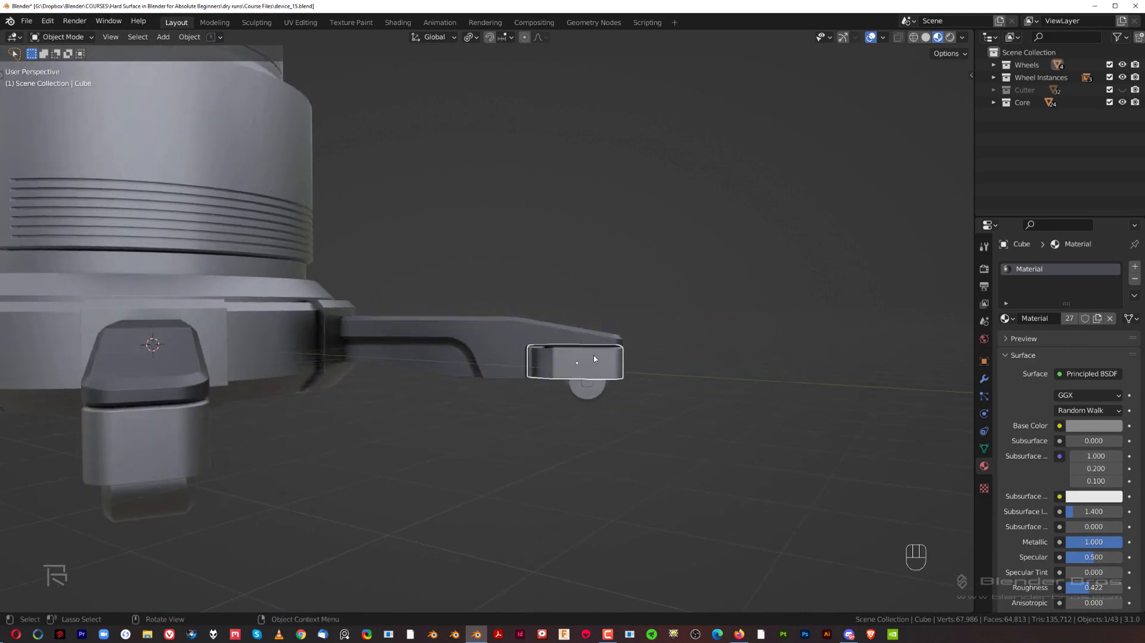
left_click(595, 395, "shift")
left_click(587, 384, "shift")
left_click(529, 346, "shift")
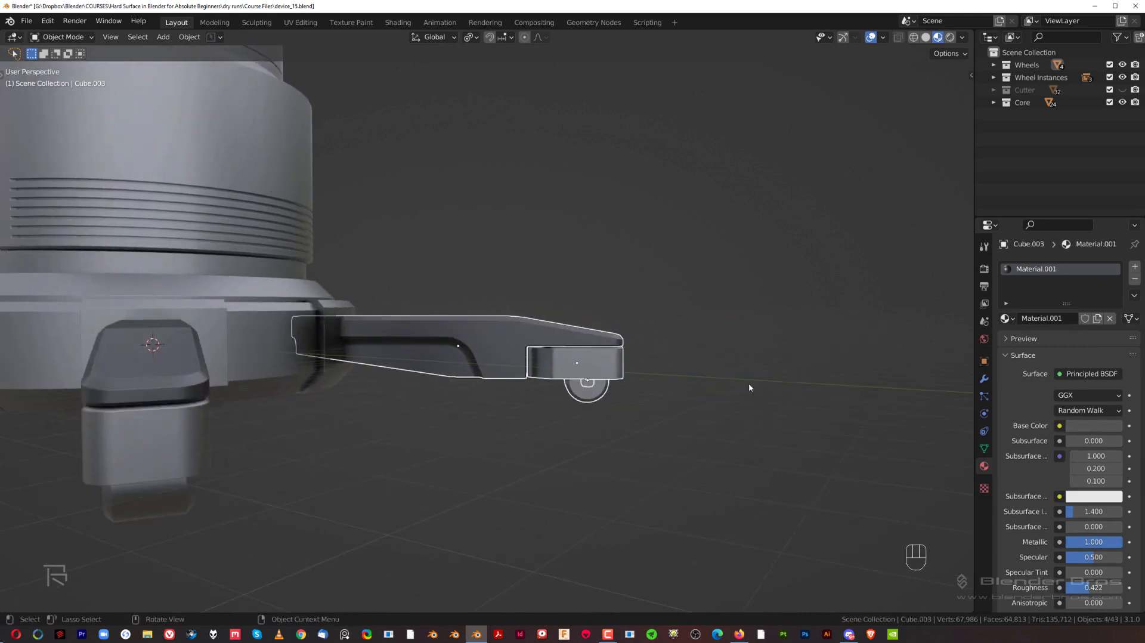
left_click(1134, 294)
left_click(1110, 317)
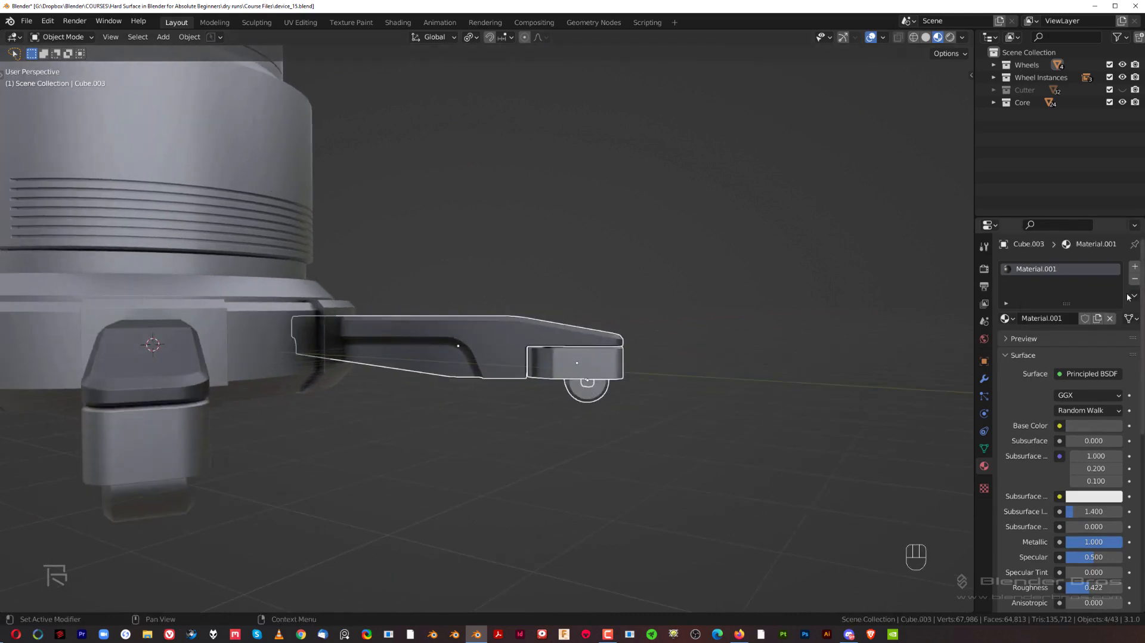
left_click(1131, 295)
left_click(1110, 322)
scroll(563, 238, "down", 2)
left_click(554, 220)
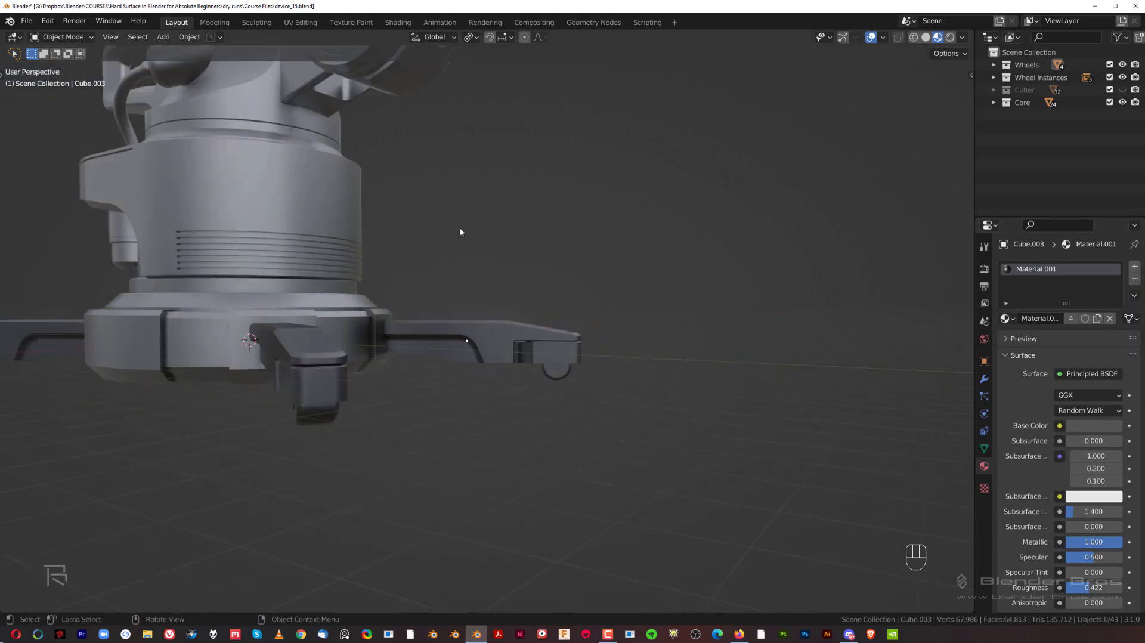
middle_click_drag(459, 232, 651, 264)
scroll(652, 274, "down", 3)
scroll(652, 264, "up", 4)
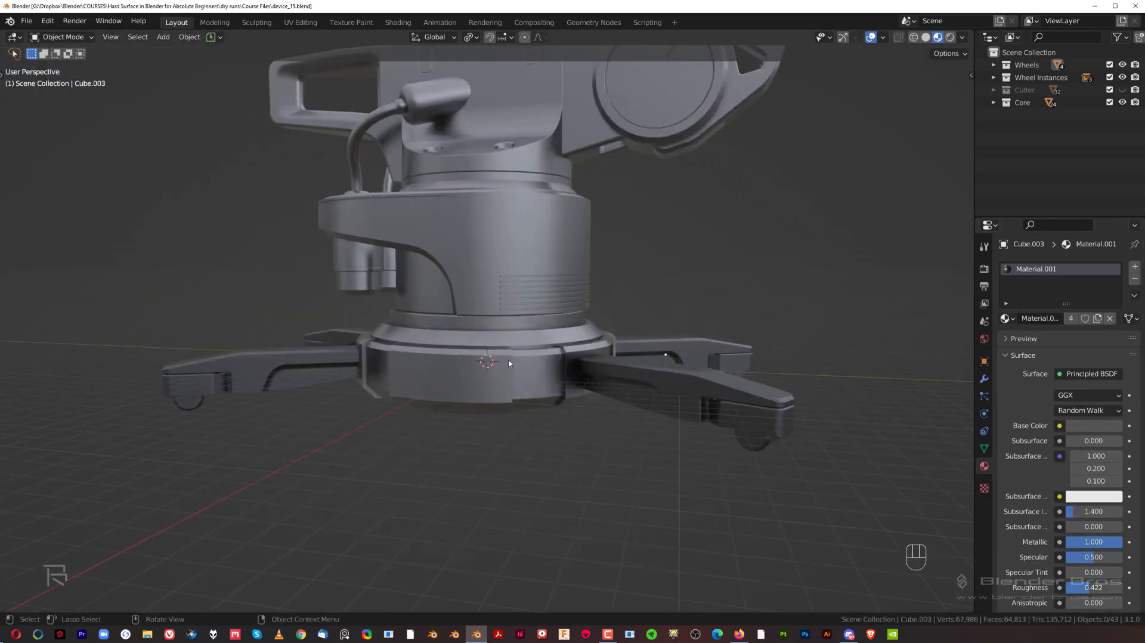
left_click(501, 369)
left_click(669, 391, "shift")
left_click(984, 338)
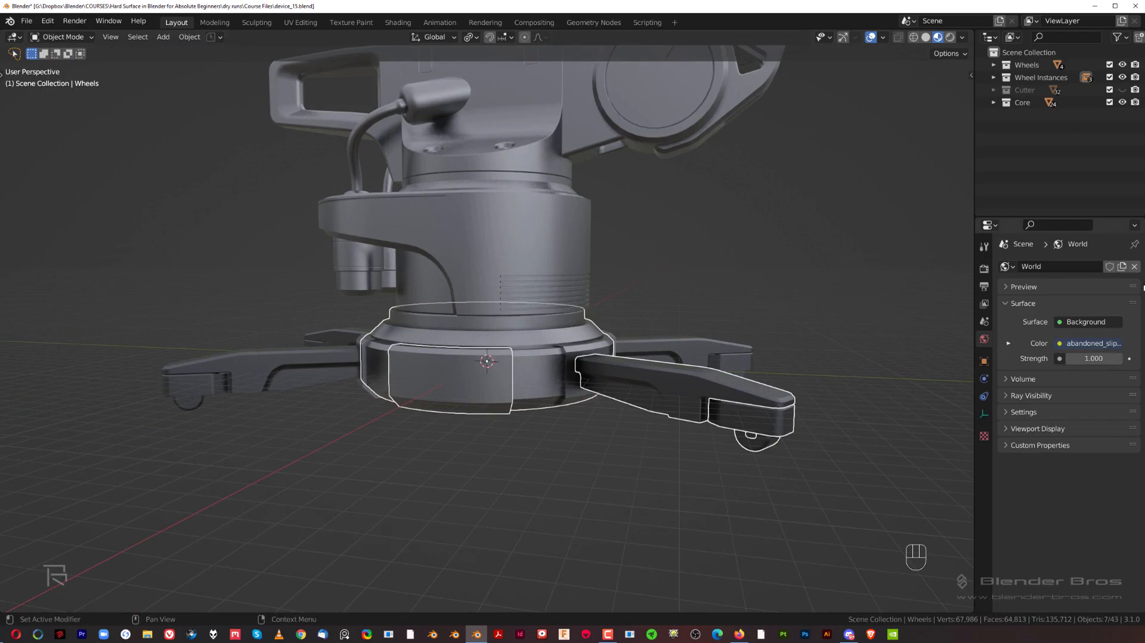
Copy the leg's dark material to the front block and the main ring of the base.
left_click(487, 381)
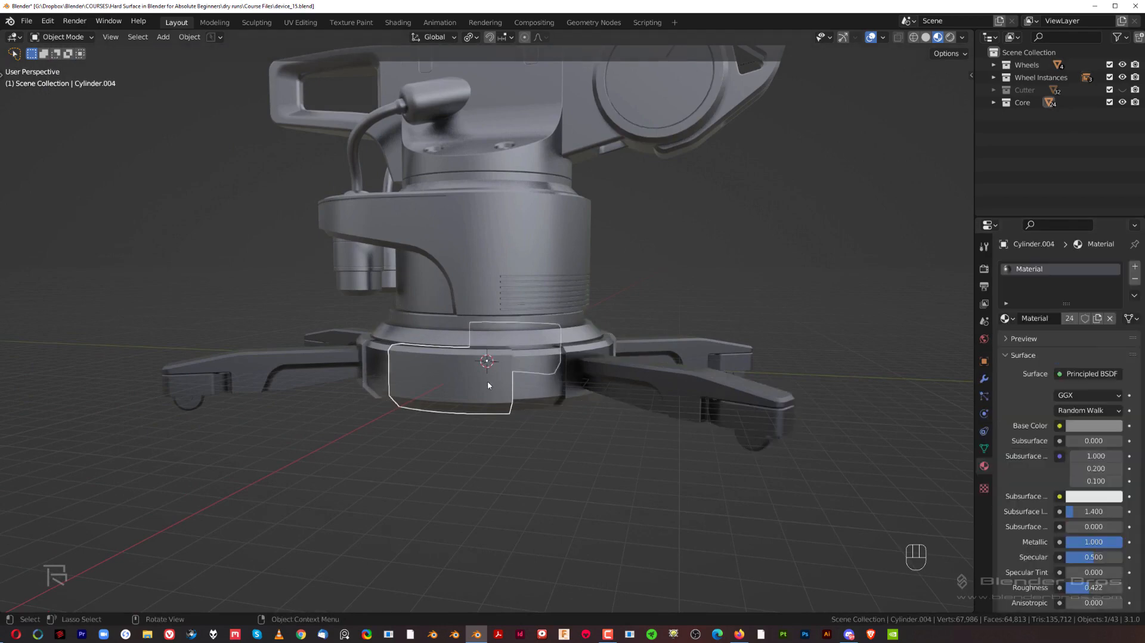
left_click(524, 340, "shift")
left_click(666, 353, "shift")
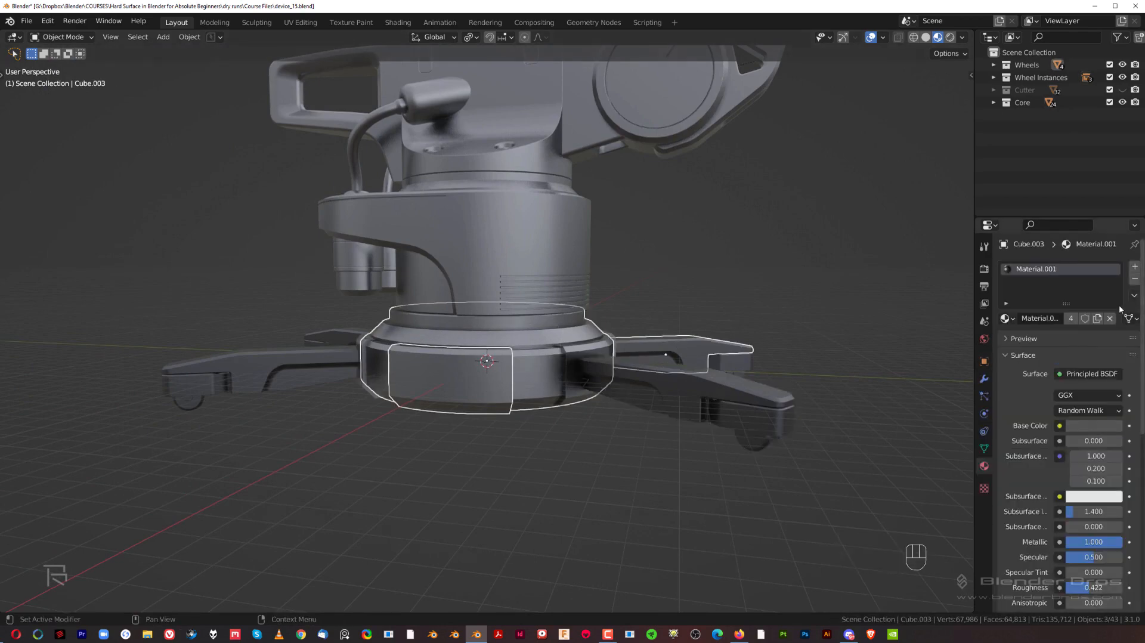
left_click(1134, 294)
left_click(1067, 322)
left_click(665, 312)
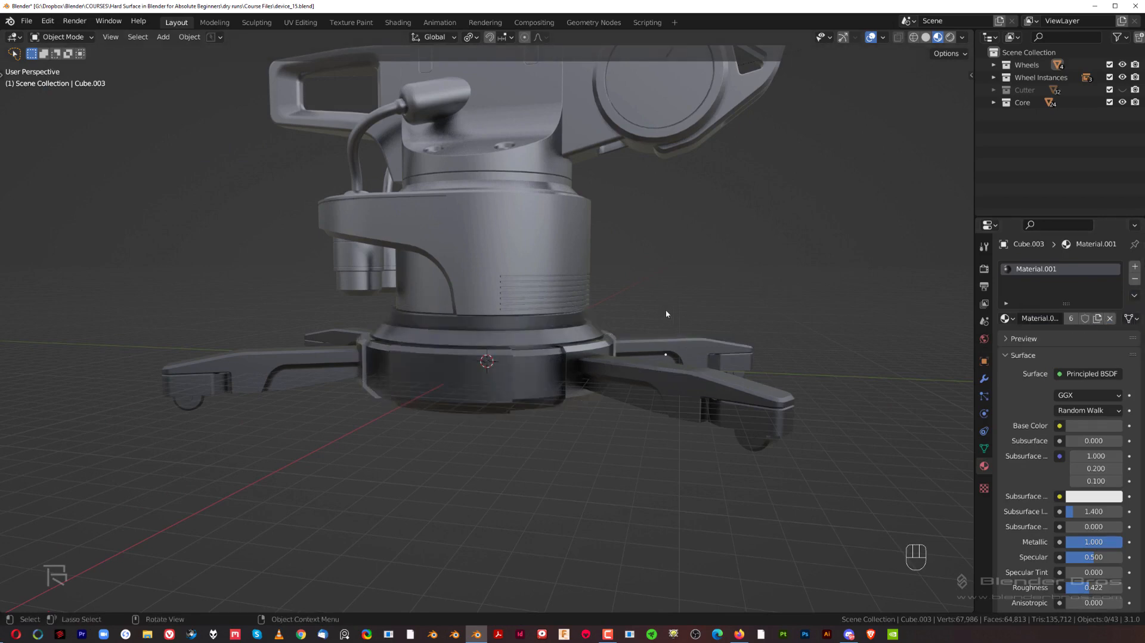
In right orthographic view, copy the base block's dark material to the inner cylinder of the housing above the base.
key("KP_3")
key("KP_5")
left_click(433, 331)
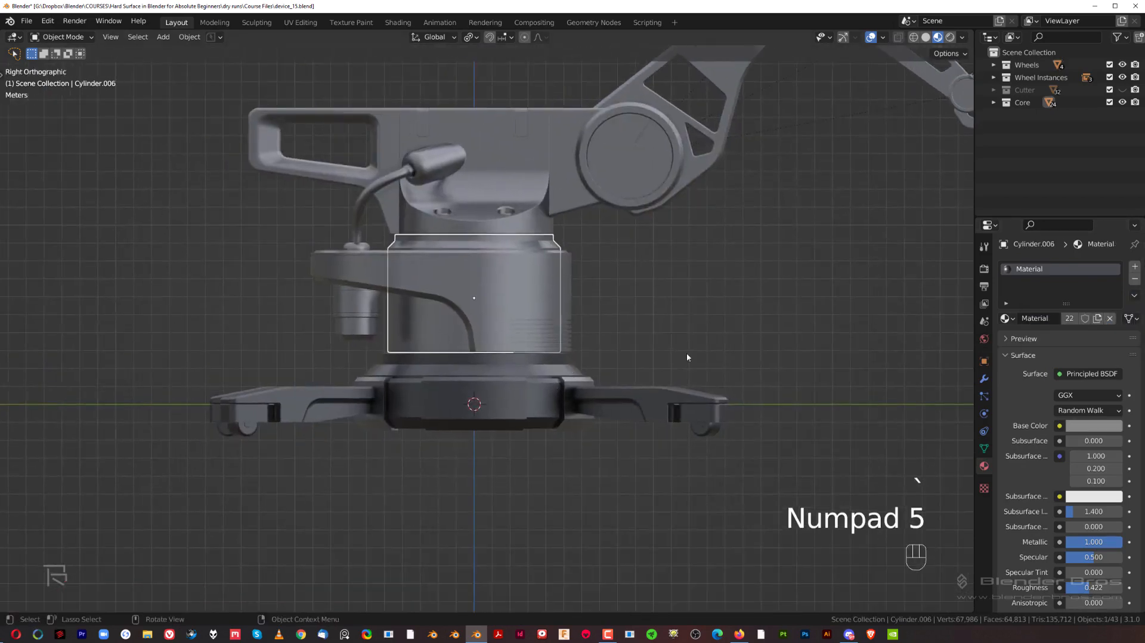
left_click(1134, 294)
left_click(459, 415, "shift")
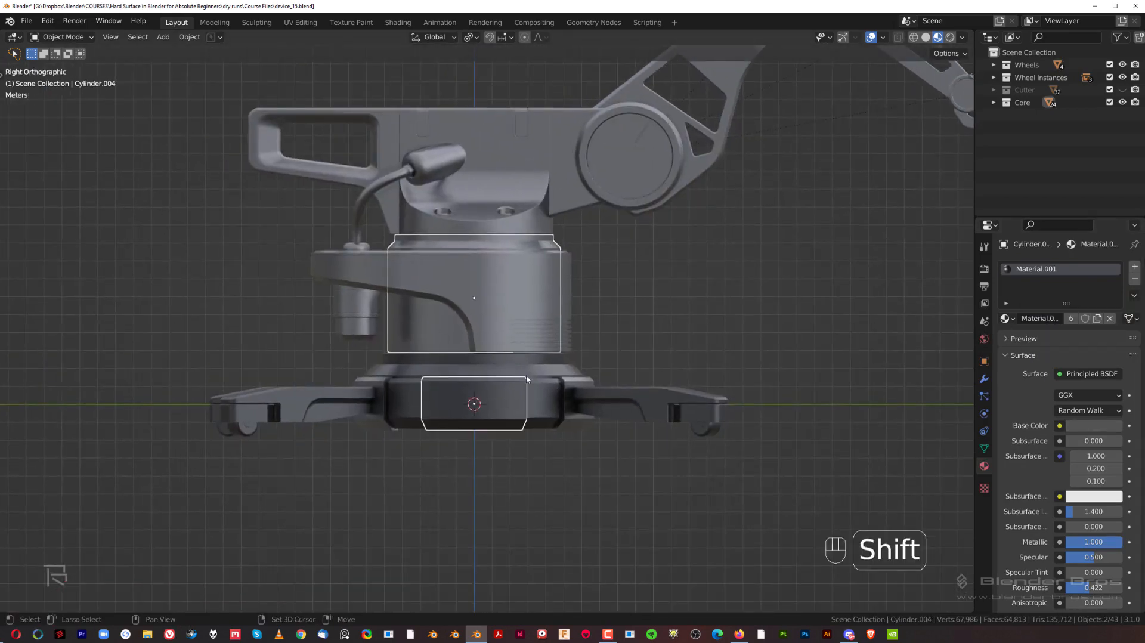
left_click(1135, 294)
left_click(1120, 322)
left_click(843, 287)
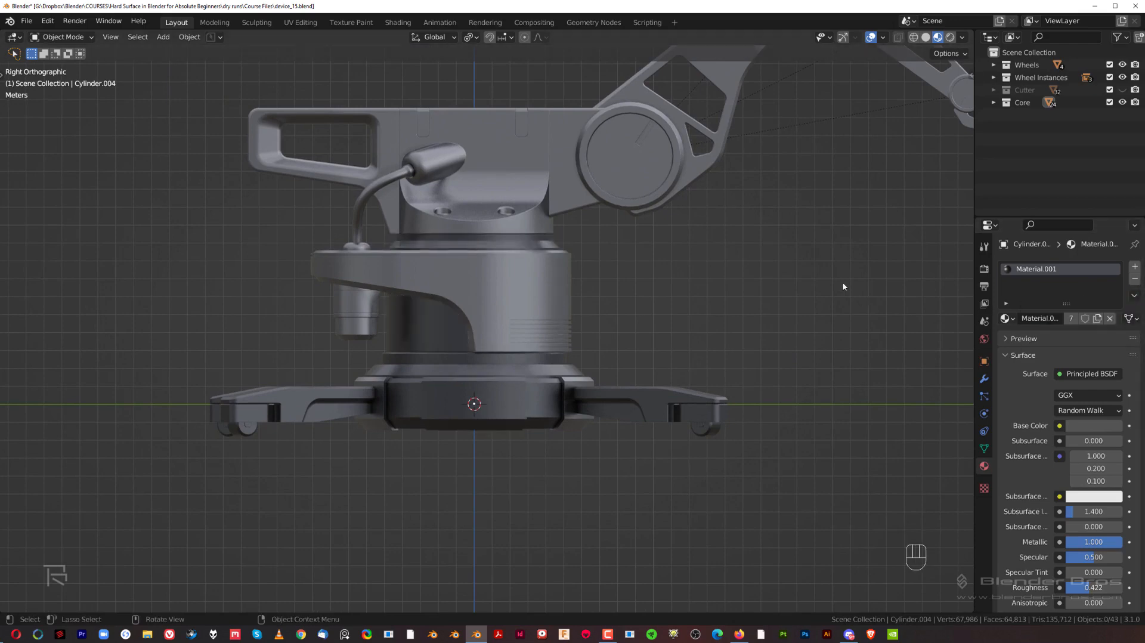
Copy the base block's dark material to the three circular joint caps of the arm.
middle_click_drag(642, 273, 603, 330, "shift")
scroll(603, 331, "down", 1)
middle_click_drag(603, 330, 554, 361, "shift")
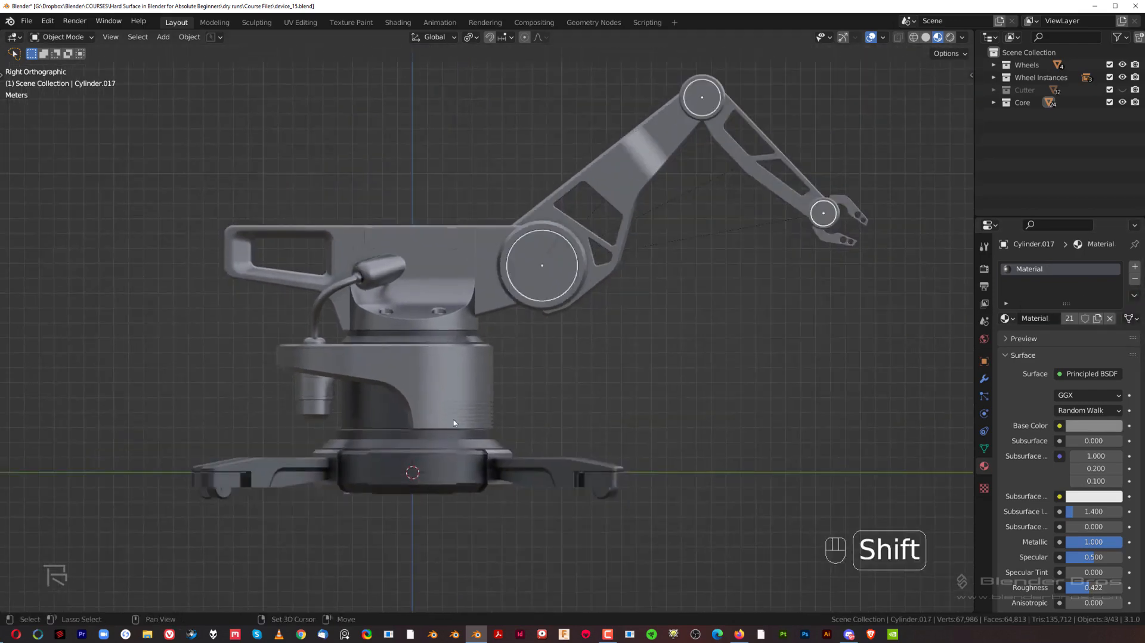
left_click(528, 460, "shift")
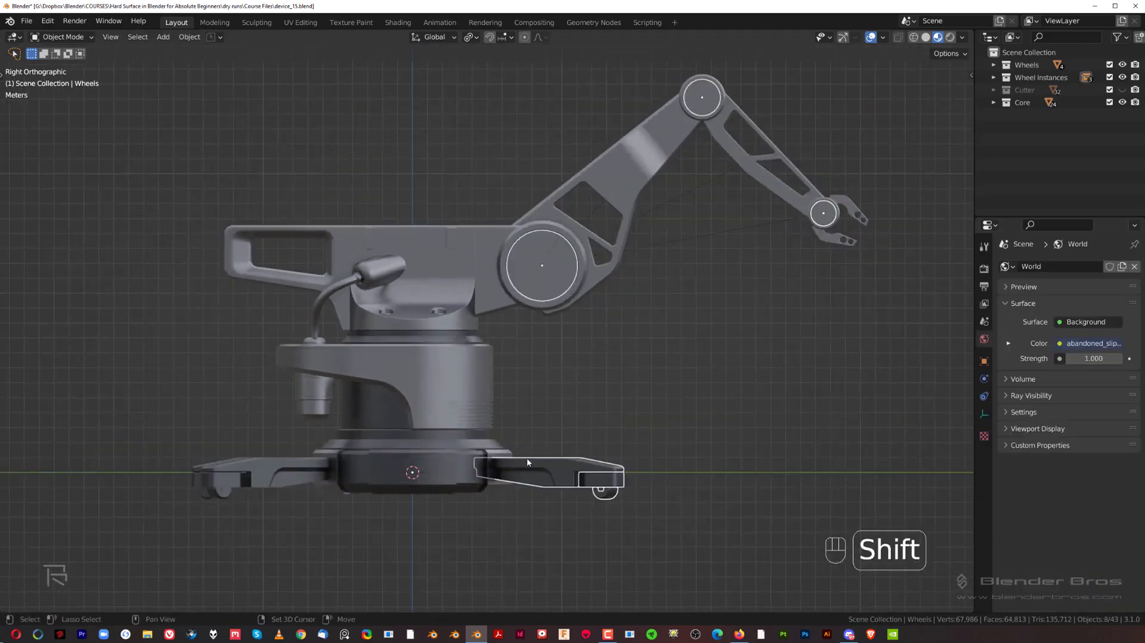
key("ctrl+z")
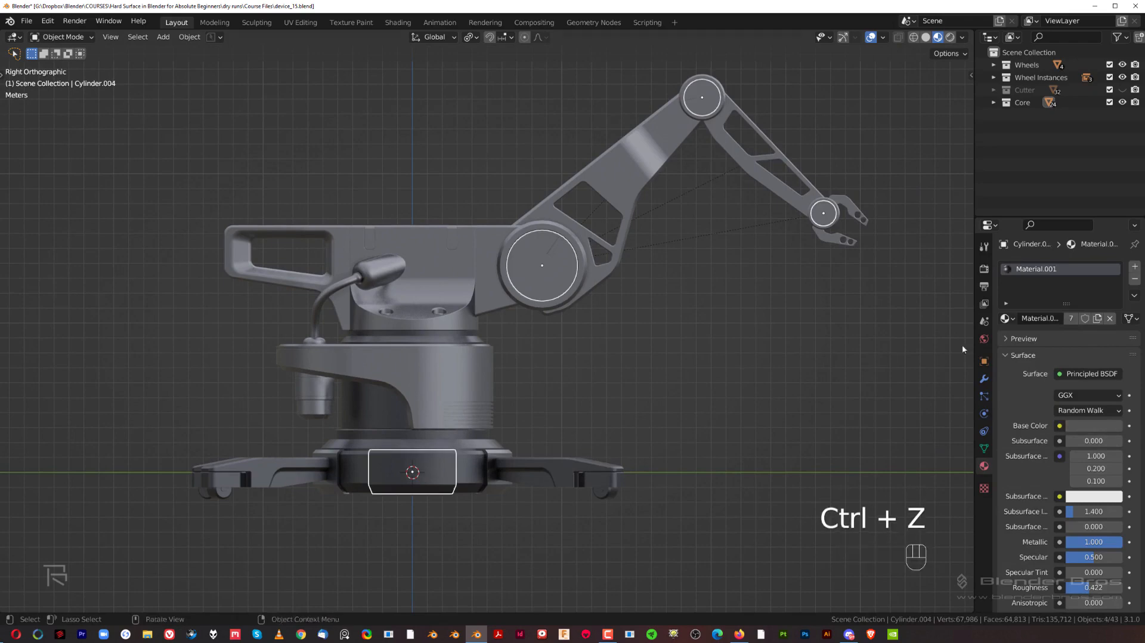
left_click(1135, 295)
left_click(1049, 302)
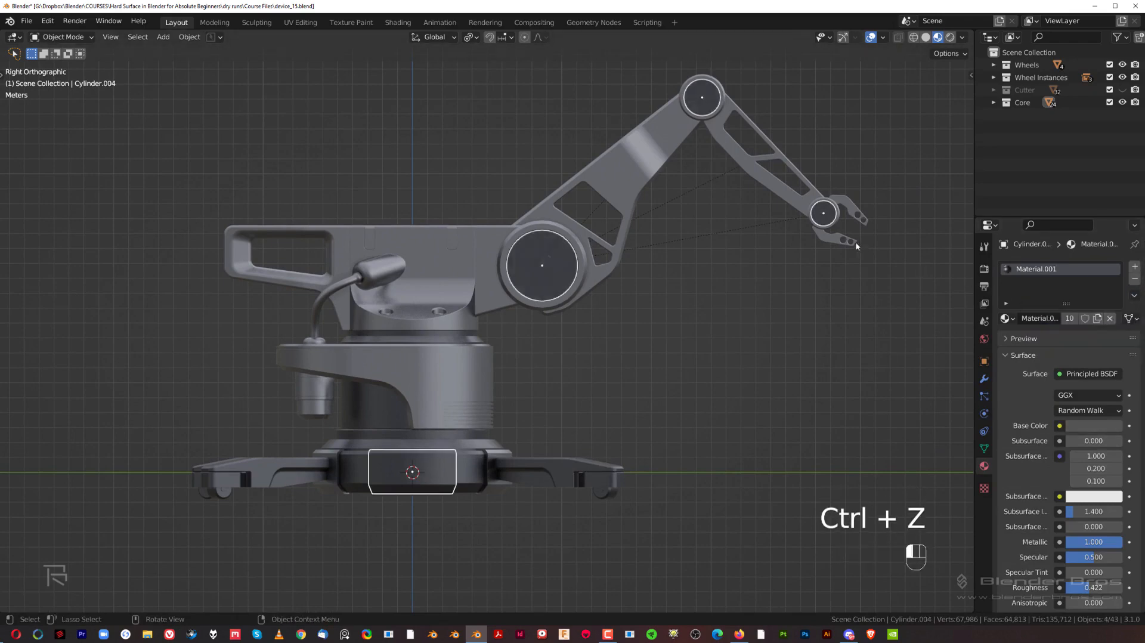
Copy the inner housing cylinder's dark material to both gripper claws.
left_click(842, 237)
left_click(858, 213, "shift")
left_click(442, 386, "shift")
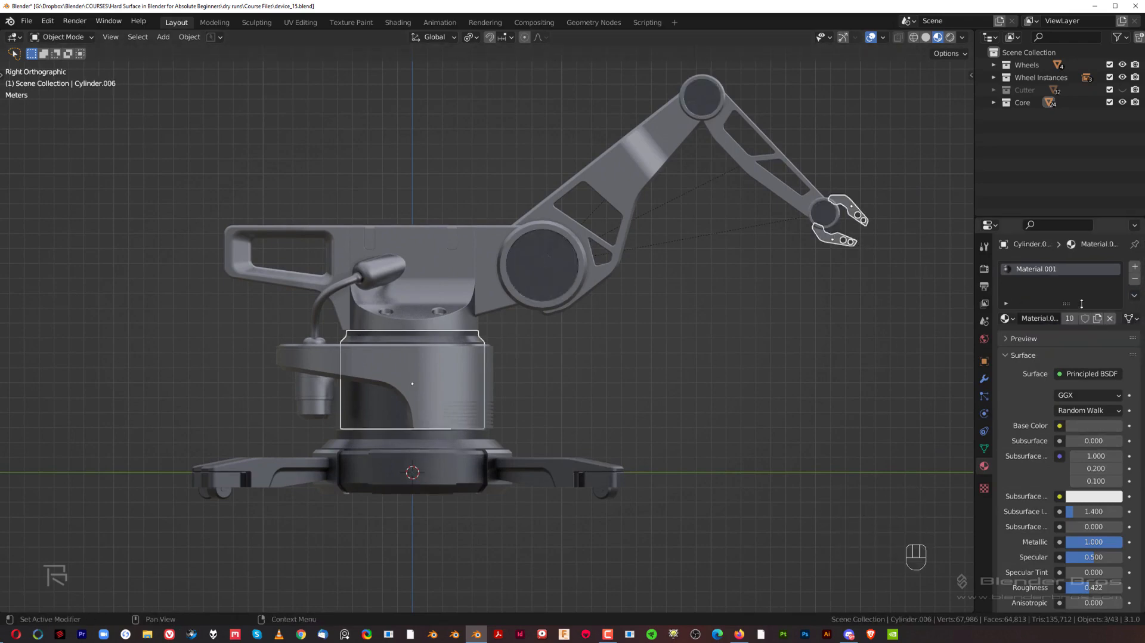
left_click(1134, 295)
left_click(1049, 305)
left_click(774, 336)
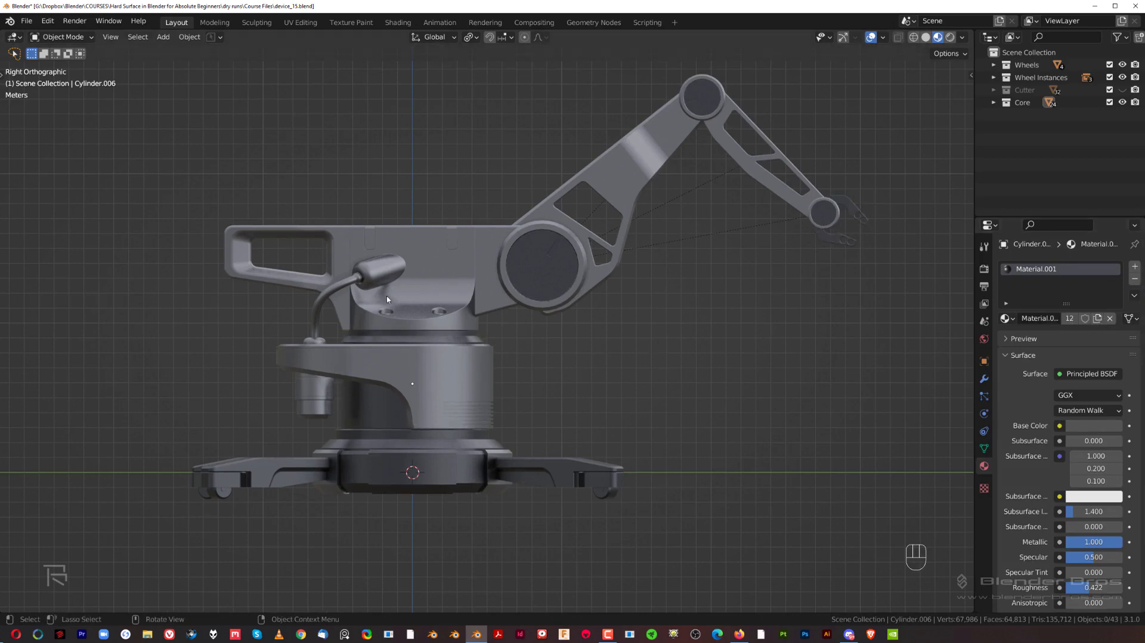
Copy the forearm's lighter shared material back to the three circular joint caps.
key("shift")
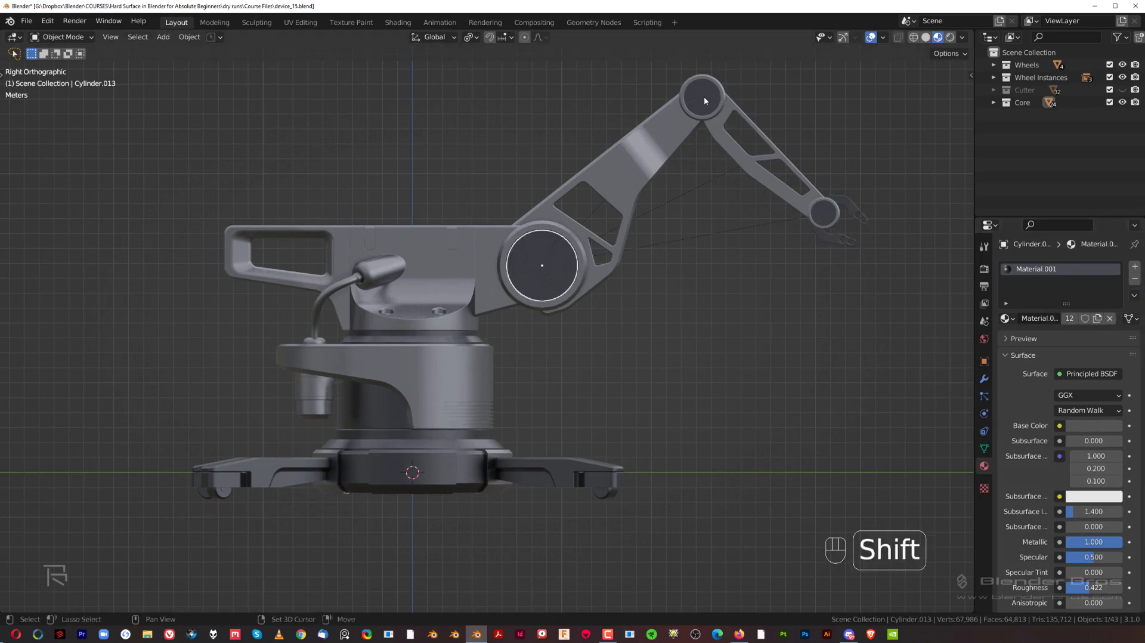
left_click(823, 216, "shift")
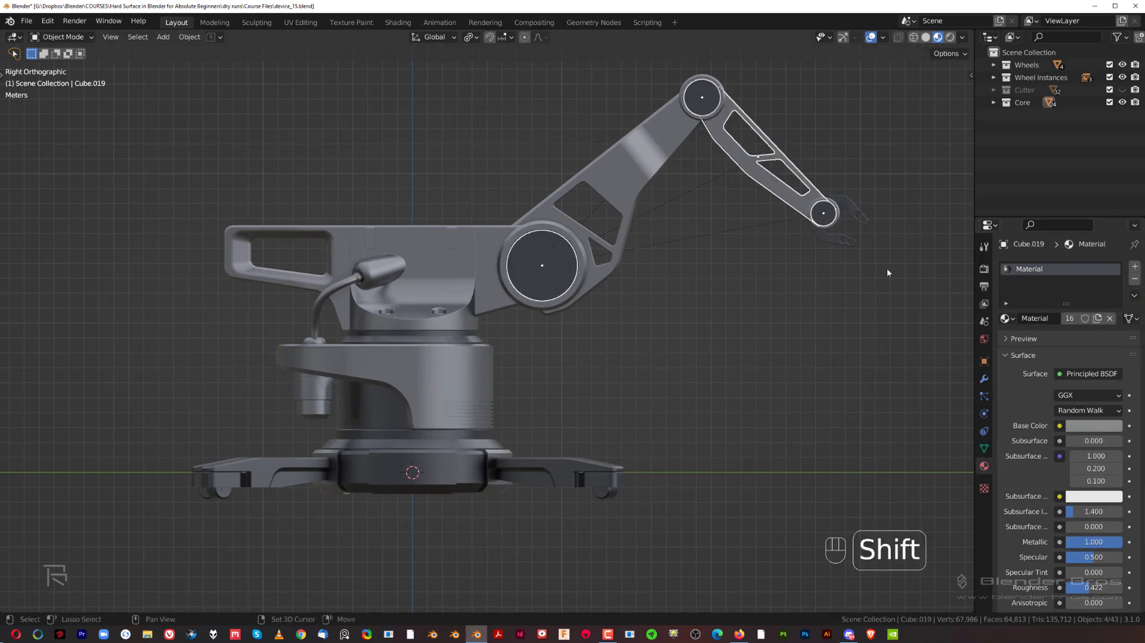
left_click(1138, 296)
left_click(1067, 314)
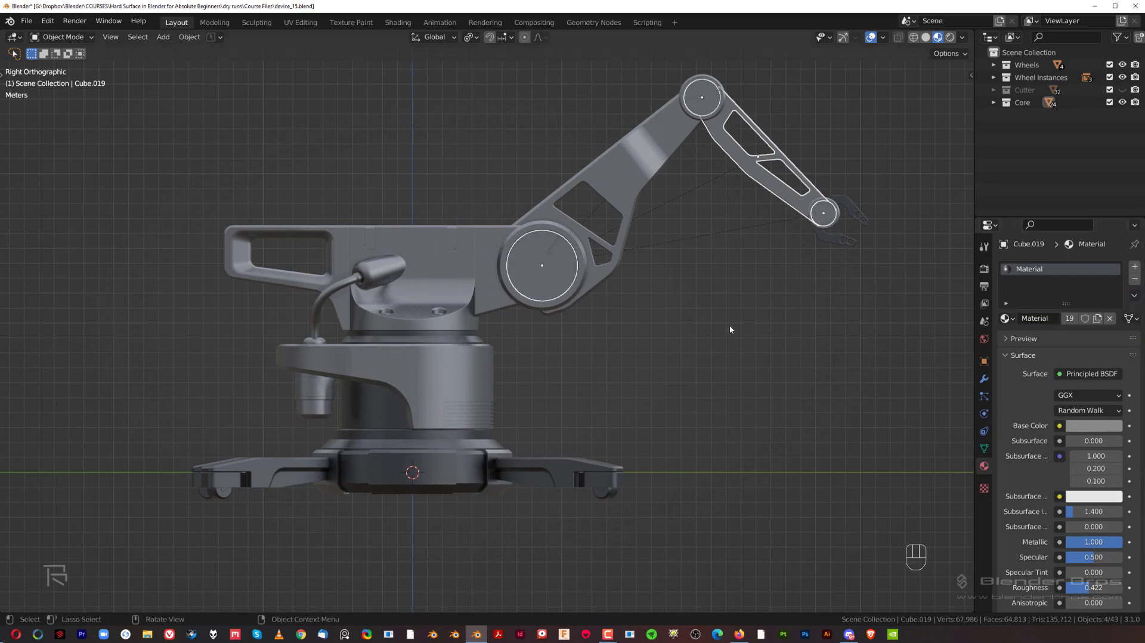
Copy the inner housing cylinder's dark material to the outer rings of the arm joints and the forearm.
left_click(584, 258)
key("shift")
left_click(823, 201, "shift")
left_click(795, 194, "shift")
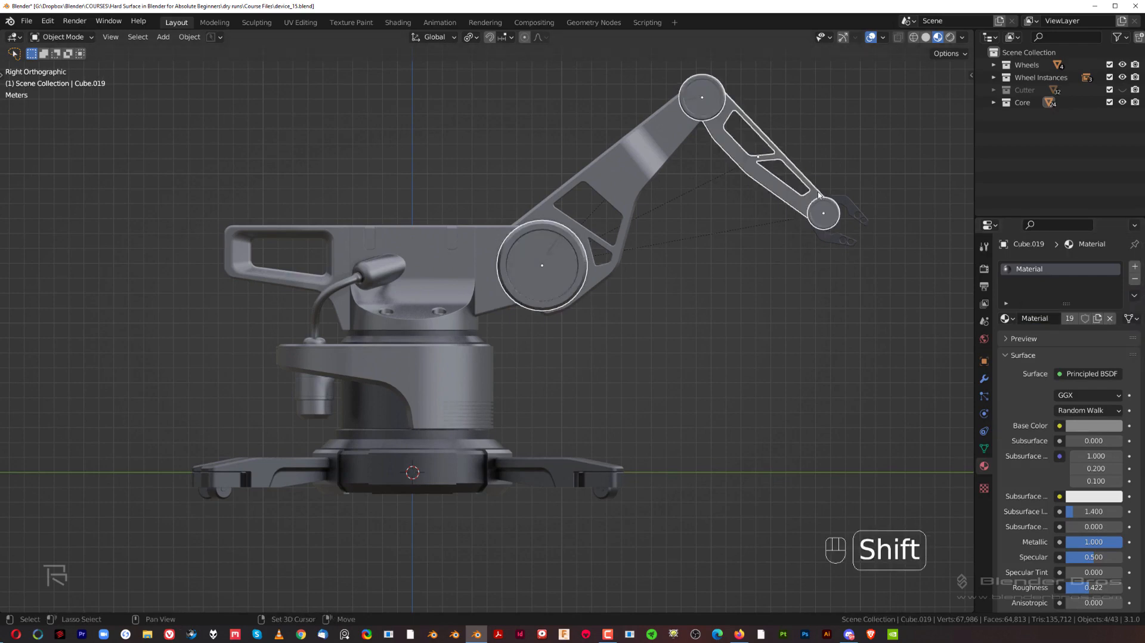
left_click(459, 352, "shift")
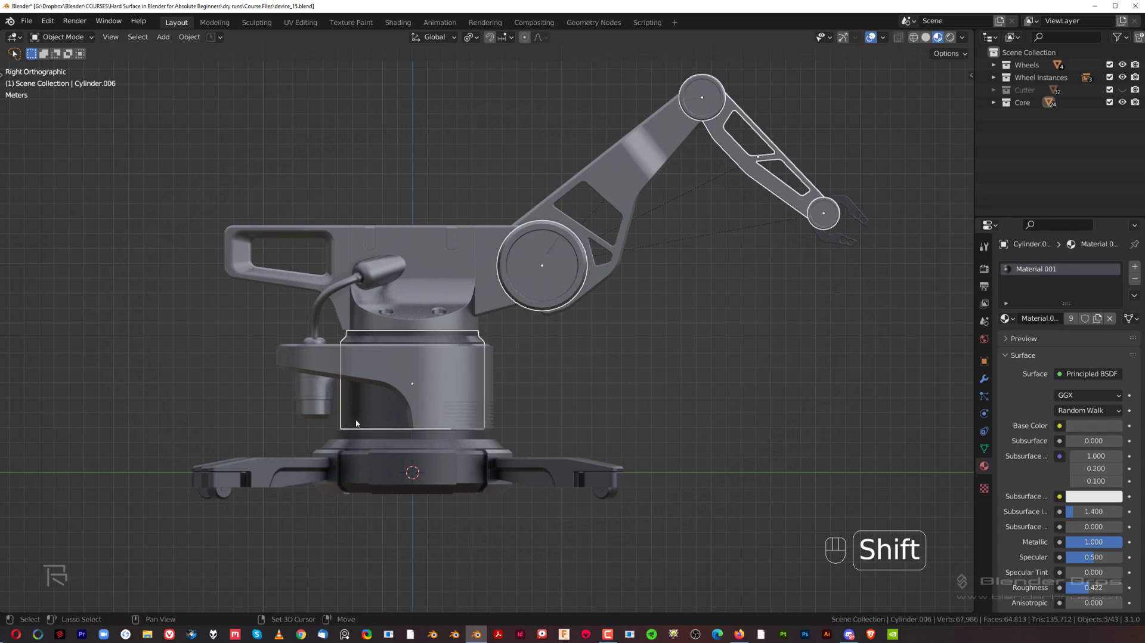
left_click(1134, 296)
left_click(1116, 312)
left_click(1133, 295)
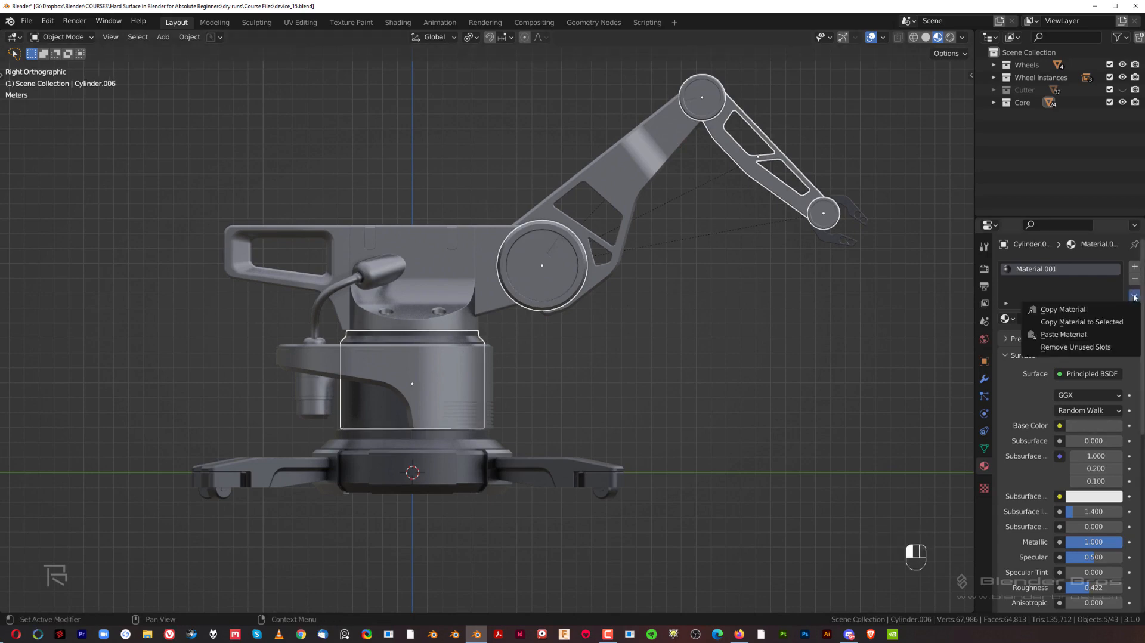
left_click(1088, 322)
left_click(740, 339)
Copy the upper arm's lighter shared material back to the forearm.
left_click(769, 170)
left_click(682, 158, "shift")
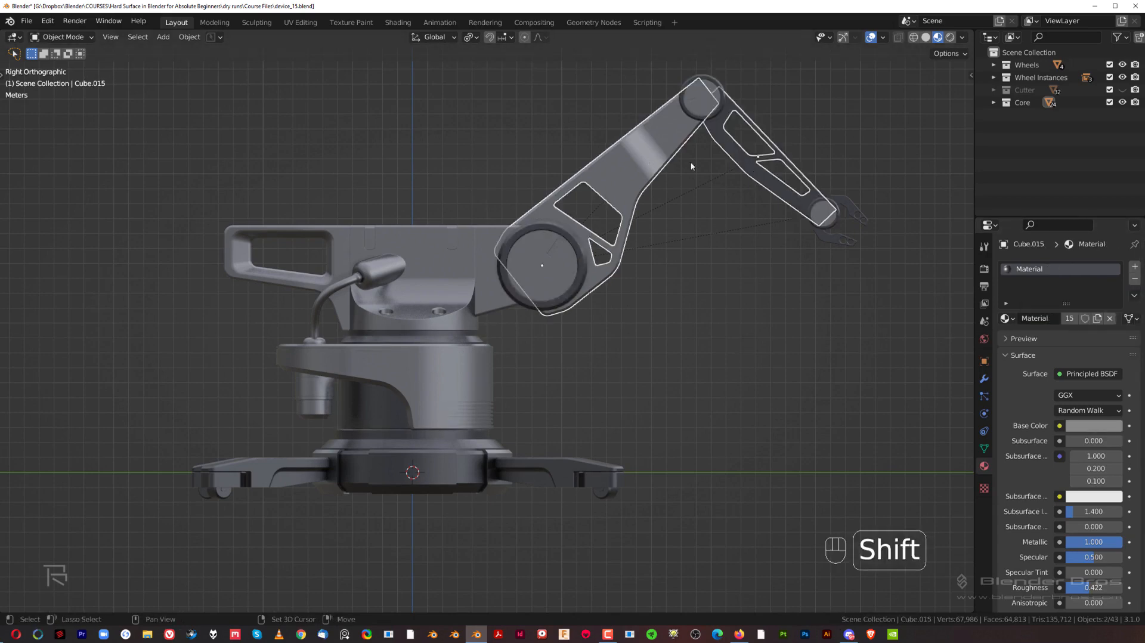
left_click(1134, 296)
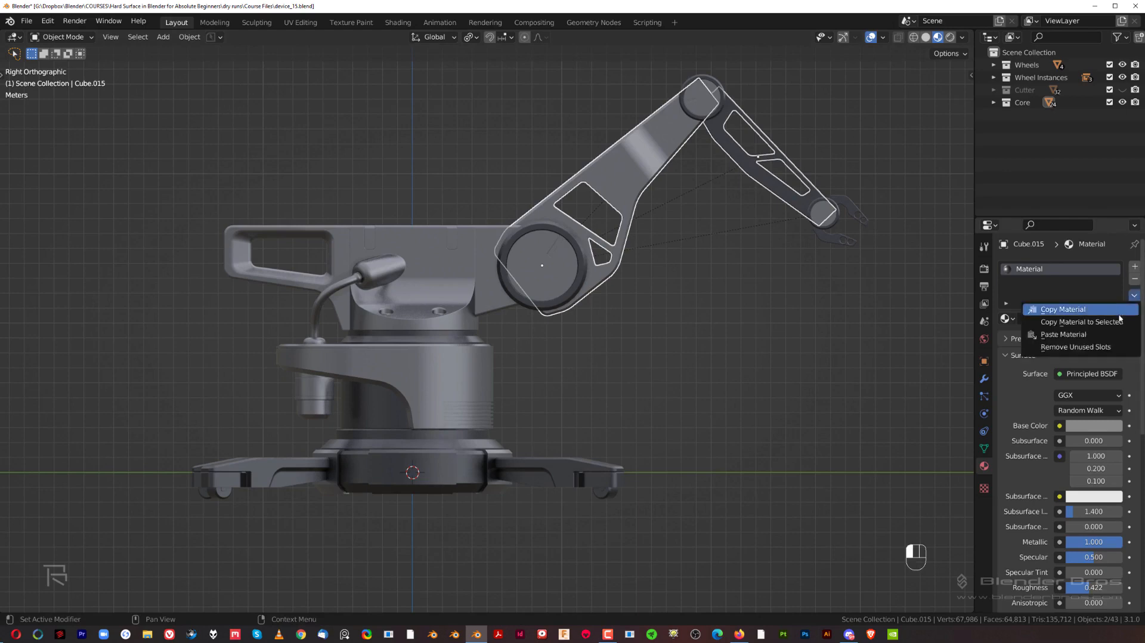
left_click(1089, 325)
left_click(782, 311)
Select the curved hoses behind the housing and make their shared material a single-user copy.
middle_click_drag(782, 312, 660, 336, "shift")
scroll(525, 335, "down", 2)
scroll(525, 335, "up", 3)
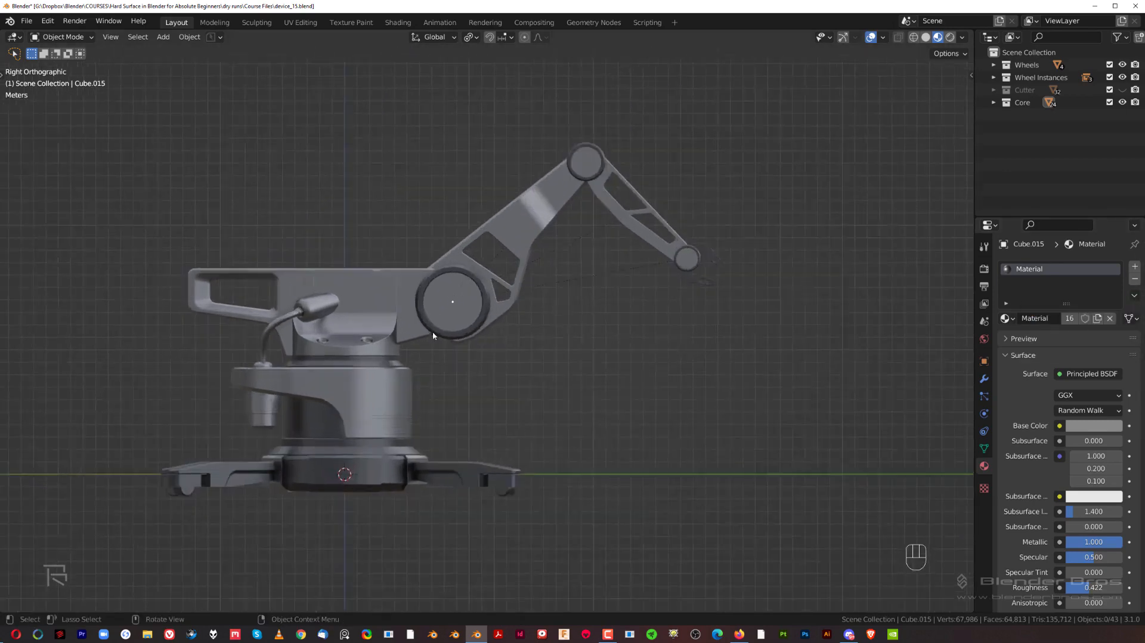
middle_click_drag(518, 333, 539, 319)
key("grave")
left_click(340, 301)
left_click(337, 299)
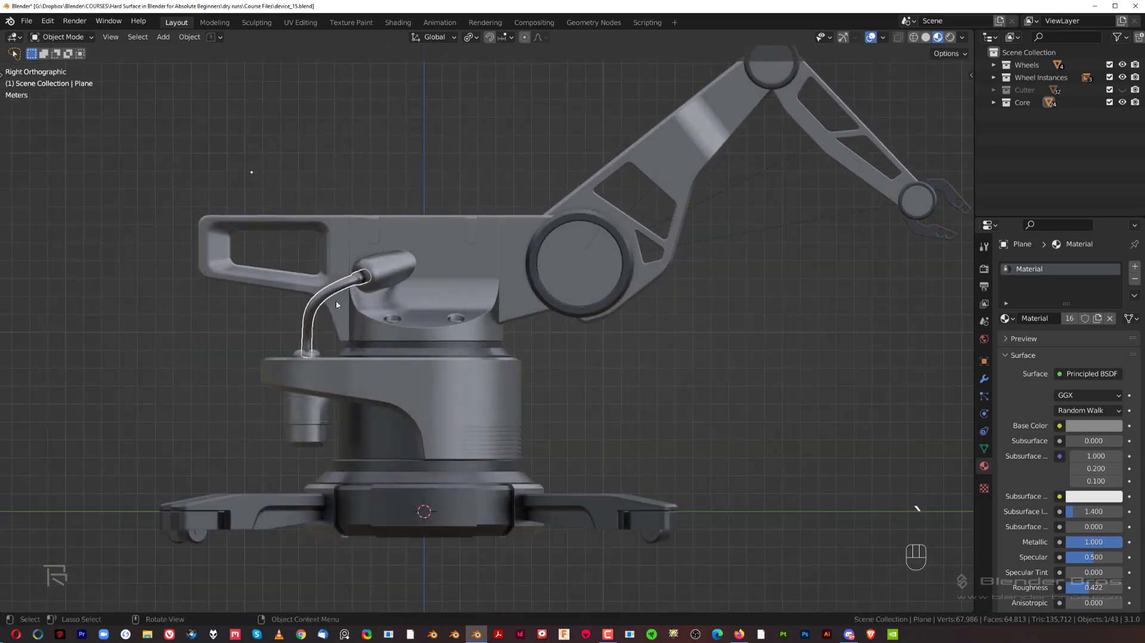
middle_click_drag(335, 300, 663, 338)
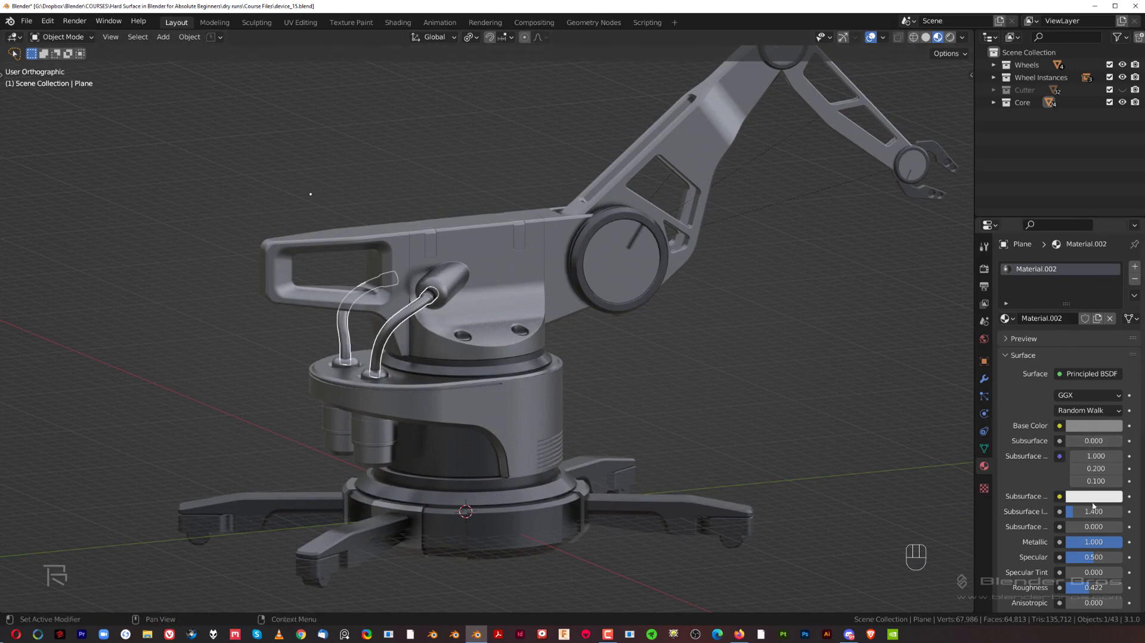
Set the hose material's Metallic to 0 and Roughness to 0.797, and darken its Base Color to near black.
left_click_drag(1112, 542, 1066, 541)
left_click(1093, 430)
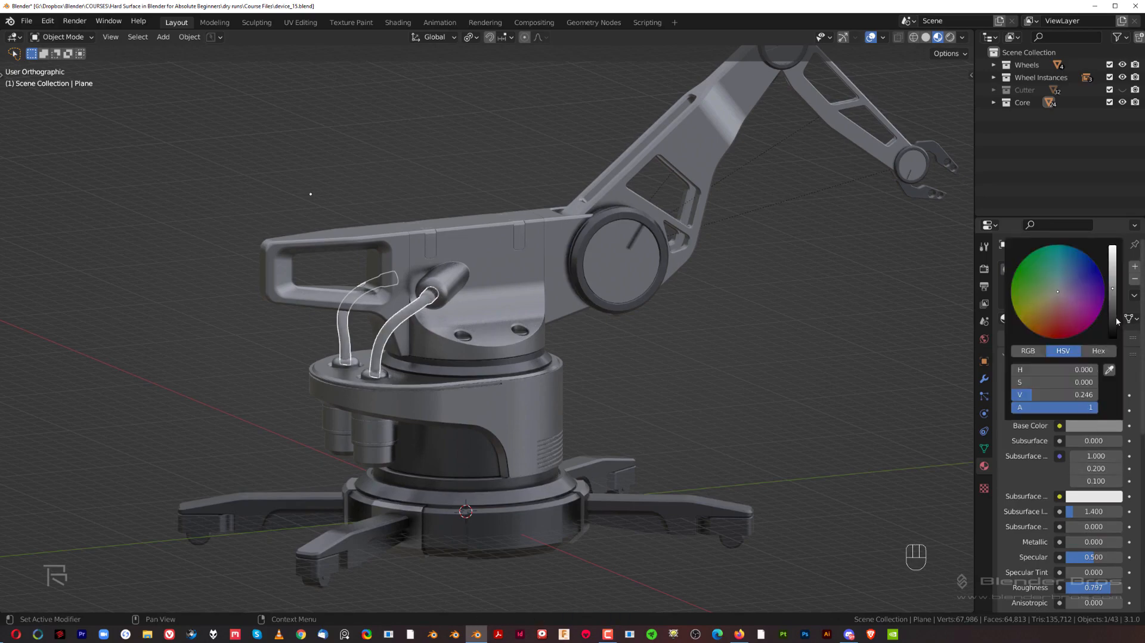
left_click_drag(1116, 319, 1115, 329)
left_click(815, 379)
Copy the inner housing cylinder's dark metal material to the canister below the hoses.
scroll(814, 379, "up", 2)
middle_click_drag(814, 379, 596, 289)
scroll(481, 235, "up", 2)
scroll(481, 234, "down", 2)
scroll(398, 363, "down", 1)
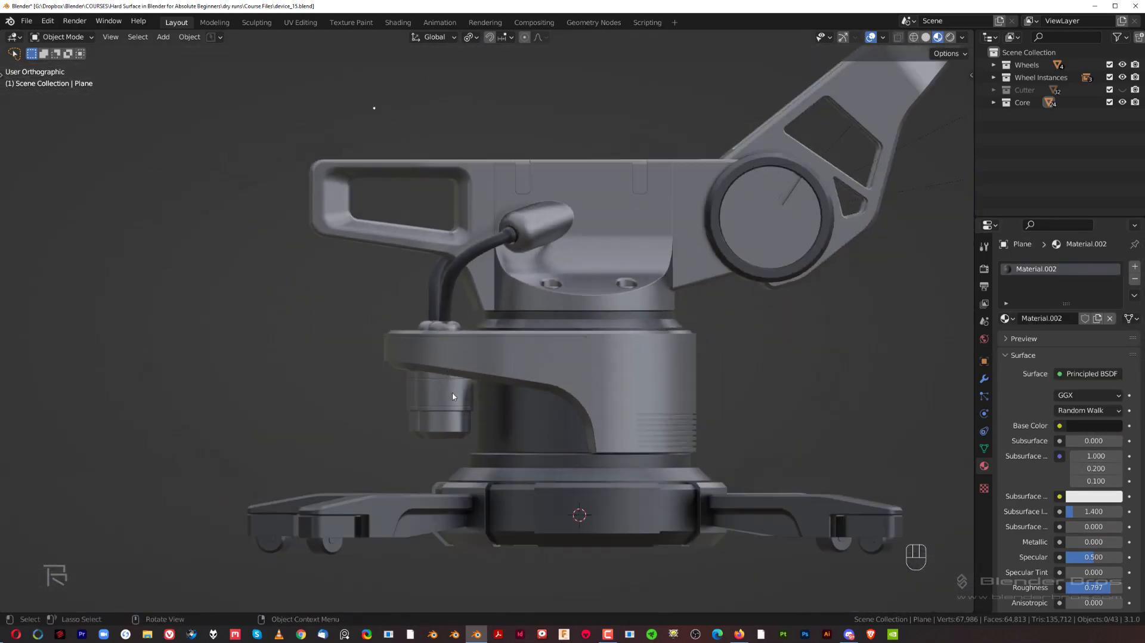
left_click(451, 394)
left_click(442, 428)
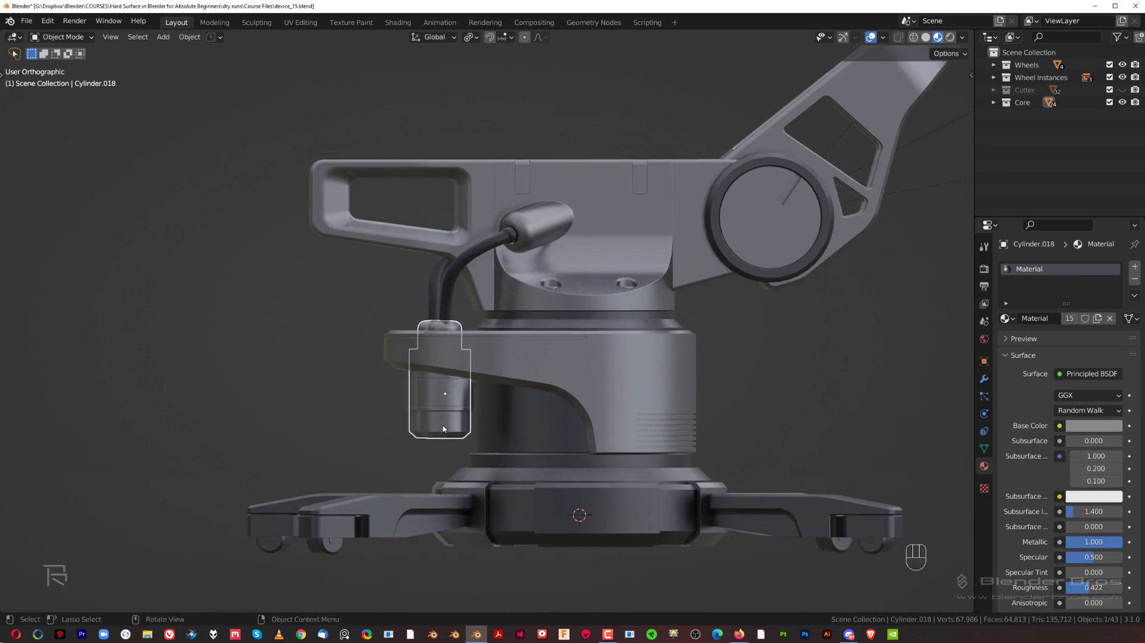
left_click(488, 396, "shift")
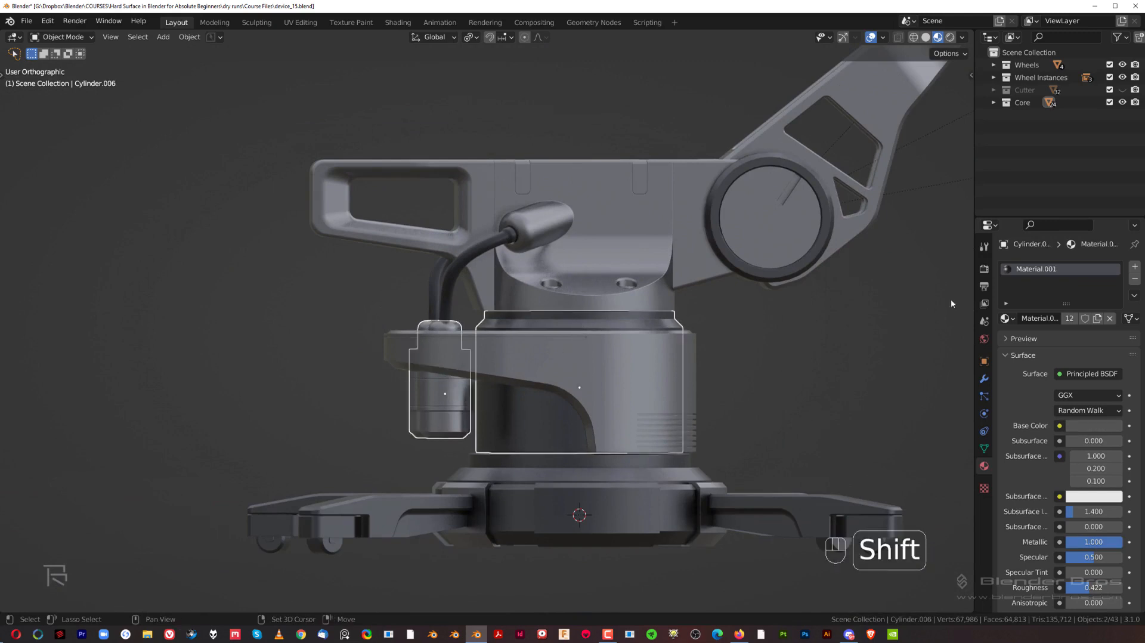
left_click(1134, 294)
left_click(1073, 322)
left_click(835, 345)
Copy the hose's near-black material to the sleeve around the canister below the hoses.
key("grave")
left_click(885, 341)
scroll(793, 357, "down", 1)
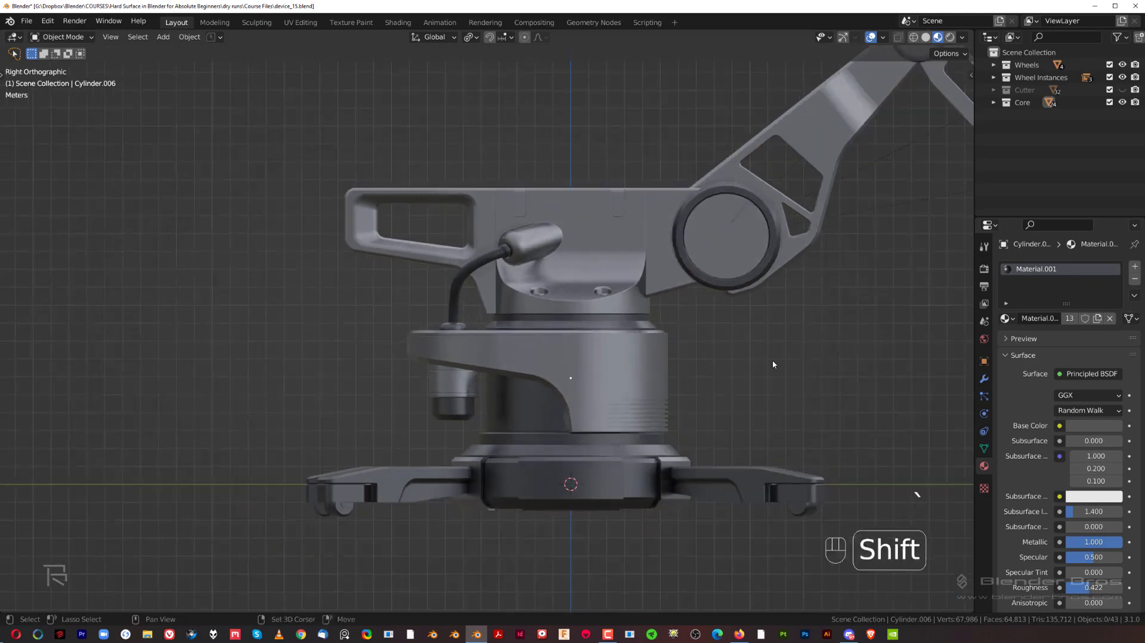
scroll(650, 334, "up", 1)
middle_click_drag(772, 359, 635, 313, "shift")
left_click(340, 349)
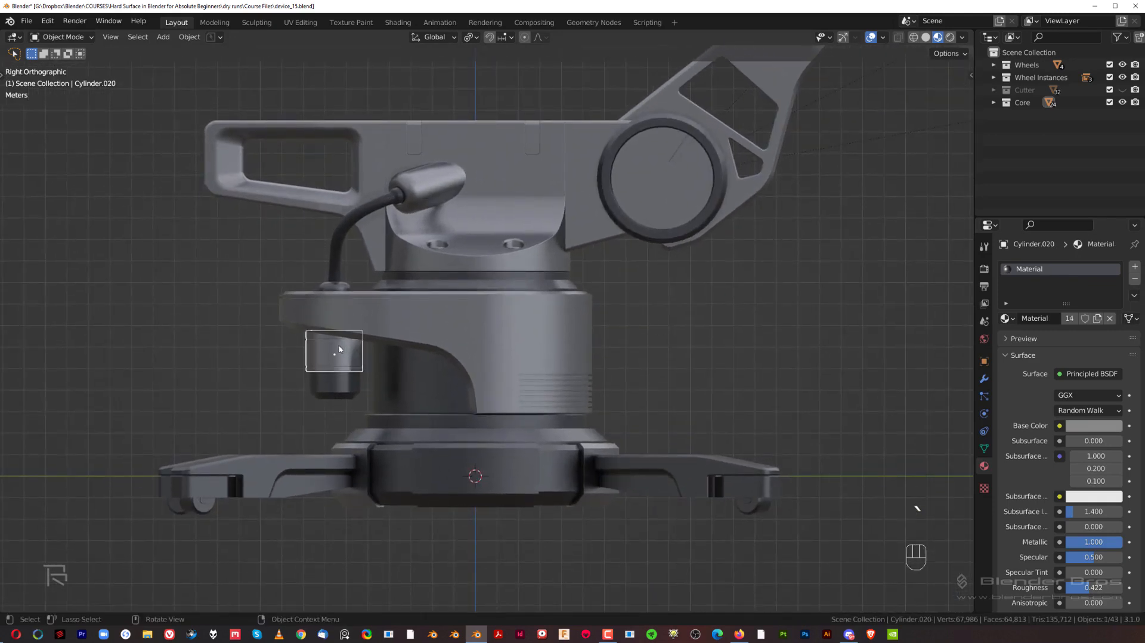
left_click(548, 307, "shift")
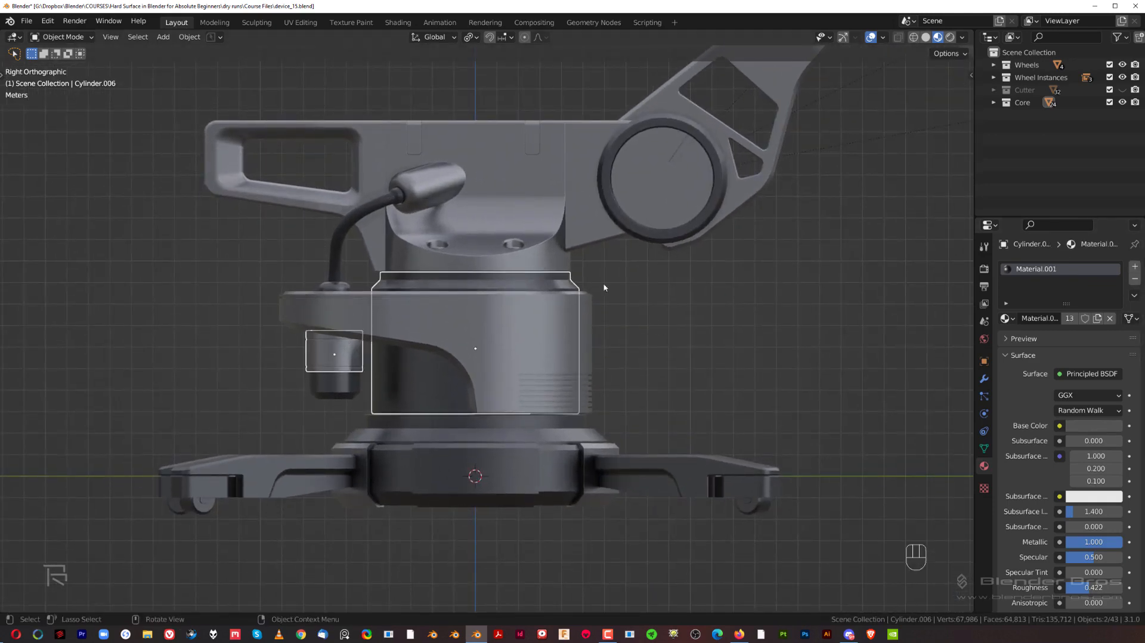
left_click(292, 359)
left_click(322, 358)
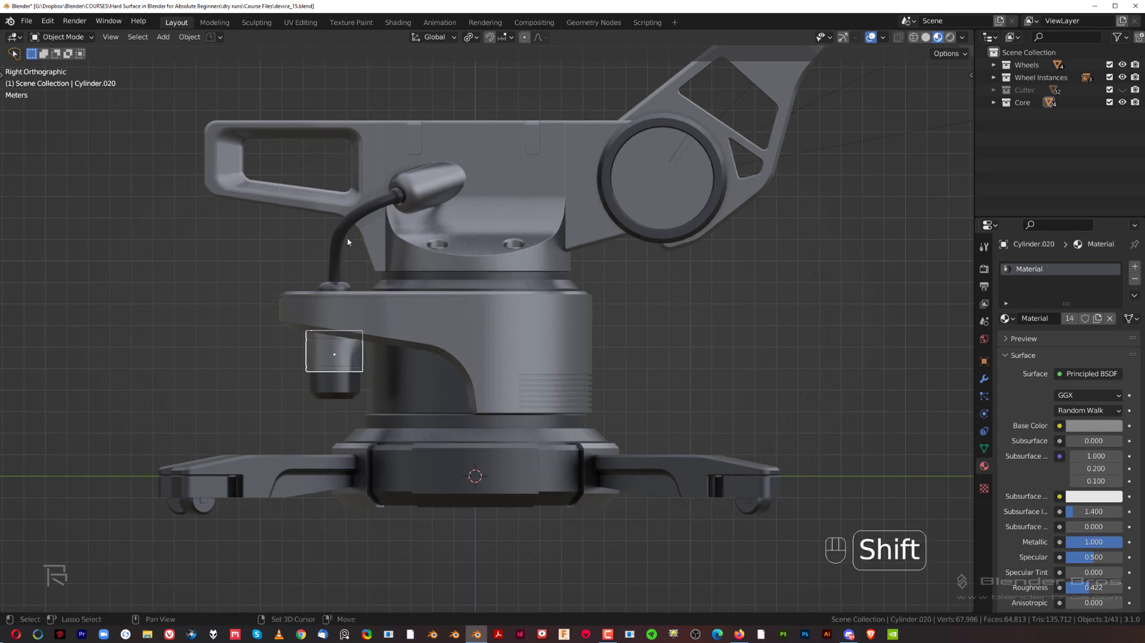
left_click(343, 238, "shift")
left_click(1134, 295)
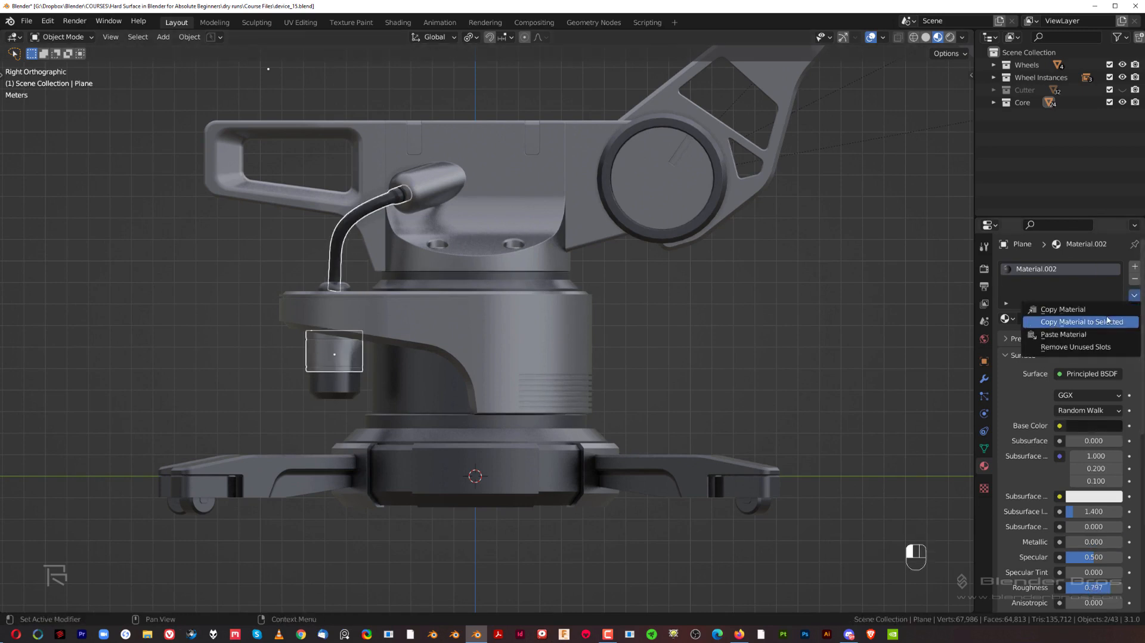
left_click(1050, 319)
left_click(899, 302)
Copy the base ring's dark metal material to the leg mounting brackets around the base.
middle_click_drag(686, 347, 801, 362, "shift")
left_click(679, 385)
left_click(667, 383, "shift")
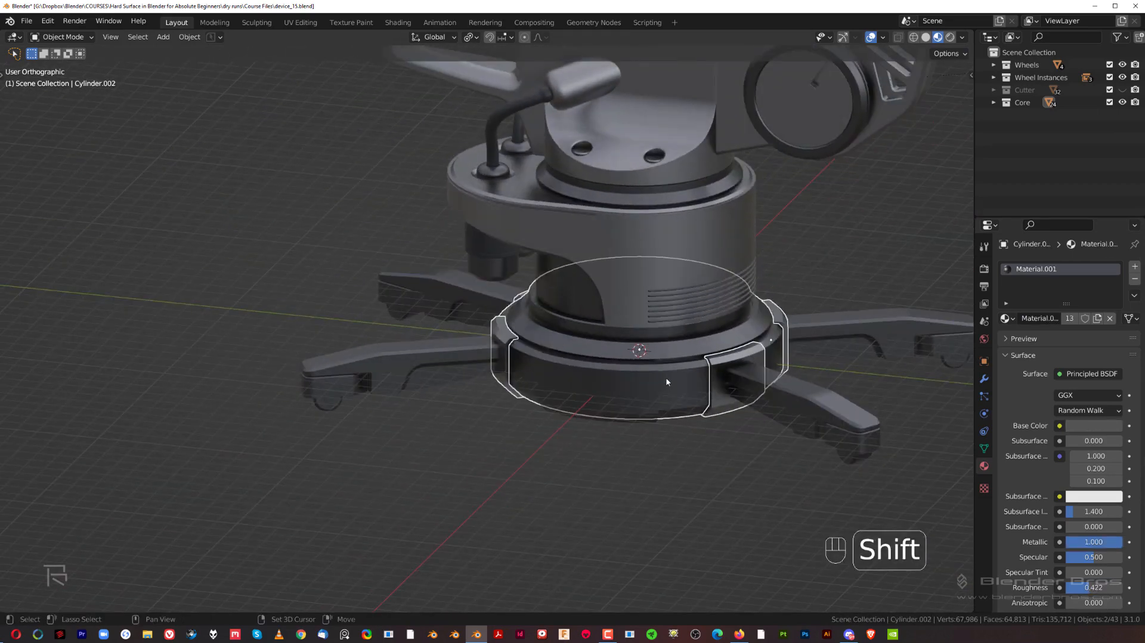
left_click(1134, 296)
left_click(1129, 317)
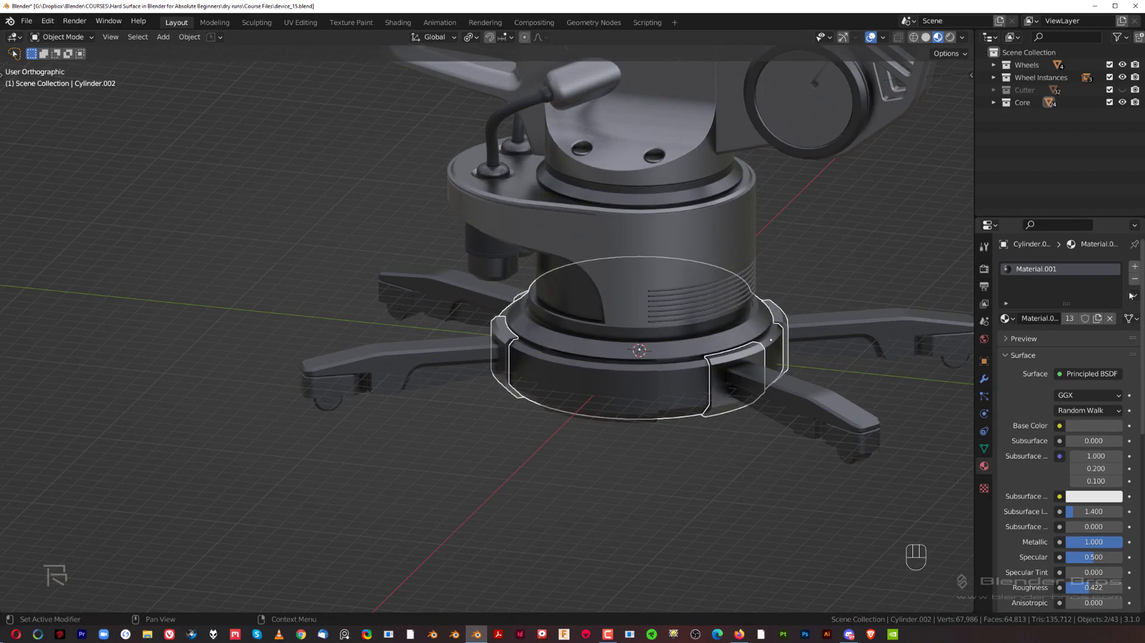
Copy Material.001 from the round base to the other selected base part and deselect everything.
left_click(1135, 295)
left_click(1097, 322)
left_click(842, 271)
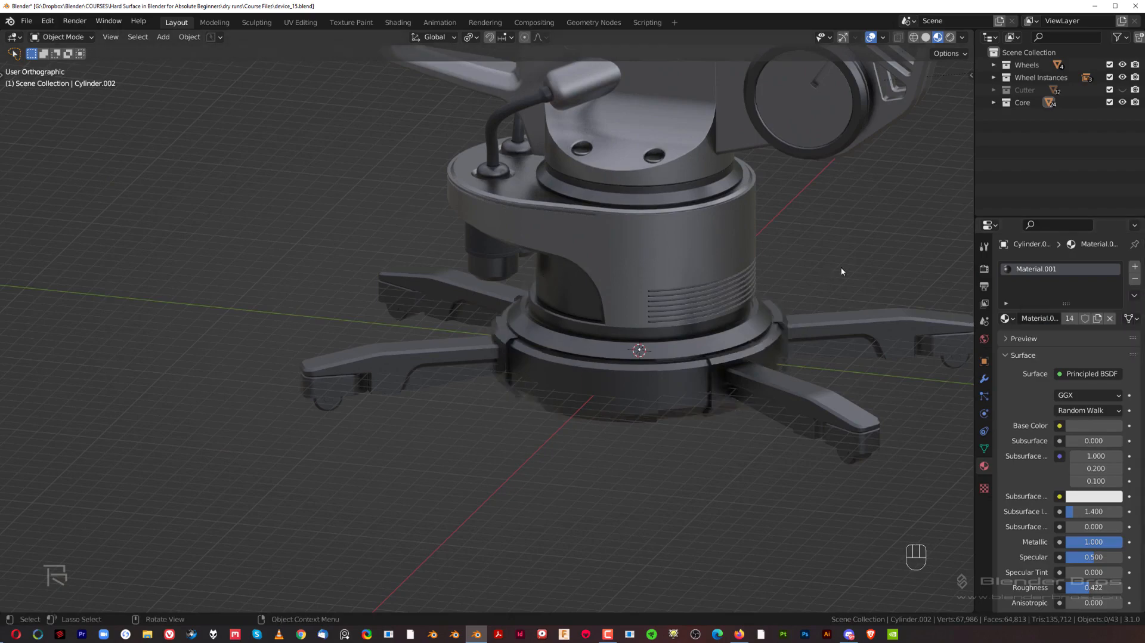
In the turret body's mesh, select the cap faces of all four recessed bolts on both sides.
key("grave")
scroll(724, 257, "down", 2)
middle_click_drag(724, 257, 661, 304, "shift")
scroll(511, 304, "up", 3)
middle_click_drag(483, 227, 525, 362)
middle_click_drag(525, 361, 566, 364)
scroll(560, 363, "up", 3)
middle_click_drag(561, 364, 517, 332, "shift")
left_click(536, 323)
key("Tab")
left_click(547, 317)
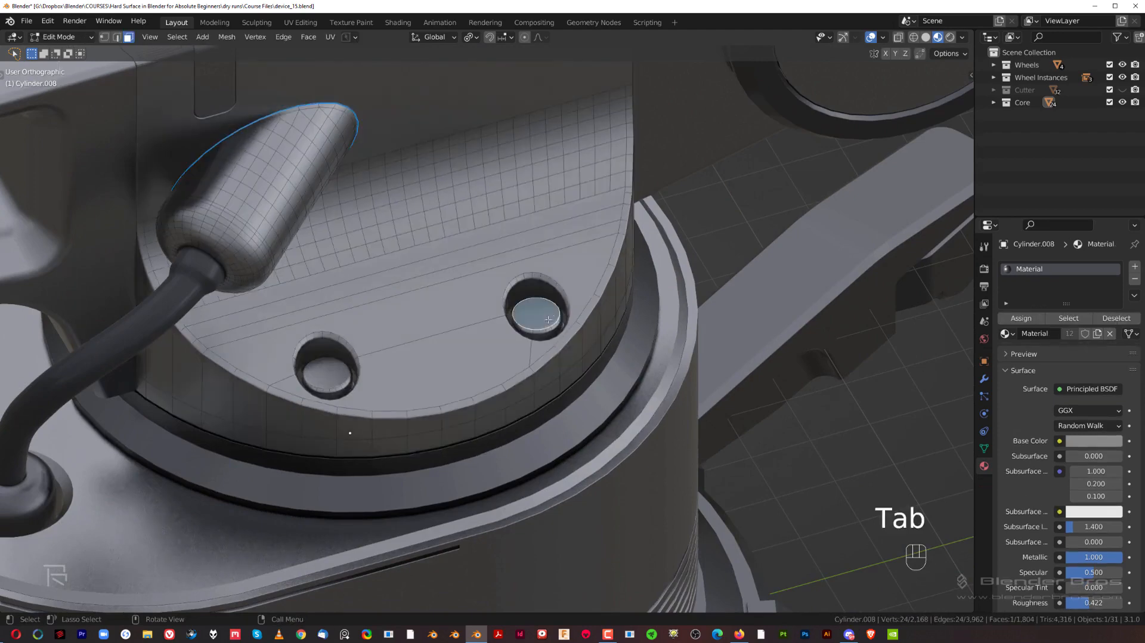
left_click(332, 379, "shift")
scroll(332, 380, "down", 5)
middle_click_drag(333, 380, 434, 256)
left_click(374, 389, "shift")
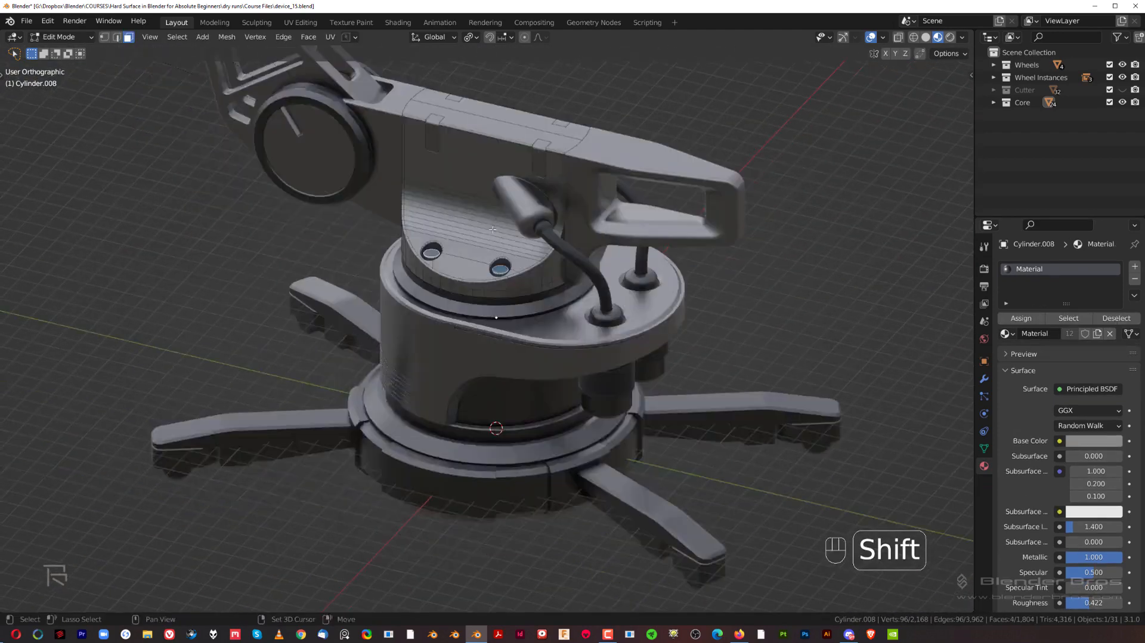
Grow the selection to cover the complete bolts and separate them from the turret body into their own object.
scroll(489, 256, "up", 6)
middle_click_drag(560, 232, 562, 335, "shift")
key("ctrl+KP_Add")
key("ctrl+KP_Add")
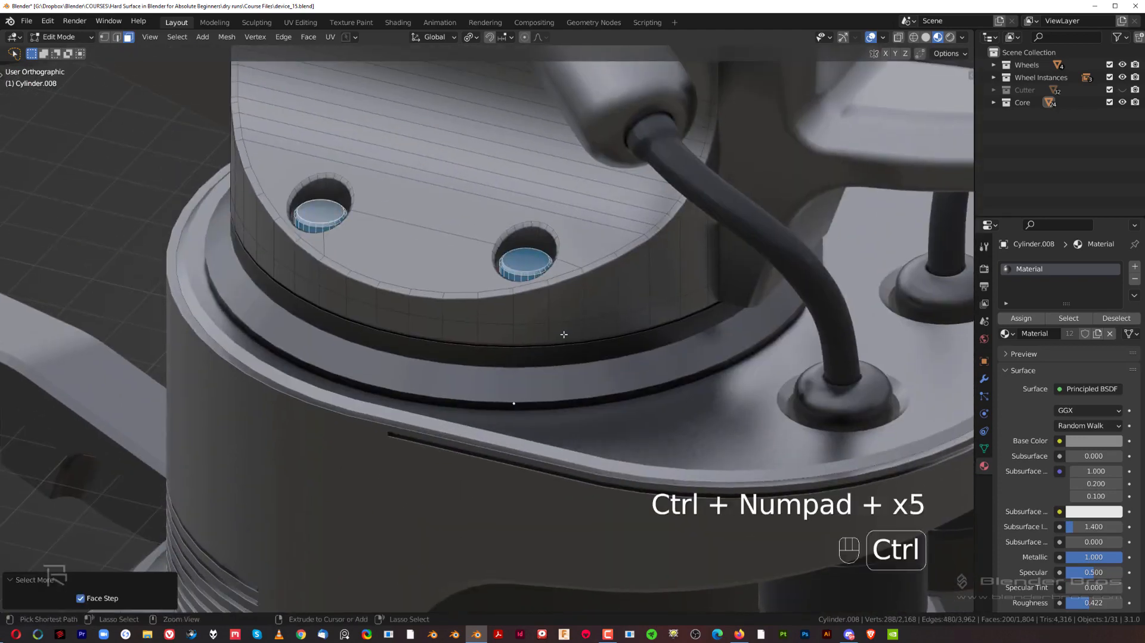
key("ctrl+KP_Add")
key("ctrl+KP_Add")
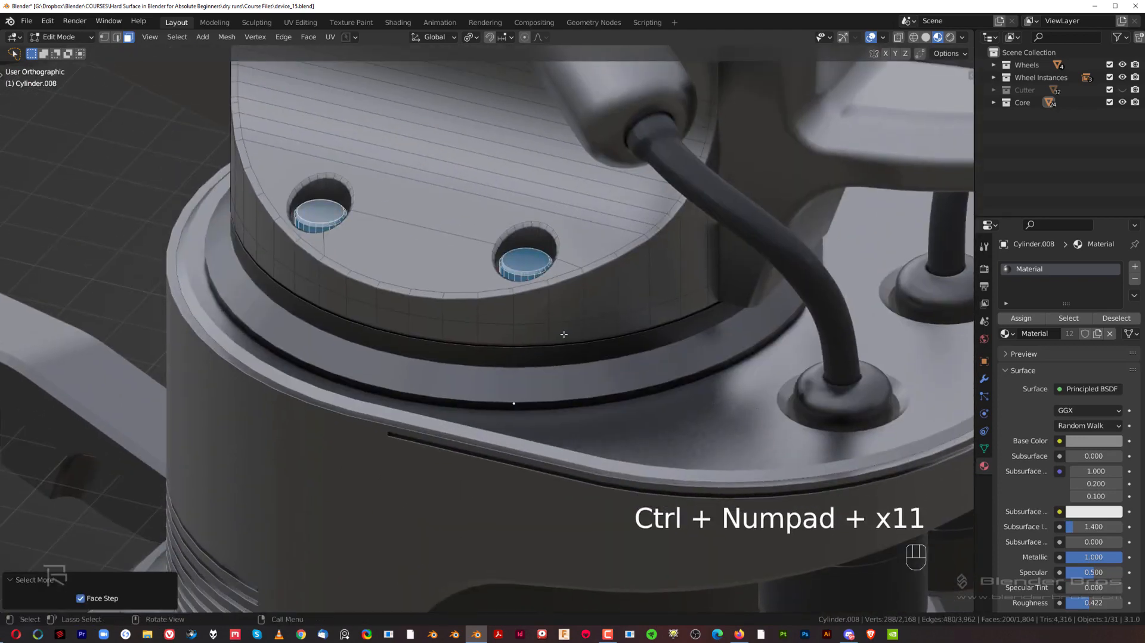
key("p")
left_click(564, 334)
key("Tab")
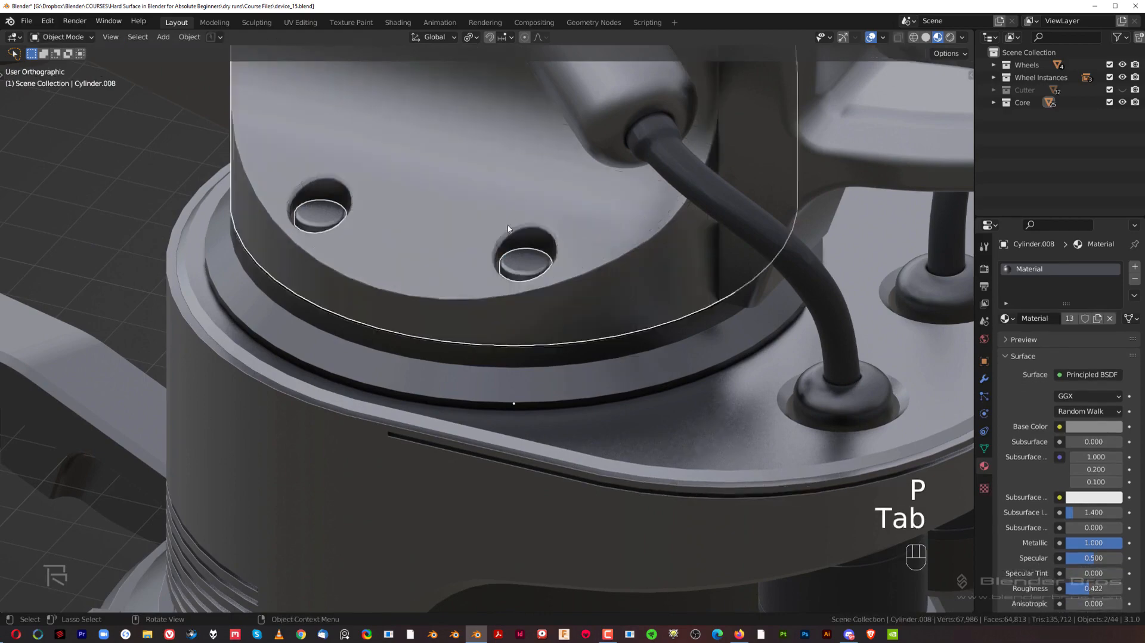
Copy Material.001 from the dark inner cylinder to the separated bolts and deselect everything.
scroll(563, 334, "down", 7)
middle_click_drag(563, 334, 463, 244)
scroll(463, 244, "up", 3)
scroll(497, 273, "down", 3)
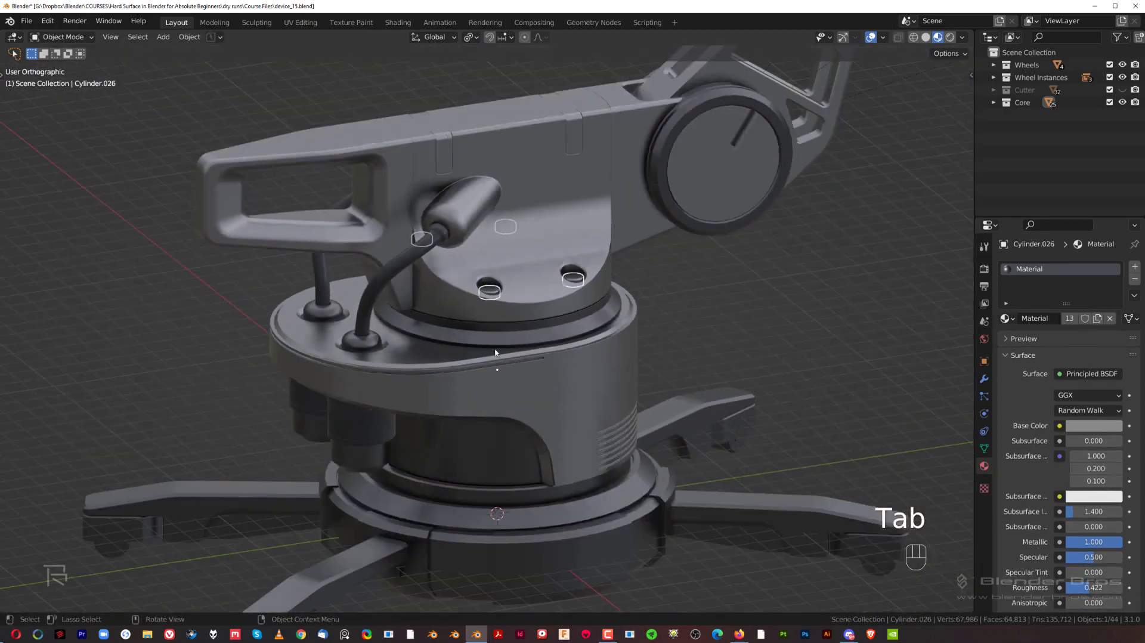
left_click(504, 428, "shift")
left_click(1133, 295)
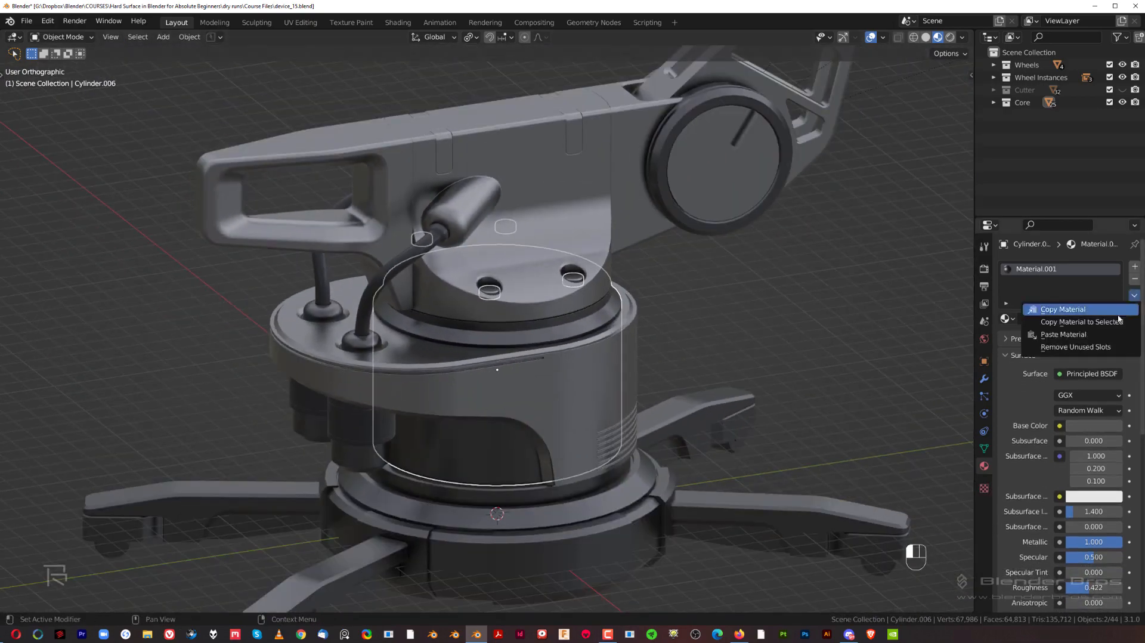
left_click(1114, 322)
key("alt+a")
Copy Material.001 from the large round joint ring to the inset strips on the upper arm body.
scroll(738, 356, "down", 1)
middle_click_drag(738, 357, 539, 319)
left_click(611, 173)
scroll(539, 319, "up", 2)
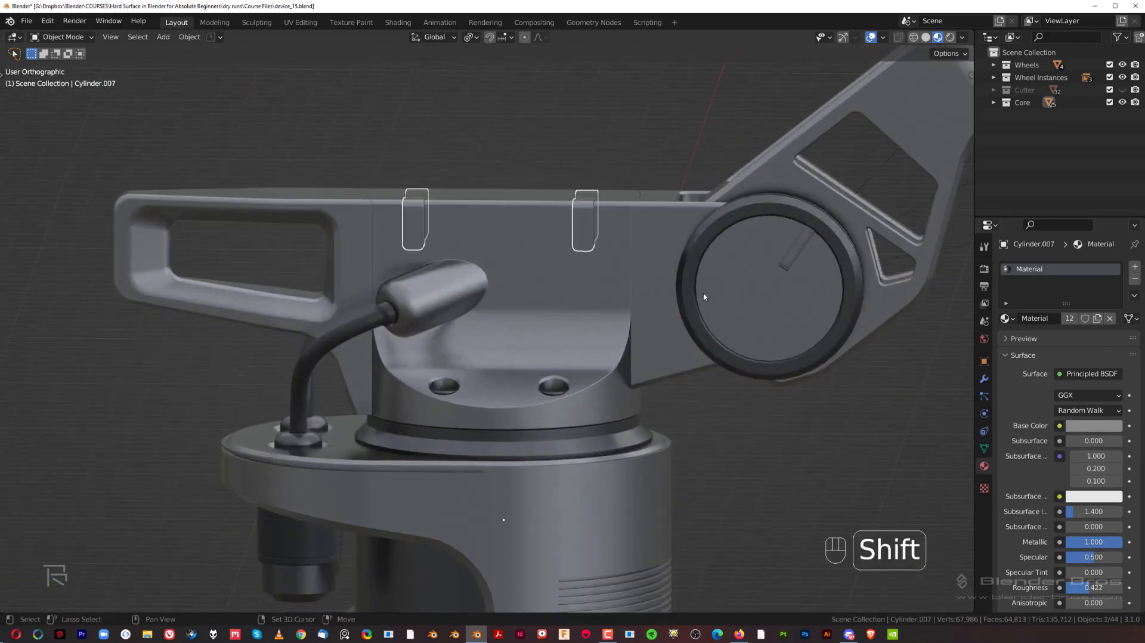
left_click(691, 285, "shift")
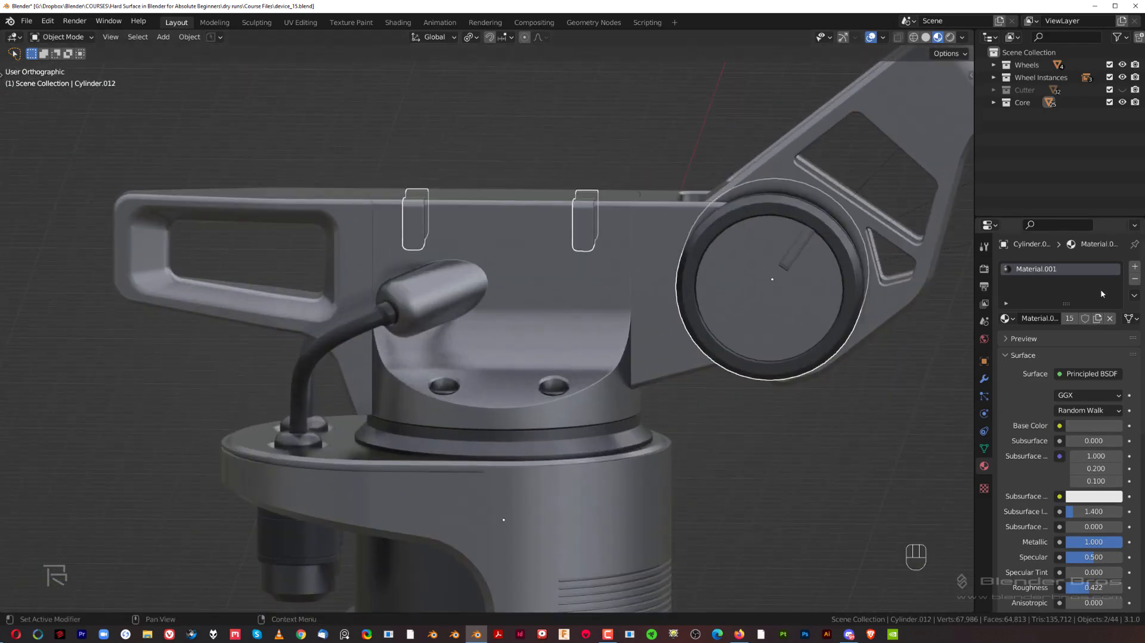
left_click(1133, 295)
left_click(1101, 323)
left_click(855, 394)
Examine the robot arm's overall look from the right side and from several angles.
key("grave")
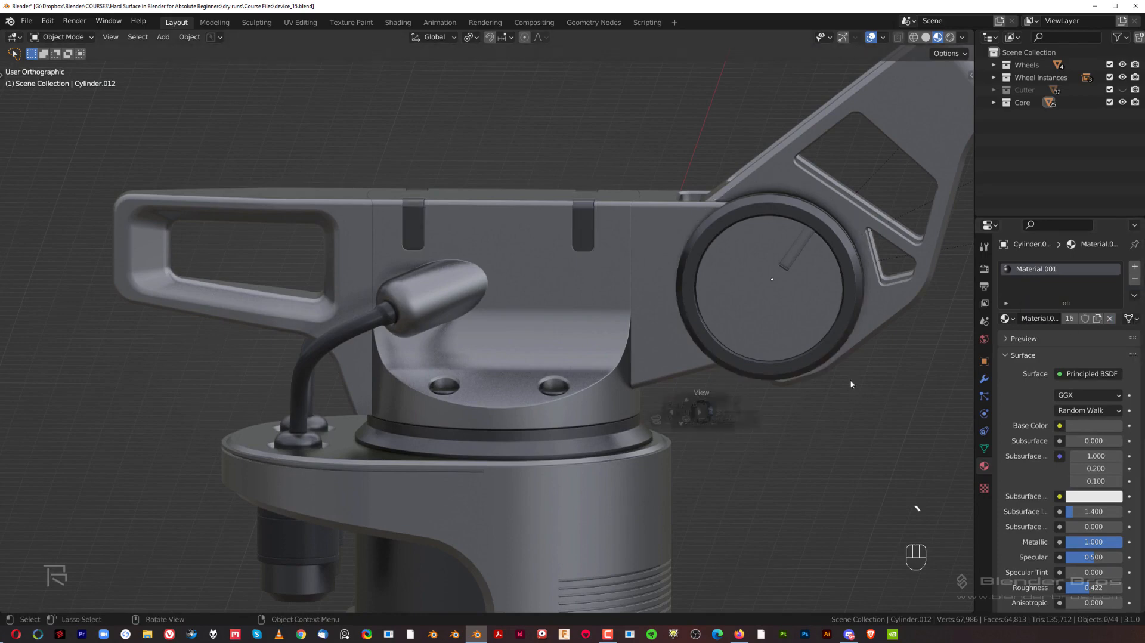
scroll(694, 346, "down", 3)
middle_click_drag(694, 346, 652, 255, "shift")
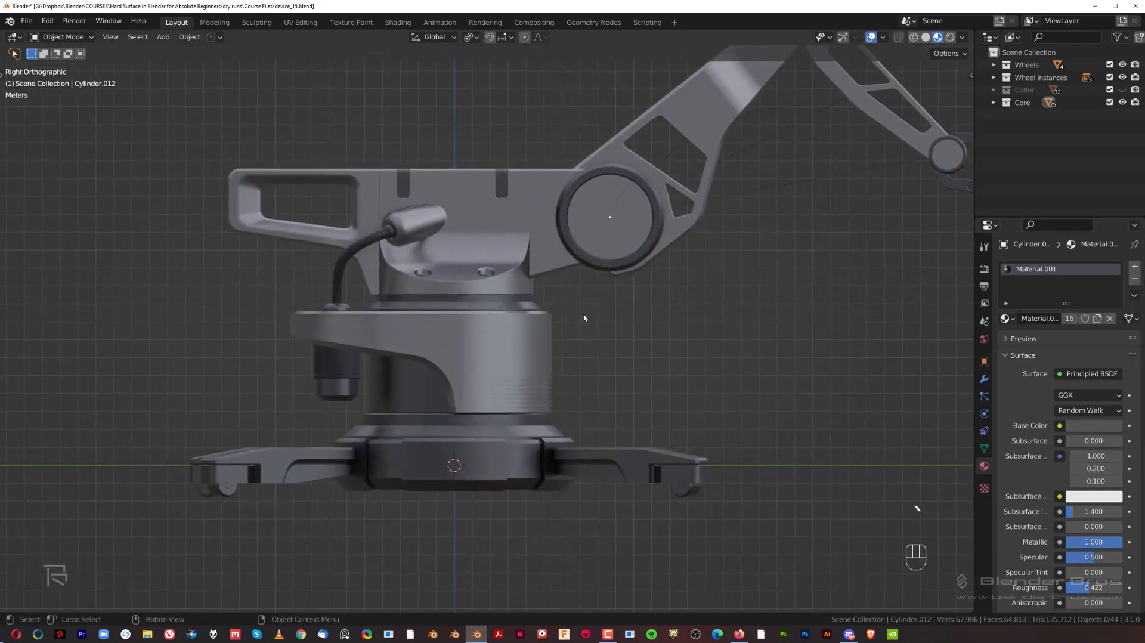
key("grave")
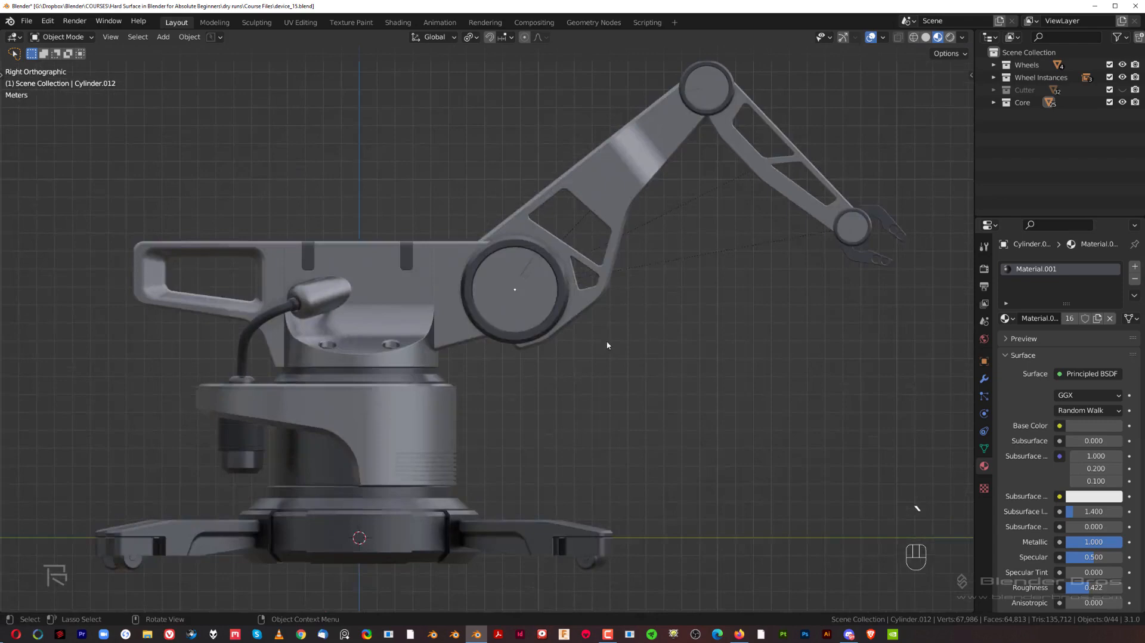
middle_click_drag(580, 347, 520, 315, "shift")
key("grave")
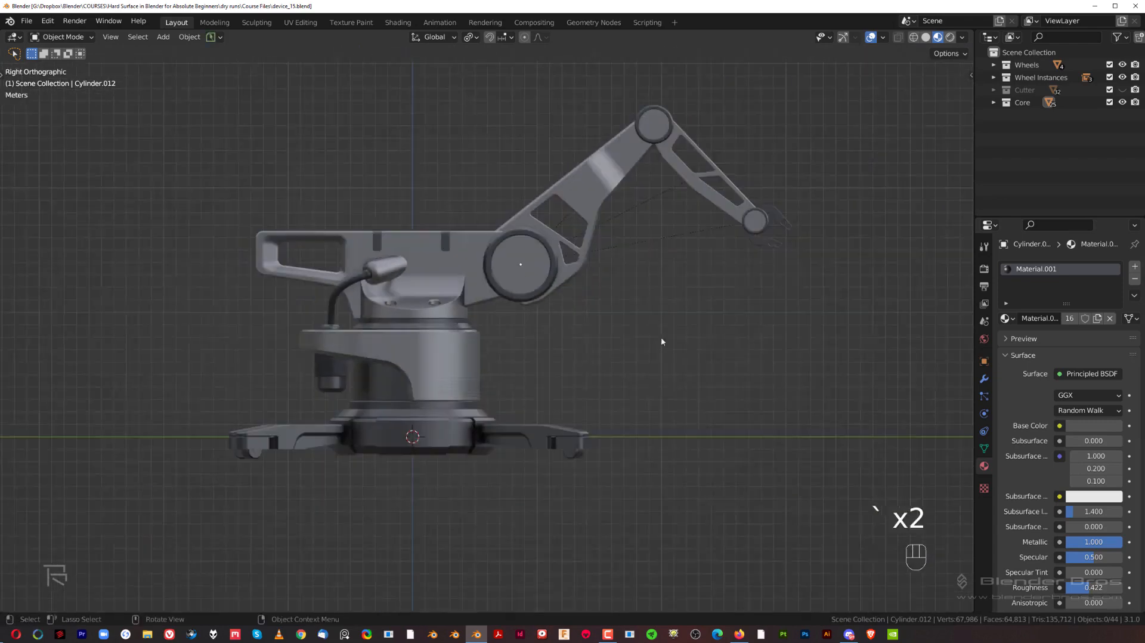
middle_click_drag(627, 335, 609, 320, "shift")
scroll(633, 316, "up", 2)
scroll(638, 251, "down", 2)
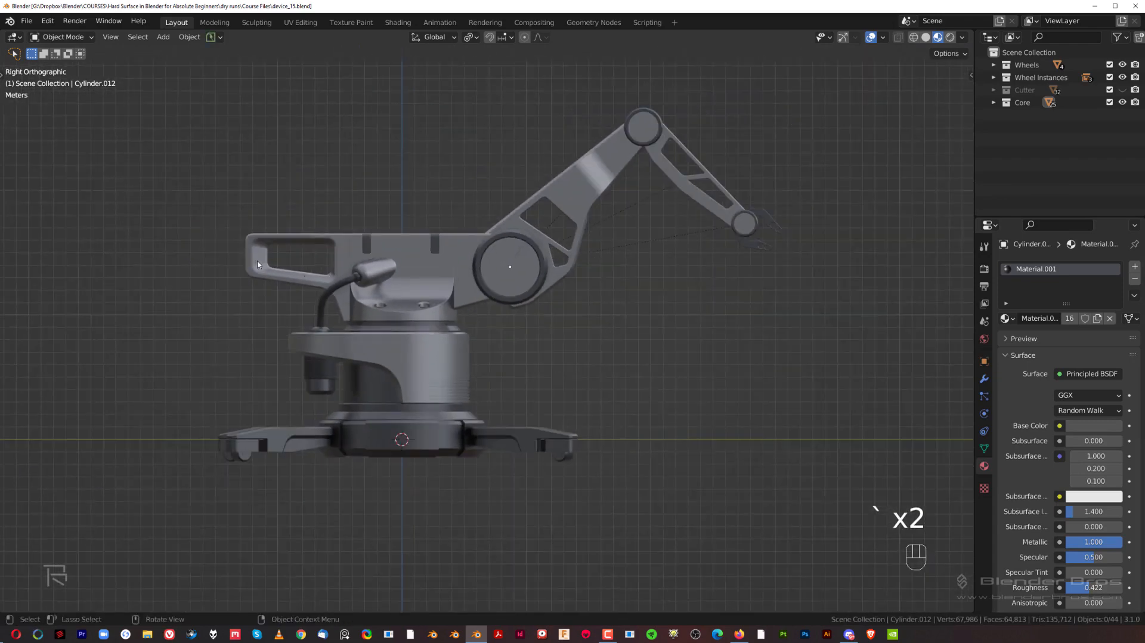
middle_click_drag(258, 264, 621, 316)
key("grave")
scroll(620, 316, "up", 1)
scroll(621, 317, "down", 2)
middle_click_drag(552, 335, 650, 400, "shift")
key("grave")
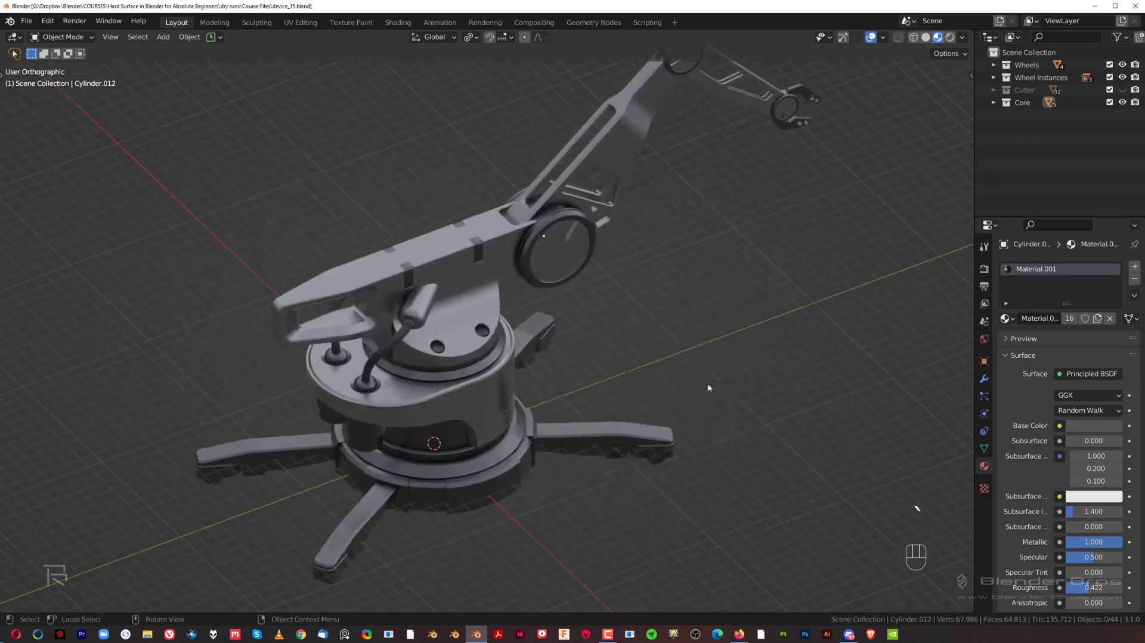
scroll(561, 394, "up", 2)
middle_click_drag(563, 394, 521, 366, "shift")
scroll(537, 358, "down", 2)
middle_click_drag(571, 333, 553, 335, "shift")
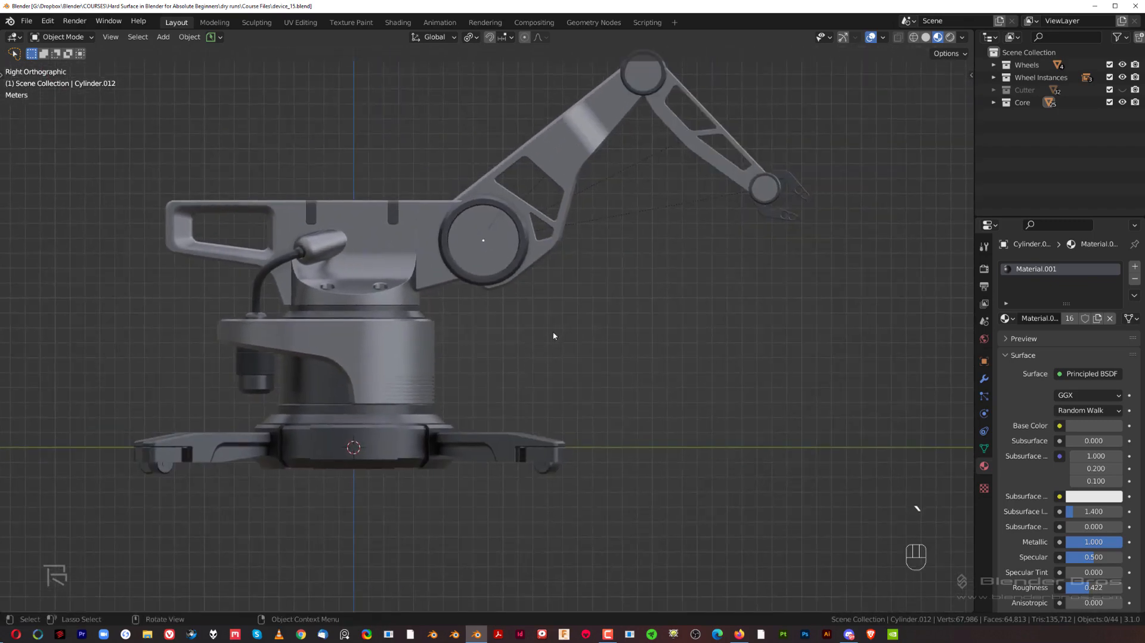
middle_click_drag(641, 303, 519, 309)
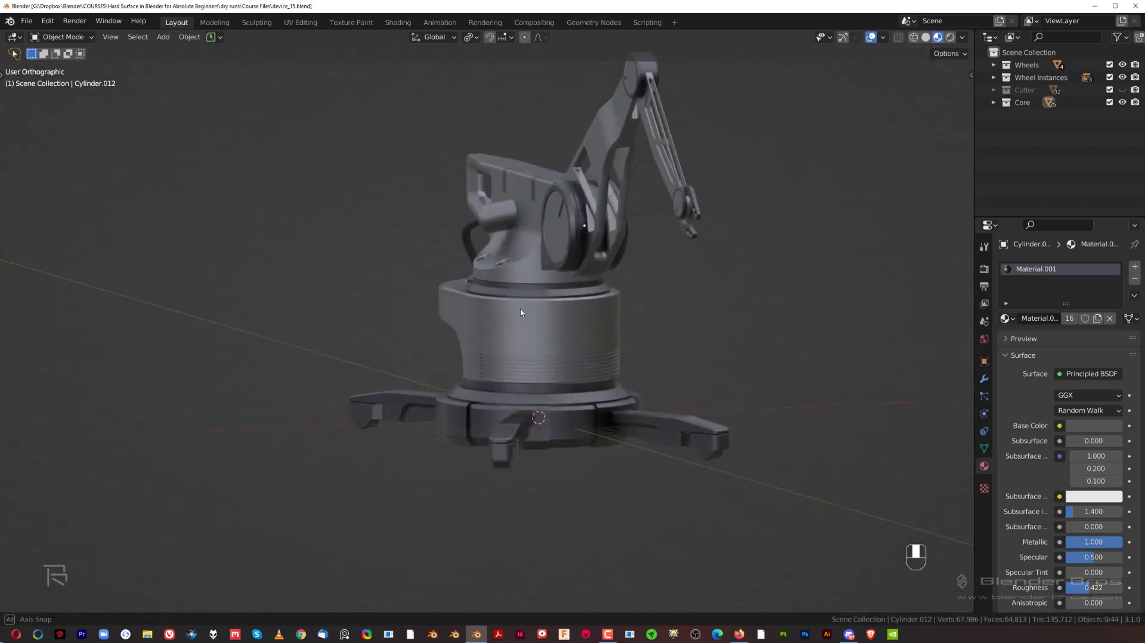
Add a mesh plane at the world origin and scale it up by about 16.42, followed by about 19.25.
key("shift+a")
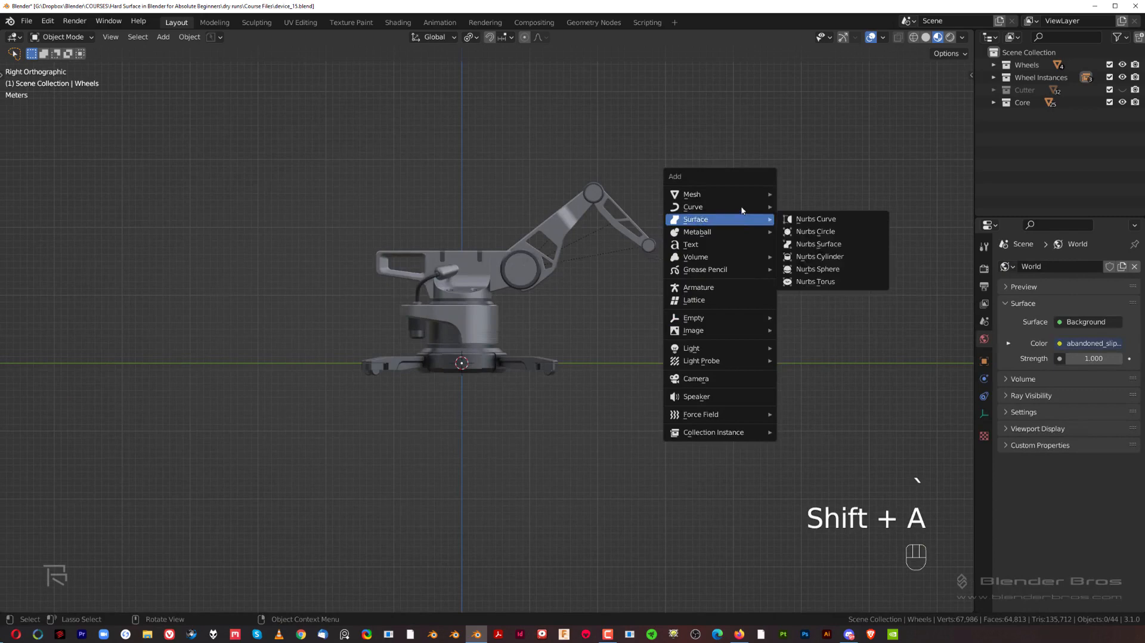
mouse_move(745, 200)
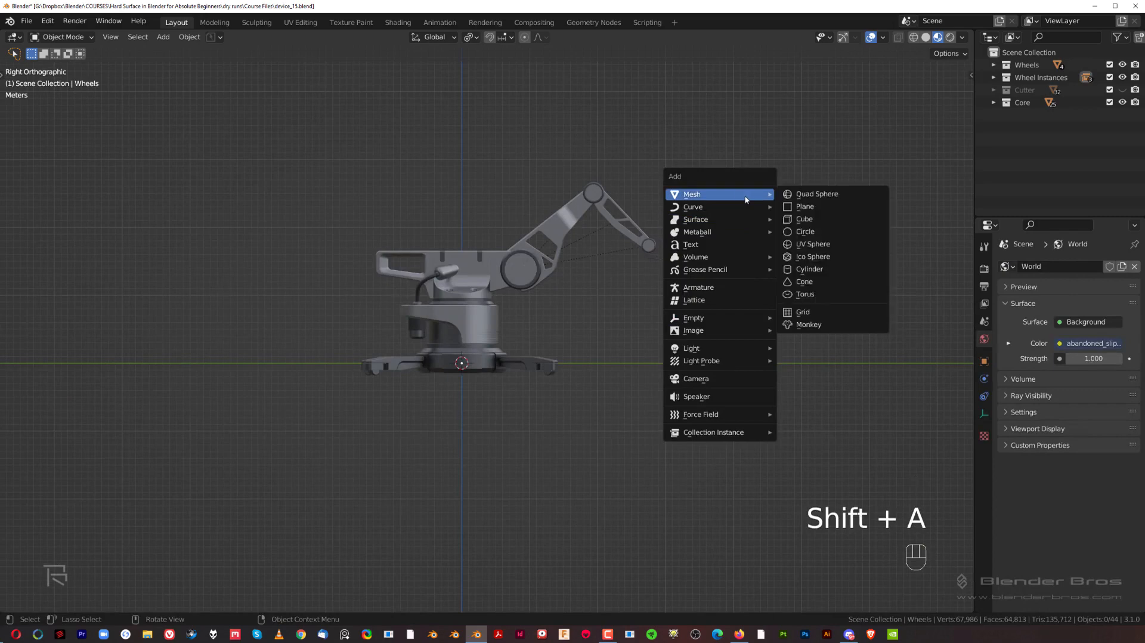
left_click(803, 207)
scroll(782, 213, "down", 5)
key("s")
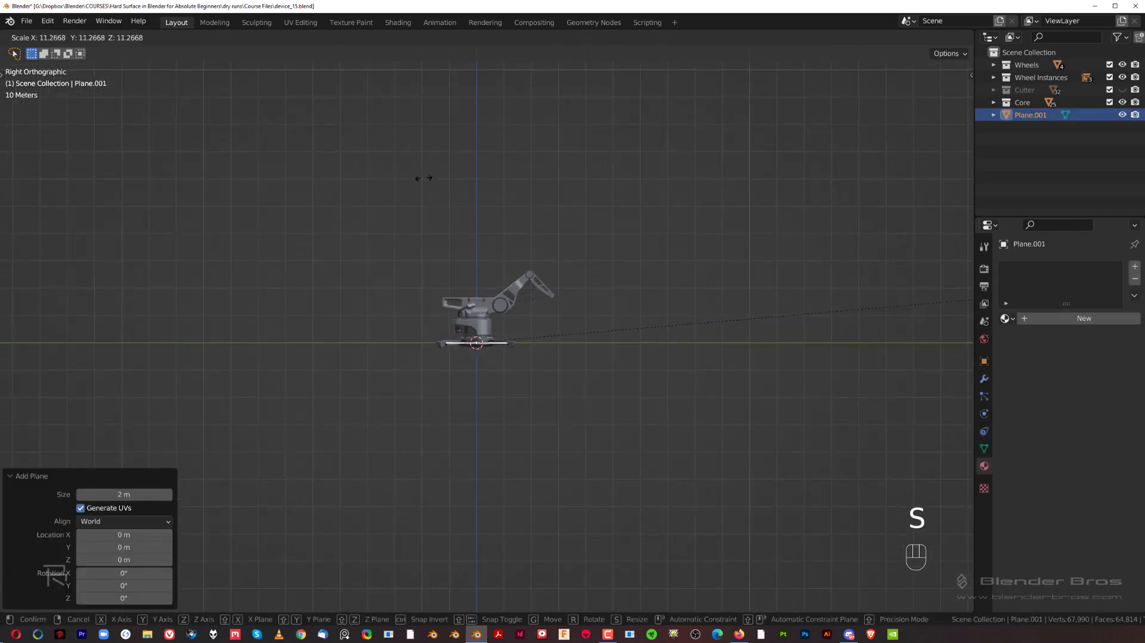
left_click(332, 128)
key("s")
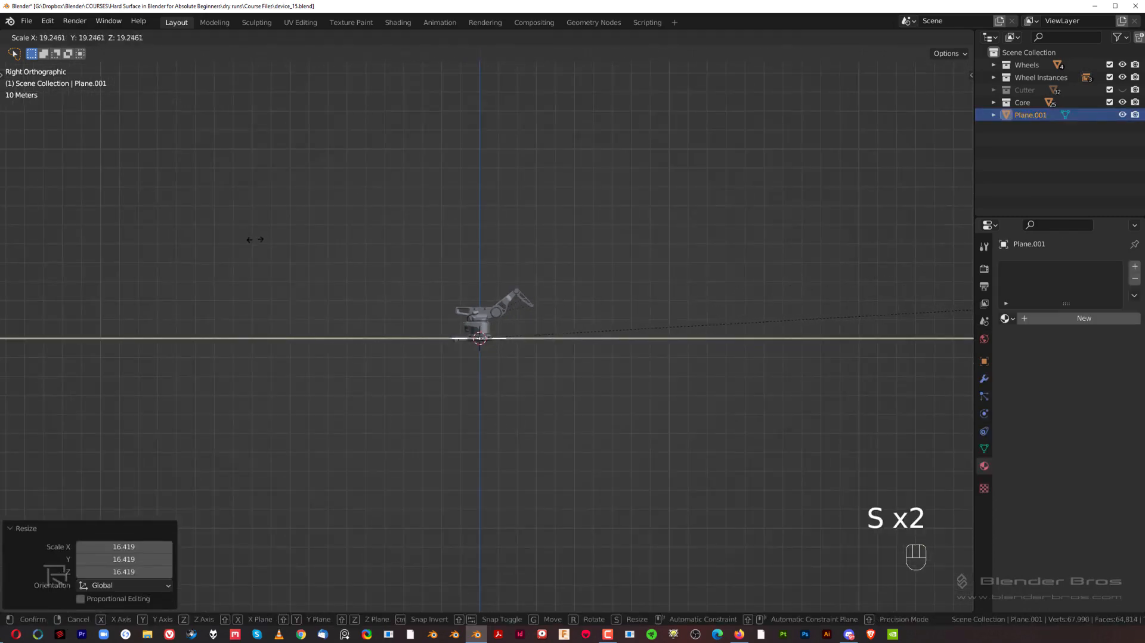
left_click(255, 239)
Switch to an angled perspective view and scale the plane by 0.771.
middle_click_drag(436, 238, 580, 309)
key("KP_5")
key("s")
left_click(664, 287)
scroll(498, 235, "up", 3)
scroll(580, 310, "down", 6)
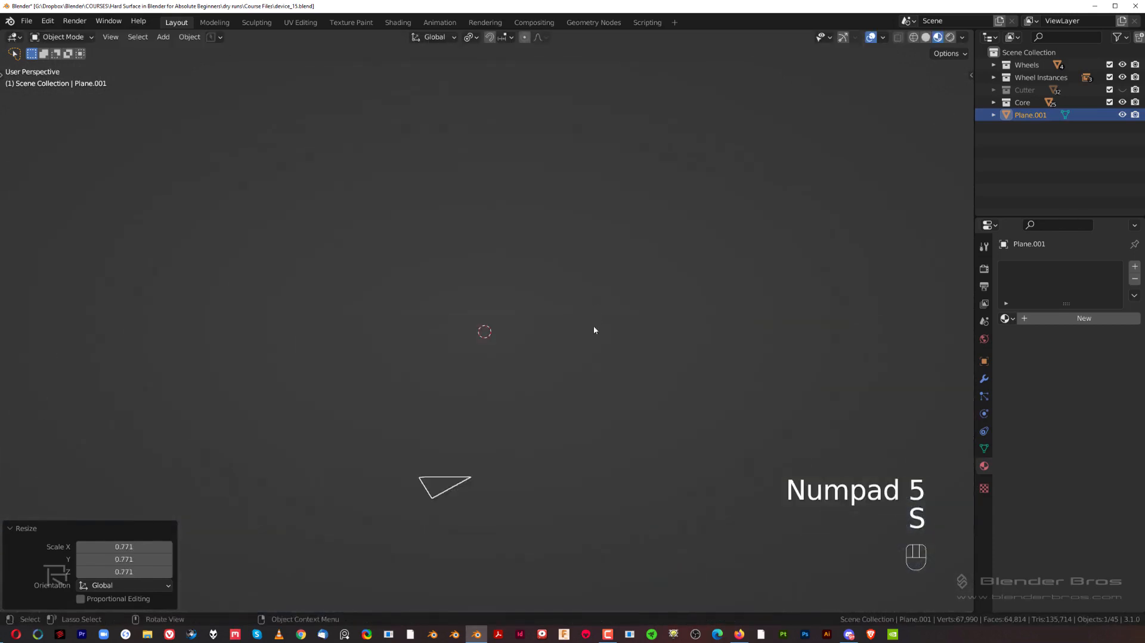
scroll(594, 327, "up", 3)
middle_click_drag(571, 395, 557, 365, "shift")
scroll(556, 342, "down", 1)
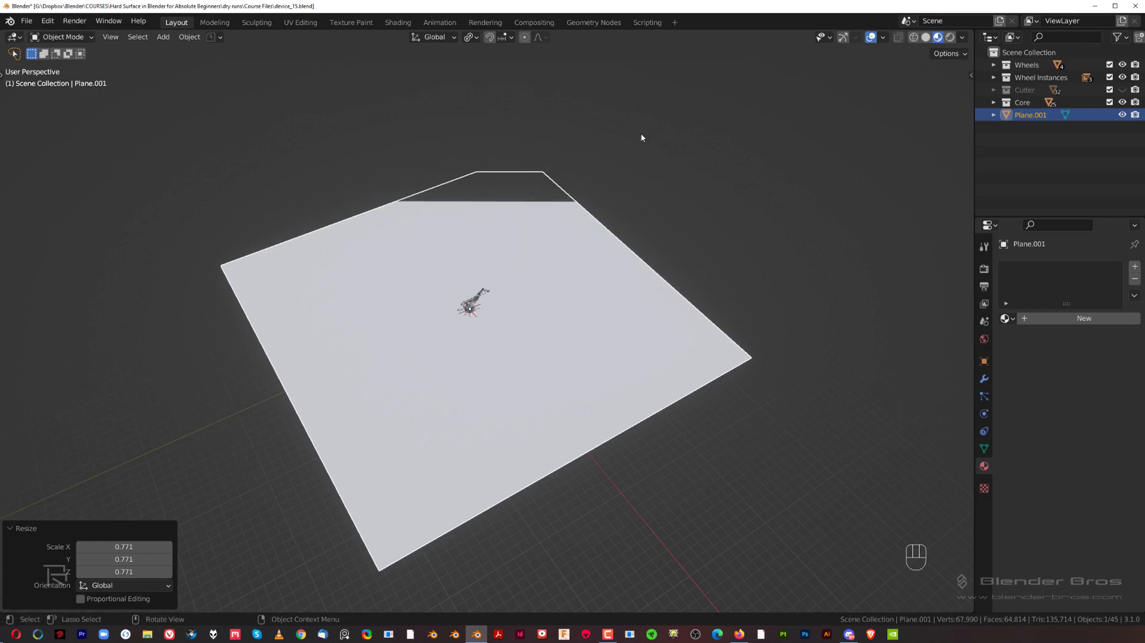
Set the viewport's clip end distance to 2000 m and deselect the plane.
key("n")
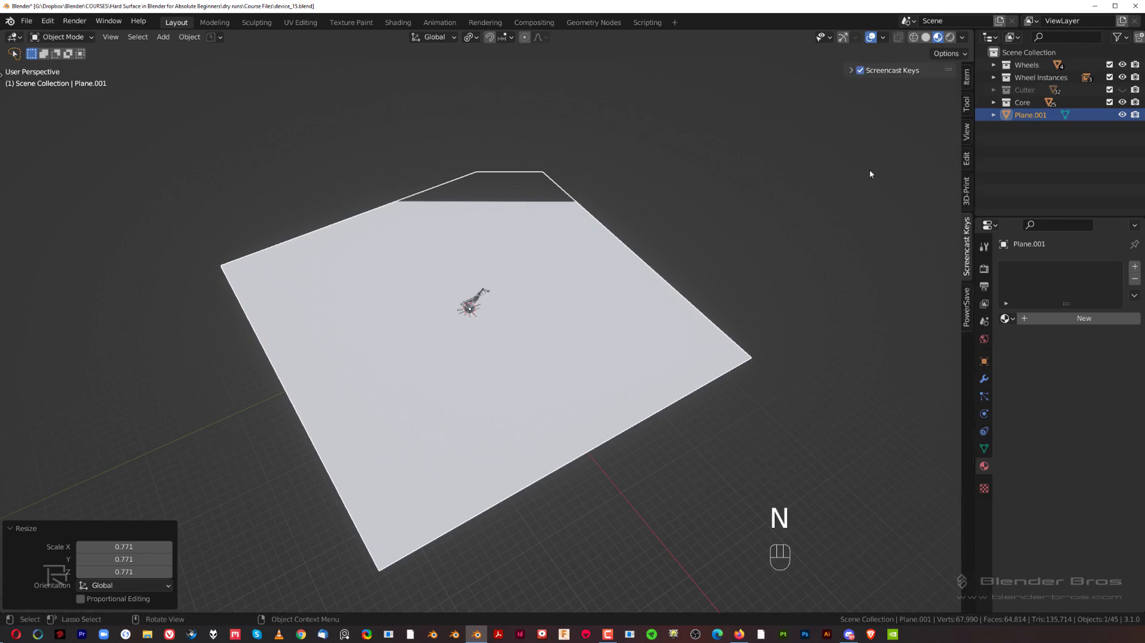
left_click(965, 133)
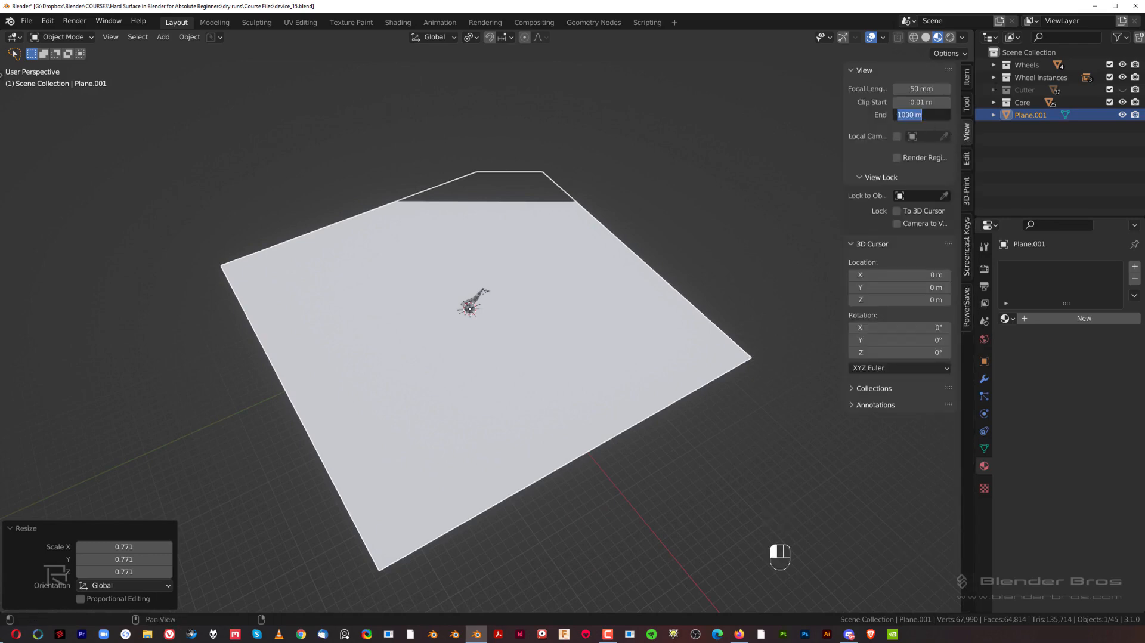
type("2000")
key("Return")
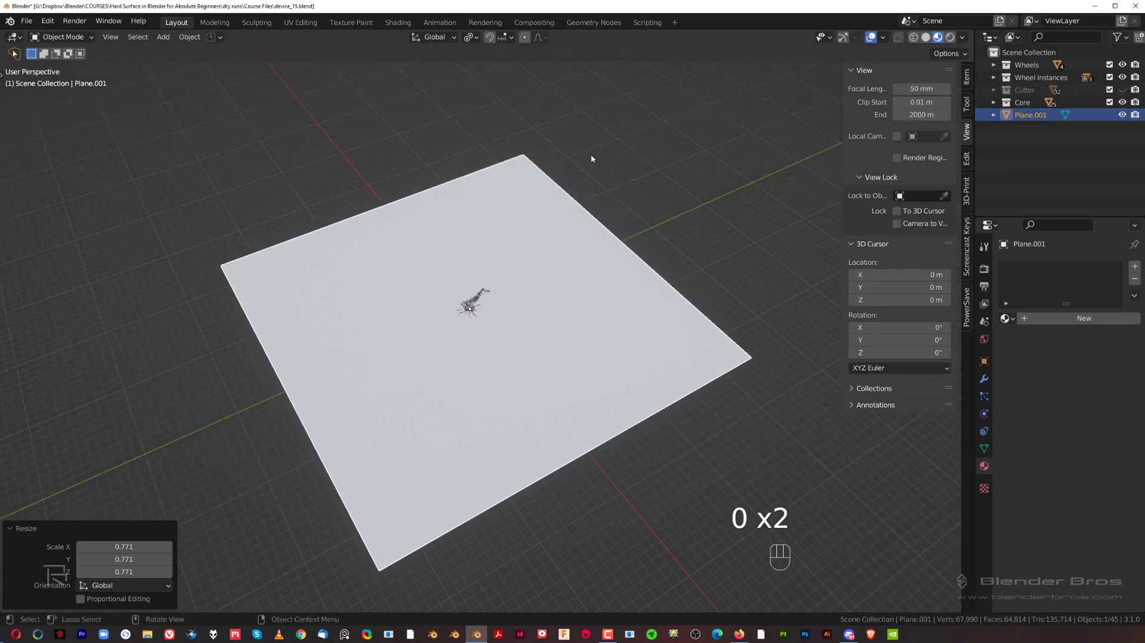
left_click(667, 144)
Scale the floor plane by 0.456 so it surrounds the robot arm more closely.
scroll(561, 245, "down", 3)
scroll(552, 256, "up", 6)
middle_click_drag(540, 245, 507, 215)
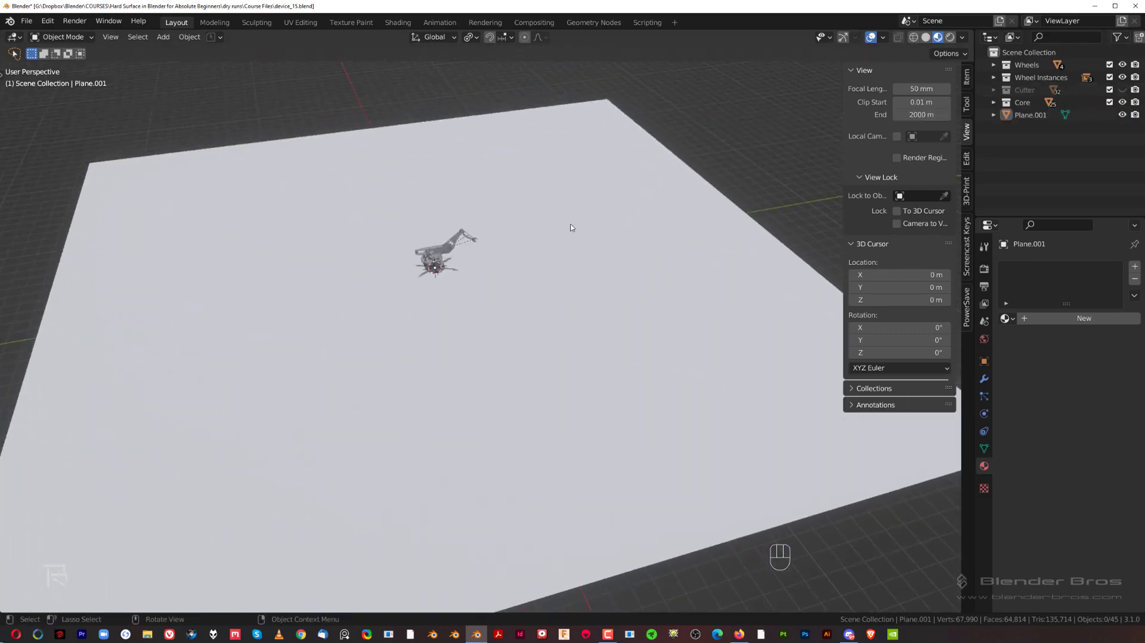
left_click(671, 248)
key("s")
left_click(547, 226)
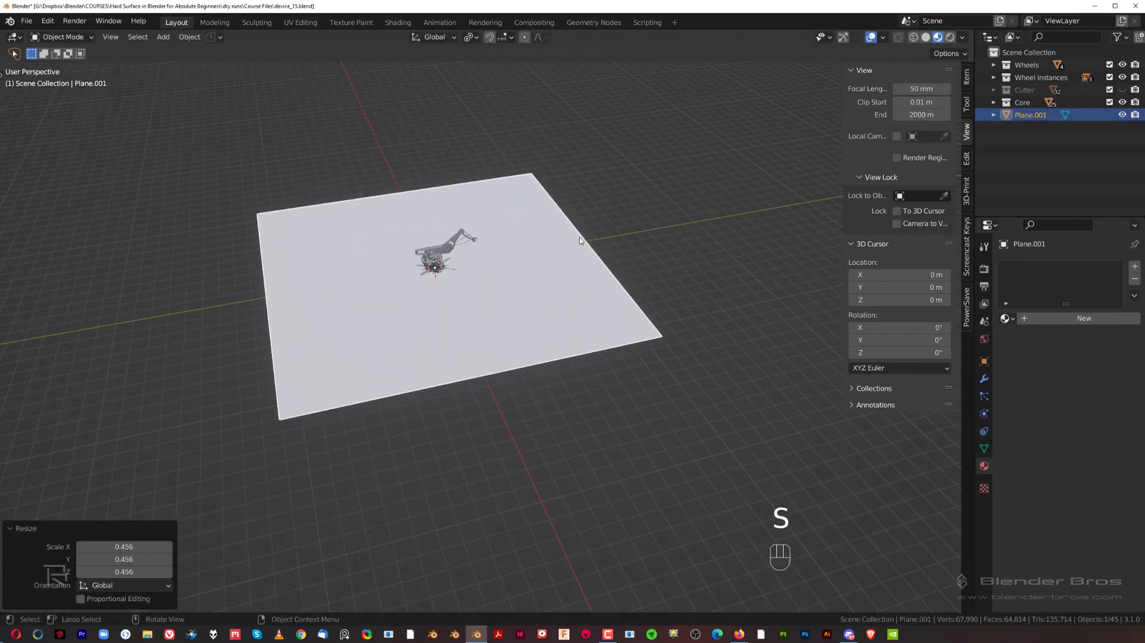
scroll(547, 226, "up", 2)
middle_click_drag(548, 226, 607, 271, "shift")
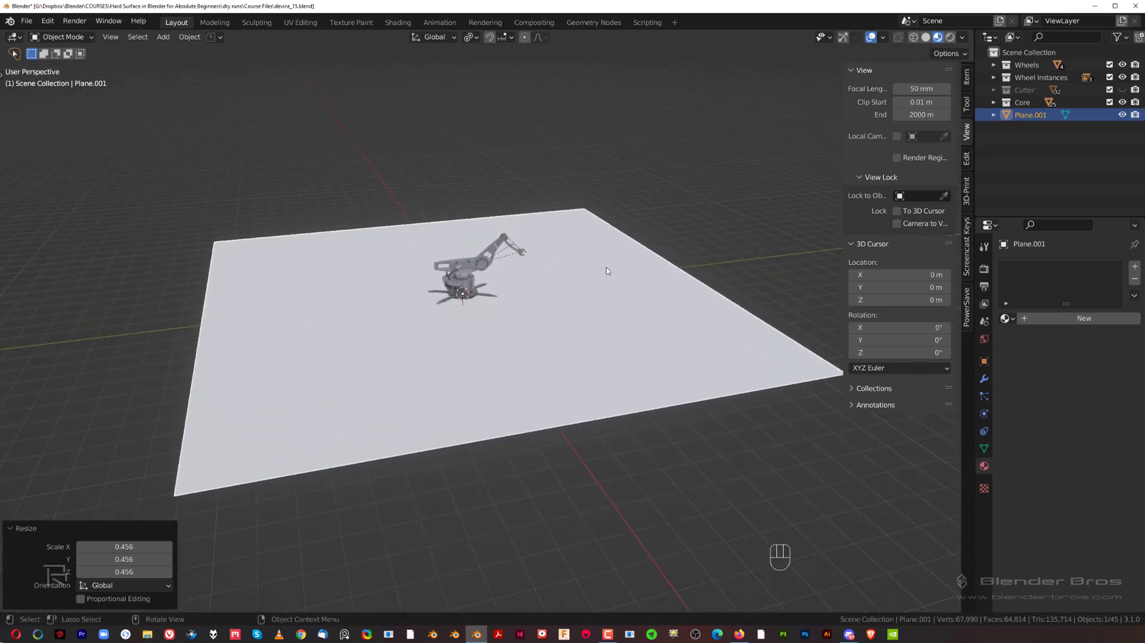
Give the floor plane a new material and darken its base color to a mid grey.
left_click(1046, 325)
left_click(1086, 427)
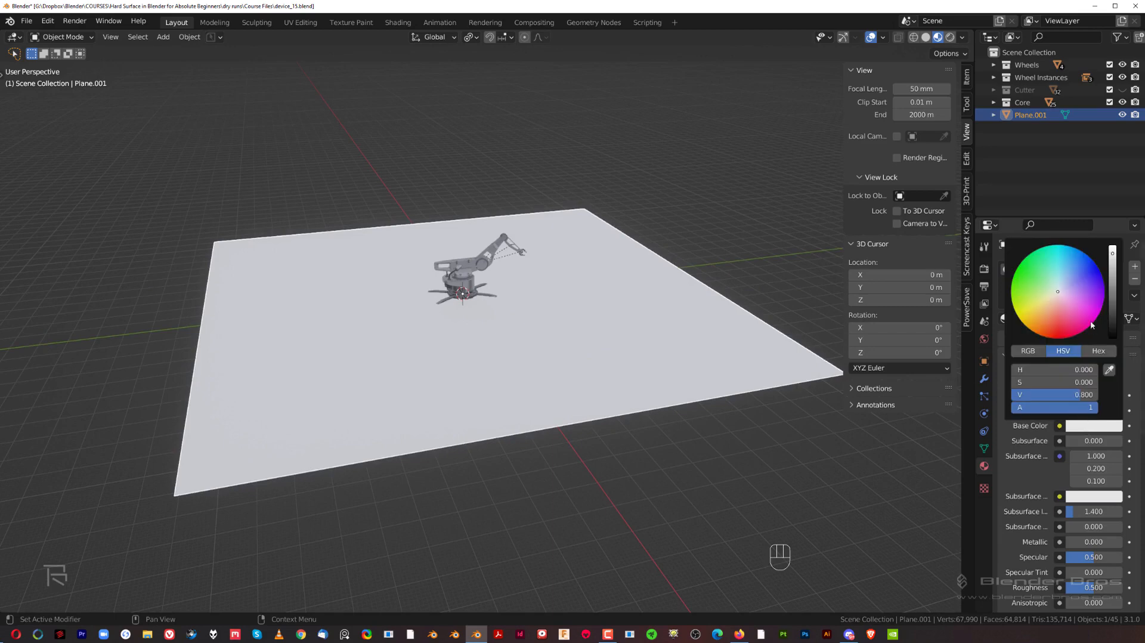
left_click(1113, 278)
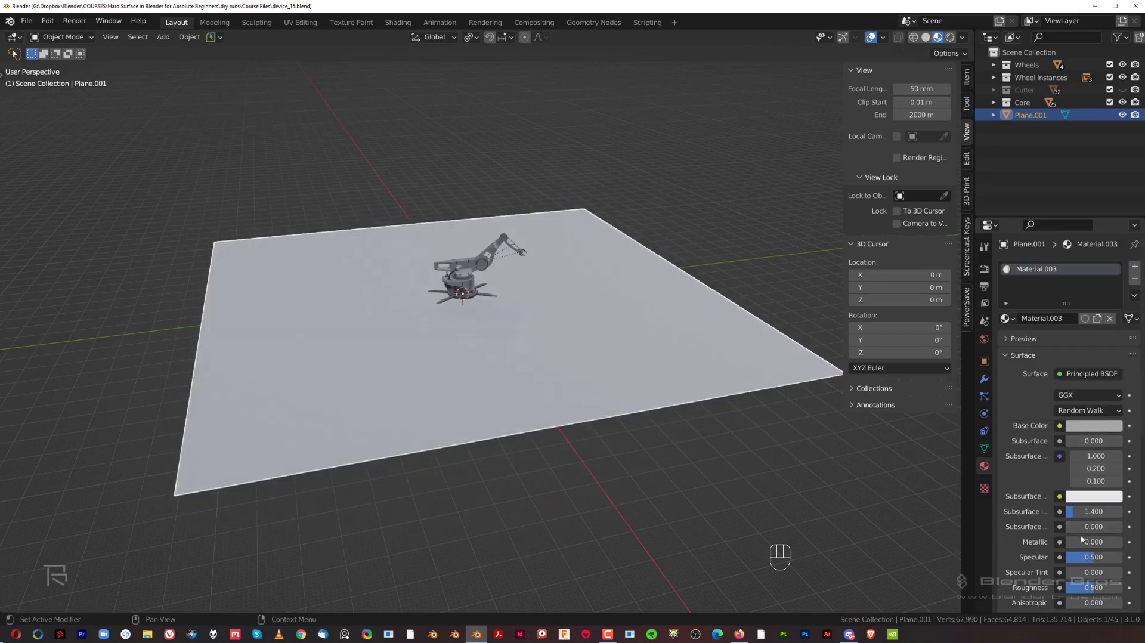
Set the floor material's metallic to 1.000, roughness to 0.523, clearcoat to 1.000 and clearcoat roughness to 0.061.
left_click_drag(1076, 543, 1117, 543)
scroll(1101, 527, "down", 5)
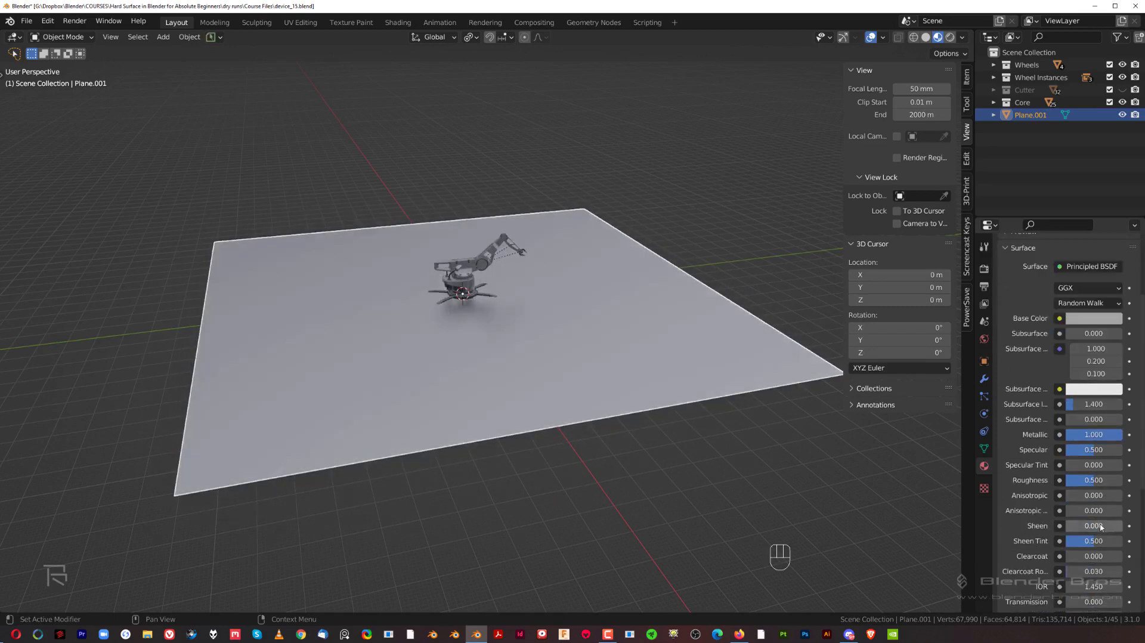
left_click_drag(1085, 483, 1091, 483)
left_click_drag(1081, 556, 1121, 556)
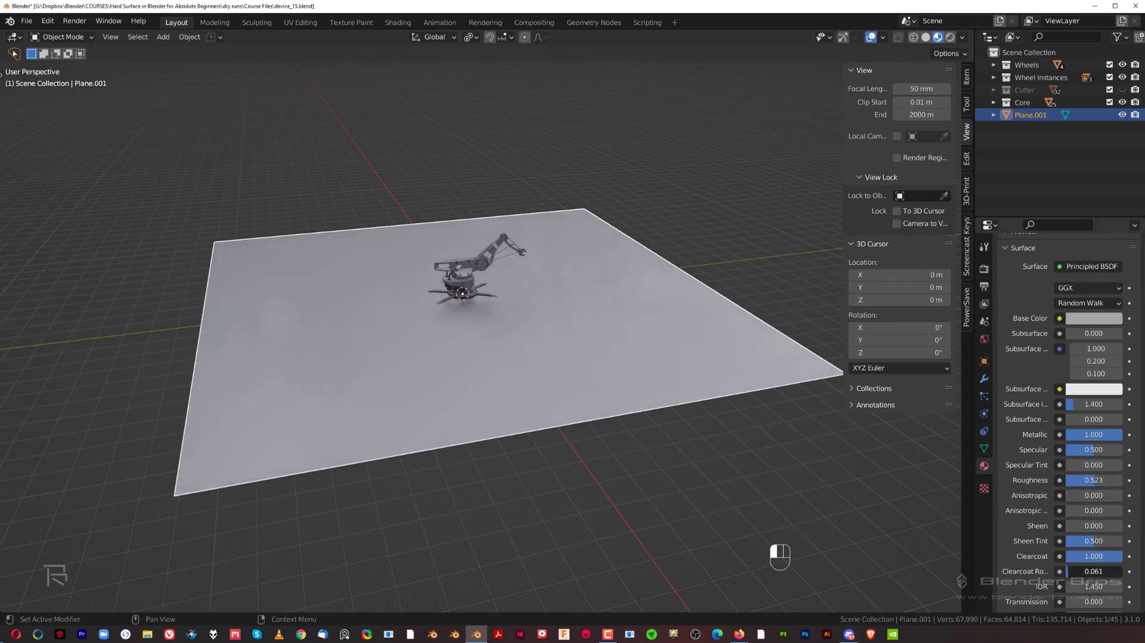
Examine in orthographic side view how the floor plane sits against the robot arm's base and wheels.
scroll(502, 283, "up", 4)
middle_click_drag(502, 284, 585, 330)
key("grave")
left_click(640, 327)
key("KP_5")
scroll(585, 290, "up", 7)
middle_click_drag(595, 249, 514, 360, "shift")
scroll(678, 263, "down", 5)
scroll(614, 267, "up", 1)
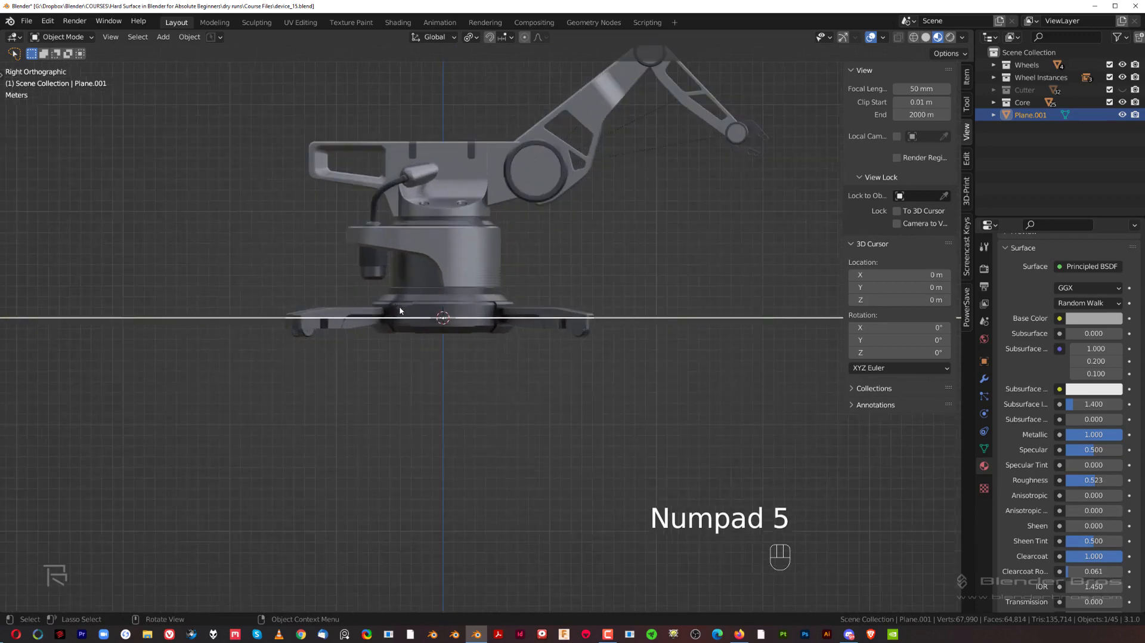
middle_click_drag(614, 266, 647, 280, "shift")
key("n")
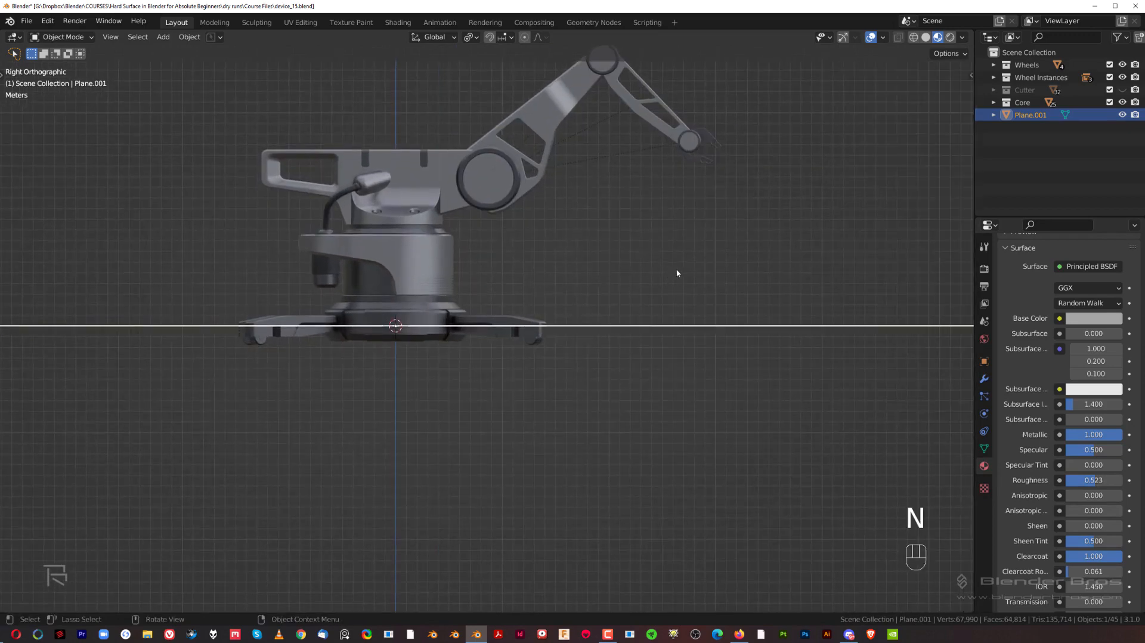
left_click(690, 226)
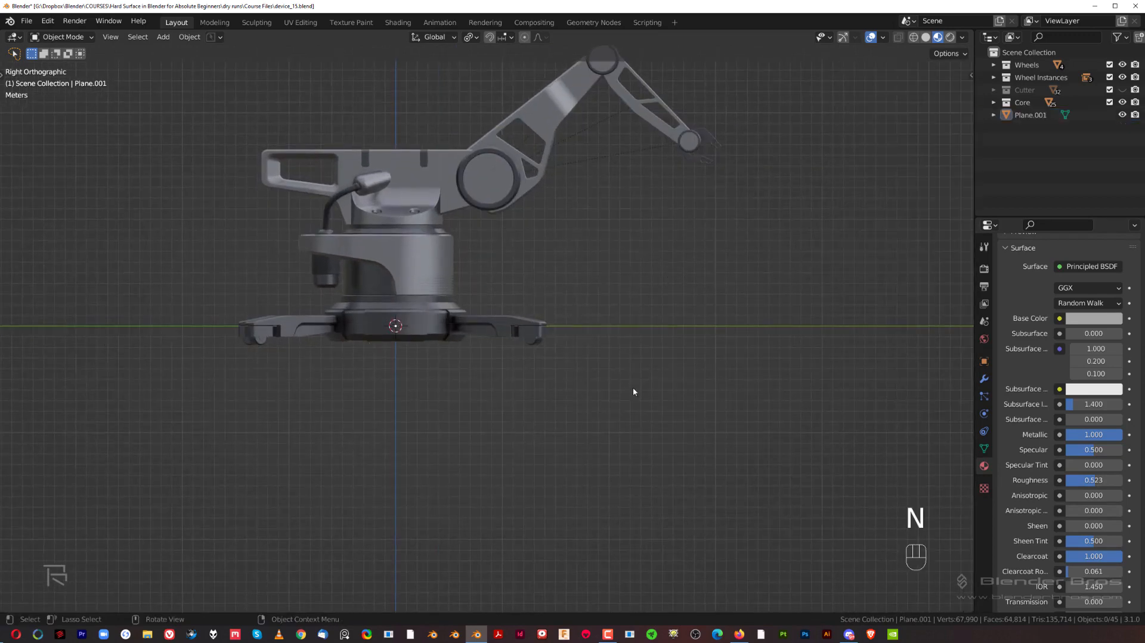
Select the floor plane and apply its scale.
scroll(567, 378, "down", 2)
middle_click_drag(567, 378, 621, 335)
key("KP_5")
left_click(756, 346)
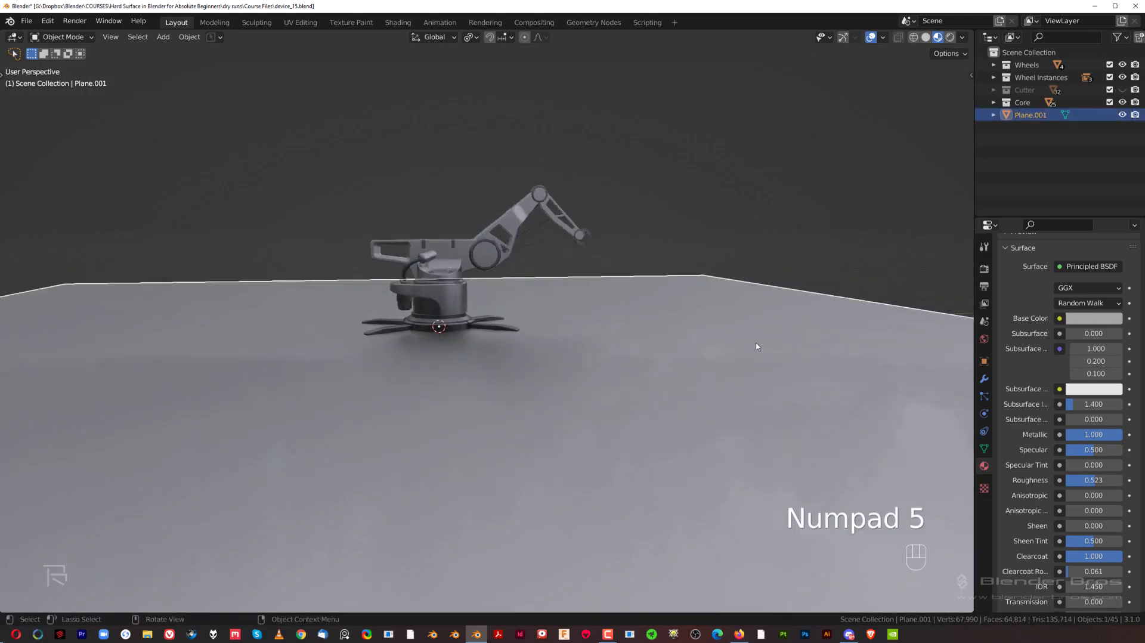
scroll(756, 346, "down", 3)
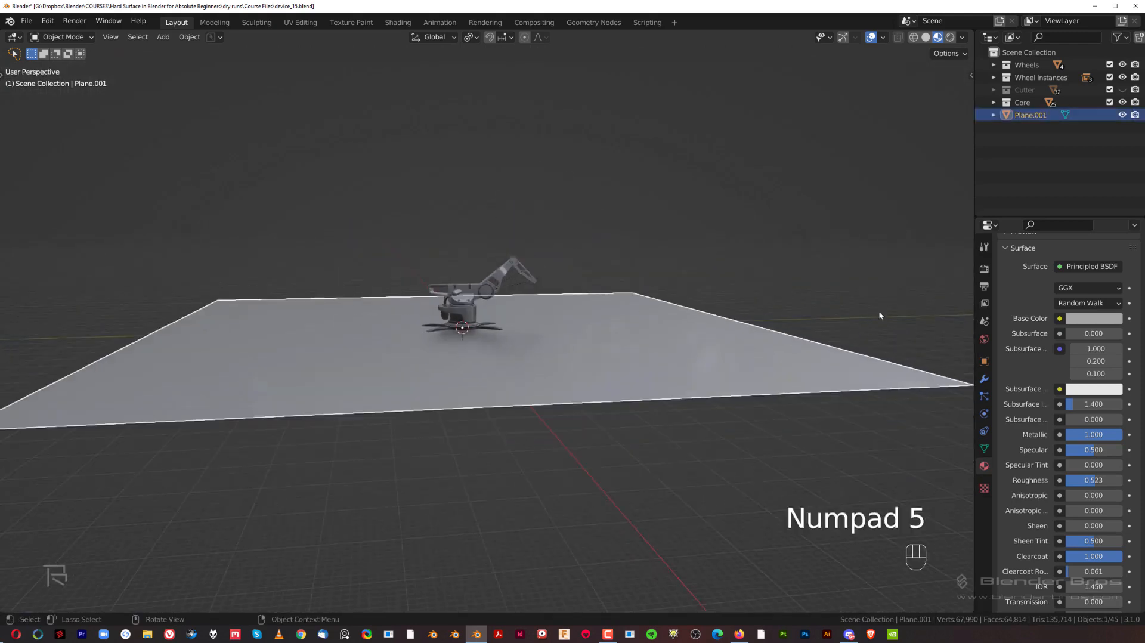
key("ctrl+a")
left_click(765, 365)
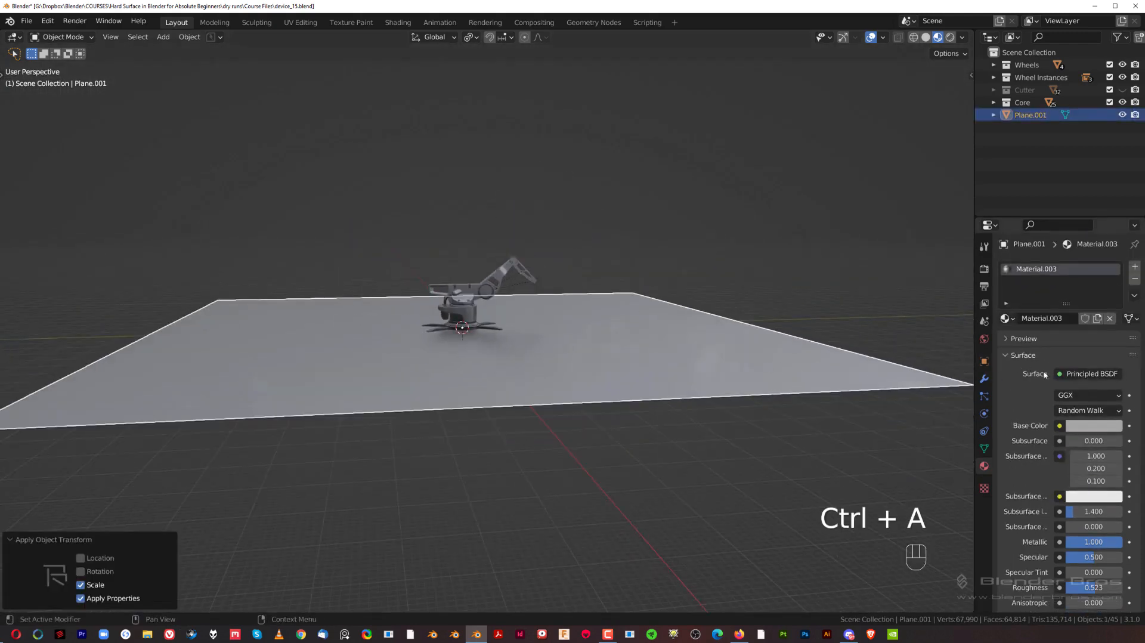
Add a Solidify modifier to the floor plane with a thickness of 0.45 m.
left_click(984, 378)
left_click(1023, 266)
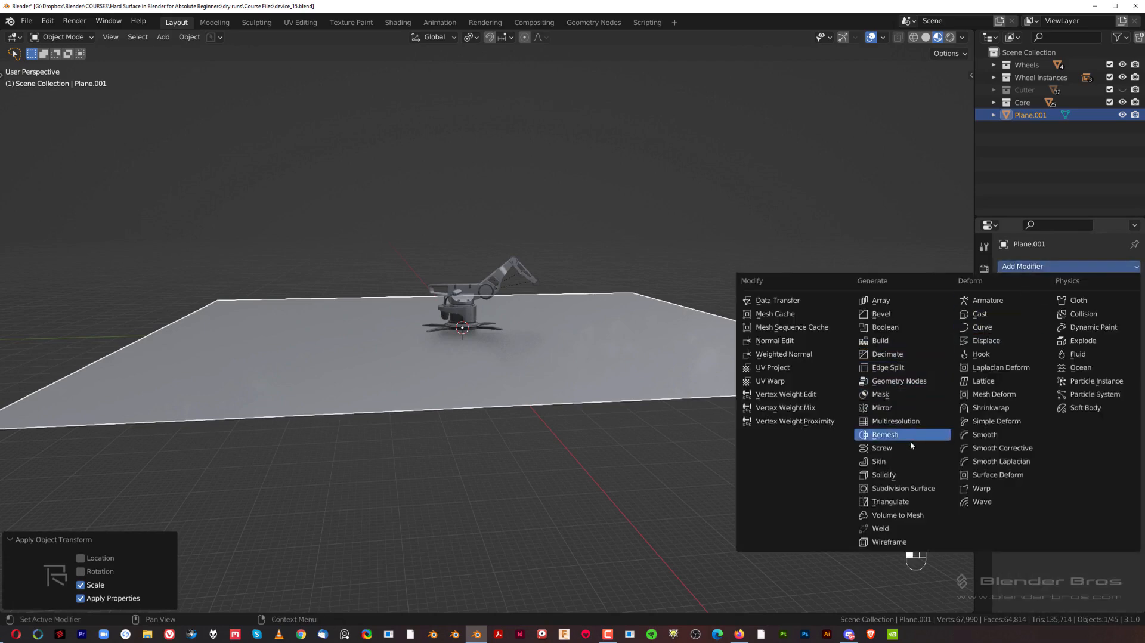
left_click(907, 472)
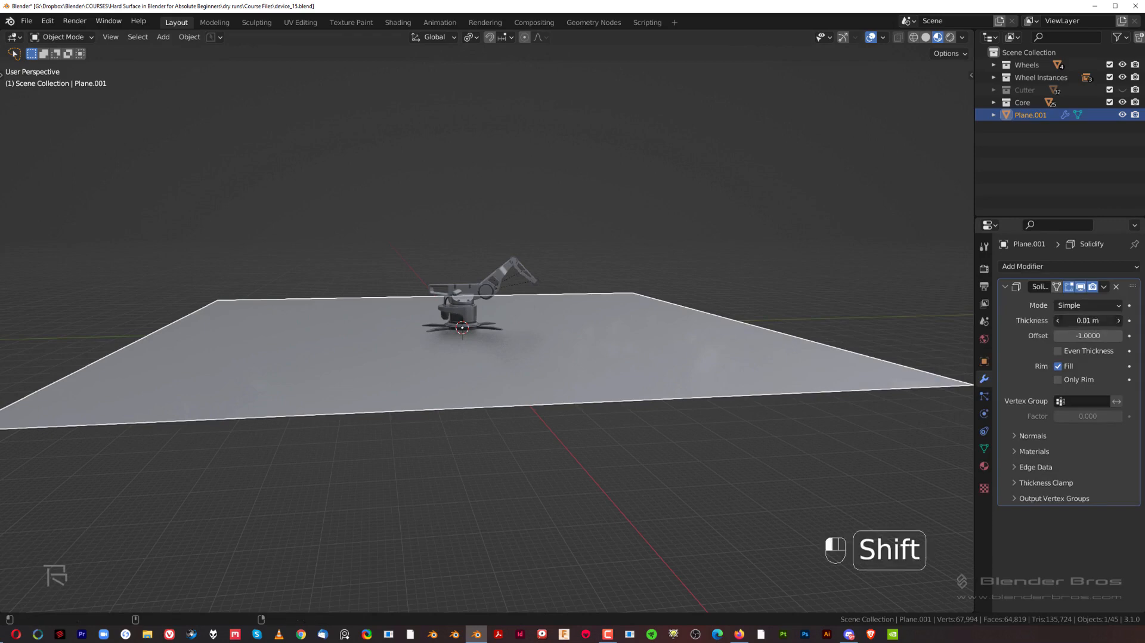
left_click_drag(1087, 320, 1097, 320)
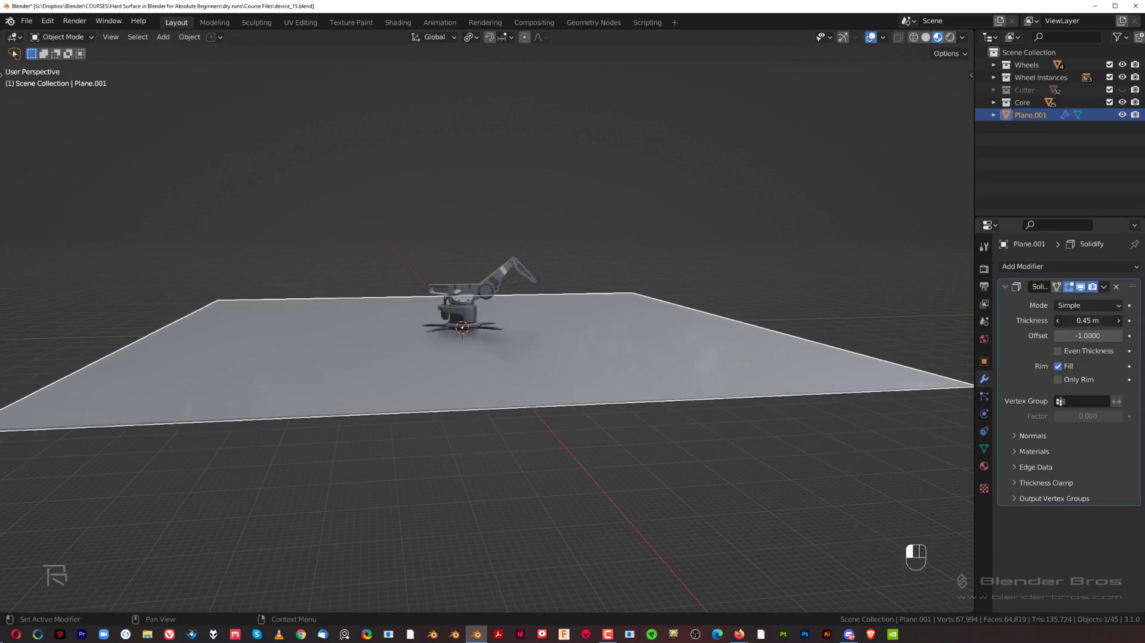
Lower the floor plane about 1.78 m along Z so its upper surface meets the undersides of the wheels.
key("grave")
key("KP_5")
left_click(581, 295)
scroll(531, 324, "up", 6)
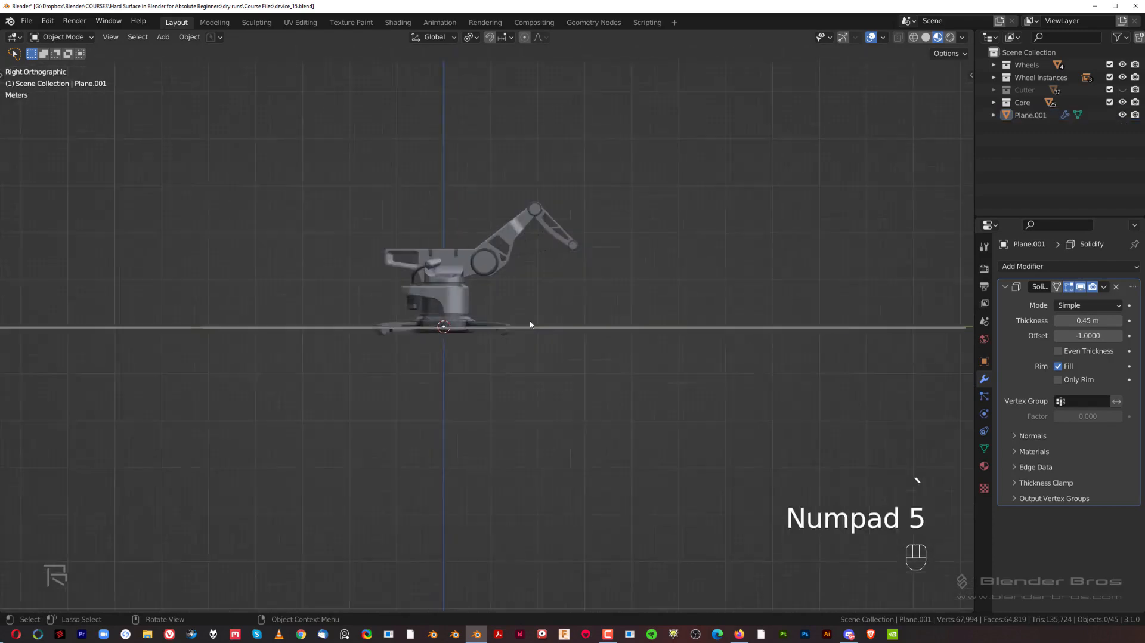
scroll(480, 351, "up", 5)
left_click(523, 330)
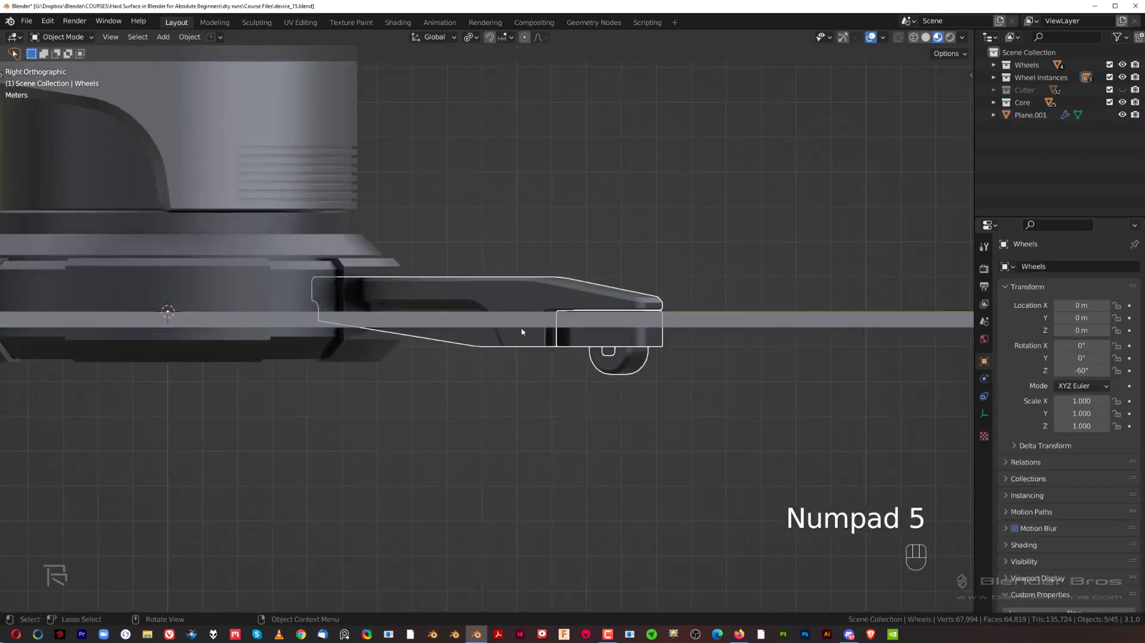
scroll(430, 243, "up", 5)
key("g")
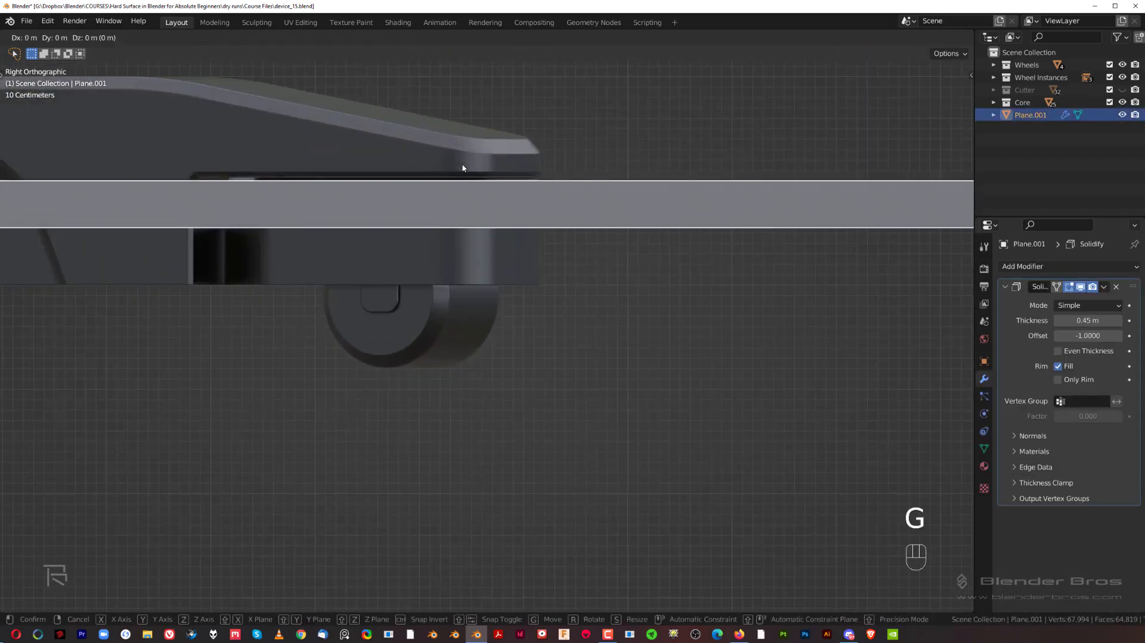
key("z")
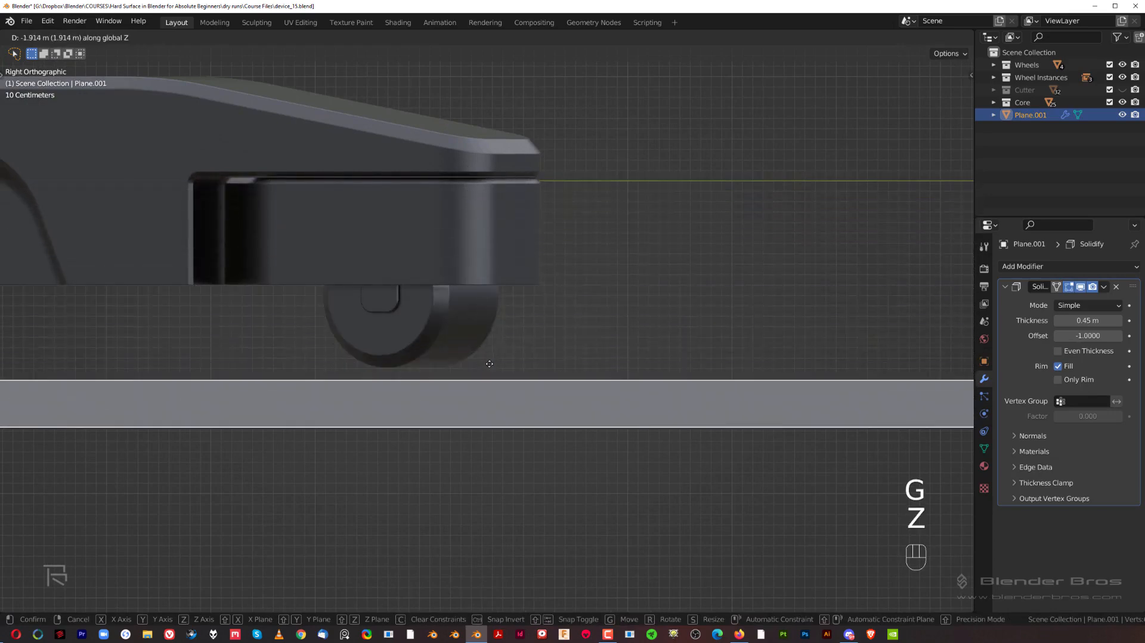
key("shift")
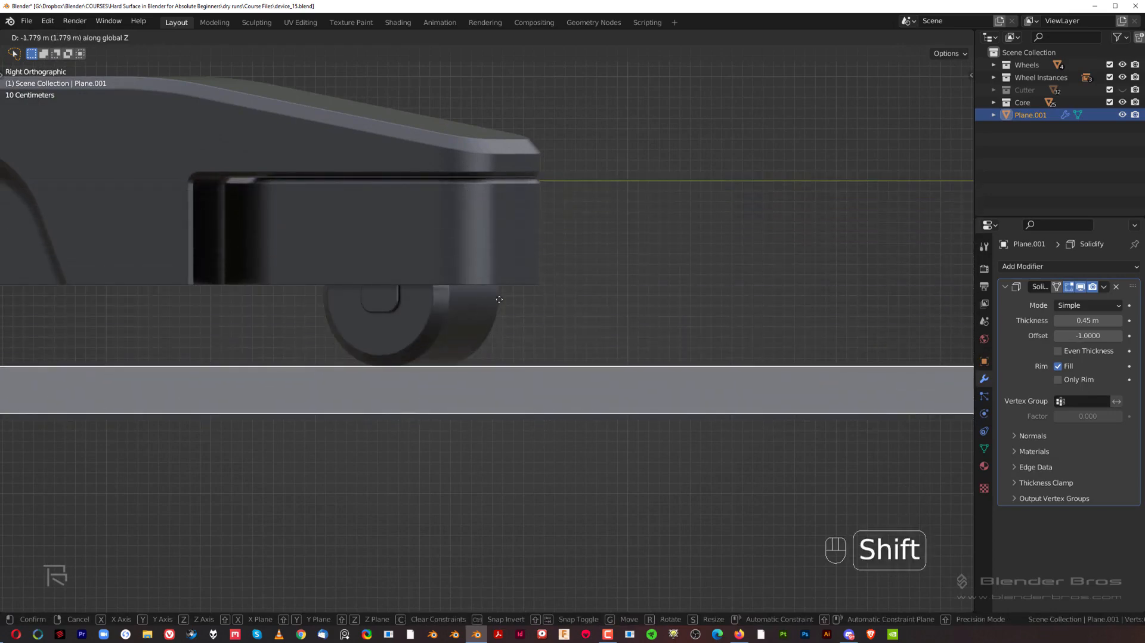
left_click(499, 299)
scroll(486, 303, "down", 1)
scroll(490, 288, "down", 5)
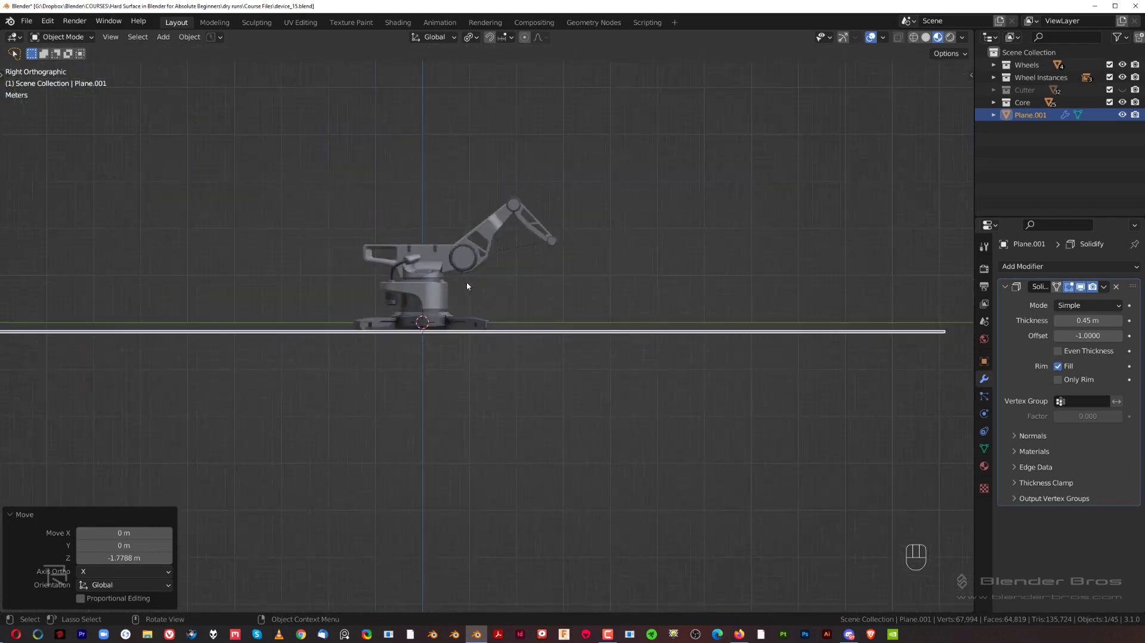
Inspect the contact between the wheels and the floor in perspective, both close up and from farther away.
middle_click_drag(466, 282, 565, 234)
key("KP_5")
scroll(557, 353, "up", 5)
scroll(549, 332, "up", 5)
scroll(545, 186, "up", 2)
scroll(564, 235, "up", 2)
key("g")
right_click(553, 267)
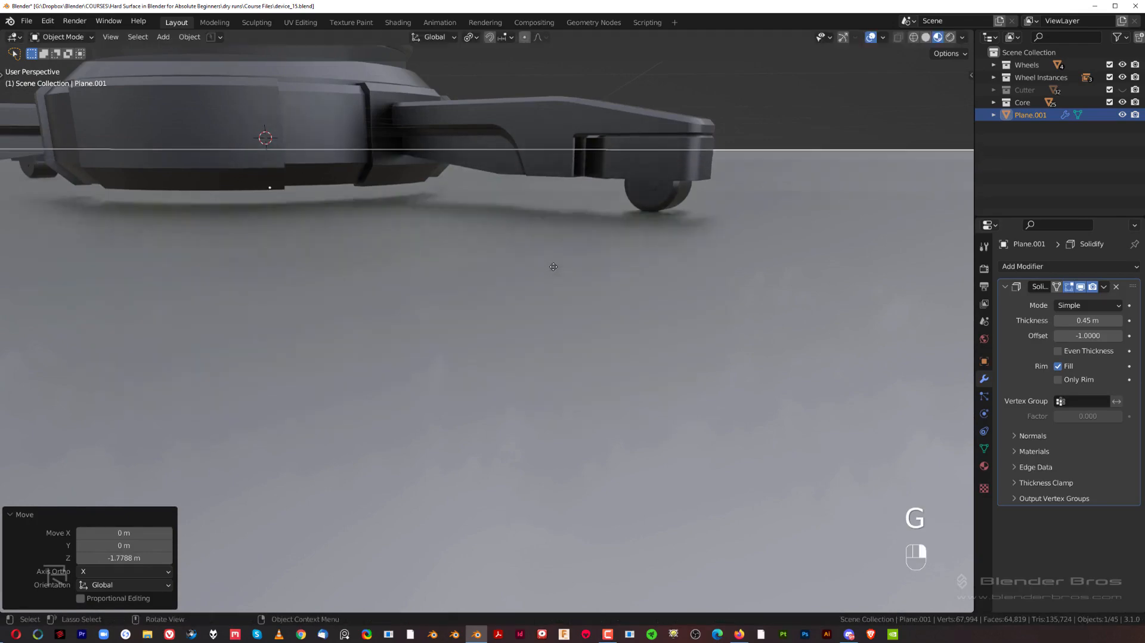
scroll(555, 271, "down", 3)
middle_click_drag(549, 276, 609, 354, "shift")
scroll(609, 354, "down", 5)
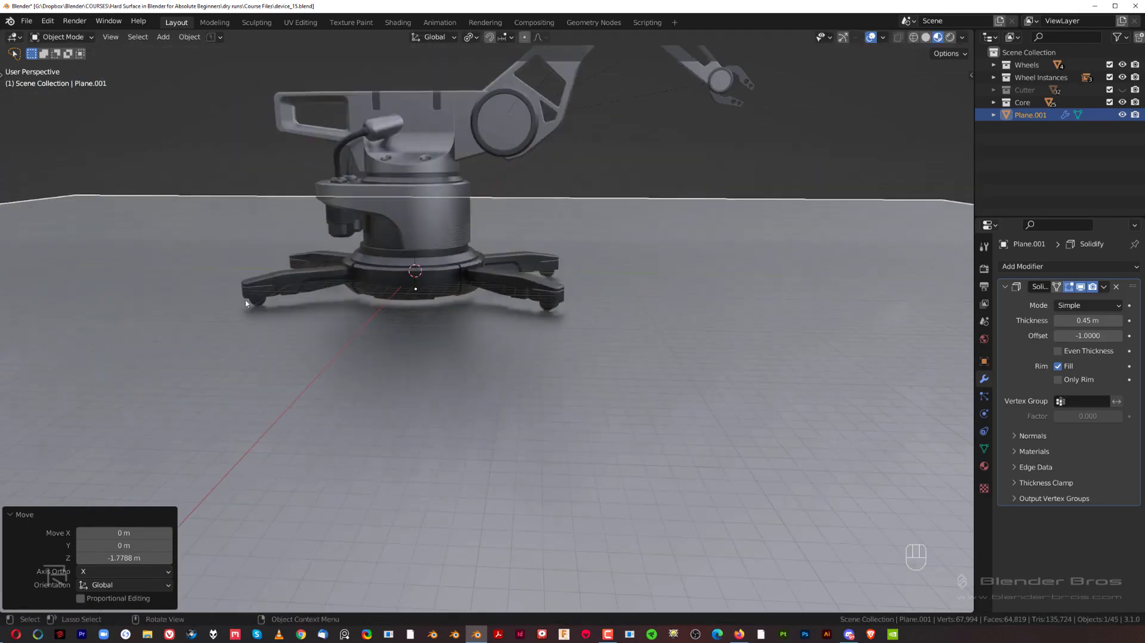
scroll(524, 298, "down", 6)
middle_click_drag(524, 299, 575, 321)
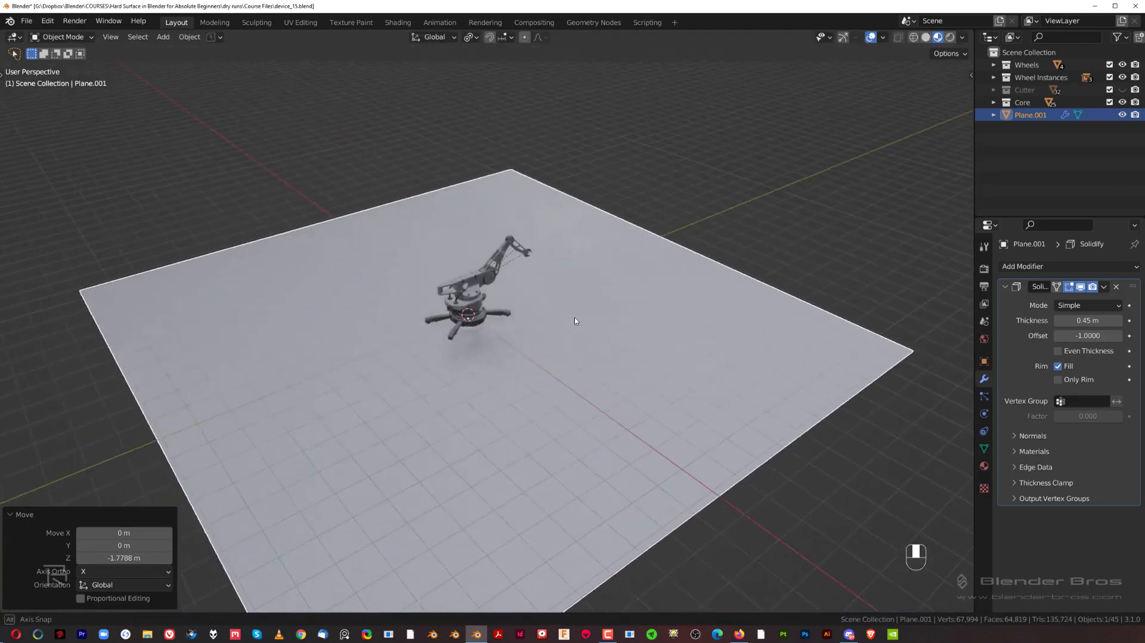
Frame the whole robot arm from its side in a low perspective view across the floor.
scroll(575, 320, "down", 4)
key("grave")
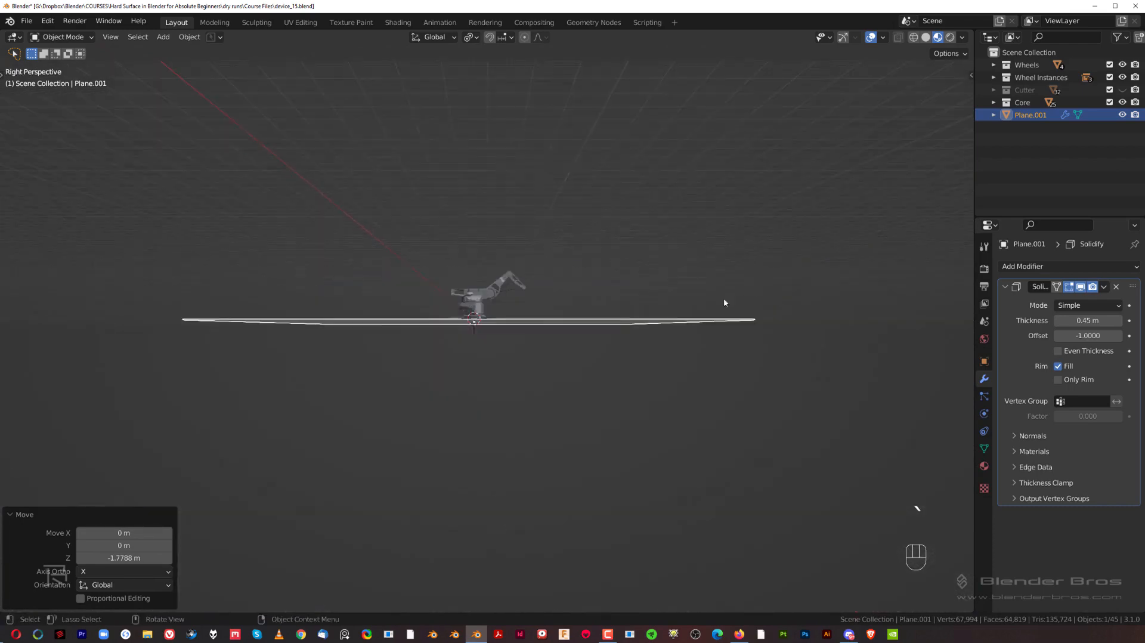
key("KP_5")
scroll(524, 325, "up", 10)
middle_click_drag(552, 221, 575, 350, "shift")
scroll(575, 350, "down", 1)
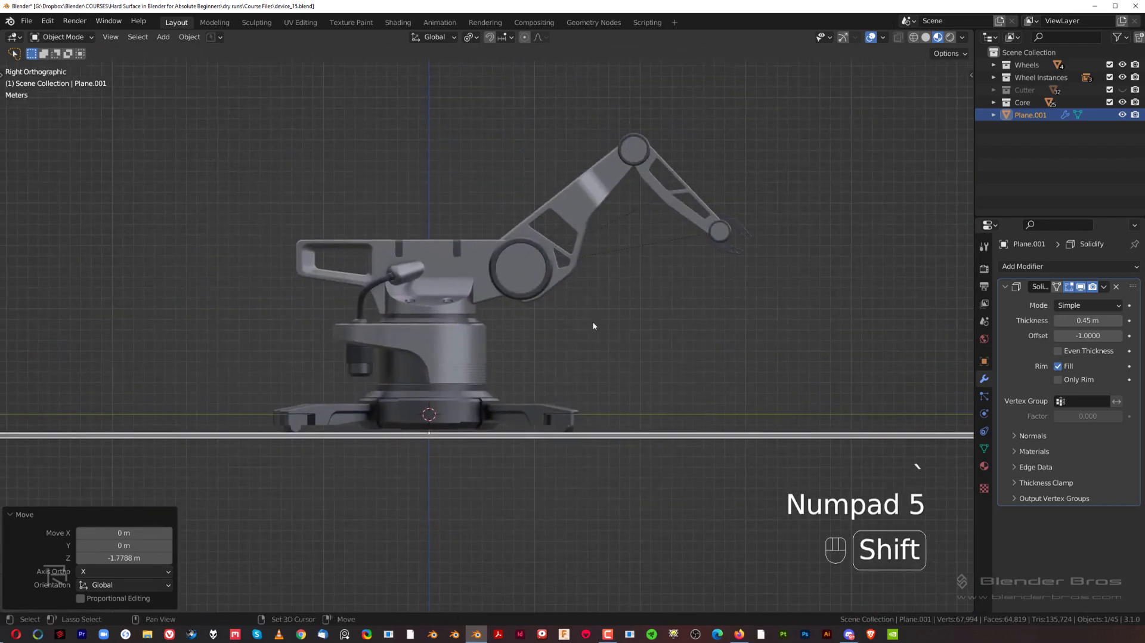
middle_click_drag(609, 302, 562, 327, "shift")
key("KP_5")
scroll(564, 307, "up", 3)
scroll(529, 327, "up", 1)
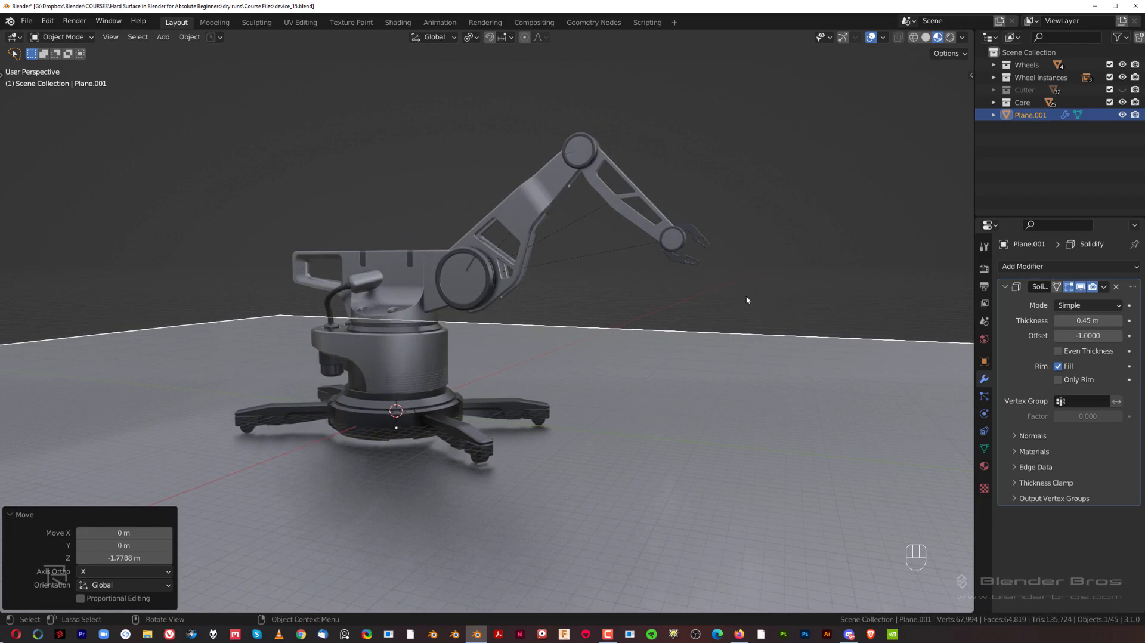
Set the viewport's focal length to 135 mm.
key("n")
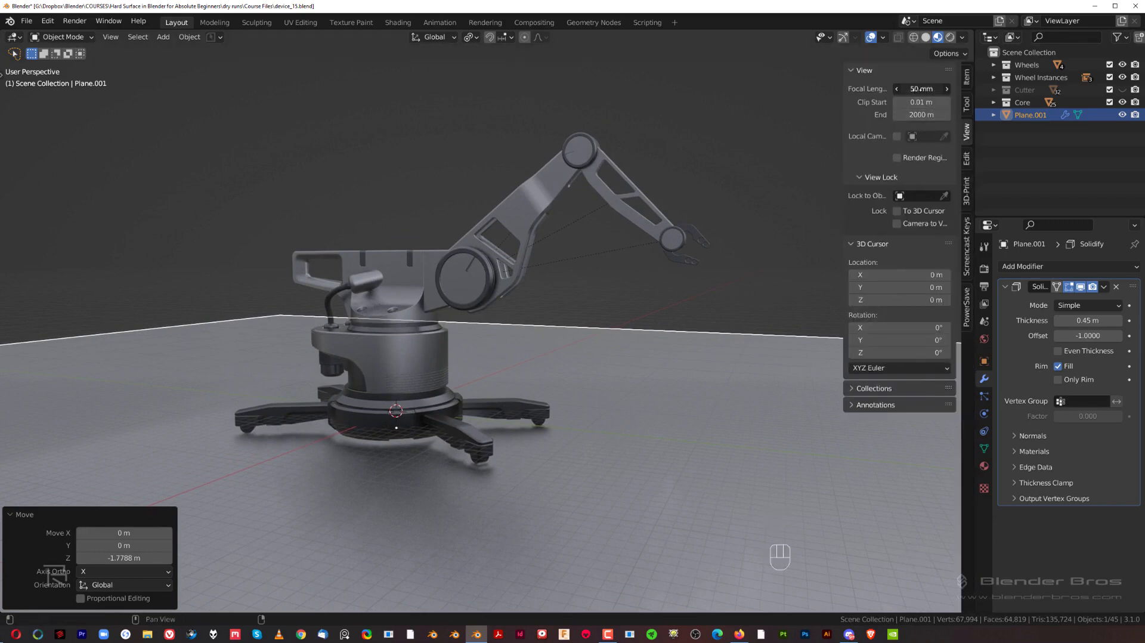
left_click_drag(921, 88, 981, 88)
left_click(921, 88)
type("135")
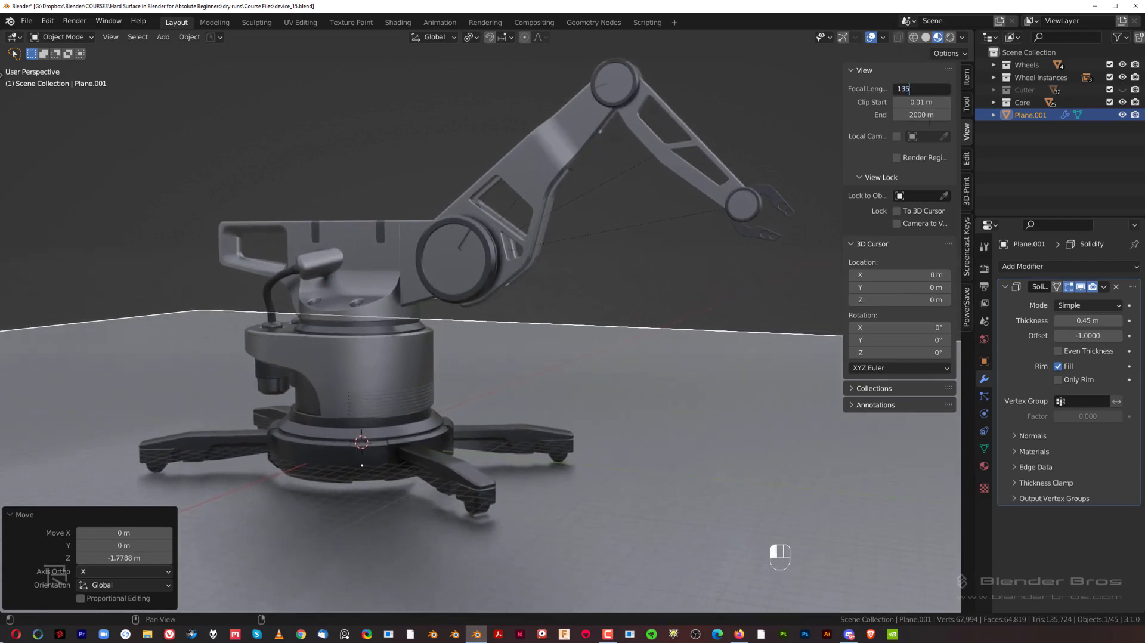
key("Return")
Create a camera matching a low view that frames the whole robot arm on the floor, and save the file.
scroll(477, 215, "down", 8)
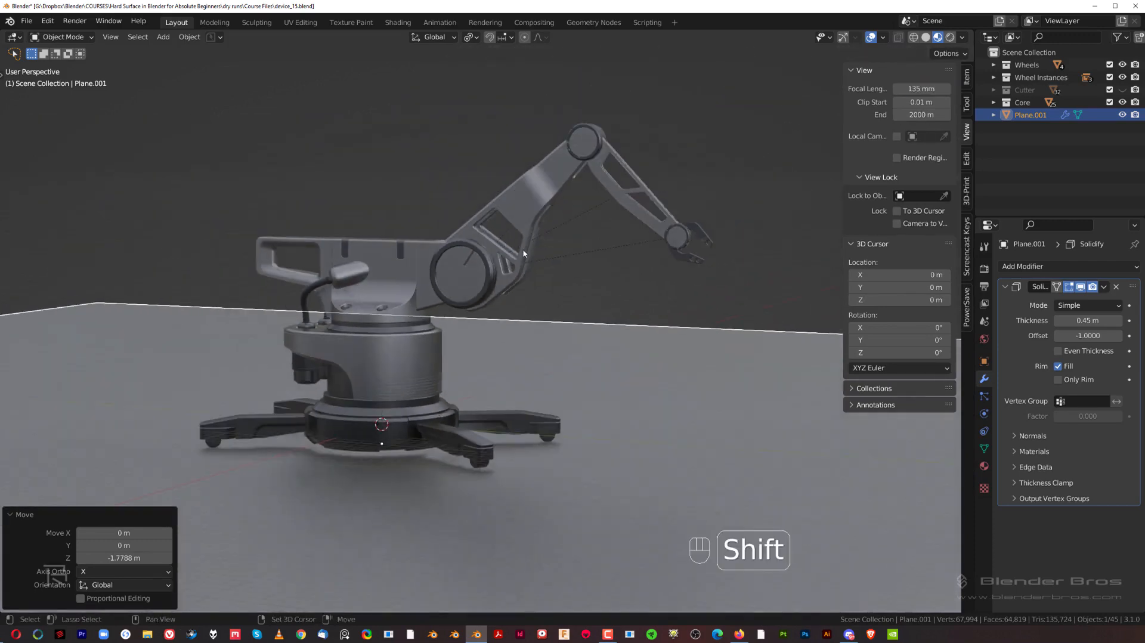
middle_click_drag(523, 254, 519, 254)
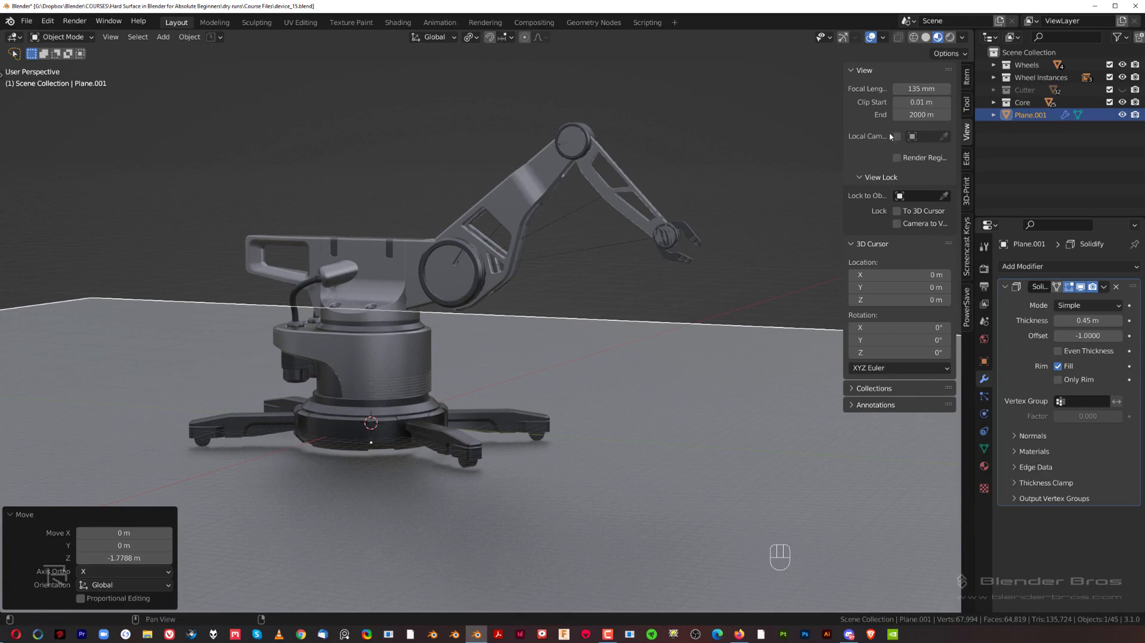
middle_click_drag(403, 355, 427, 325, "ctrl")
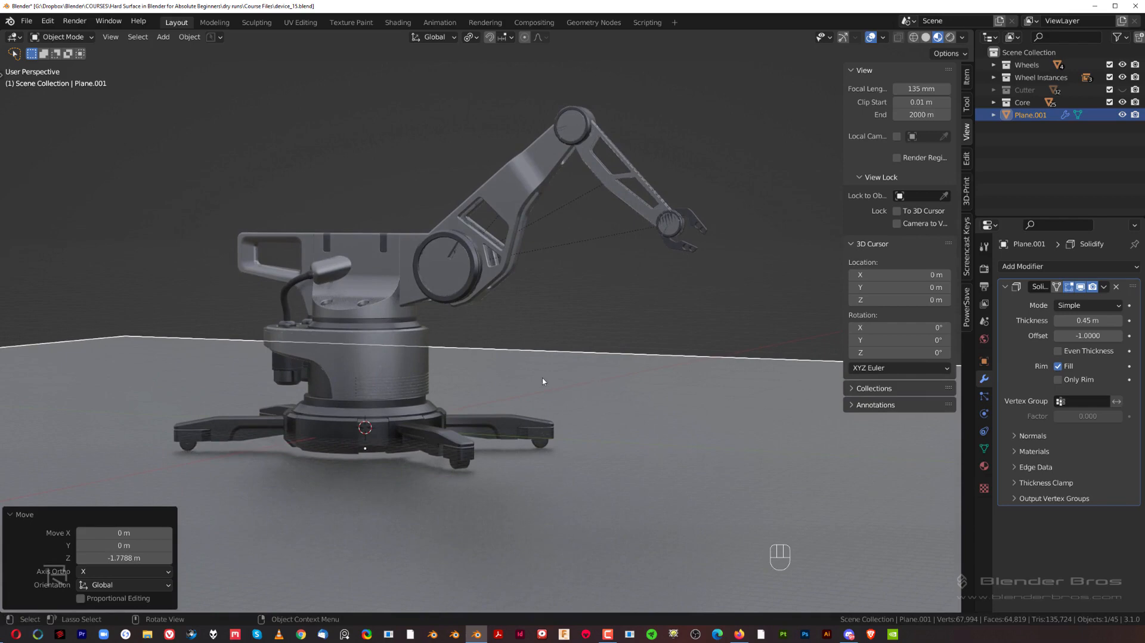
left_click(691, 282)
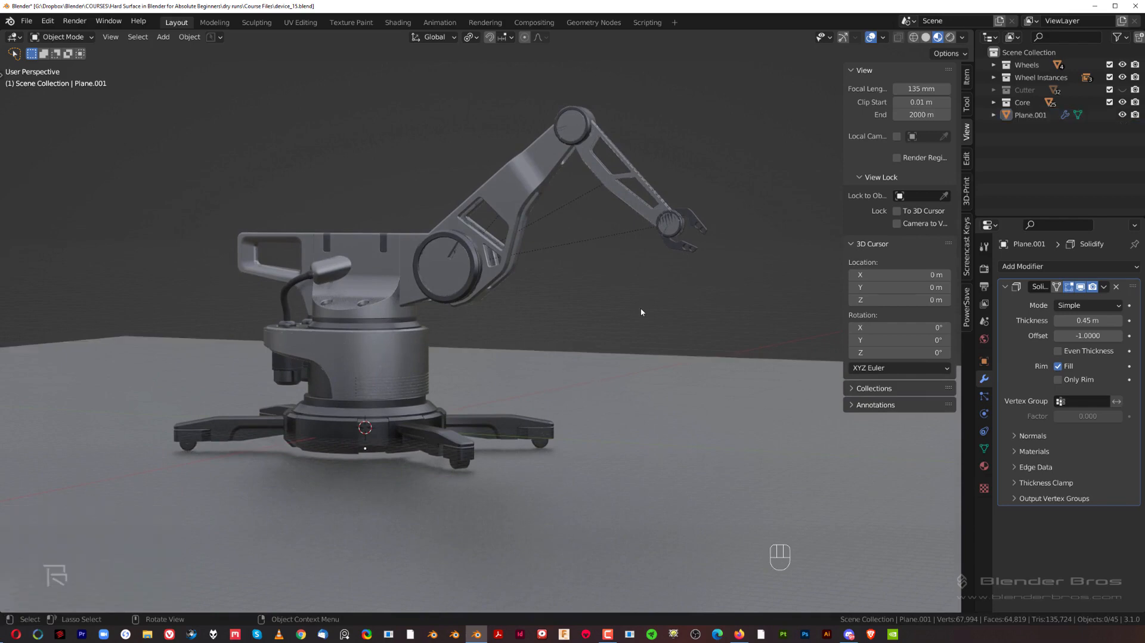
key("n")
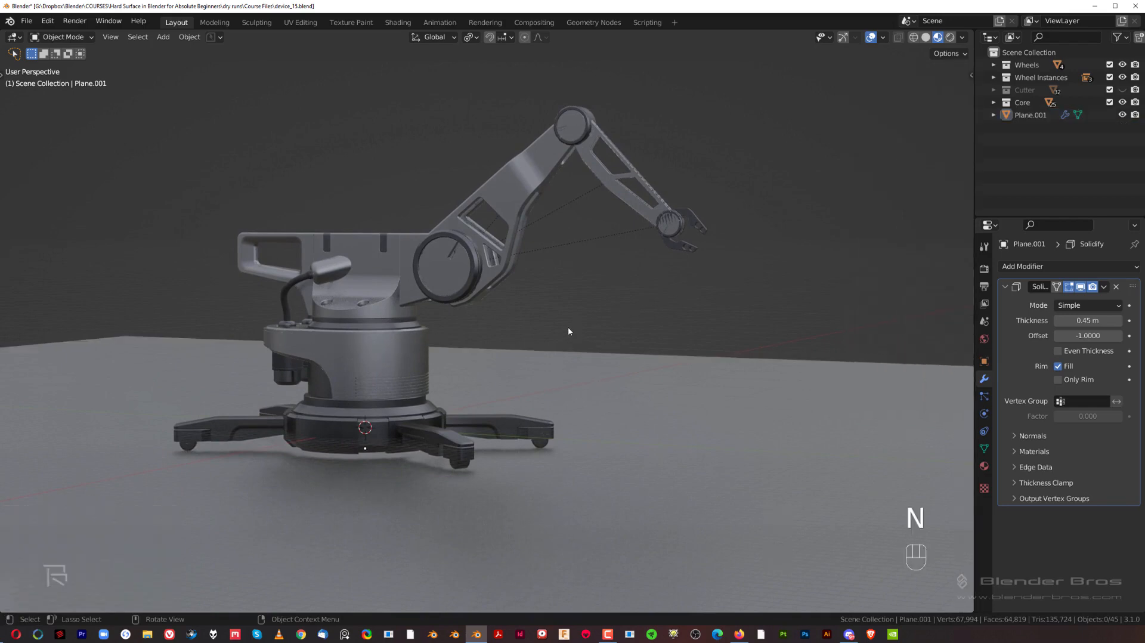
key("Page_Down")
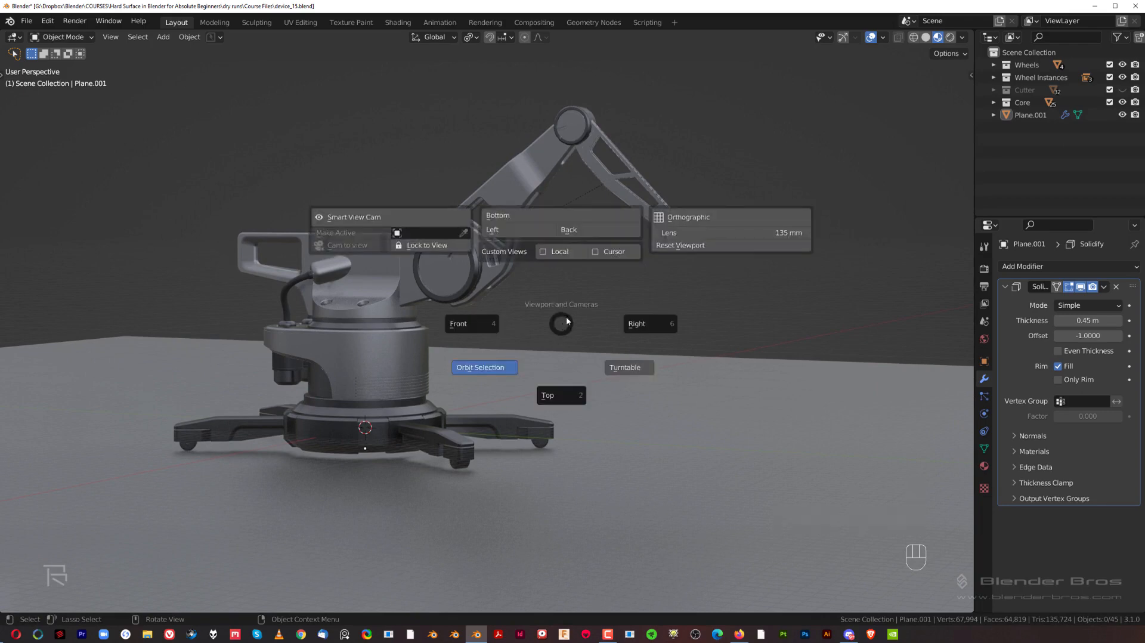
left_click(403, 218)
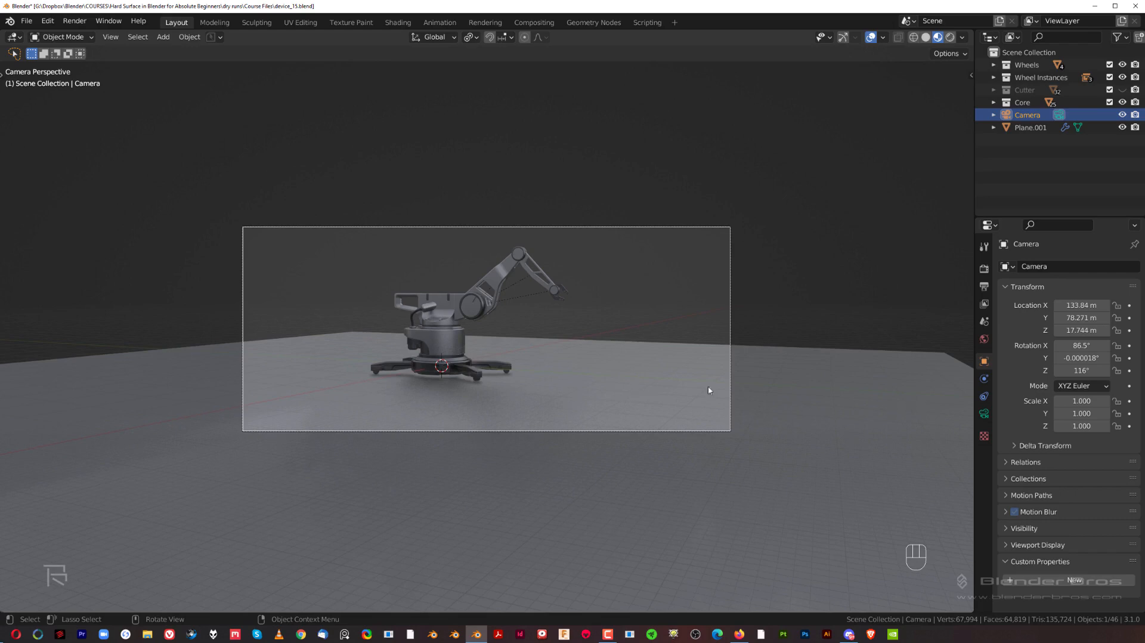
scroll(551, 382, "up", 3)
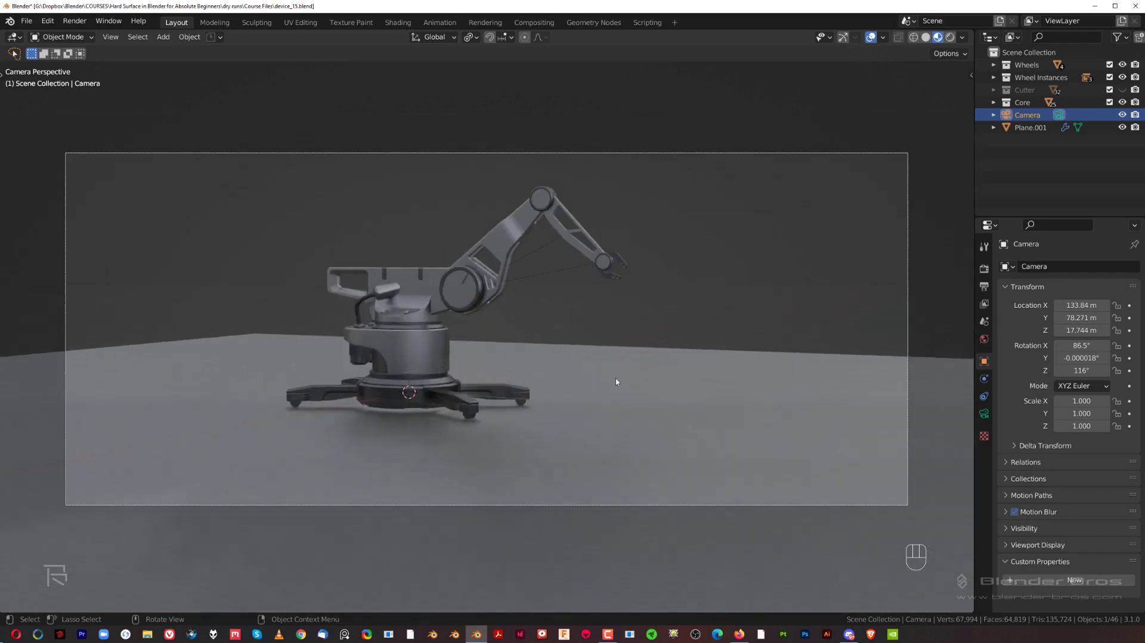
key("ctrl+s")
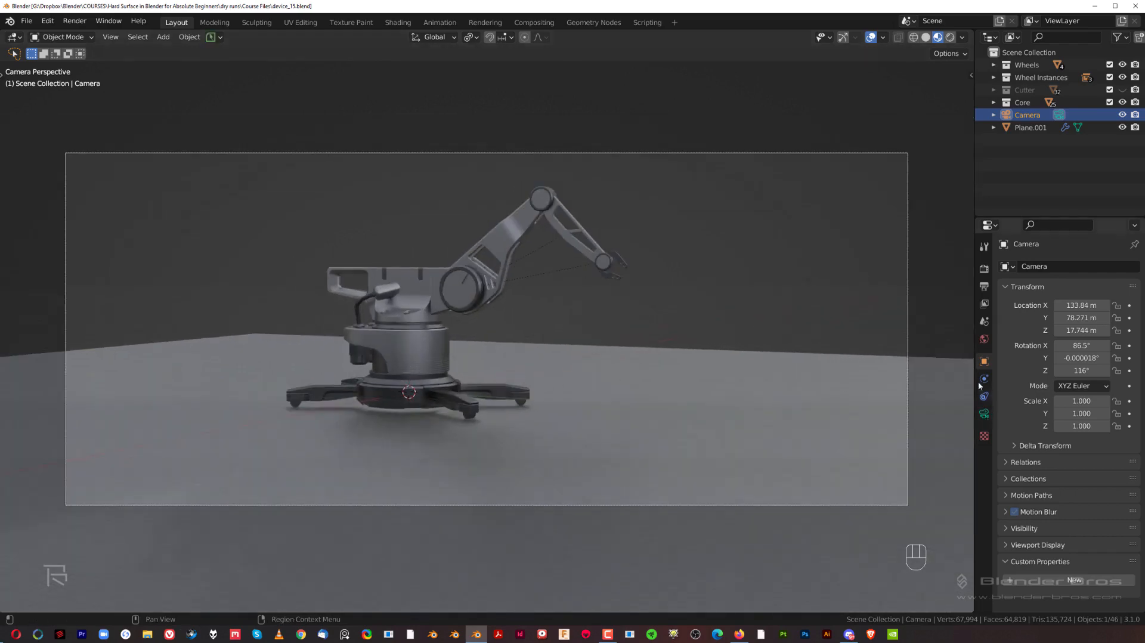
Set the render output's horizontal resolution to 2560 px.
left_click(984, 286)
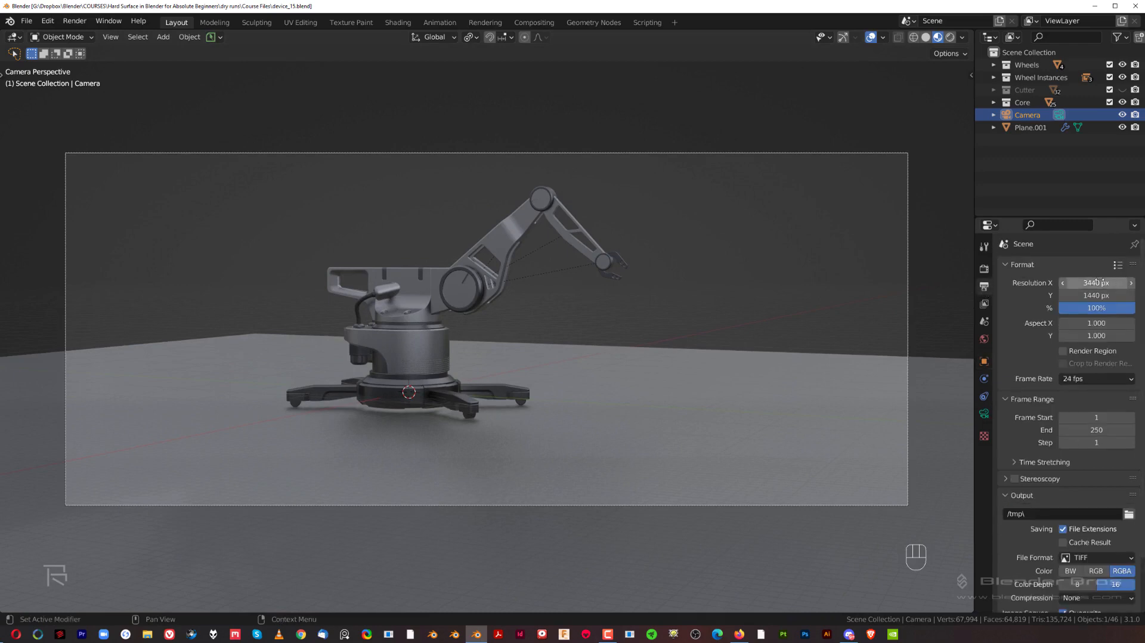
left_click(1100, 281)
type("2560")
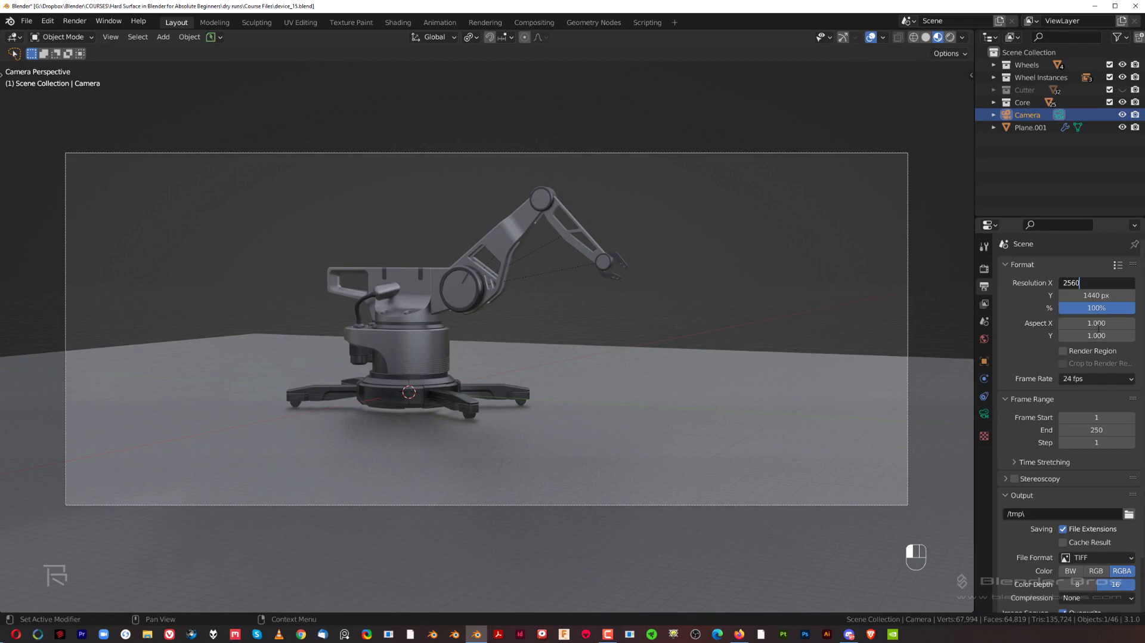
key("Return")
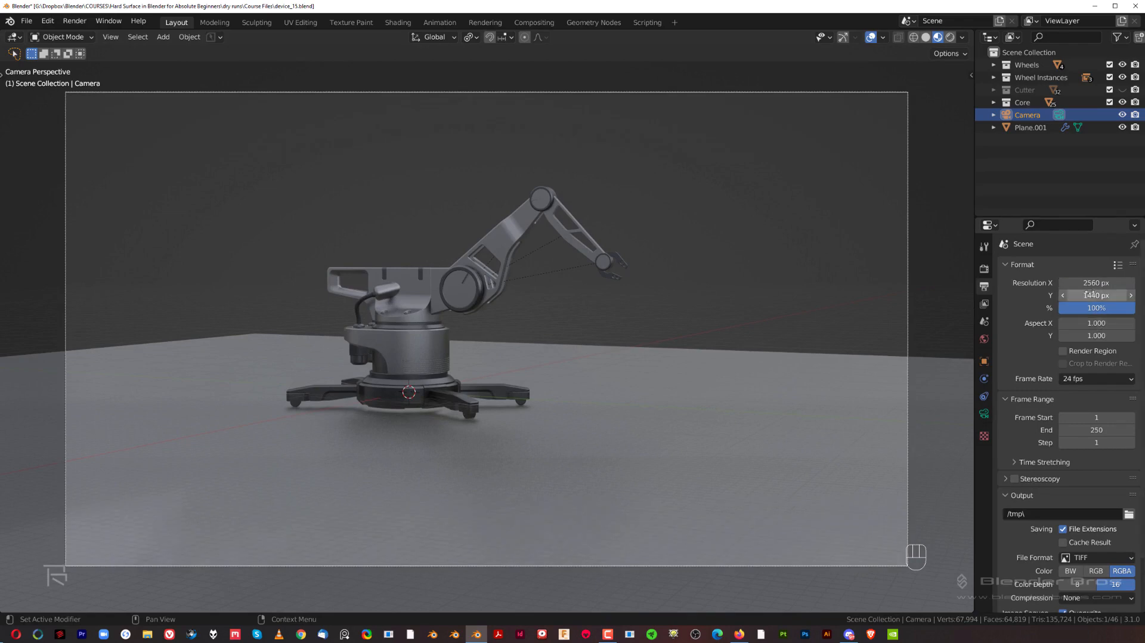
Lock the camera to the view and bring it closer to the robot arm.
key("Page_Down")
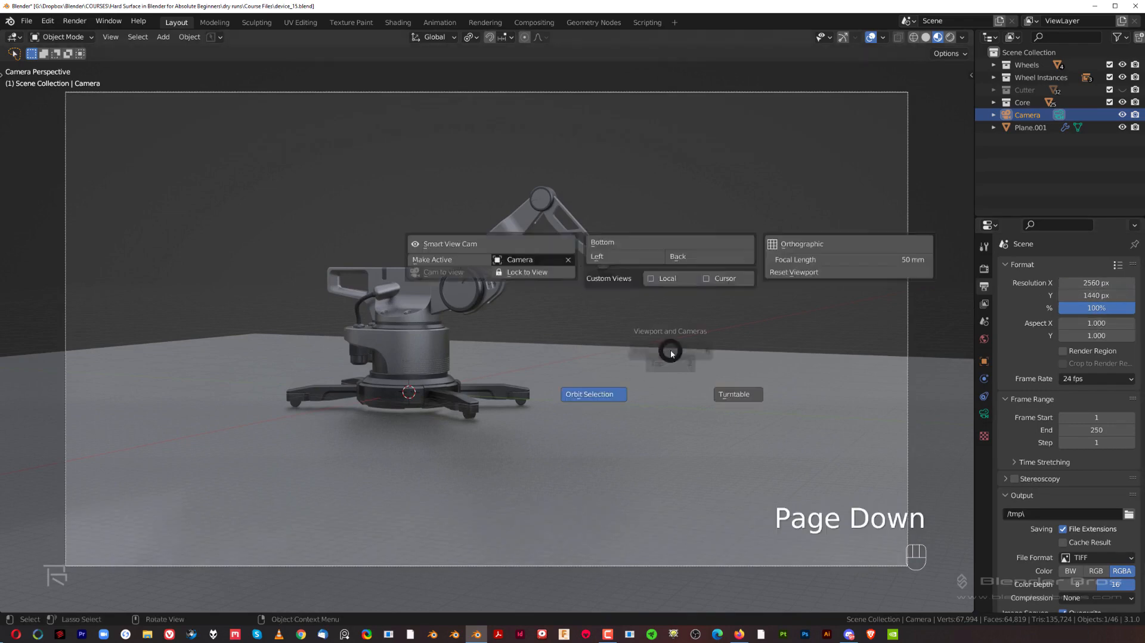
left_click(557, 277)
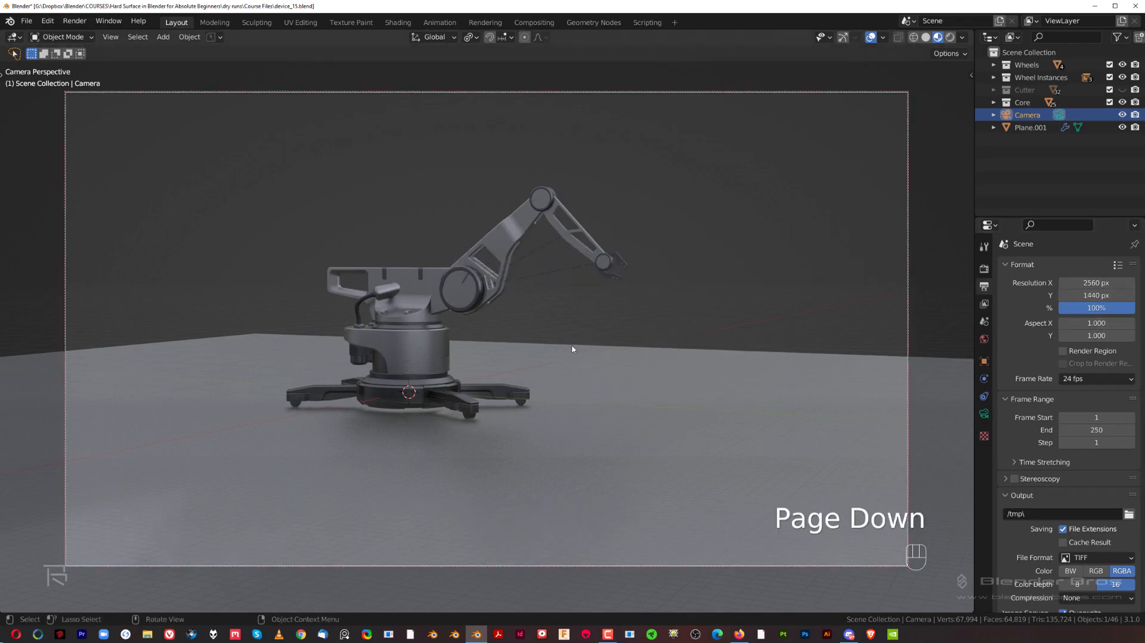
scroll(571, 349, "up", 2)
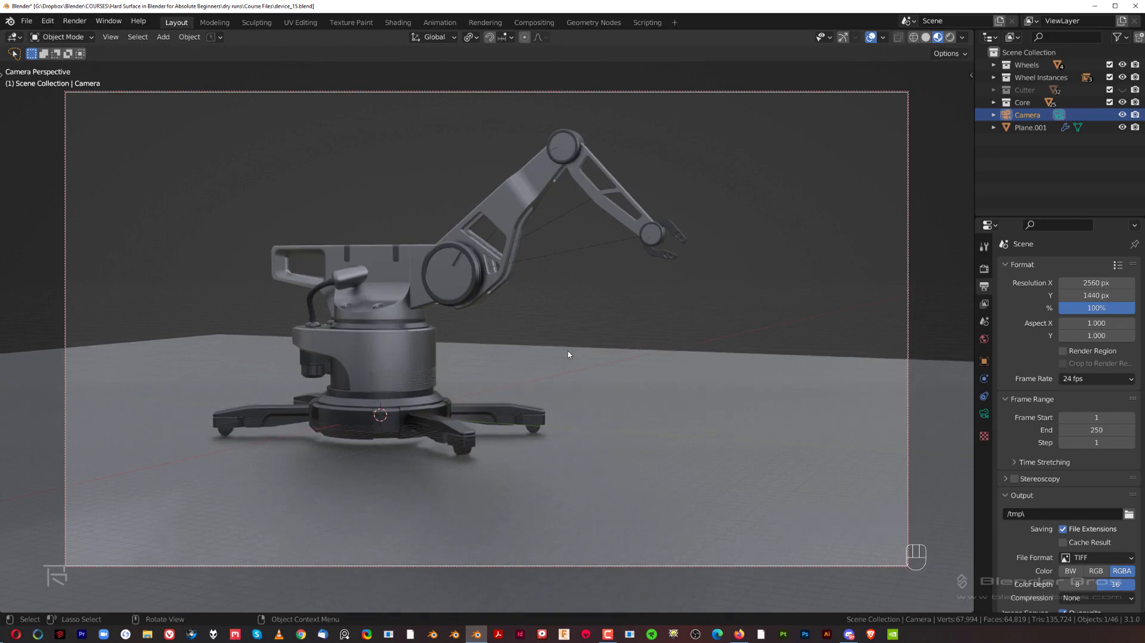
scroll(567, 355, "down", 5)
scroll(573, 346, "up", 5)
mouse_move(504, 366)
middle_mouse_down("shift")
mouse_move(567, 335)
mouse_move(544, 361)
mouse_move(508, 362)
mouse_move(522, 352)
middle_mouse_up("shift")
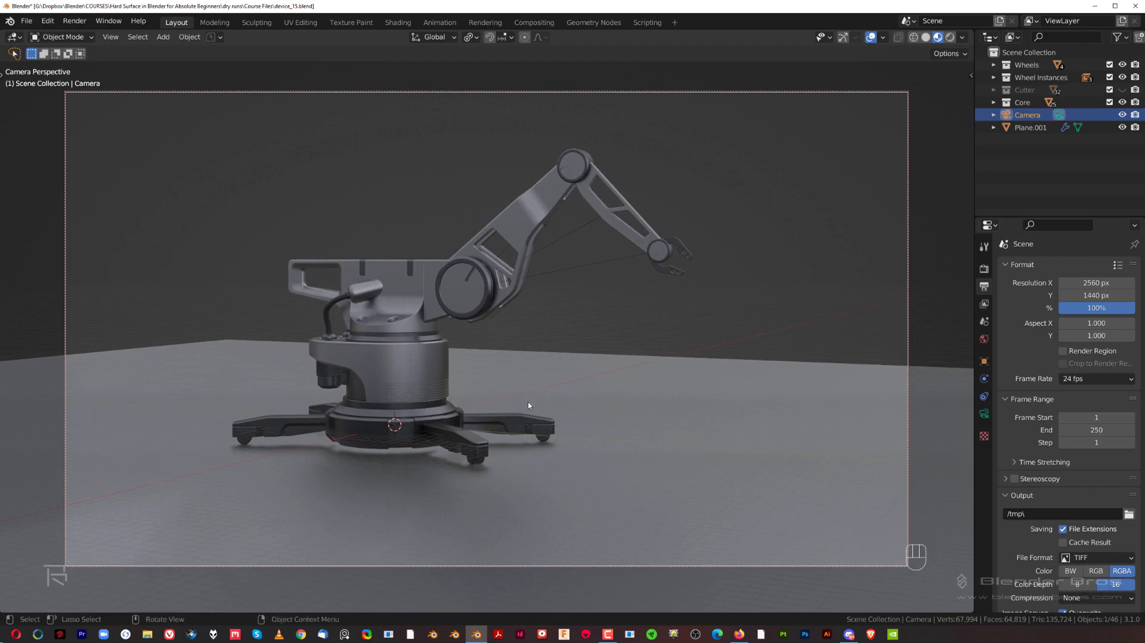
Tighten the camera framing until the robot arm fills most of the frame.
mouse_move(528, 389)
middle_mouse_down("ctrl")
mouse_move(523, 377)
mouse_move(506, 390)
middle_mouse_up("ctrl")
scroll(511, 394, "up", 3)
scroll(512, 398, "down", 2)
scroll(511, 402, "up", 2)
scroll(511, 401, "down", 2)
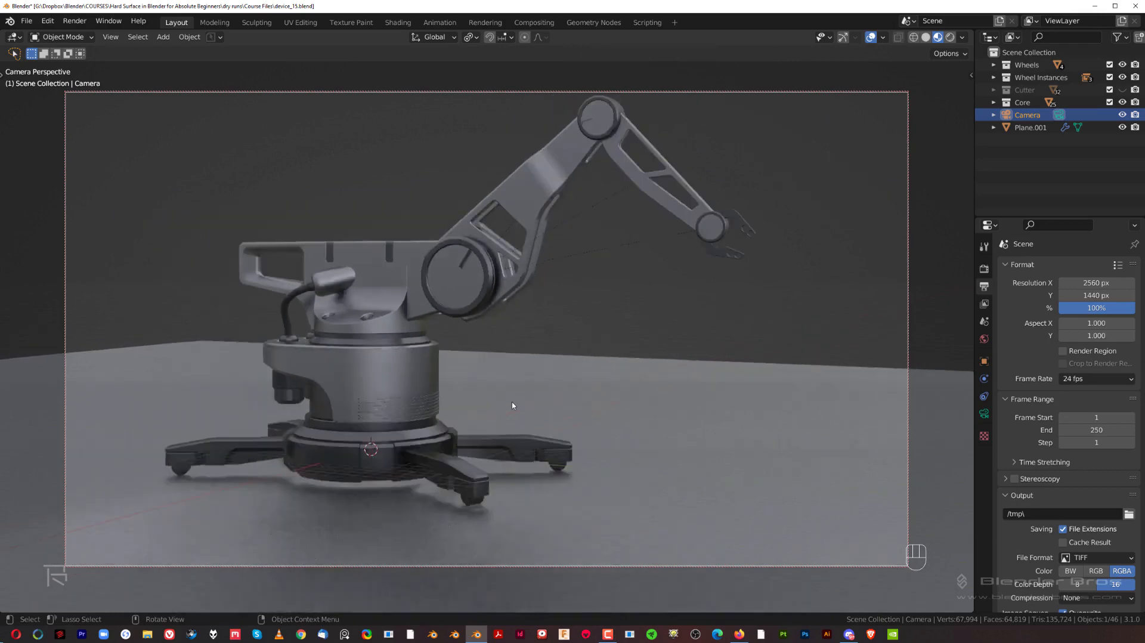
scroll(512, 403, "up", 2)
scroll(511, 404, "down", 3)
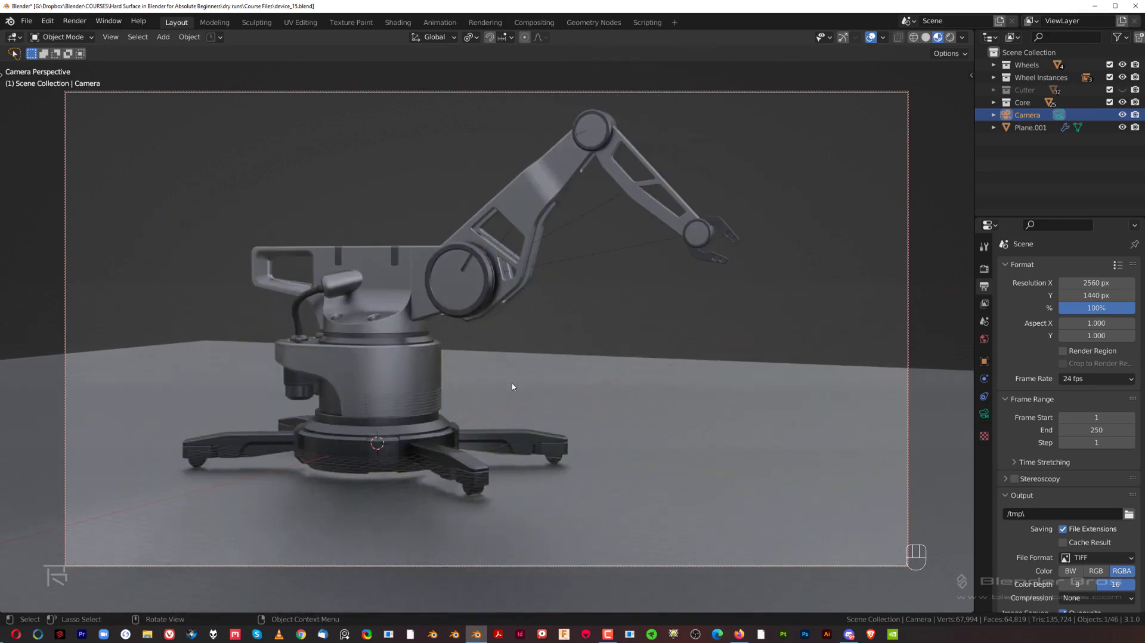
key("ctrl")
middle_click_drag(513, 386, 491, 372, "ctrl")
Shift the camera framing so the whole arm fits with more free space on the gripper side, and save the file.
middle_click_drag(539, 344, 632, 289, "shift")
left_click(481, 338)
scroll(474, 316, "up", 2)
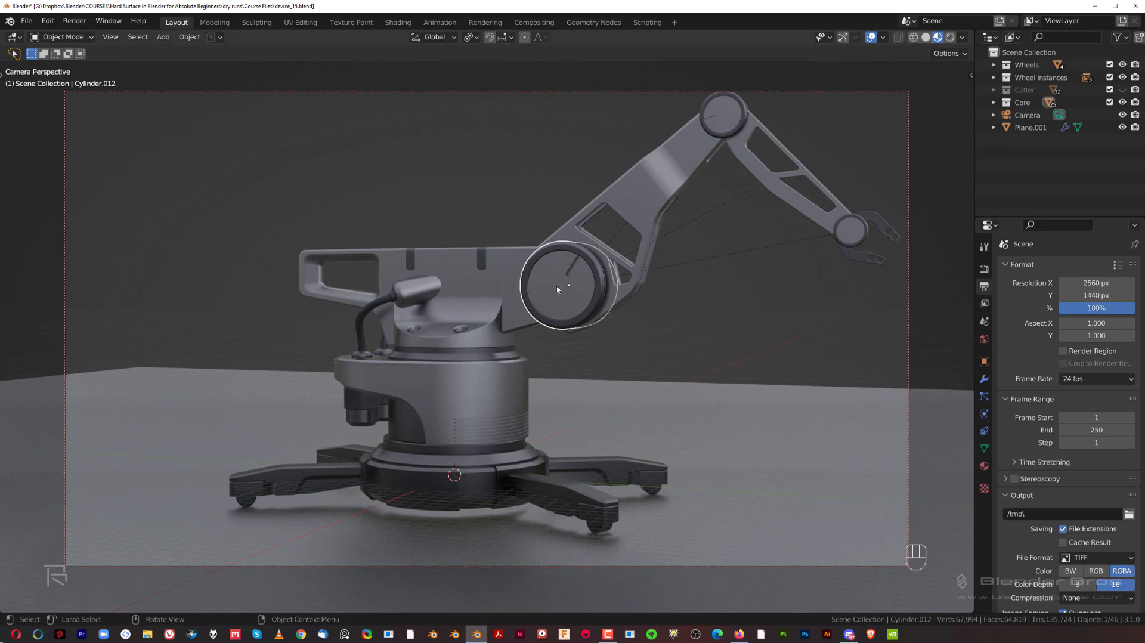
middle_click_drag(678, 276, 569, 278, "shift")
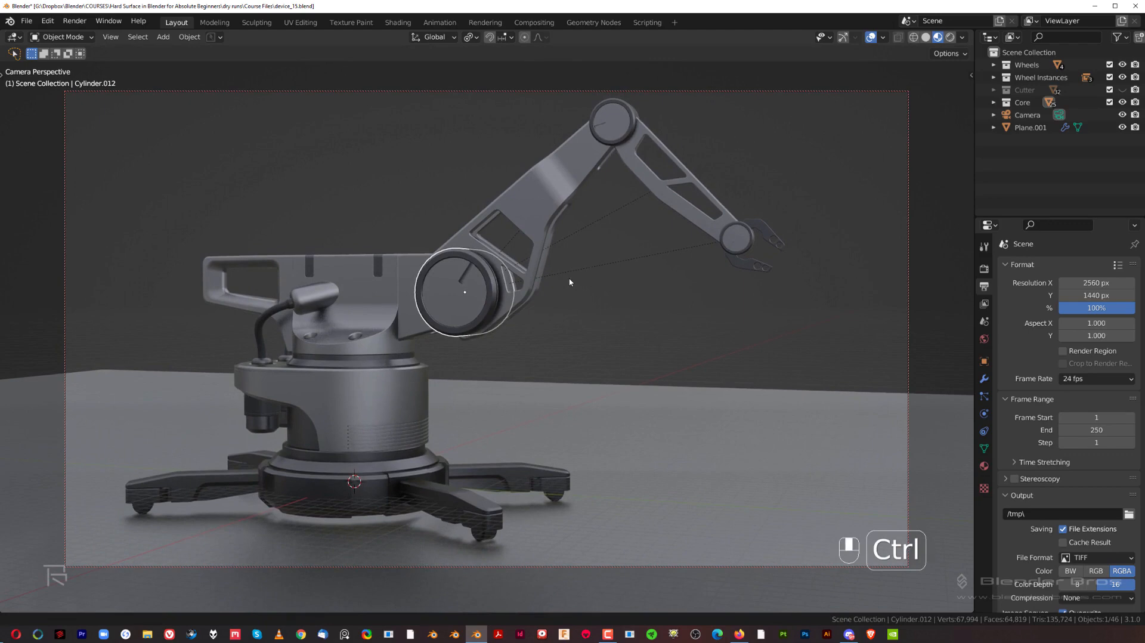
middle_click_drag(515, 331, 517, 322, "shift")
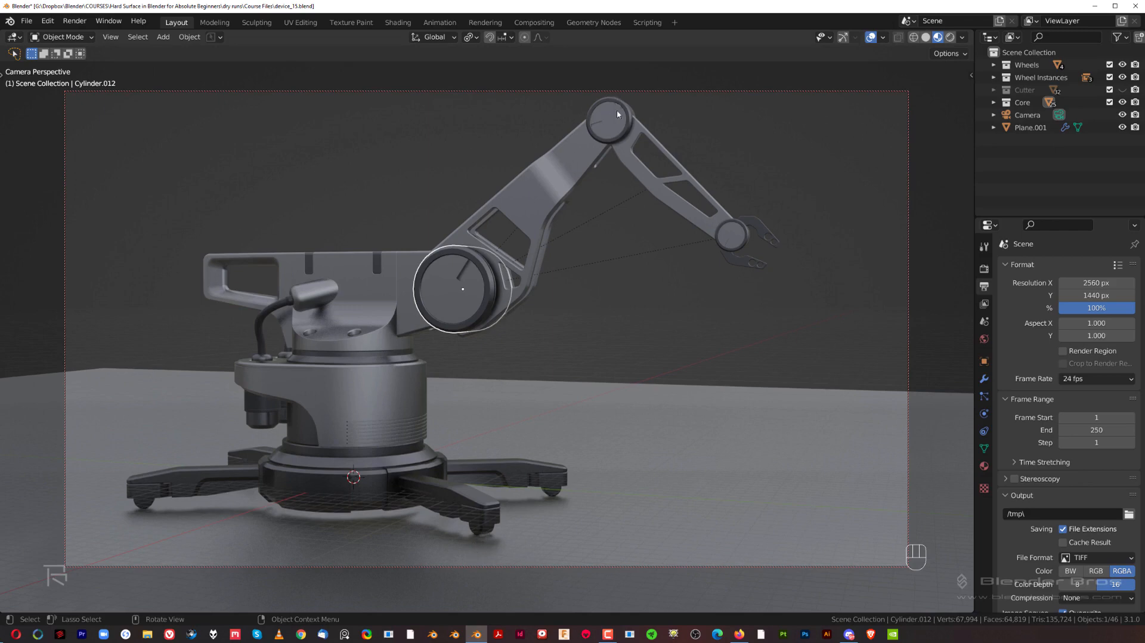
middle_click_drag(575, 236, 574, 227, "shift")
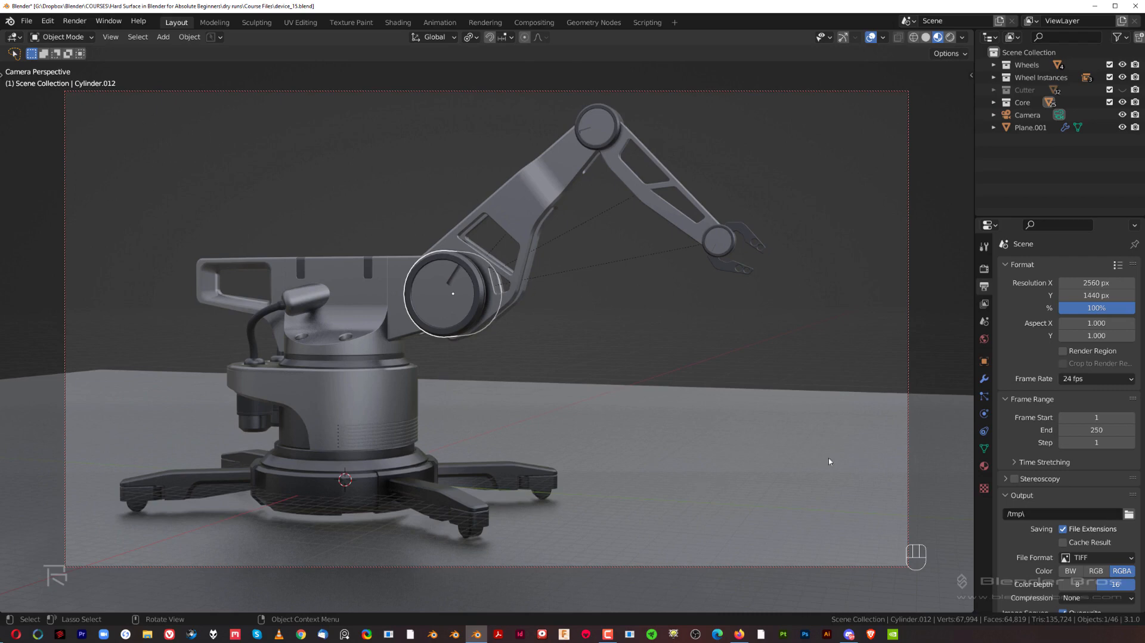
key("ctrl+s")
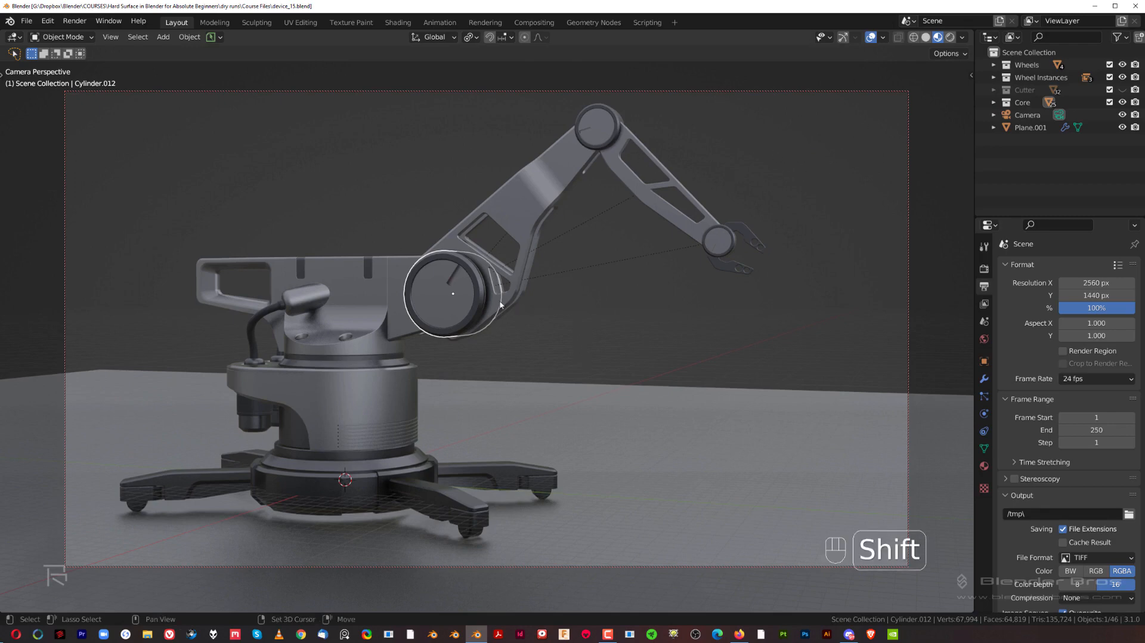
Nudge the camera framing slightly, deselect the shoulder joint, and unlock the camera from the view.
middle_click_drag(501, 304, 500, 298, "shift")
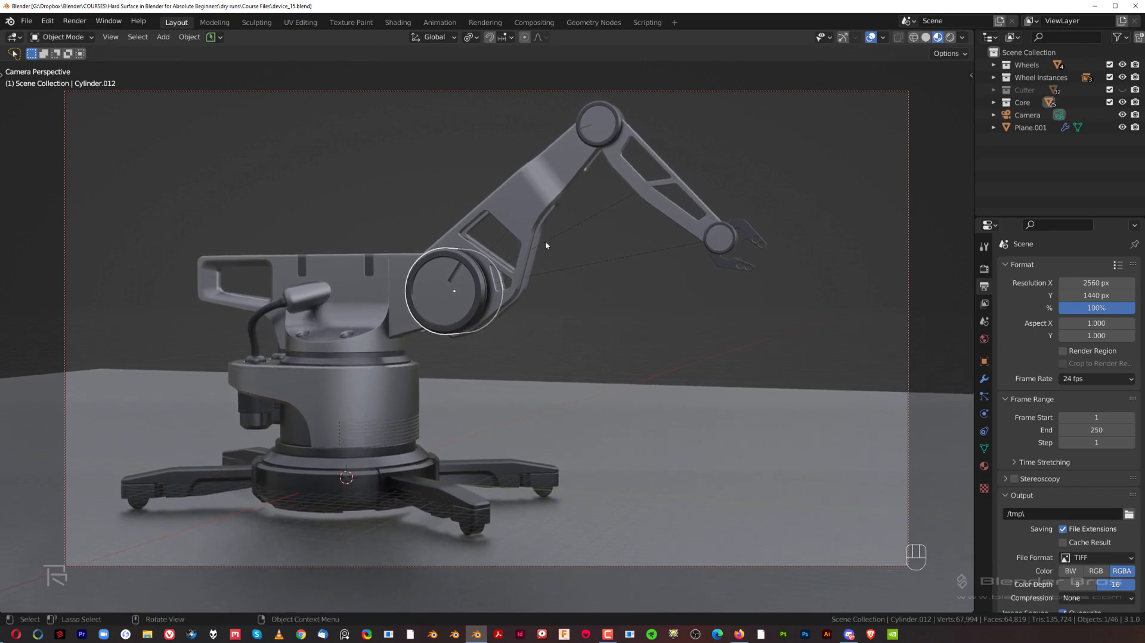
left_click(771, 292)
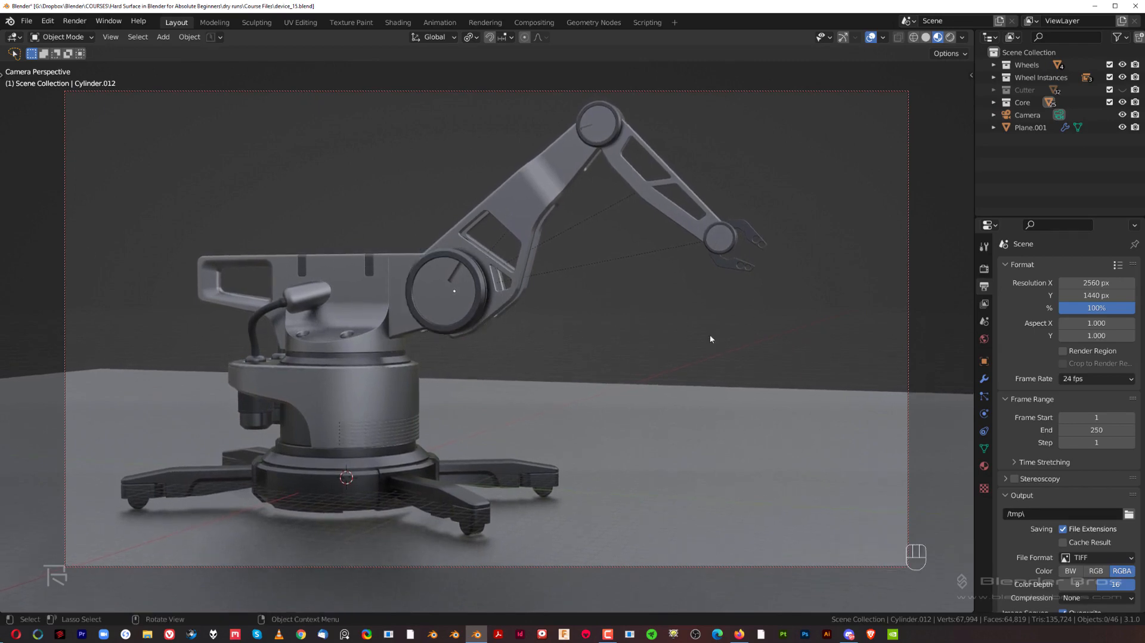
key("Page_Down")
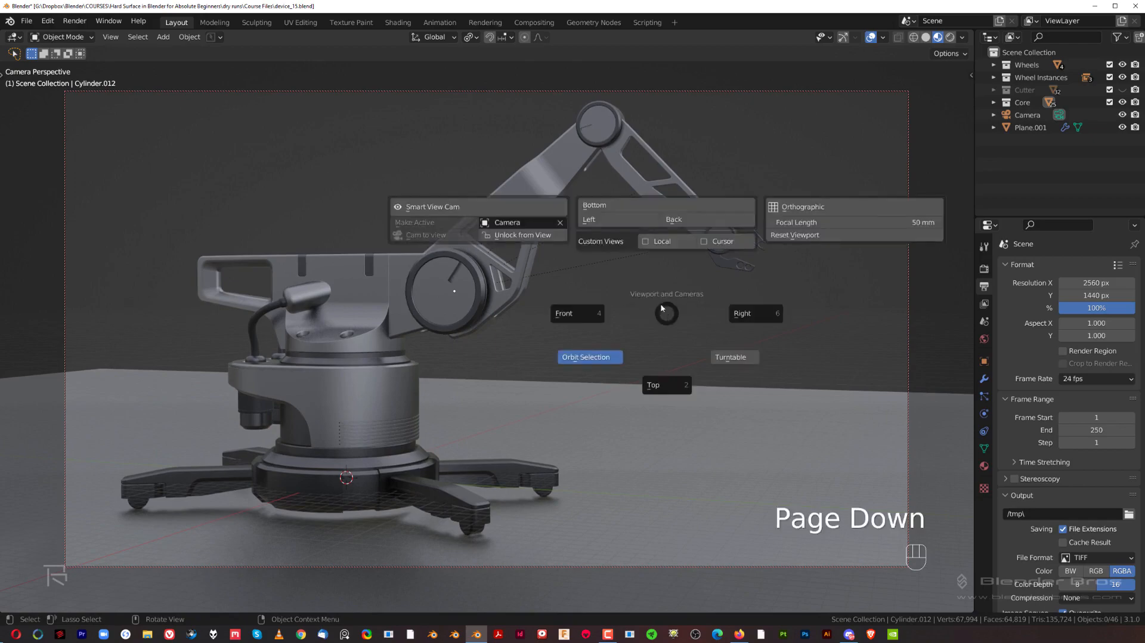
Leave the camera view, select the camera object above the floor, and look through it as the active camera.
scroll(546, 356, "down", 1)
middle_click_drag(546, 356, 521, 338)
scroll(522, 338, "down", 7)
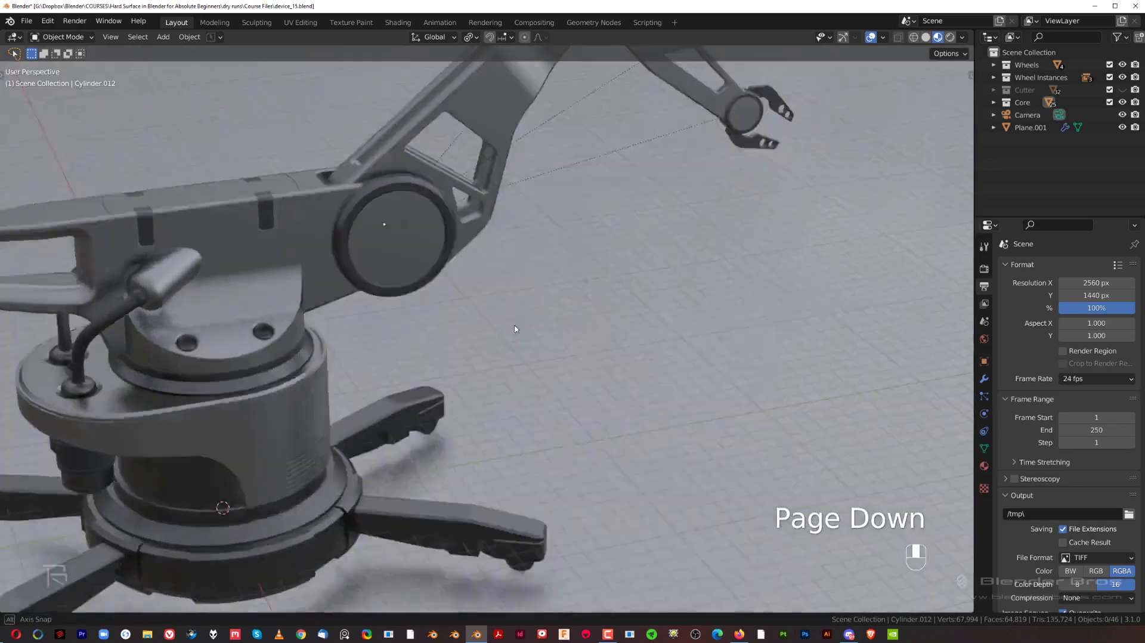
scroll(522, 338, "down", 4)
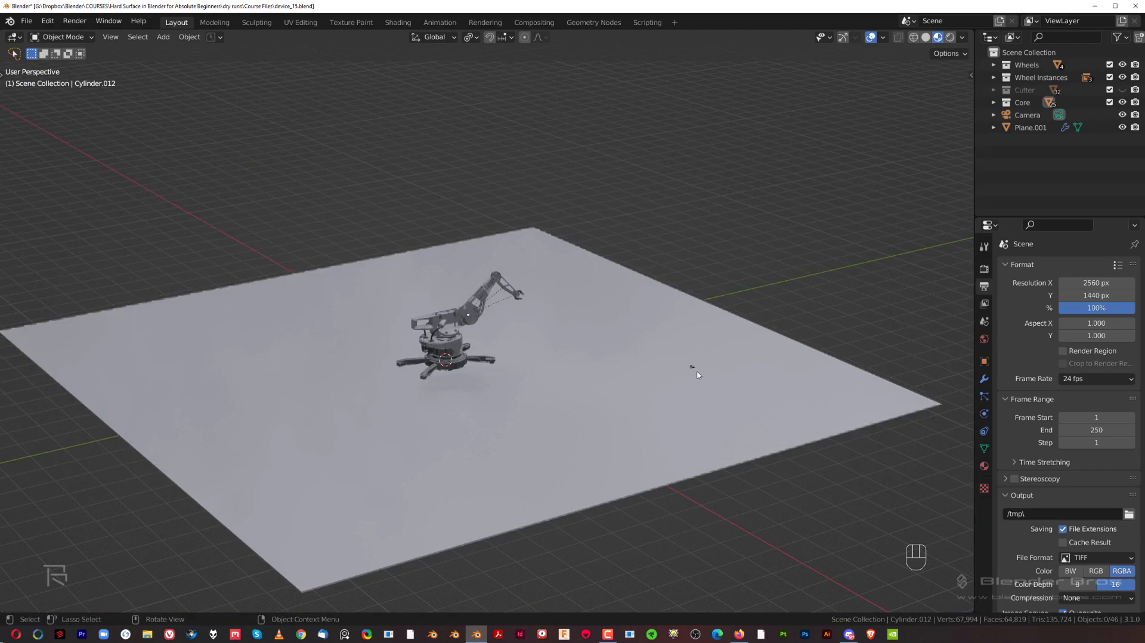
scroll(697, 374, "up", 3)
middle_click_drag(774, 403, 529, 369, "shift")
scroll(562, 390, "up", 1)
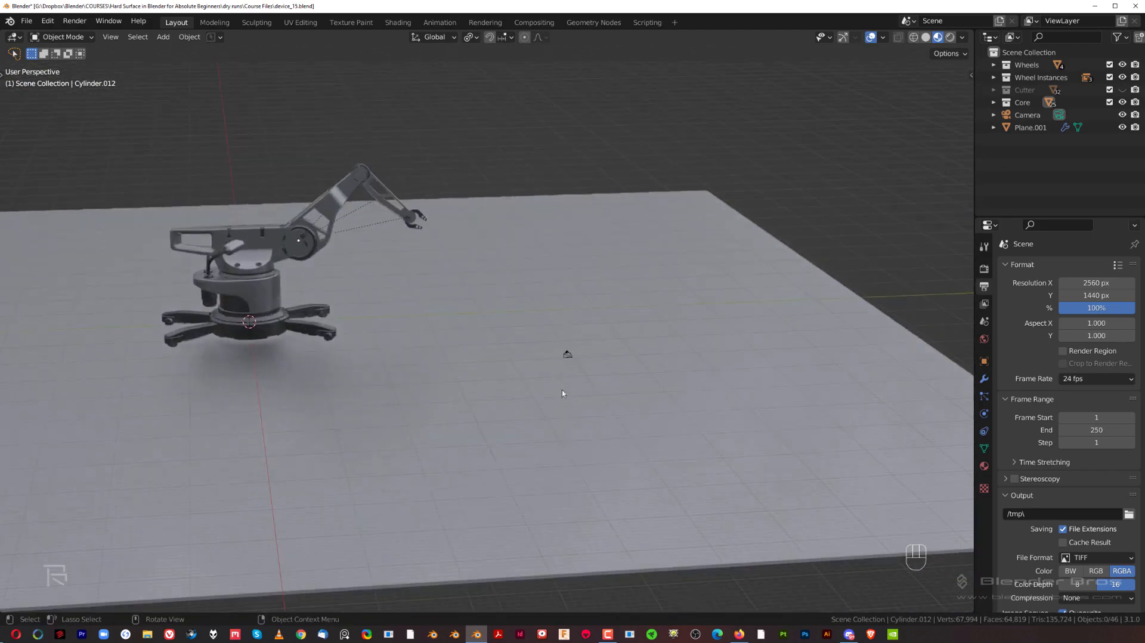
left_click(567, 355)
key("ctrl")
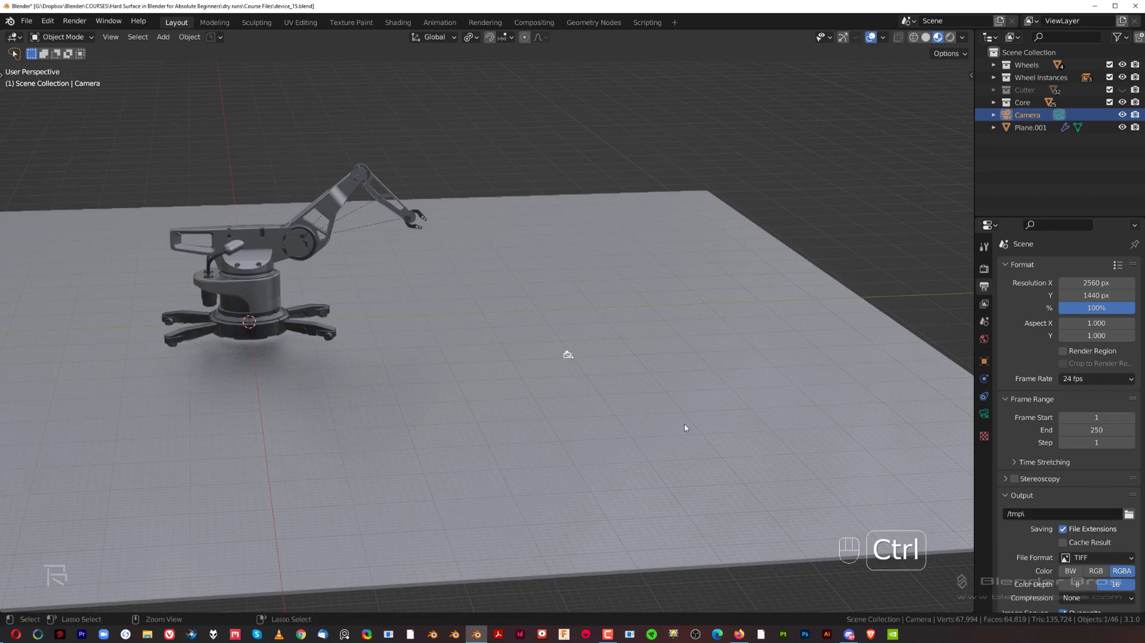
key("ctrl+KP_0")
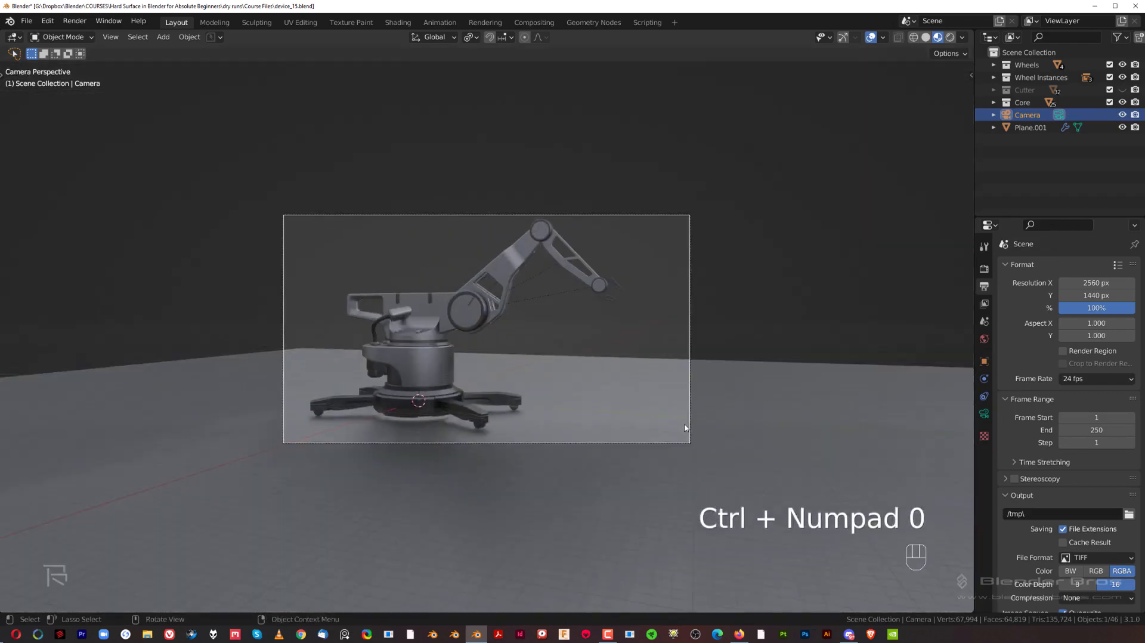
scroll(581, 427, "up", 4)
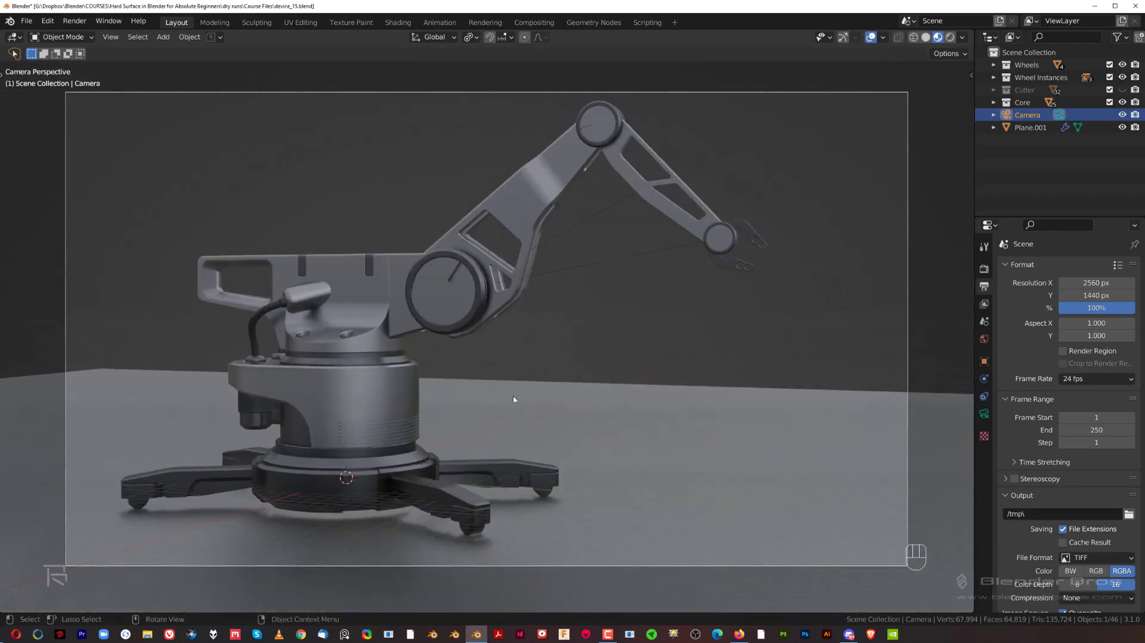
Move the camera and the floor plane into a new collection named Render.
scroll(420, 368, "down", 1)
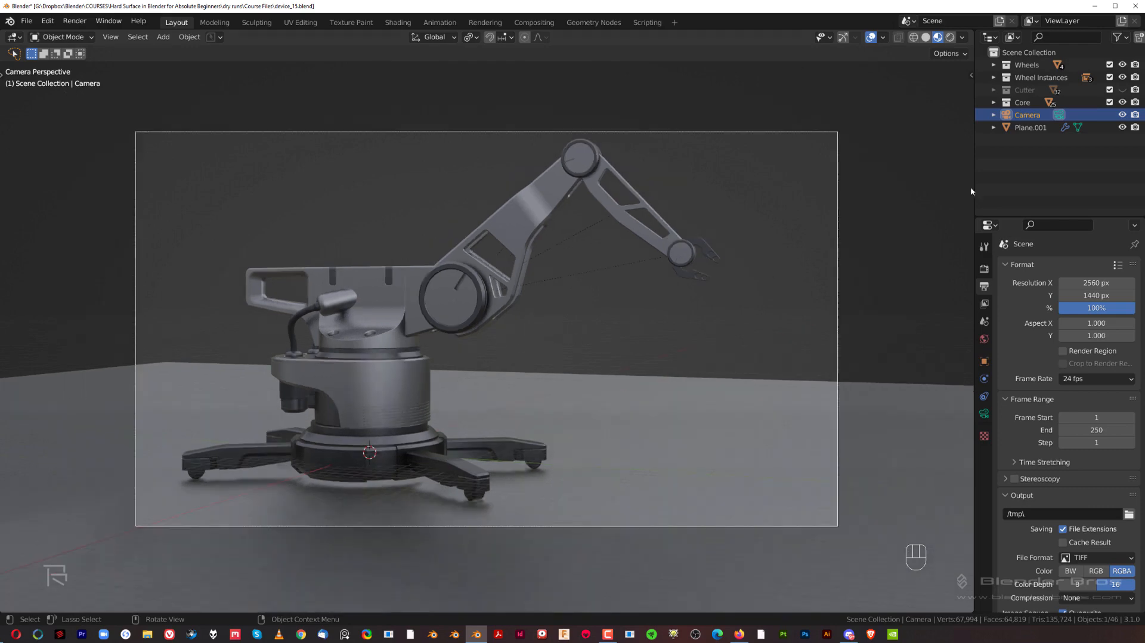
left_click(1031, 126, "shift")
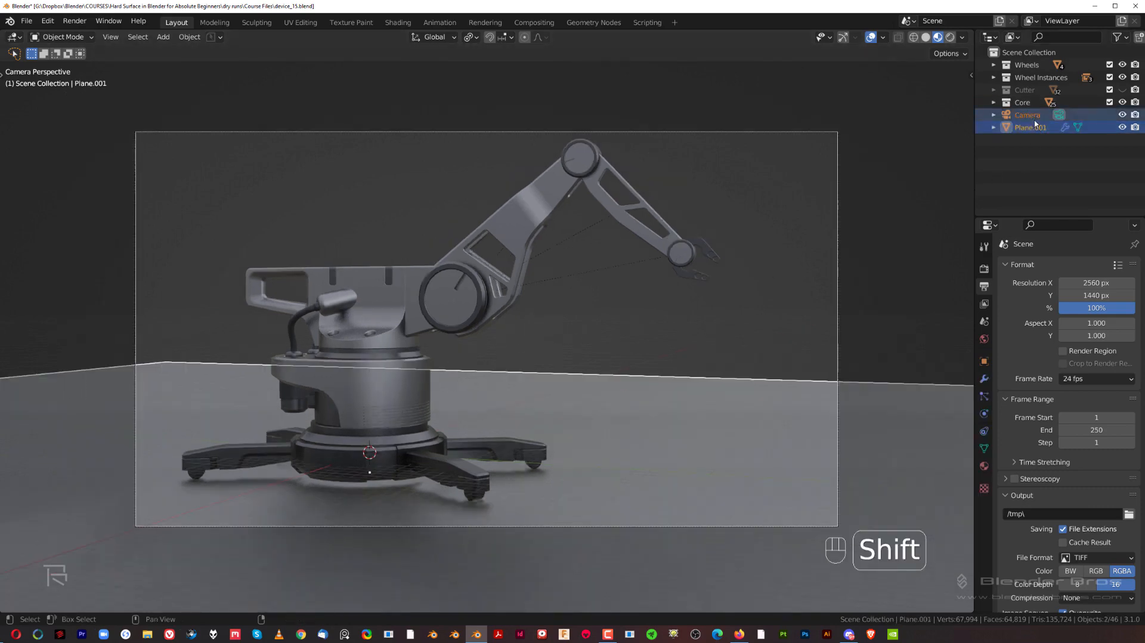
key("m")
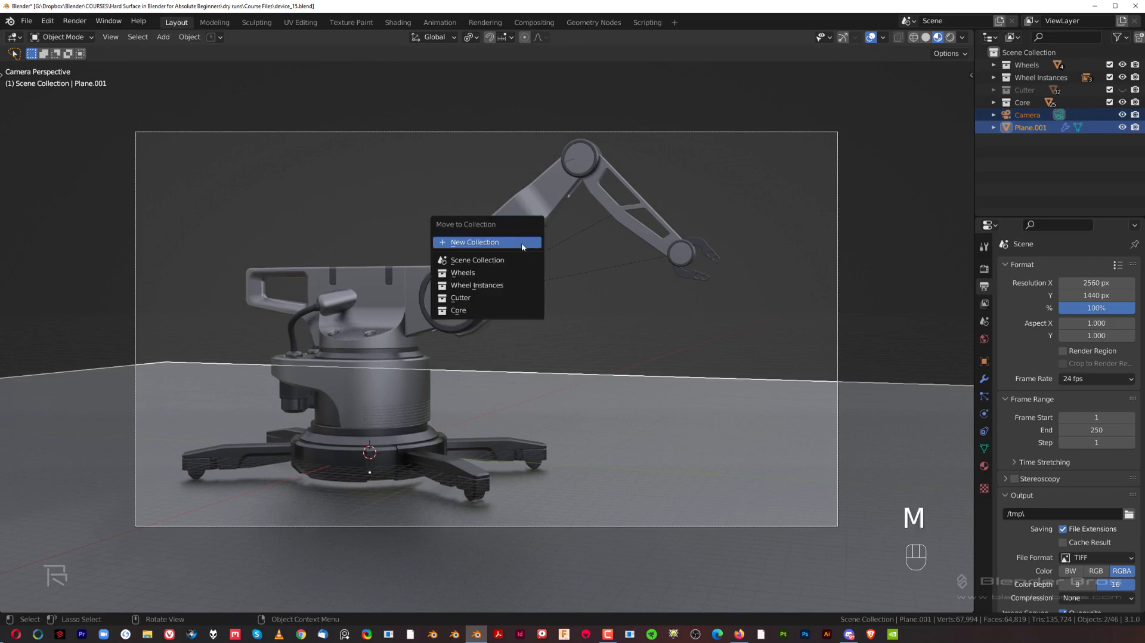
left_click(523, 242)
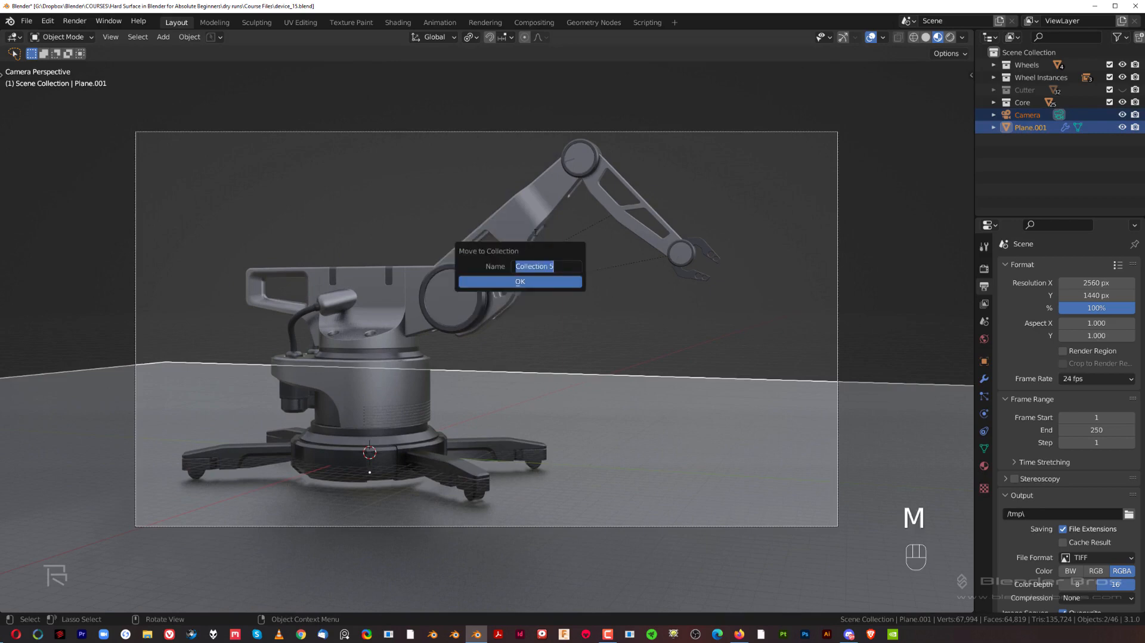
type("Render")
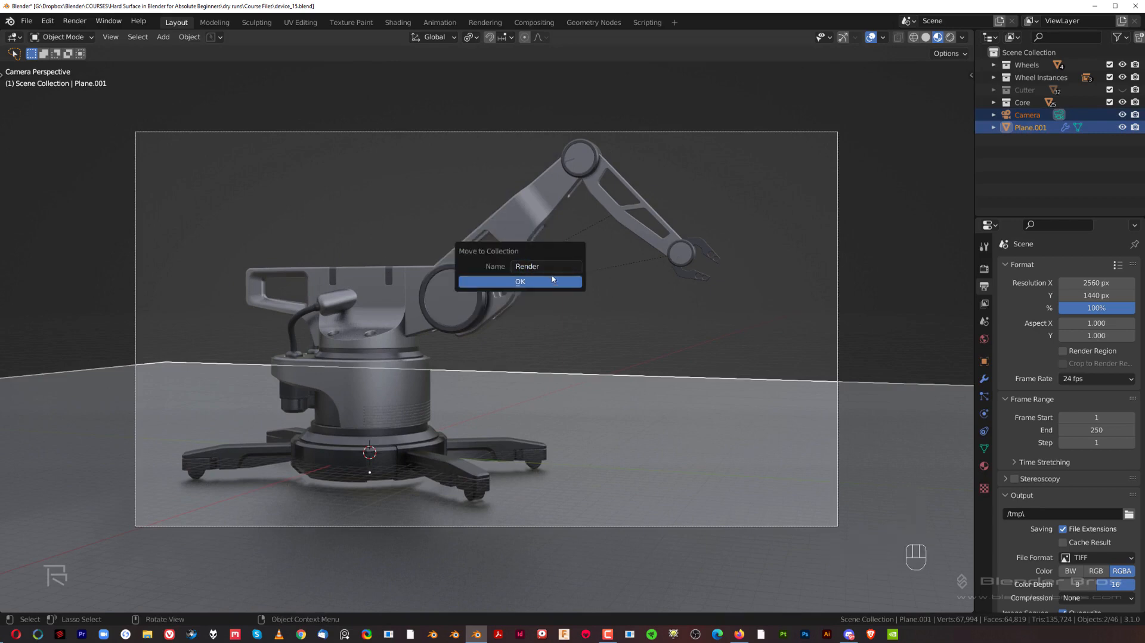
left_click(552, 279)
Rotate the floor plane 21° around the global Z axis so its far edge runs parallel to the camera frame.
scroll(483, 302, "down", 5)
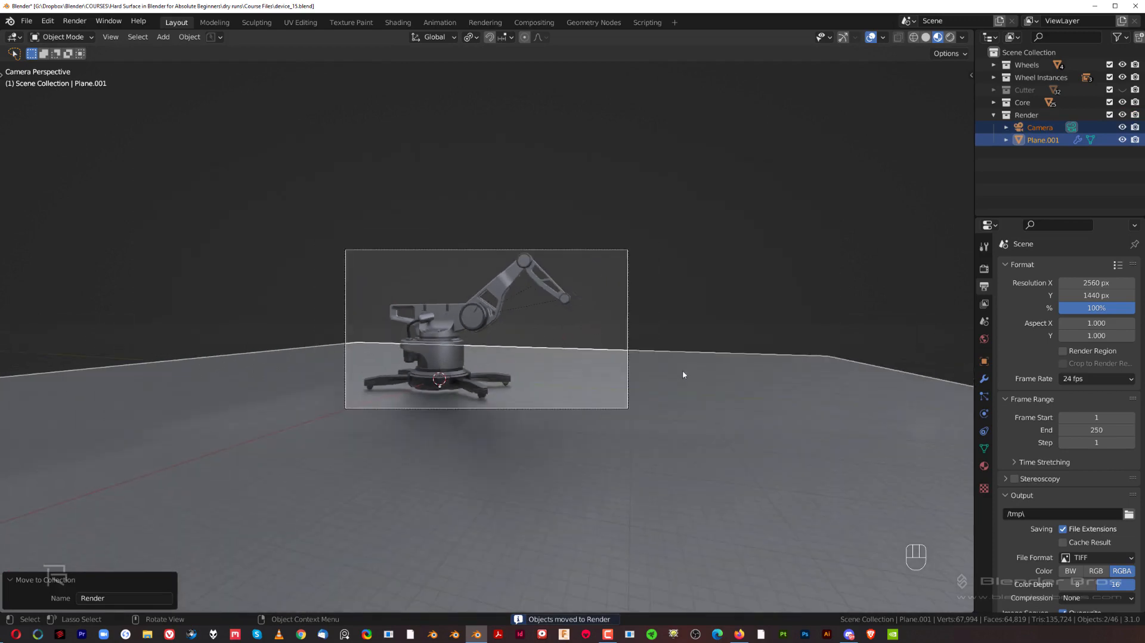
scroll(678, 419, "down", 3)
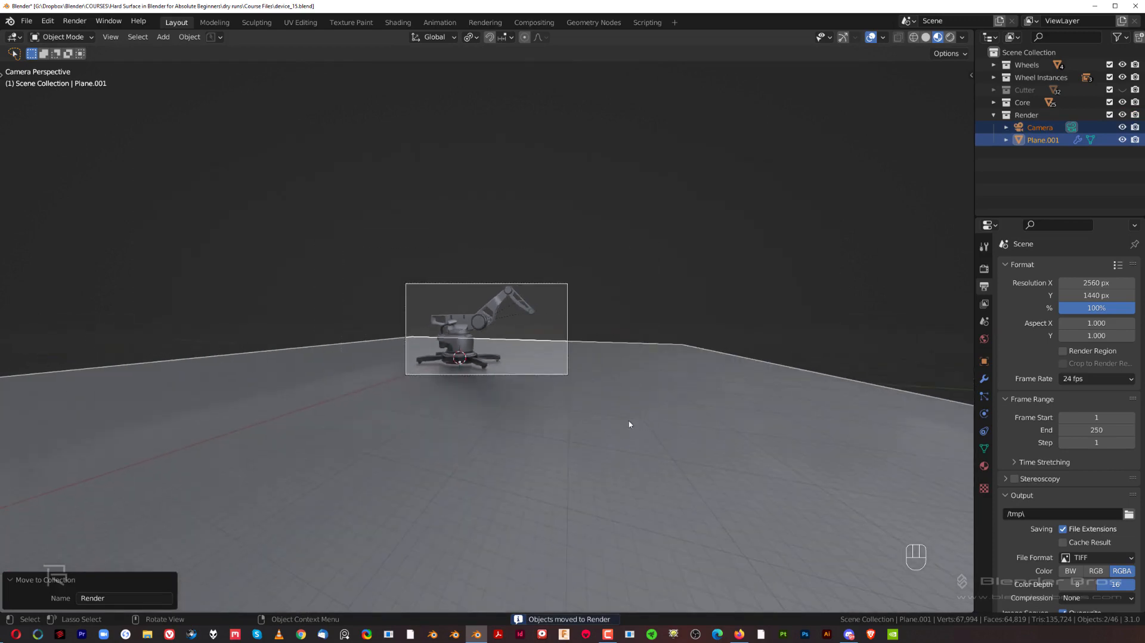
scroll(588, 389, "up", 4)
left_click(416, 508)
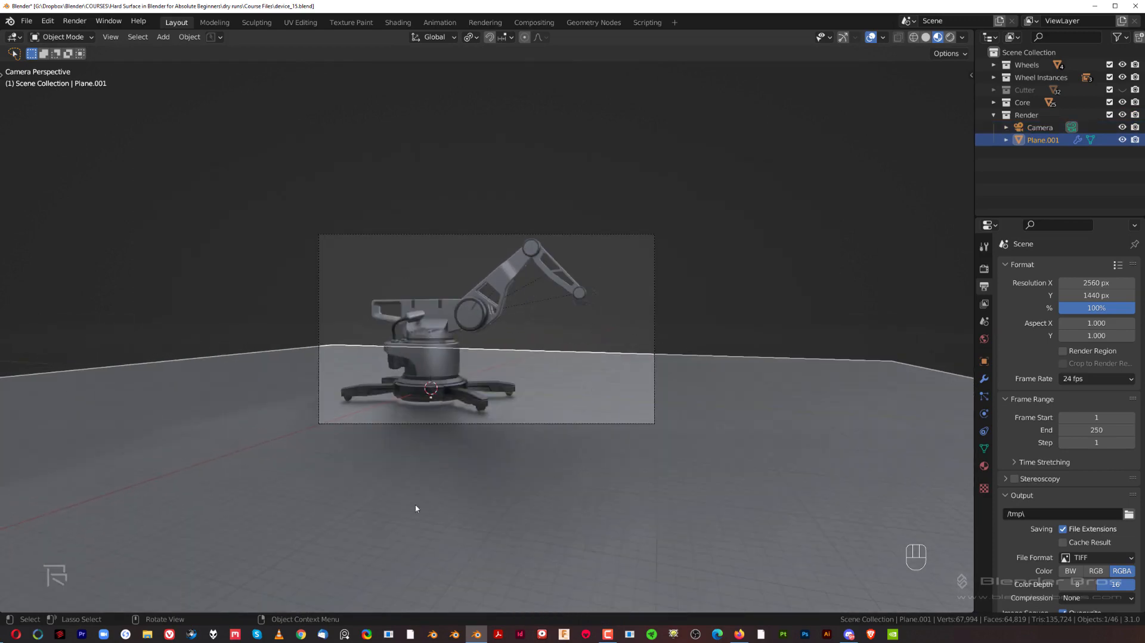
key("Tab")
key("Tab")
key("r")
key("z")
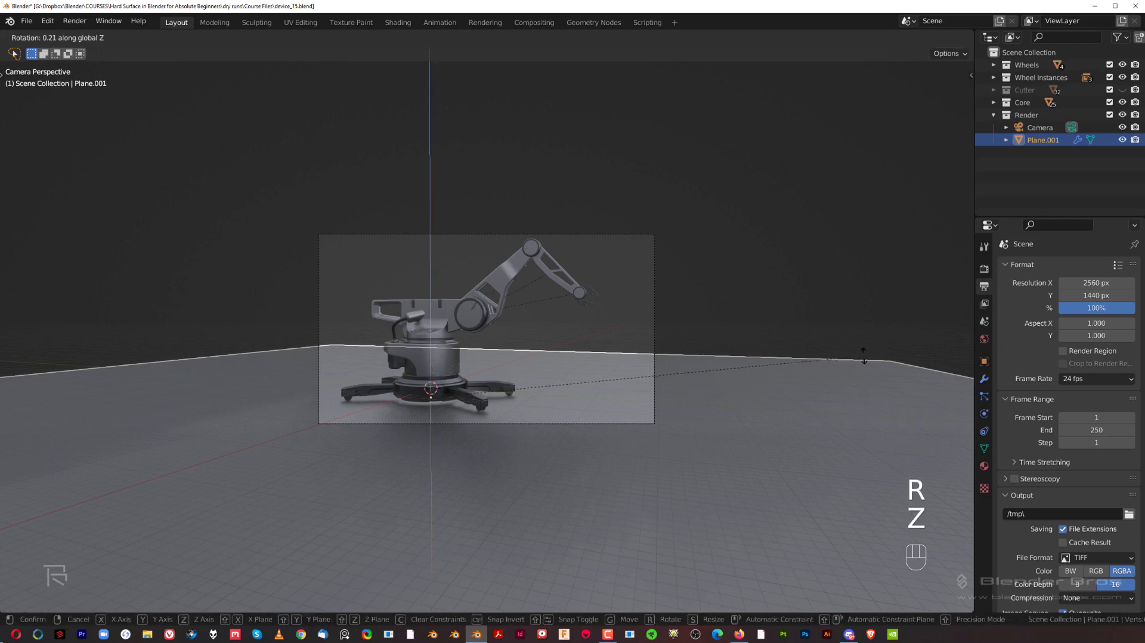
left_click(700, 258)
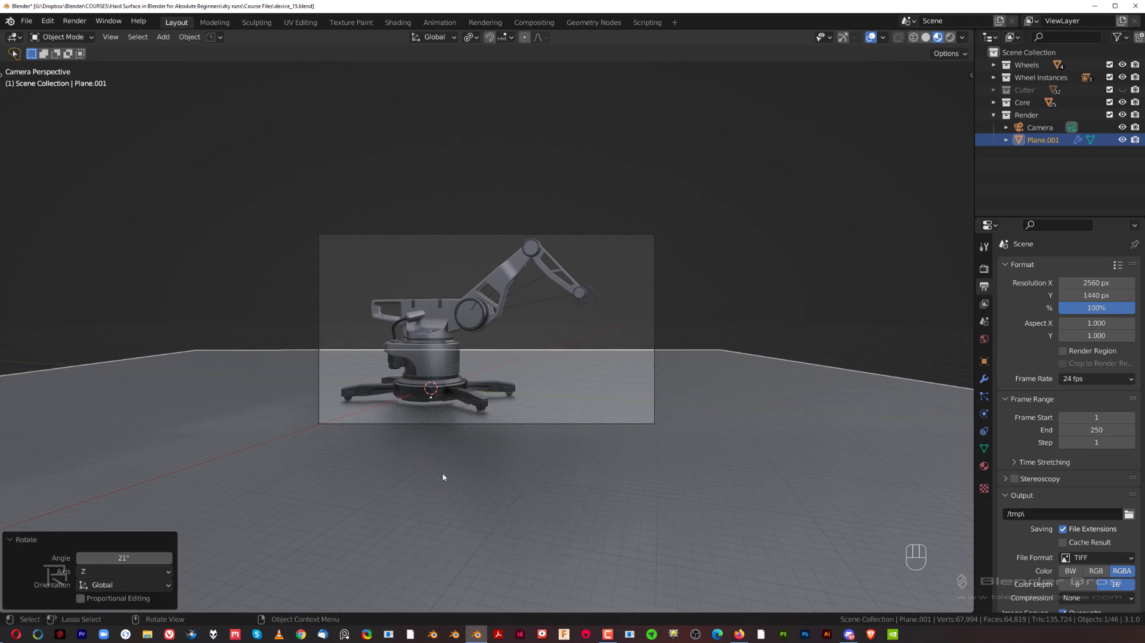
Slide the floor plane away from the camera by about 73 m along its local X axis.
key("g")
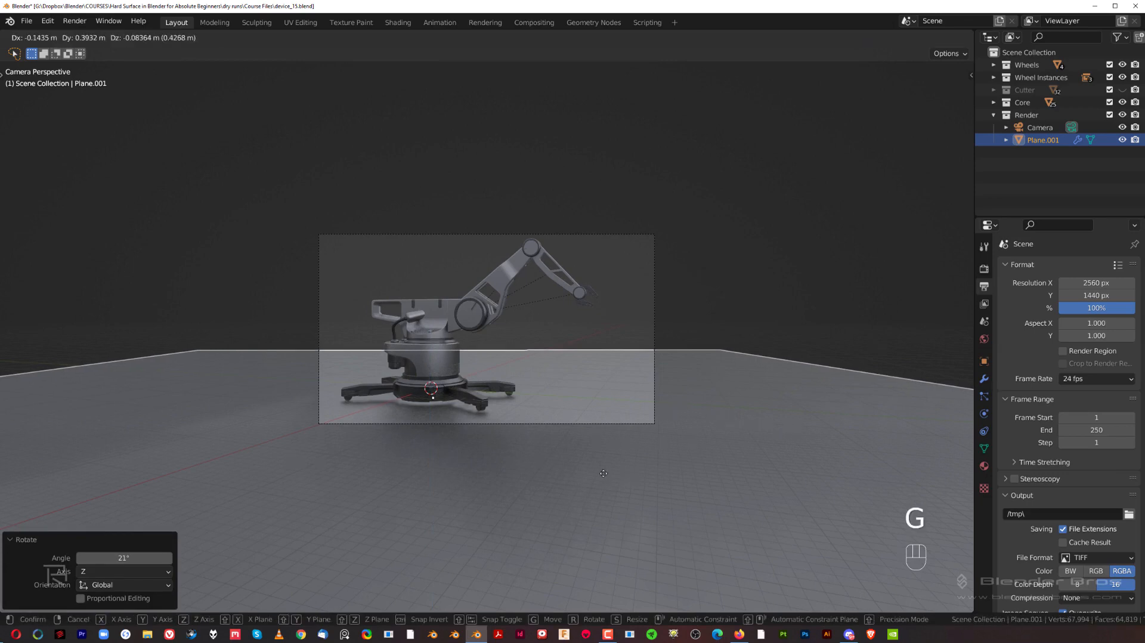
key("x")
key("x")
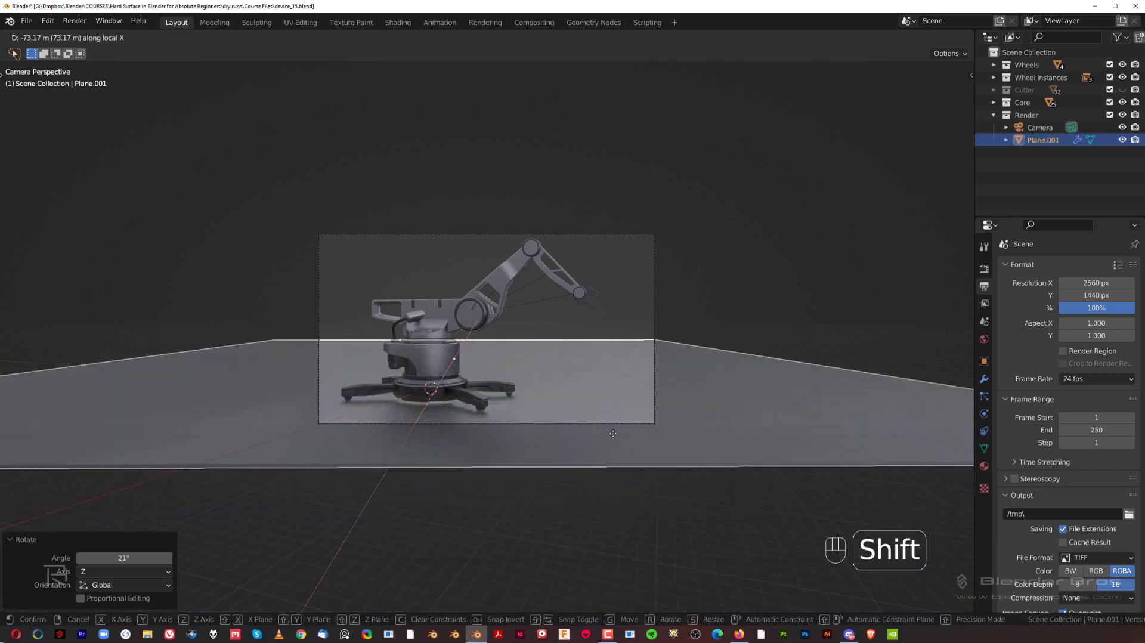
left_click(614, 433, "shift")
Extrude the floor's far edge about 116 m straight up along Z to form a backdrop wall.
key("Tab")
key("Tab")
key("Tab")
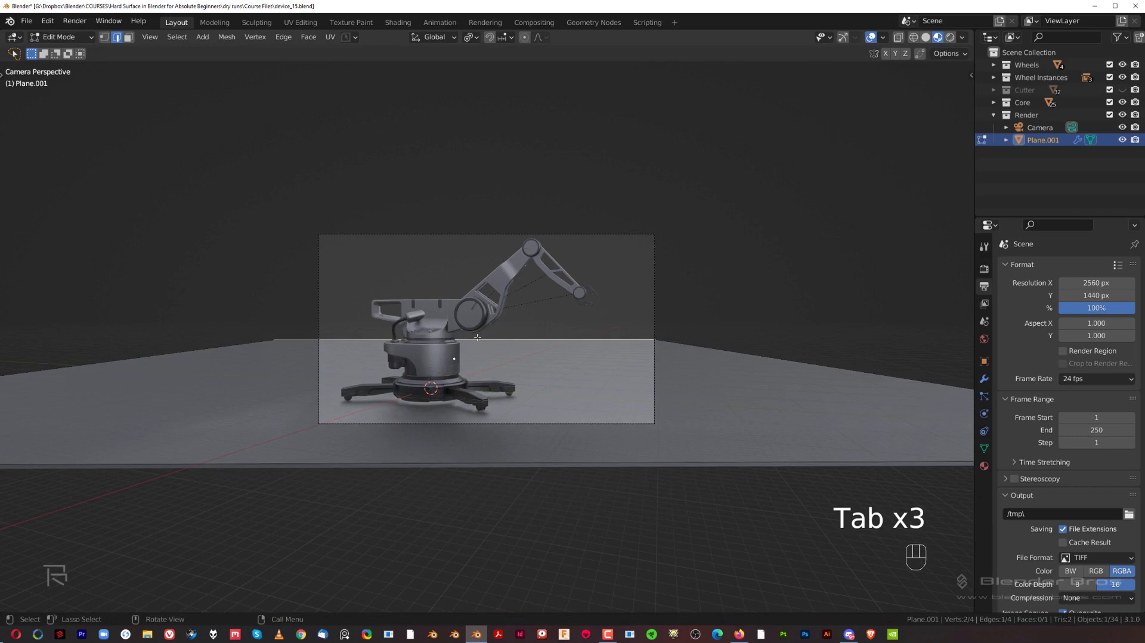
key("e")
key("z")
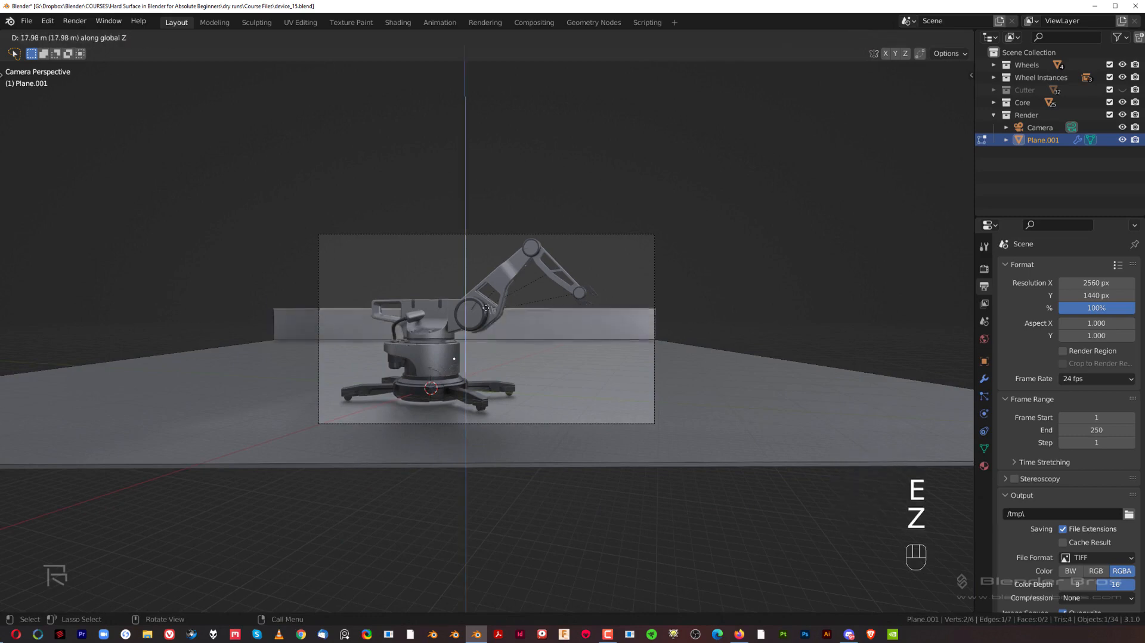
left_click(498, 137)
Slide the backdrop wall's upper edge about 116 m away from the robot arm along local X to tilt the wall back.
middle_click_drag(474, 213, 534, 236)
scroll(534, 236, "down", 6)
key("g")
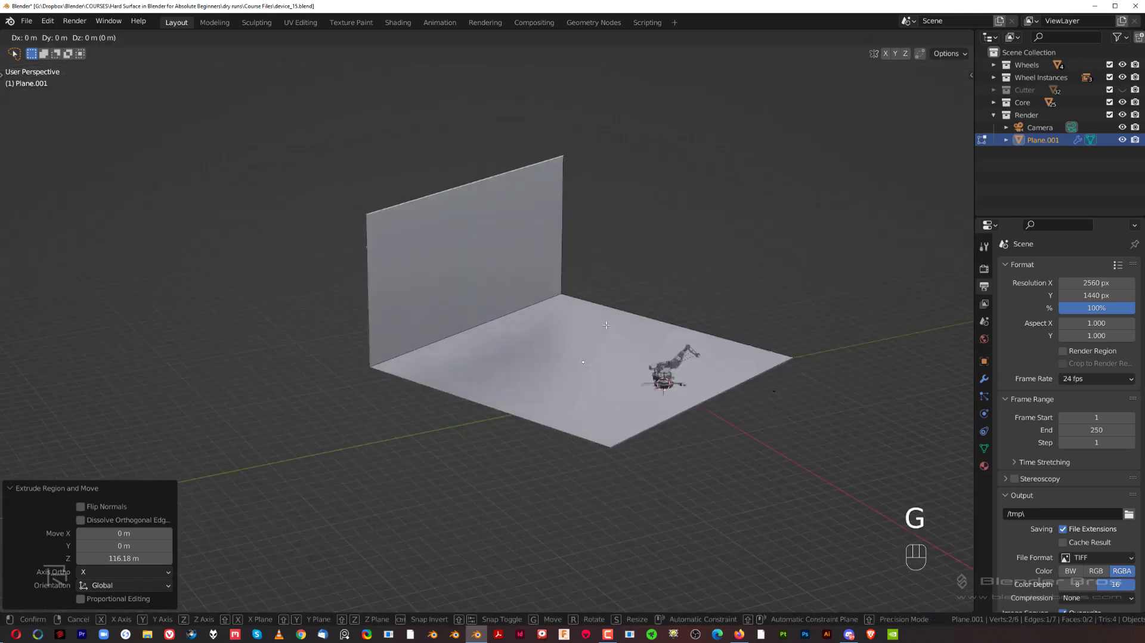
key("x")
key("x")
left_click(477, 319)
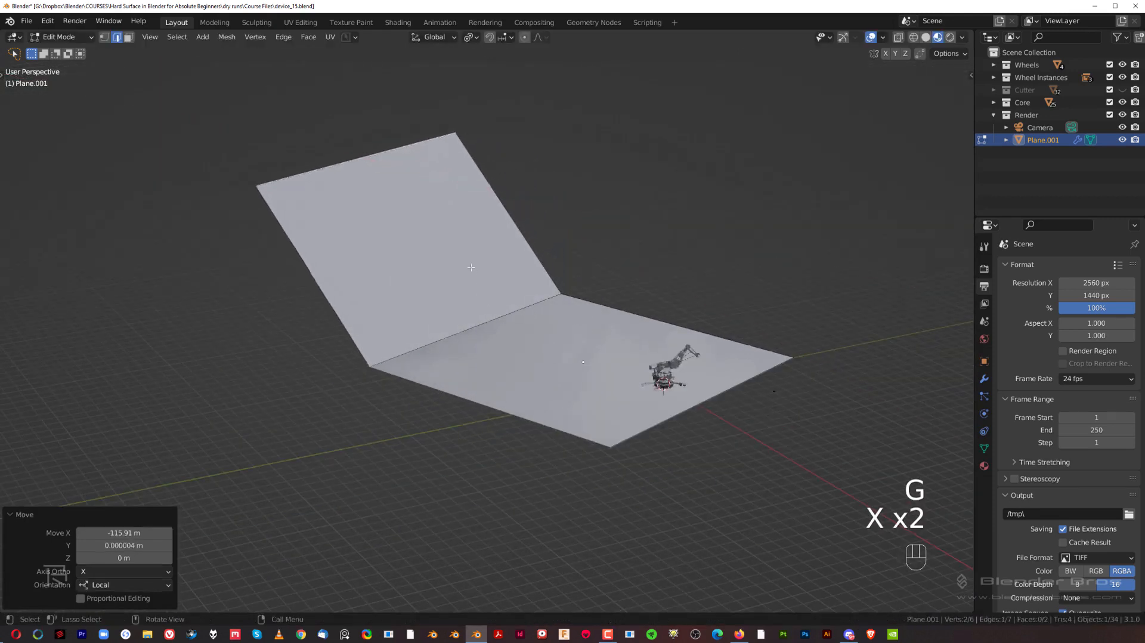
Bevel the edge between the floor and the tilted wall about 106 m wide with 19 segments.
key("Tab")
key("ctrl+b")
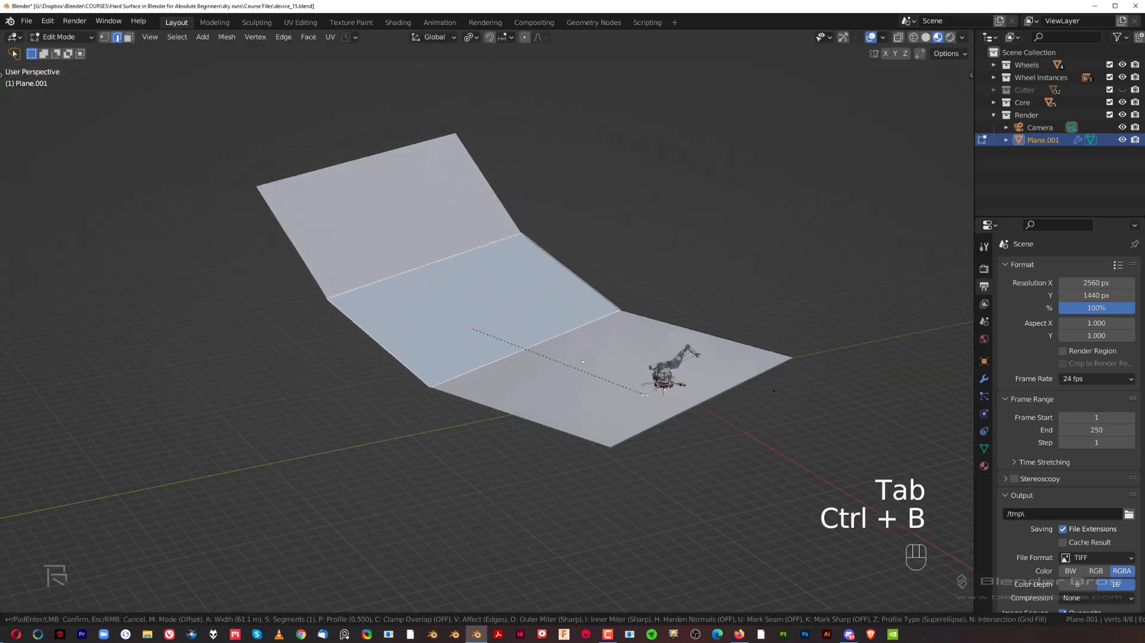
scroll(662, 400, "up", 10)
left_click(662, 401)
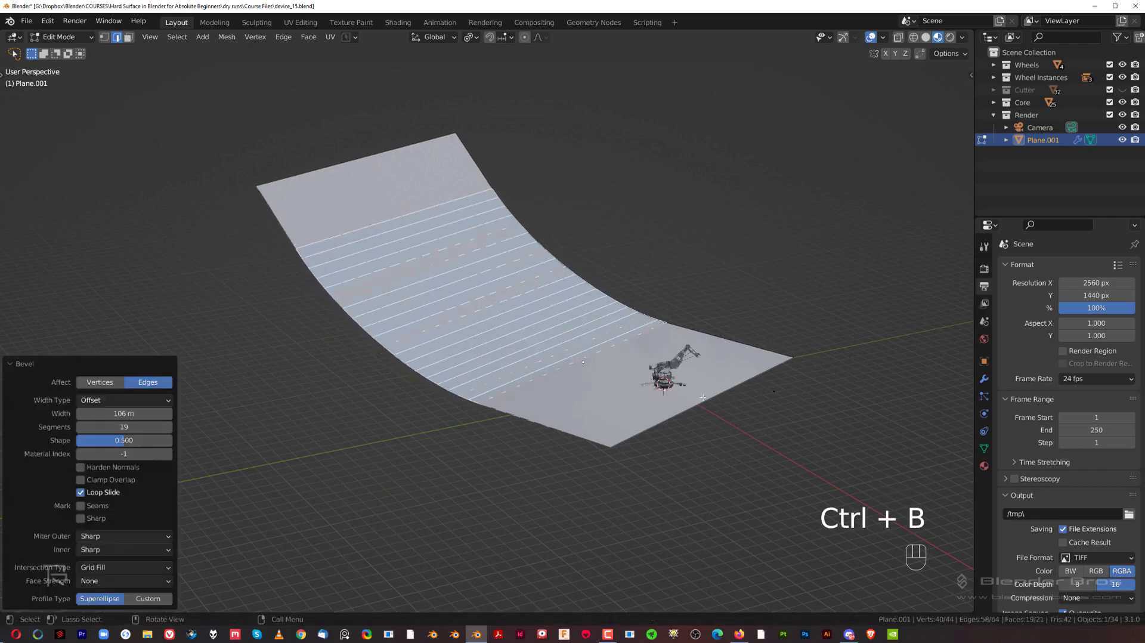
Shade the curved backdrop smooth and enable Auto Smooth at 30° for its normals.
key("Tab")
right_click(699, 317)
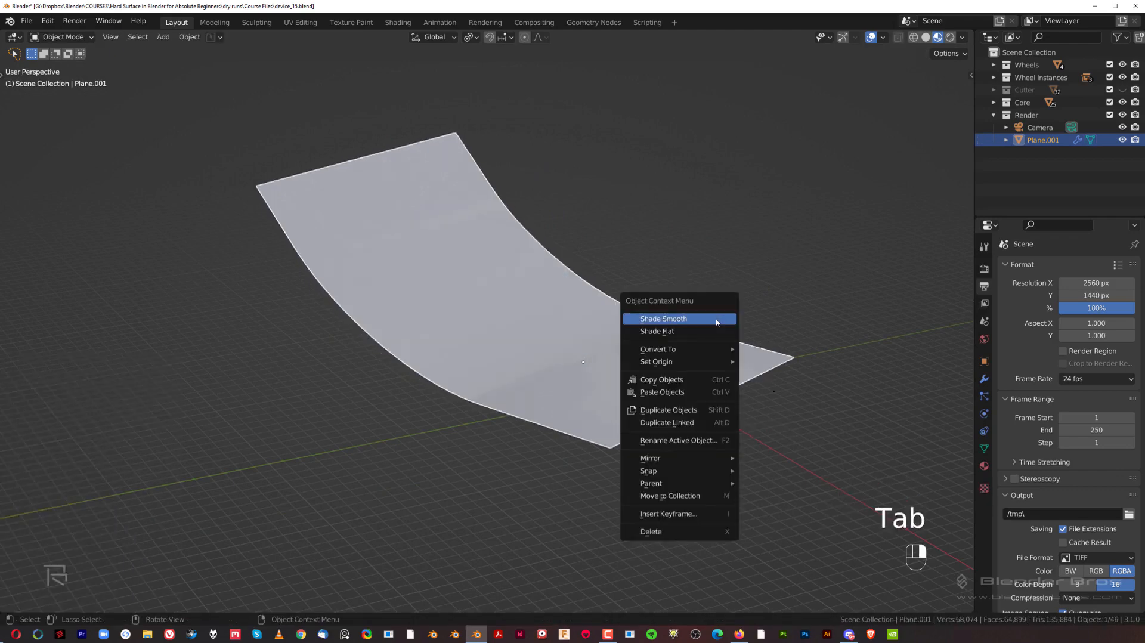
left_click(706, 318)
left_click(984, 449)
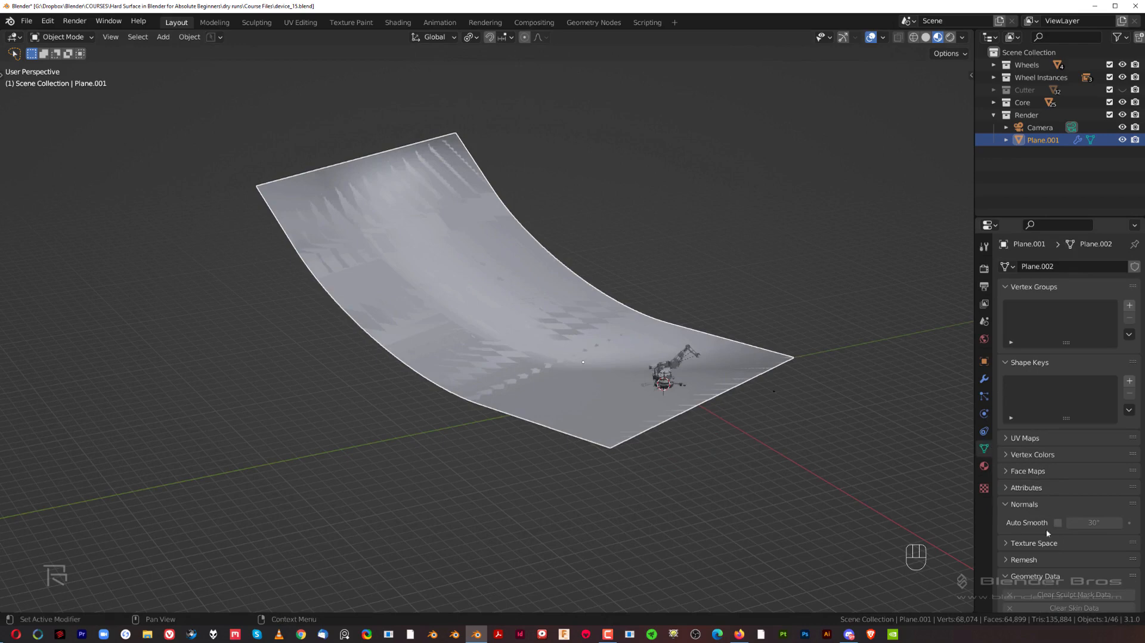
left_click(1057, 522)
scroll(794, 429, "down", 4)
scroll(624, 394, "up", 5)
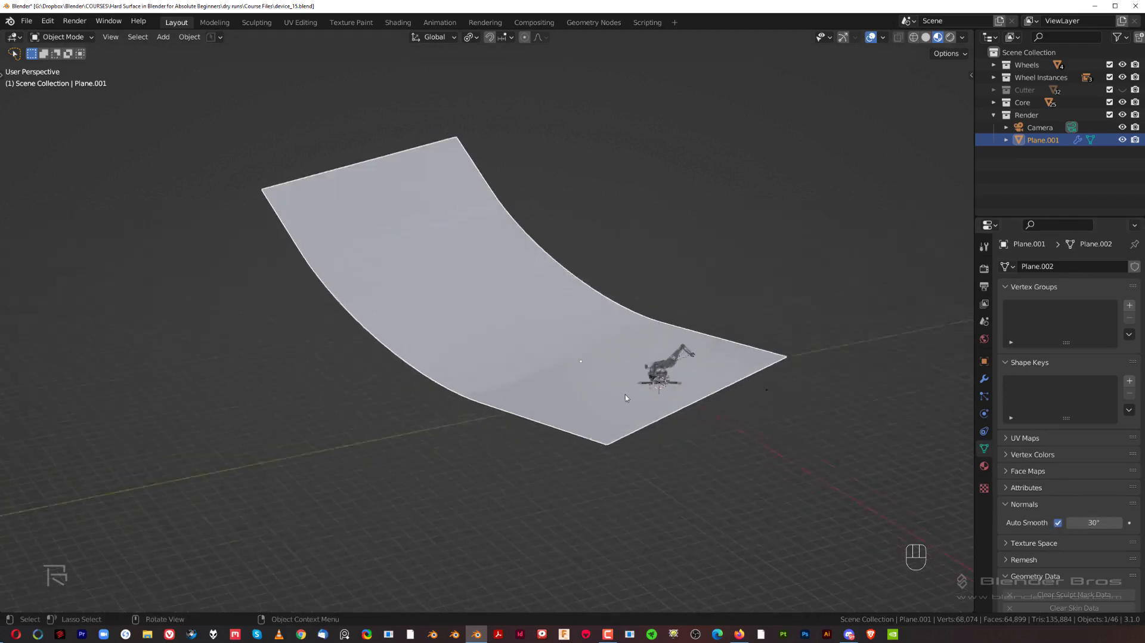
Look through the scene camera and scale the backdrop by about 1.115 along its local Y axis.
middle_click_drag(741, 388, 624, 393, "shift")
left_click(701, 400)
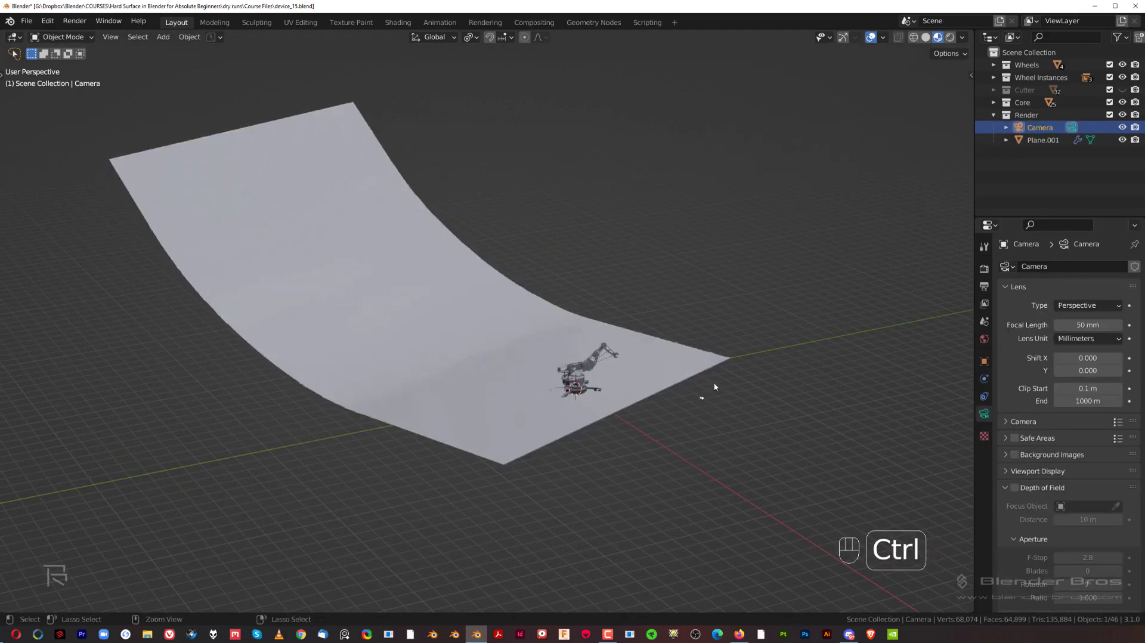
key("ctrl+KP_0")
left_click(627, 344)
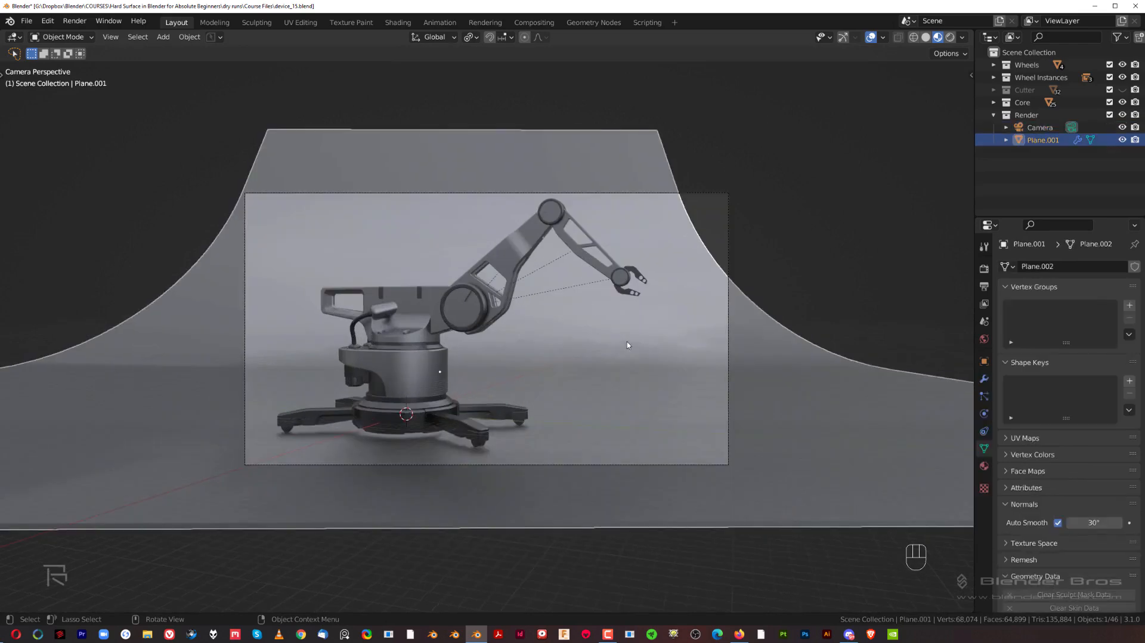
key("s")
key("y")
key("y")
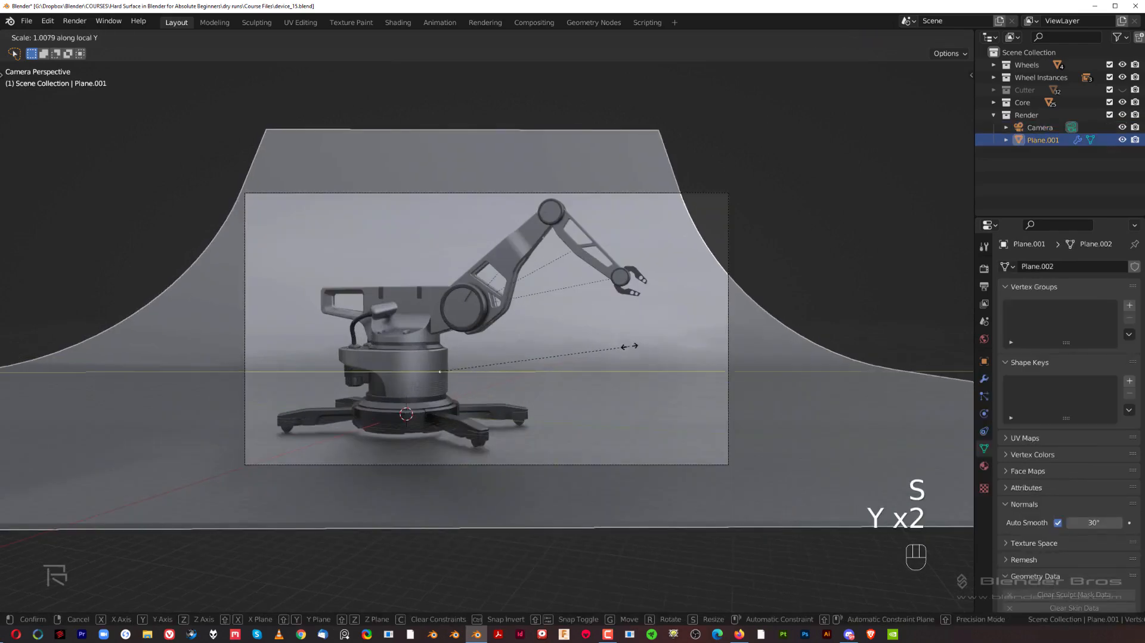
left_click(651, 374)
Move the backdrop about 14.7 m along its local Y axis and scale it by about 1.028 on that axis.
key("g")
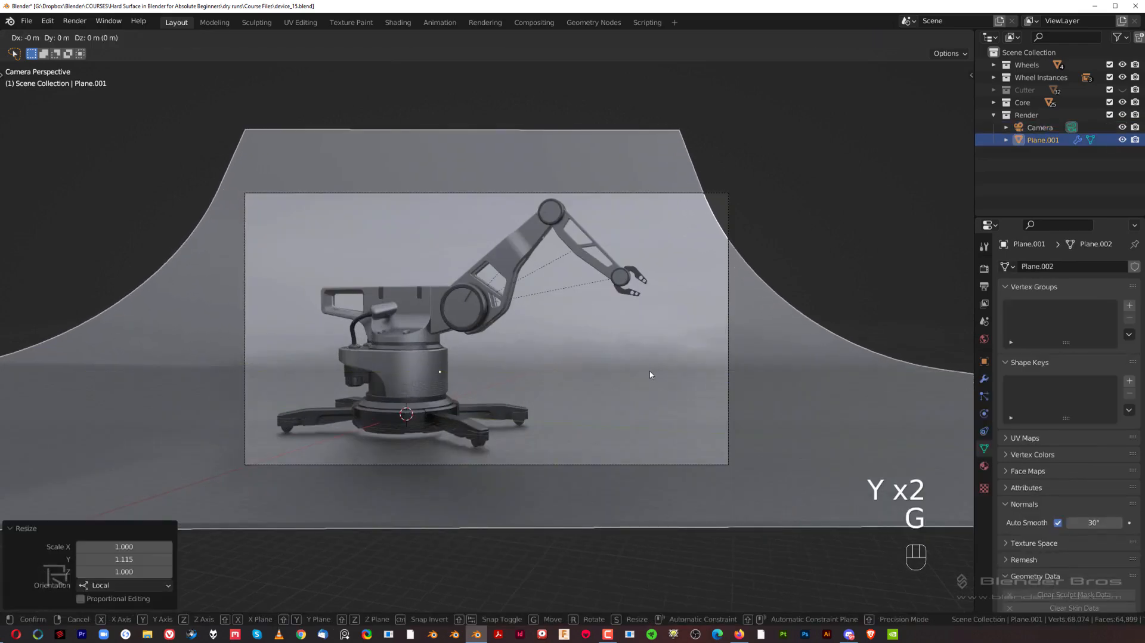
key("y")
key("y")
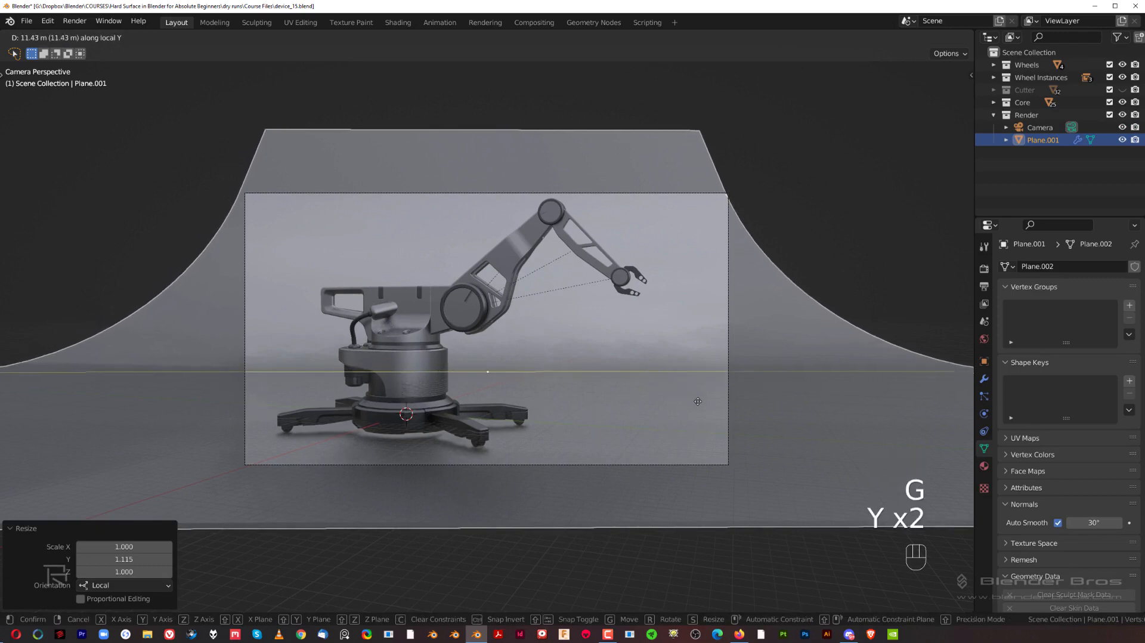
left_click(708, 416)
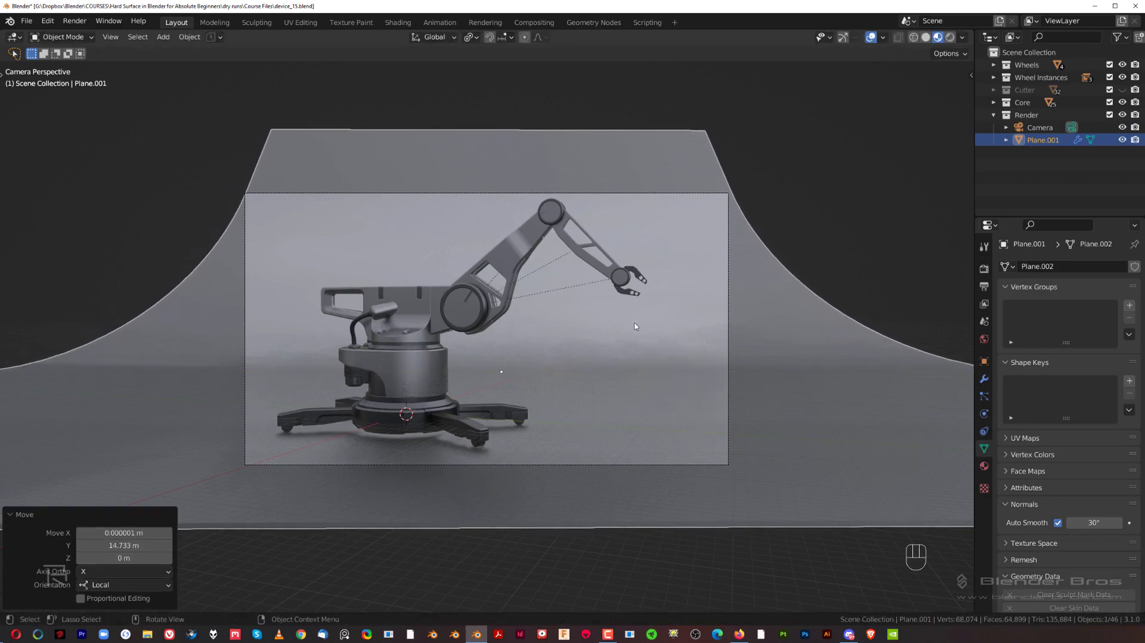
key("e")
key("s")
key("y")
key("y")
left_click(617, 301, "shift")
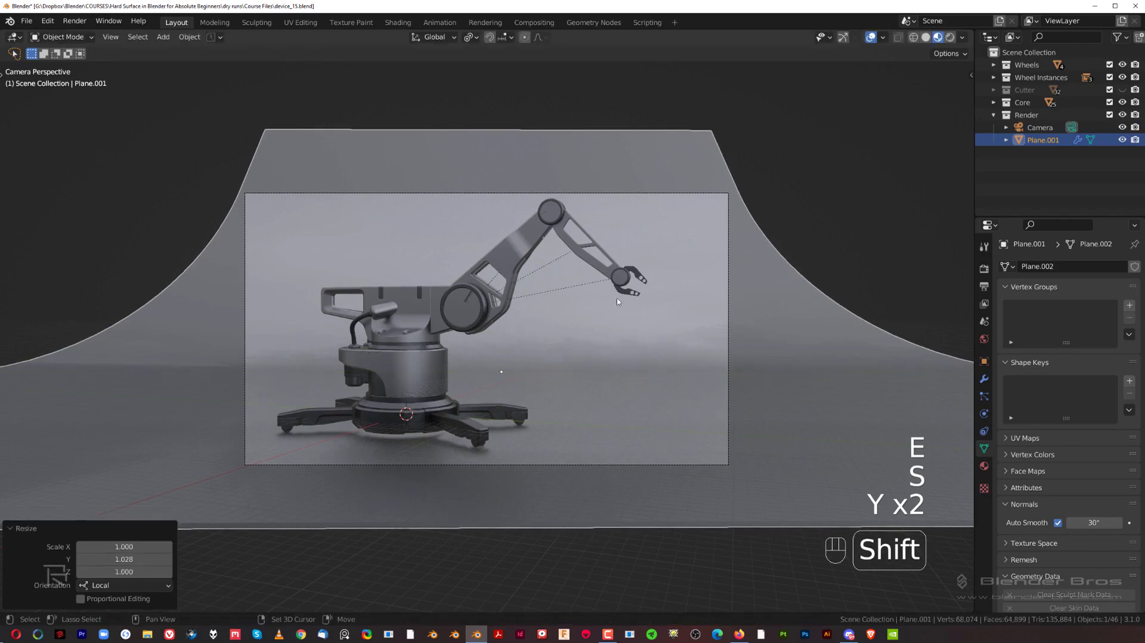
Delete the flat uppermost face of the backdrop that rises above the camera frame.
key("Tab")
left_click(488, 150)
key("x")
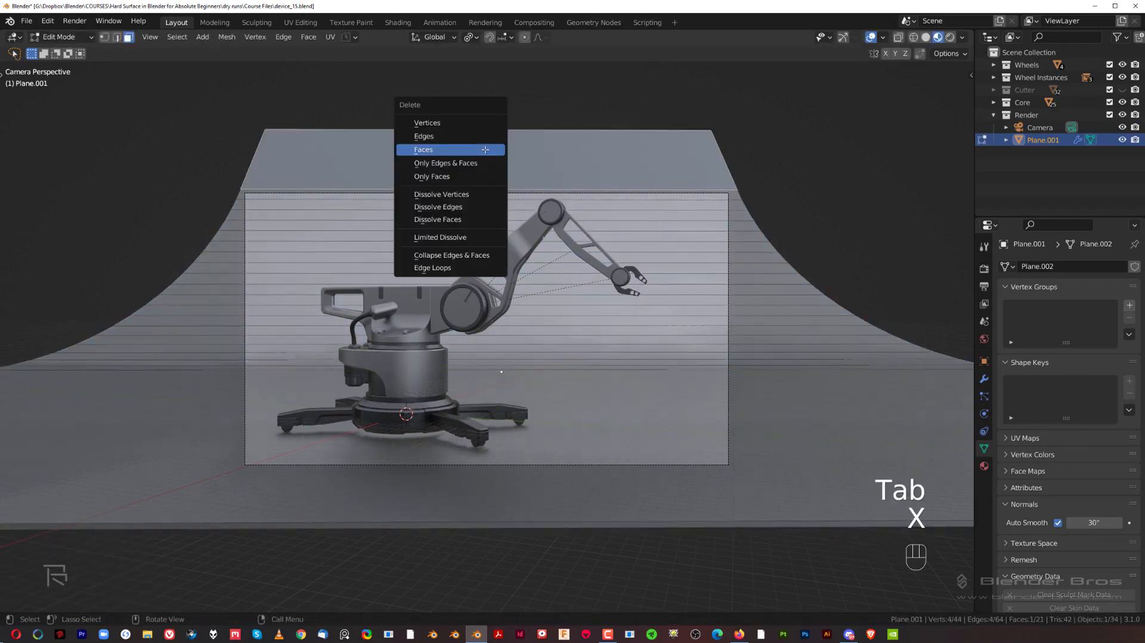
left_click(473, 150)
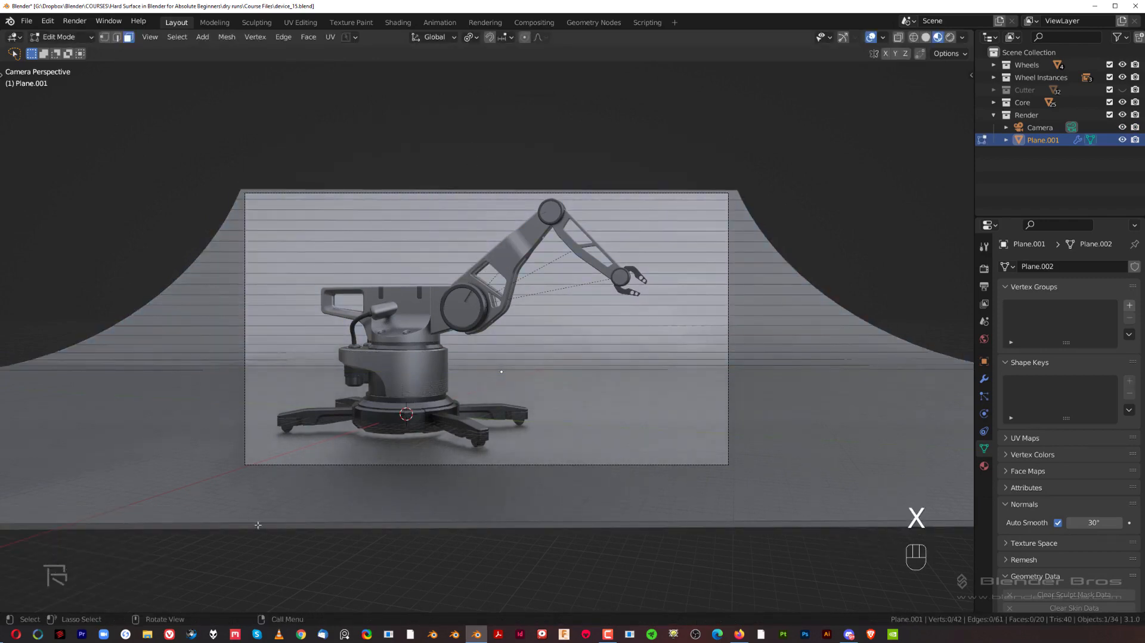
Add one loop cut across the floor just in front of the camera frame's lower edge, with a slide factor of about -0.763.
scroll(257, 525, "down", 2)
key("ctrl+r")
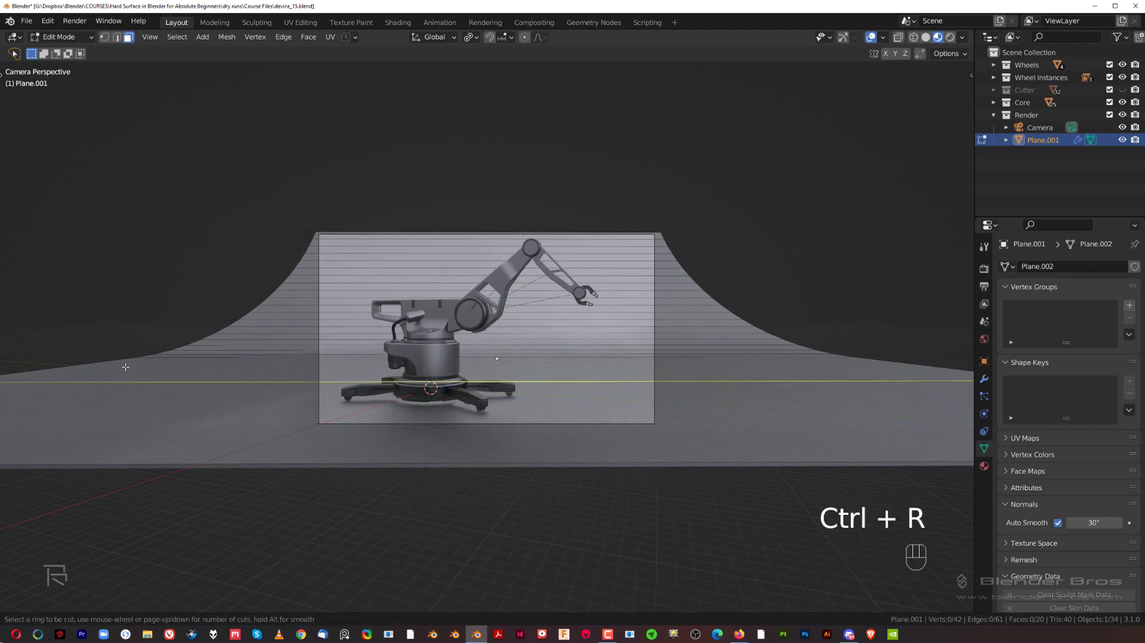
left_click(125, 367)
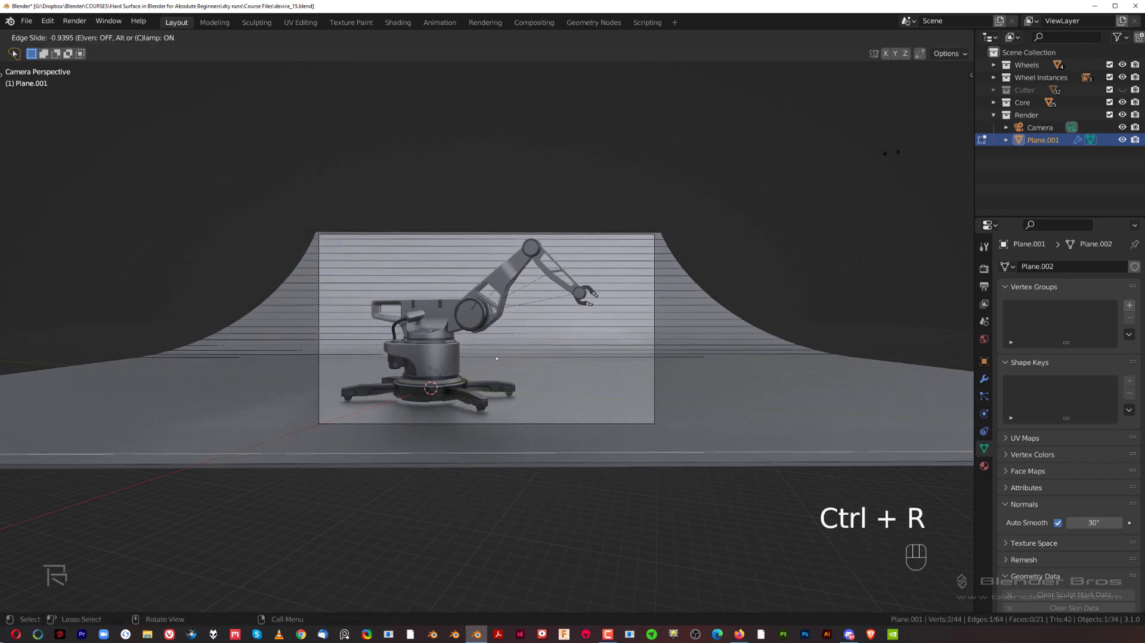
left_click(524, 460)
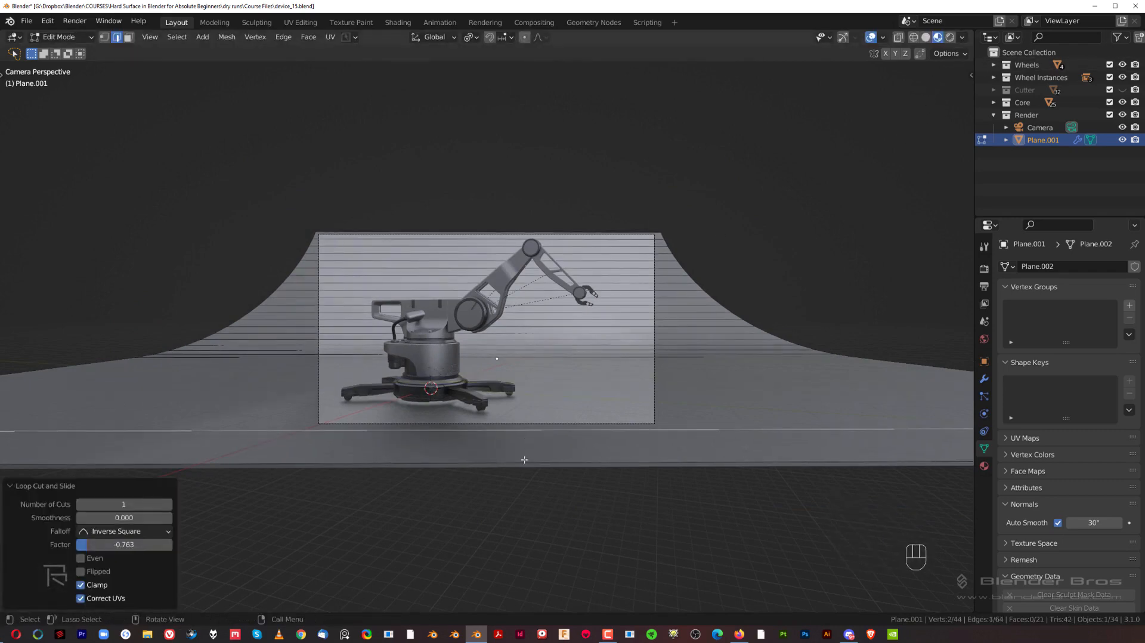
Delete the floor strip between the new cut and the front edge, save the file and return to Object Mode.
key("Tab")
left_click(620, 471)
left_click(634, 433)
key("x")
left_click(709, 287)
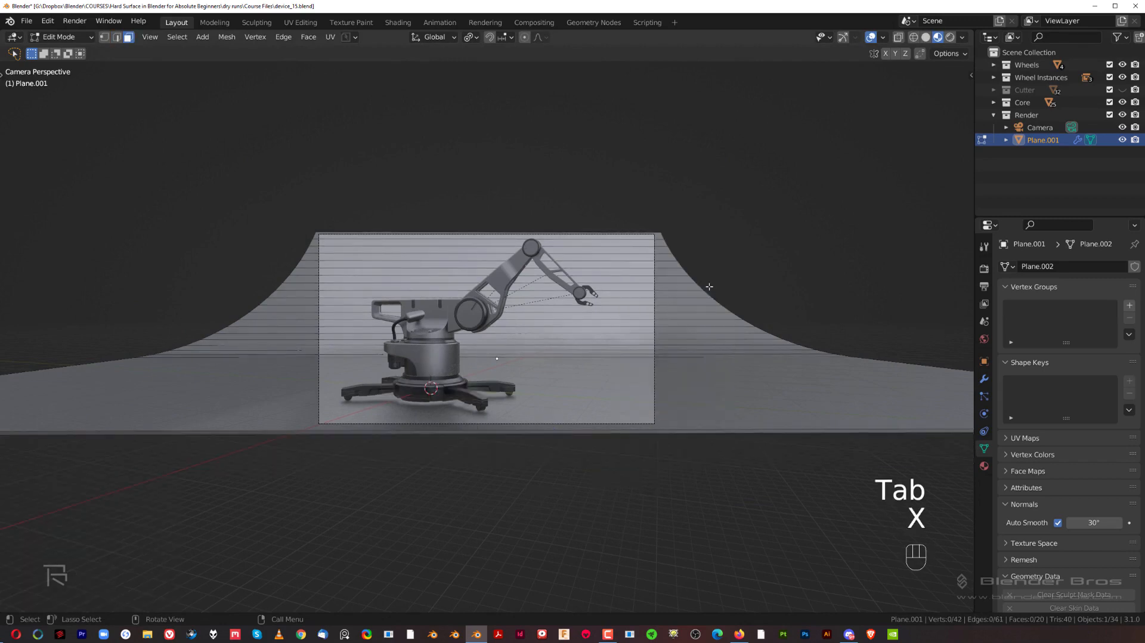
key("ctrl+s")
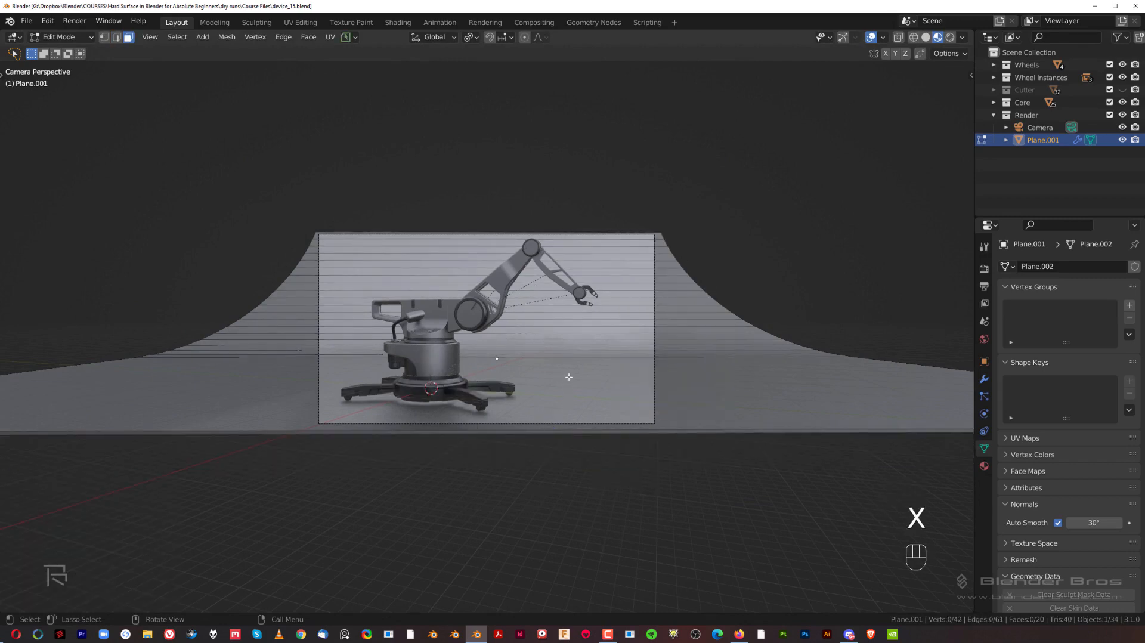
key("Tab")
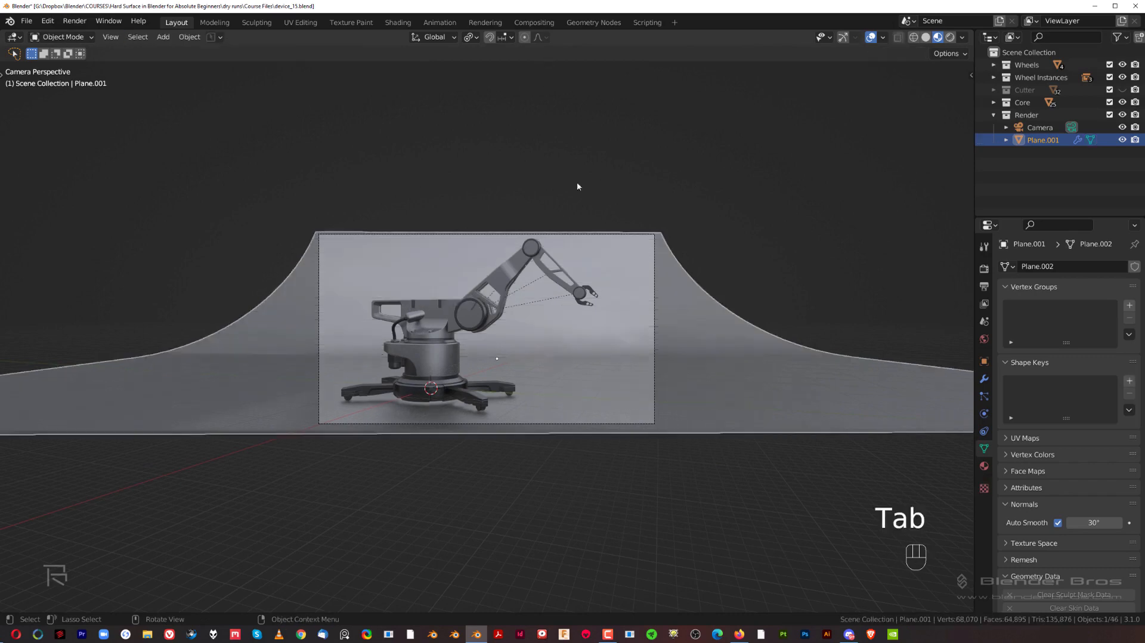
Preview the camera view in Rendered shading with Cycles and disable viewport denoising.
scroll(538, 335, "up", 3)
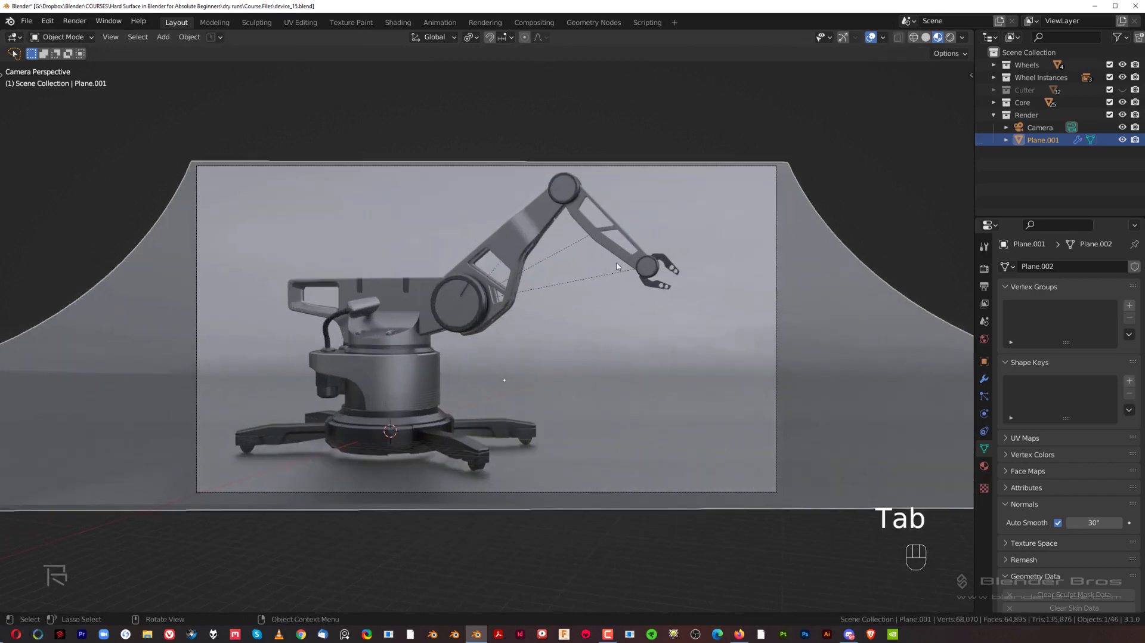
middle_click_drag(570, 313, 584, 300, "shift")
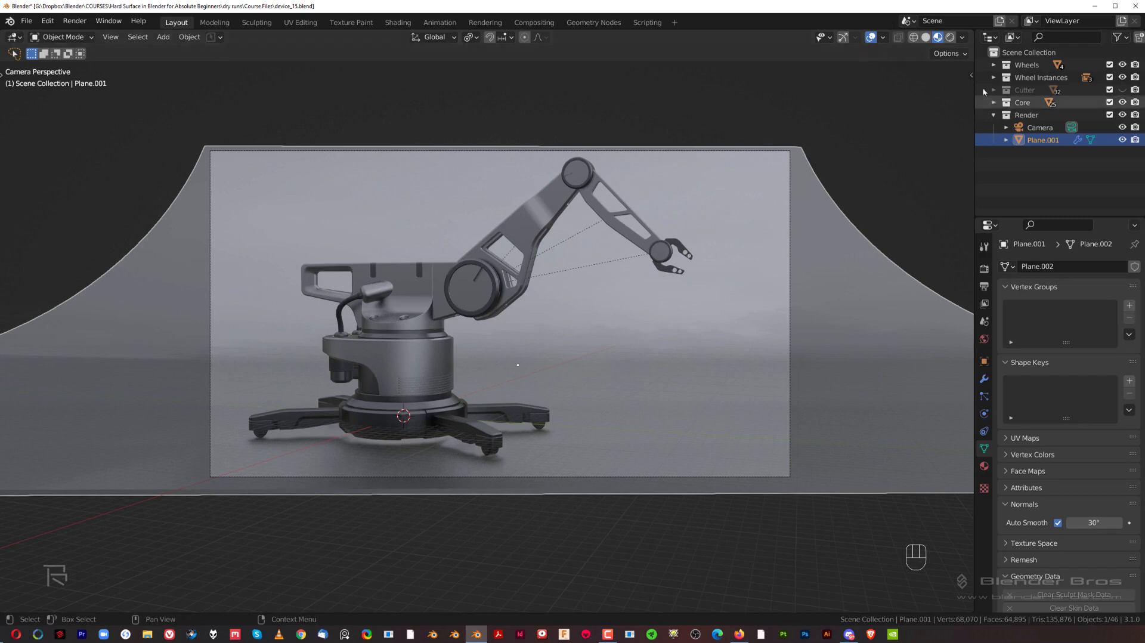
left_click(984, 269)
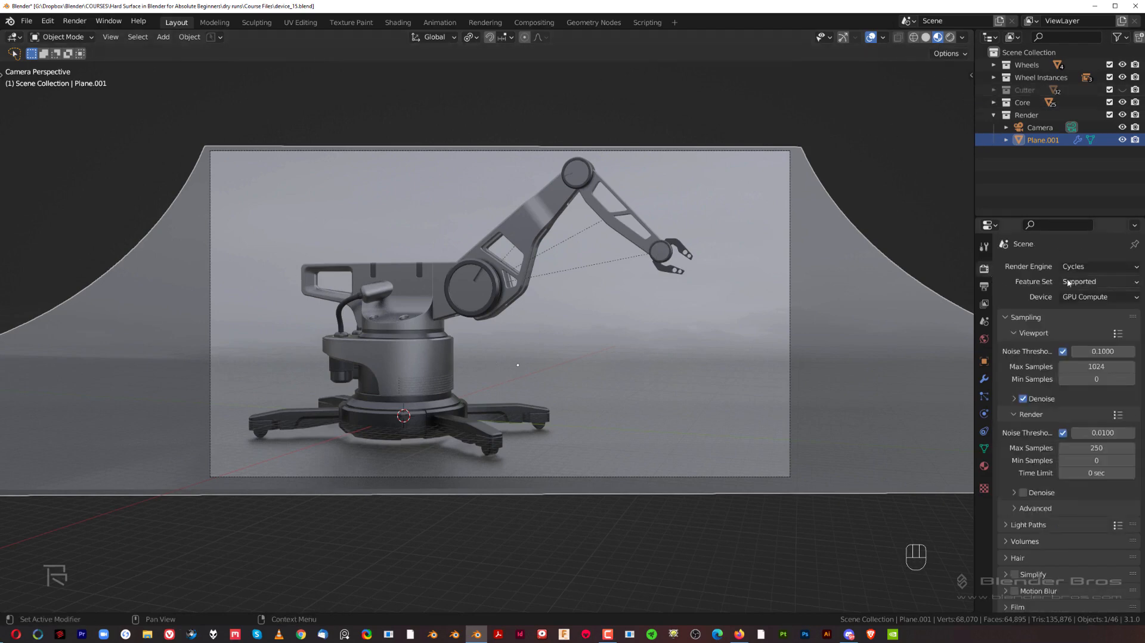
left_click(1078, 268)
left_click(950, 37)
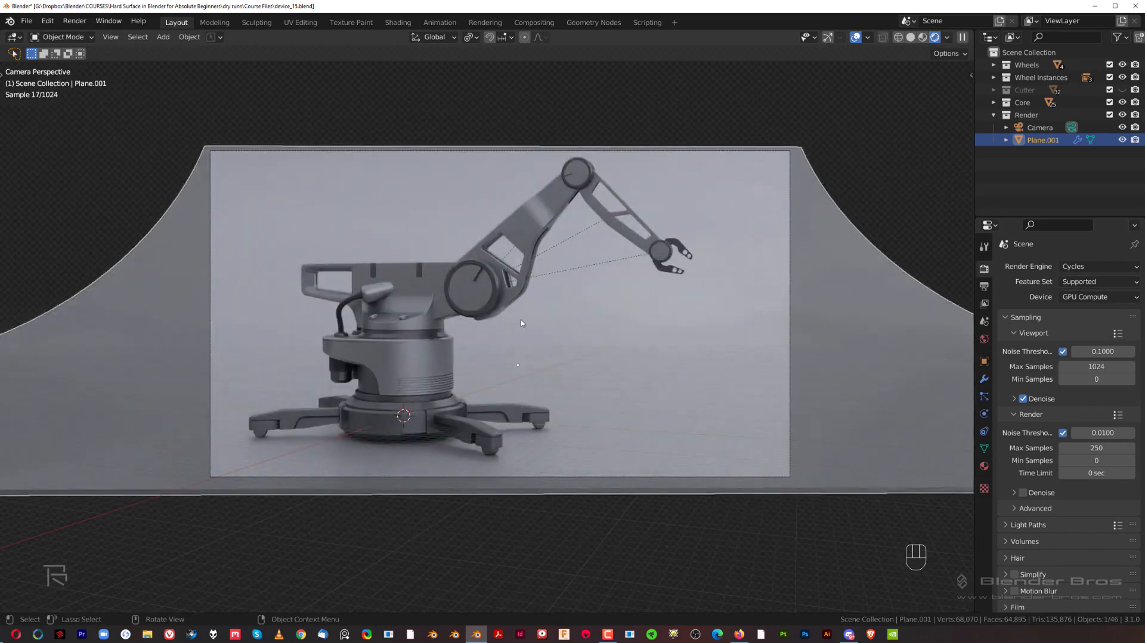
scroll(518, 319, "up", 2)
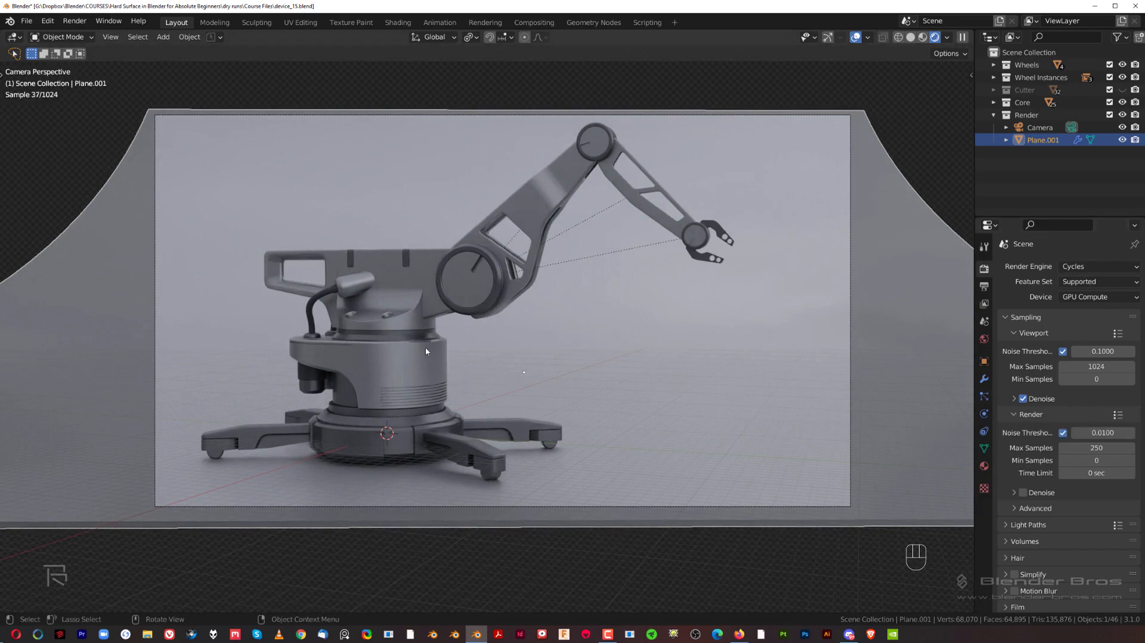
scroll(424, 346, "down", 2)
scroll(502, 275, "up", 3)
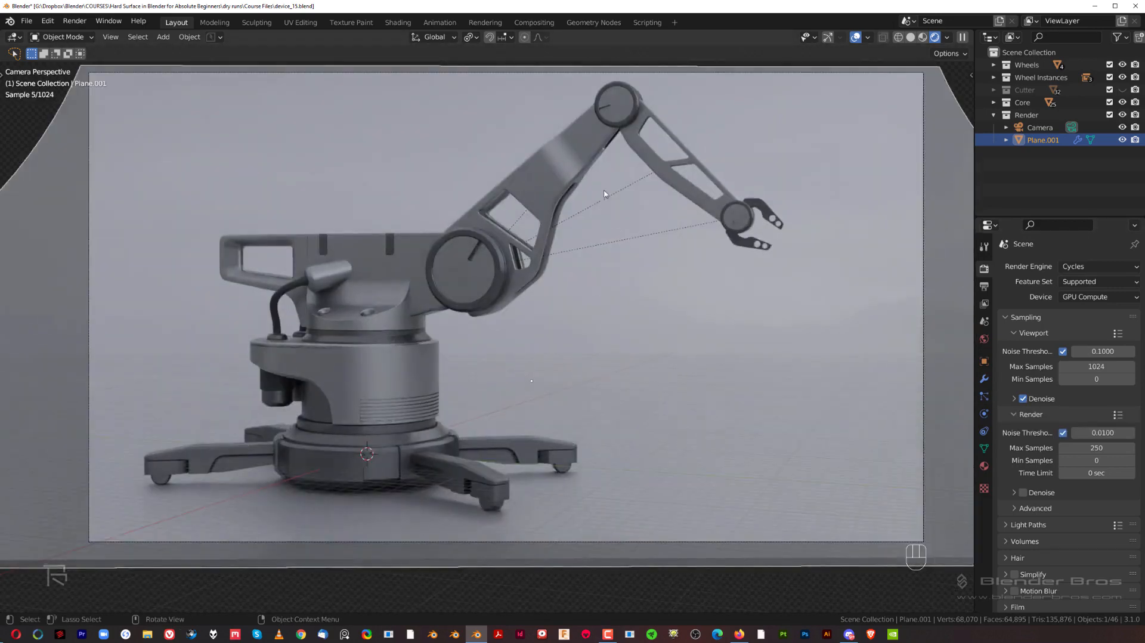
scroll(513, 338, "down", 1)
scroll(600, 303, "up", 1)
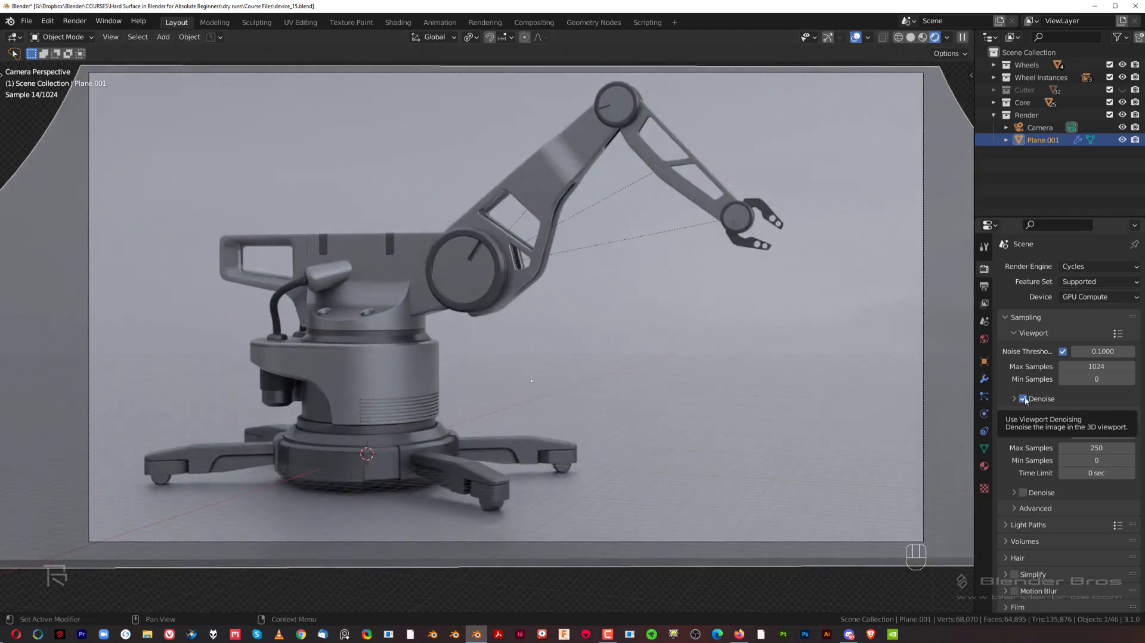
left_click(1023, 398)
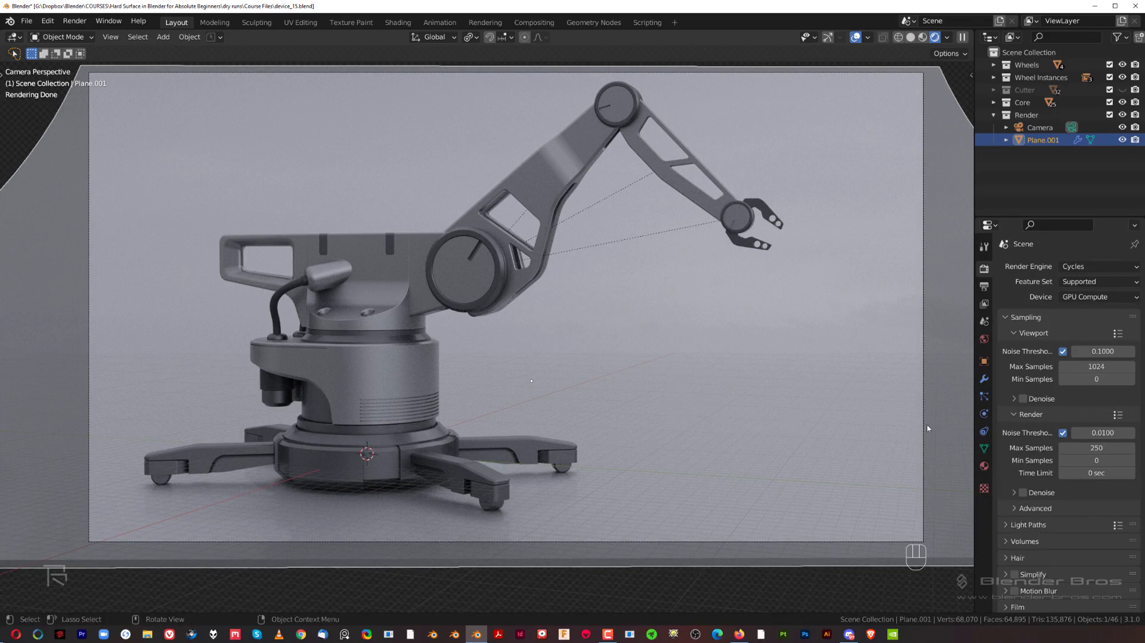
Try a near-black base color on the backdrop's material.
left_click(984, 465)
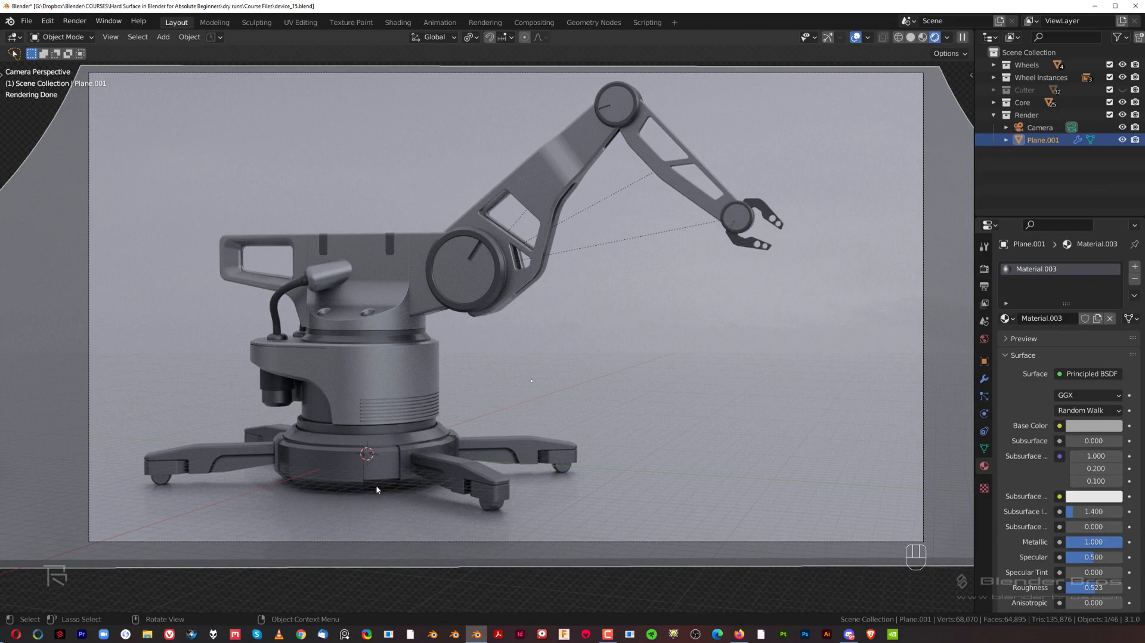
left_click(1093, 425)
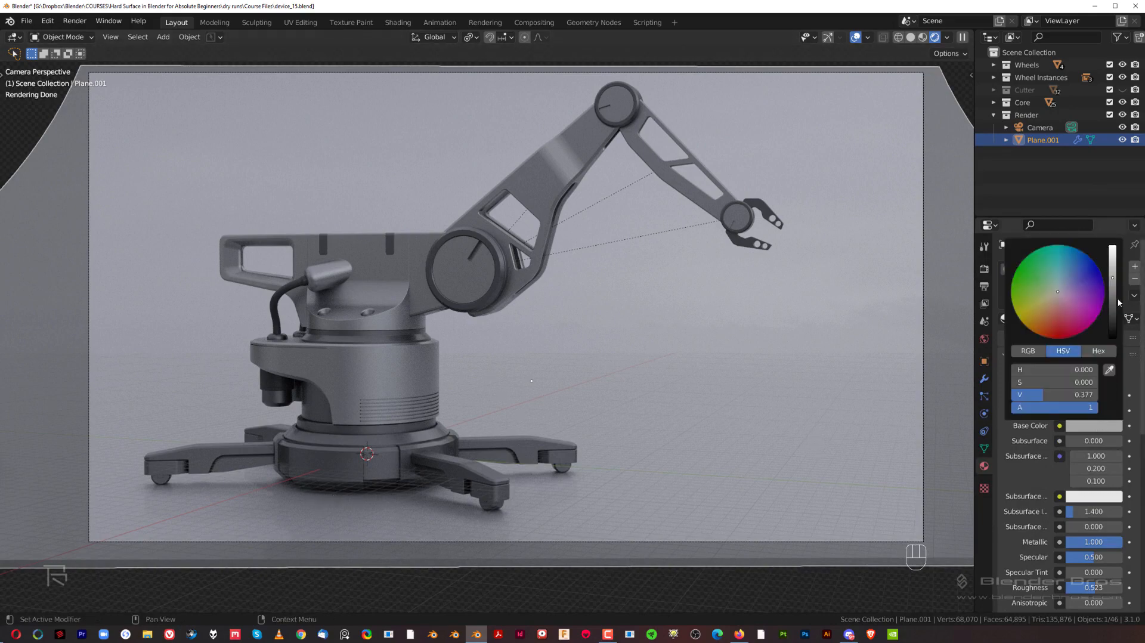
left_click_drag(1113, 290, 1112, 323)
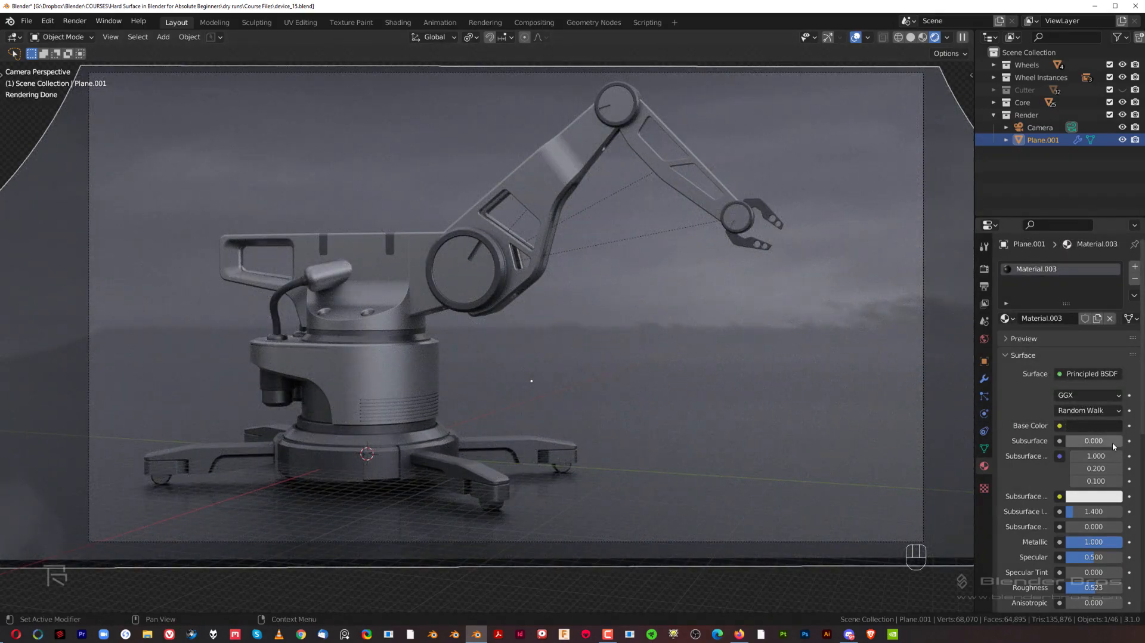
Brighten the base color of the backdrop's material to a light grey.
left_click(1094, 425)
left_click(1113, 326)
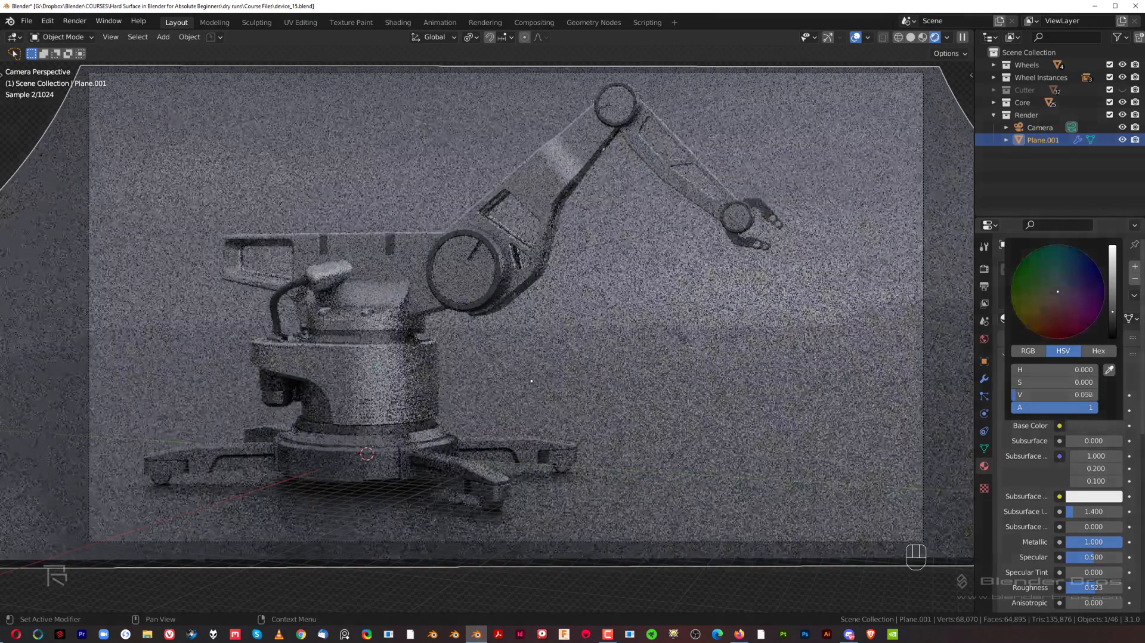
left_click_drag(1112, 312, 1110, 272)
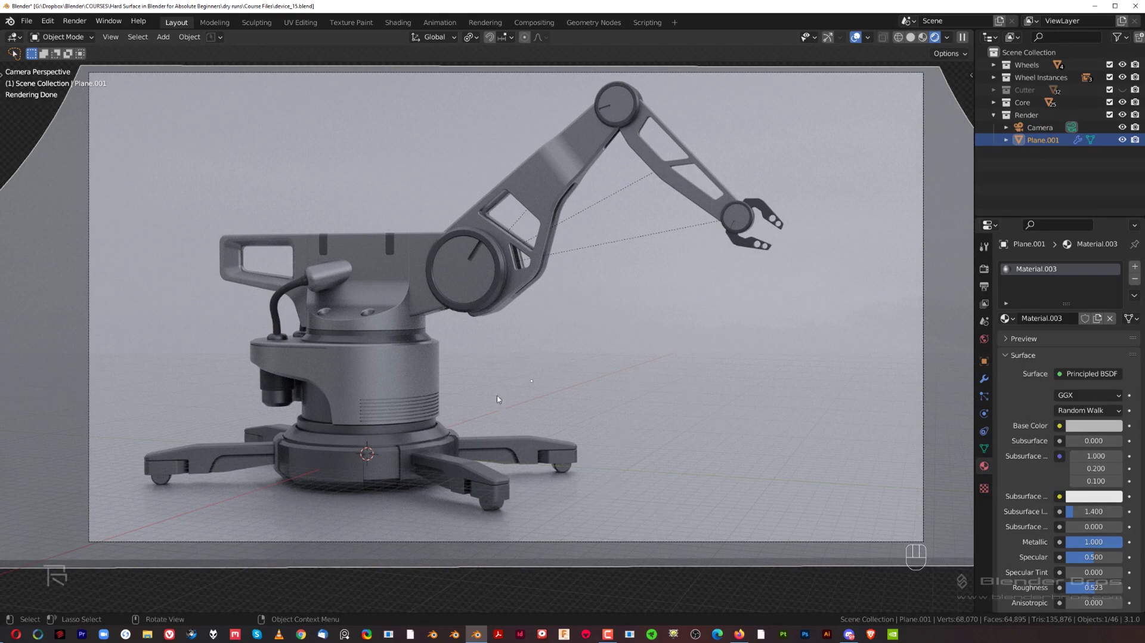
Tint the backdrop material's base color a muted pale blue with a hue of 0.527.
left_click(1097, 429)
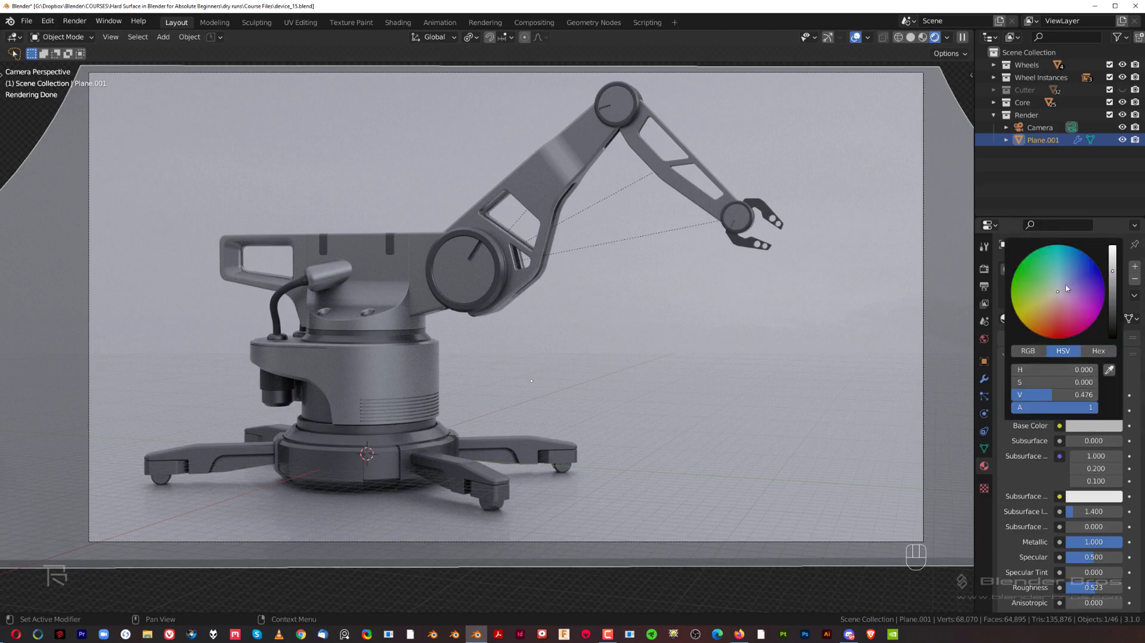
left_click(1060, 252)
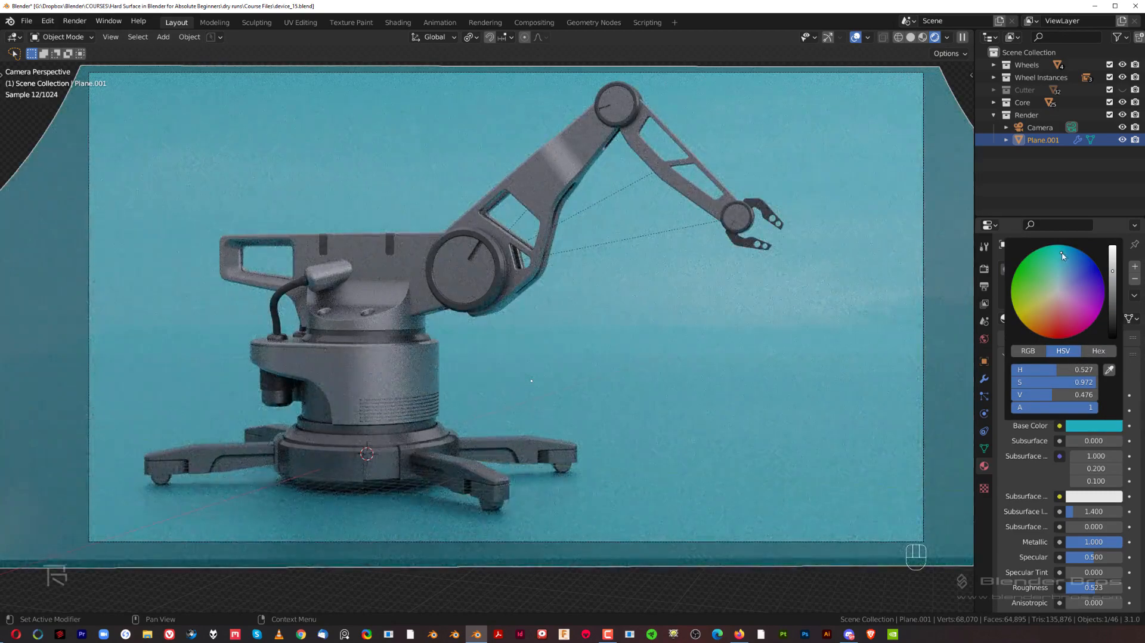
left_click_drag(1095, 386, 1051, 382)
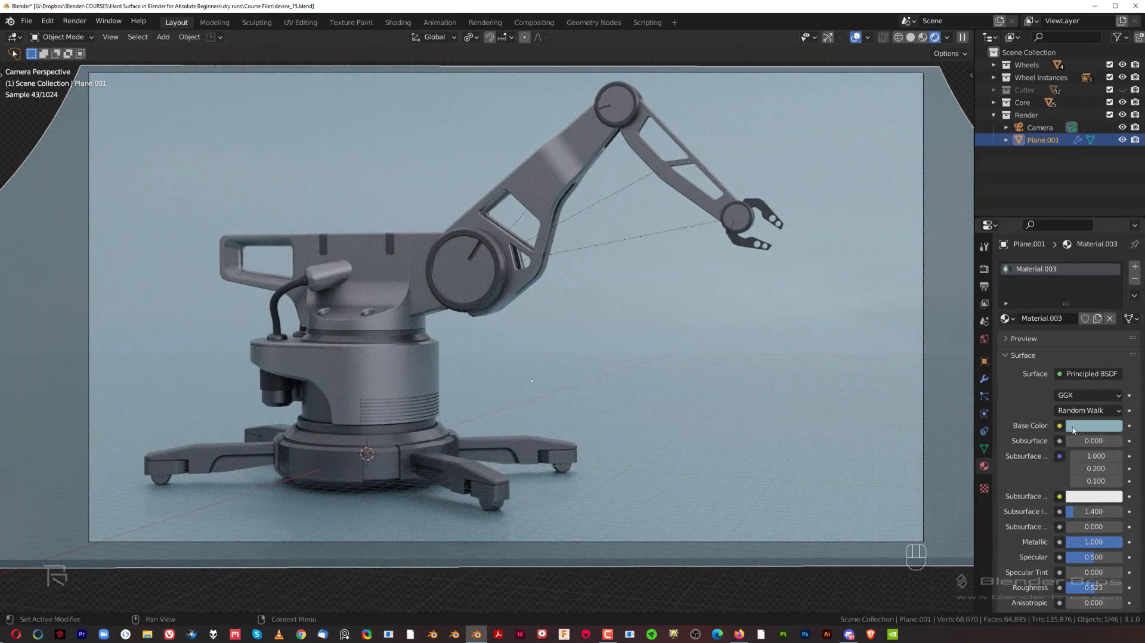
left_click(1094, 425)
left_click_drag(1044, 384, 1037, 384)
Split off a lower area from the 3D viewport and show the World shader nodes in it.
mouse_move(967, 598)
left_mouse_down()
mouse_move(895, 426)
mouse_move(834, 449)
left_mouse_up()
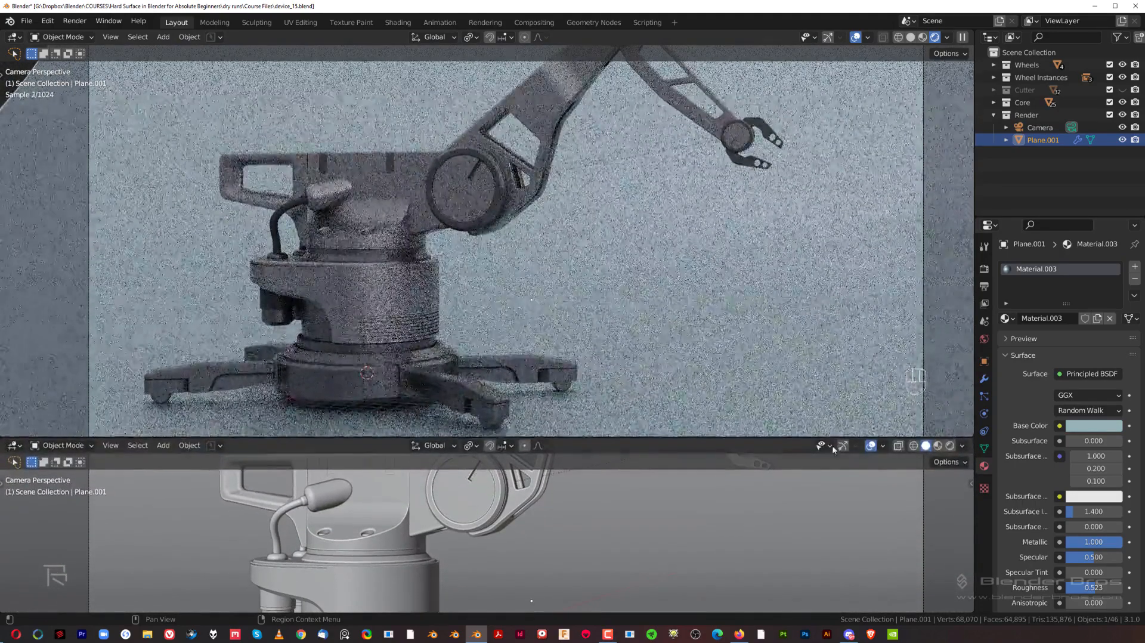
left_click(13, 445)
left_click(42, 545)
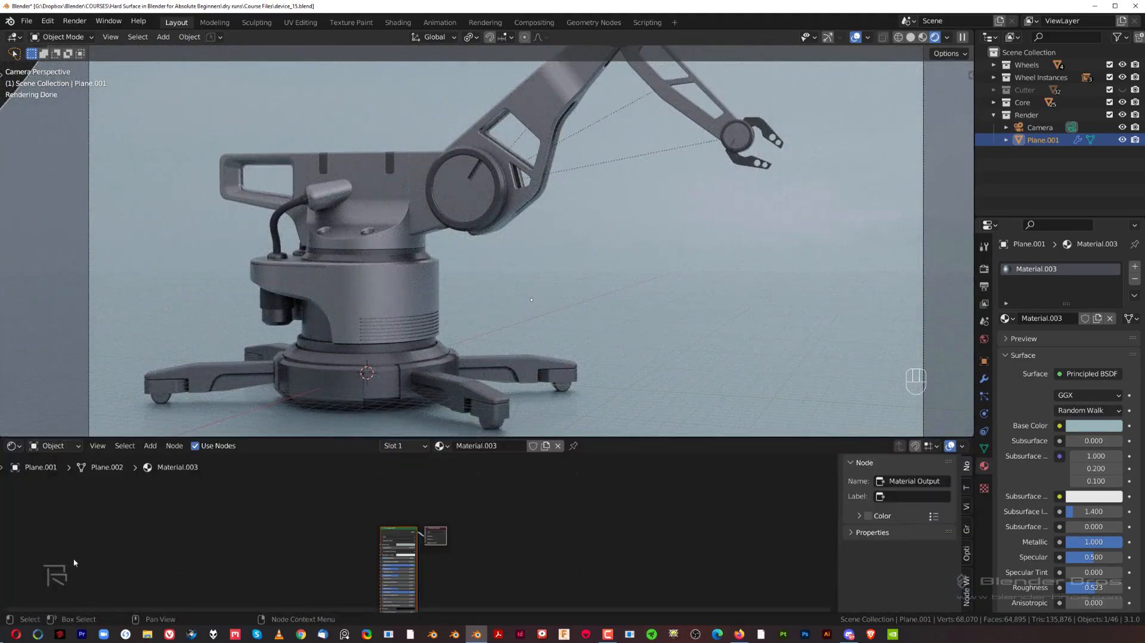
left_click(56, 473)
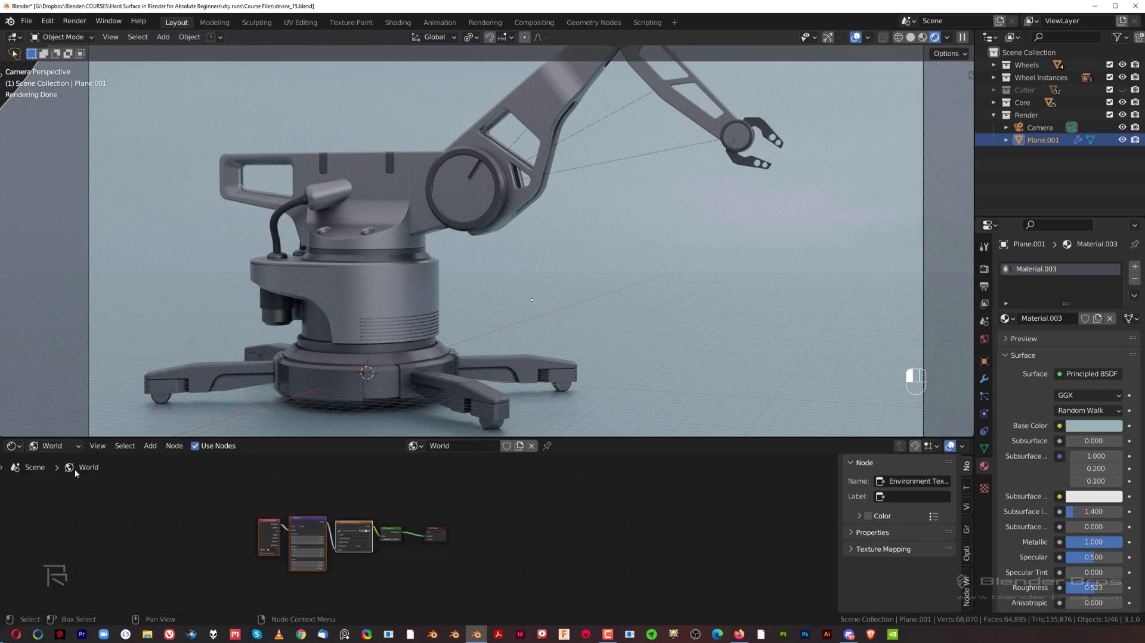
Set the World Background node's strength to 1.4.
scroll(287, 540, "up", 6)
middle_click_drag(287, 539, 405, 524)
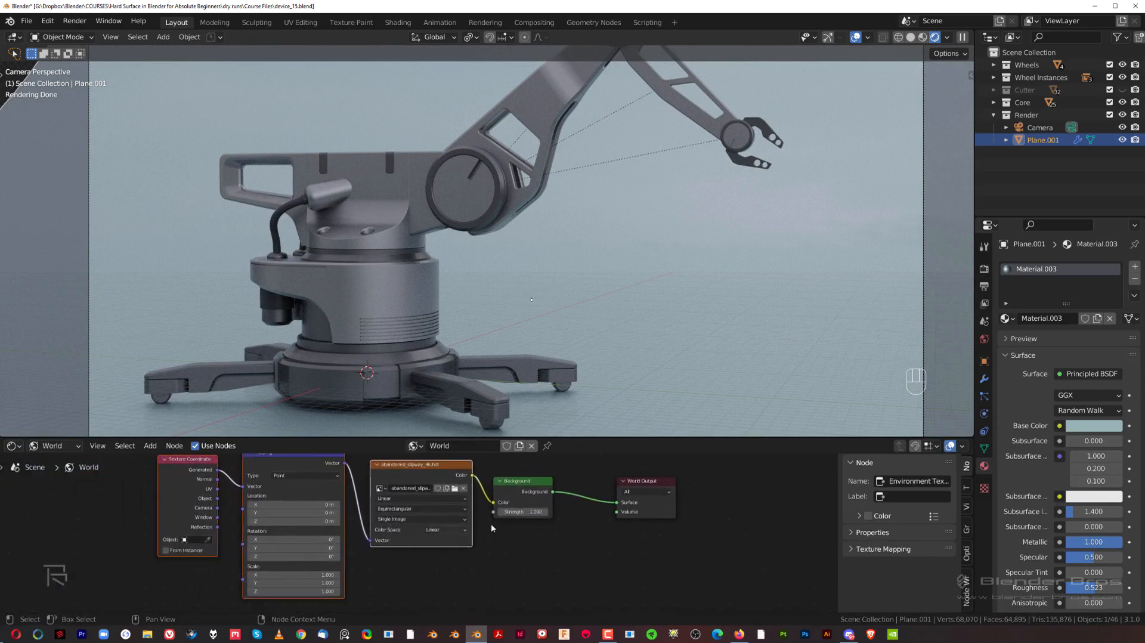
left_click(518, 511)
type("1.4")
key("Return")
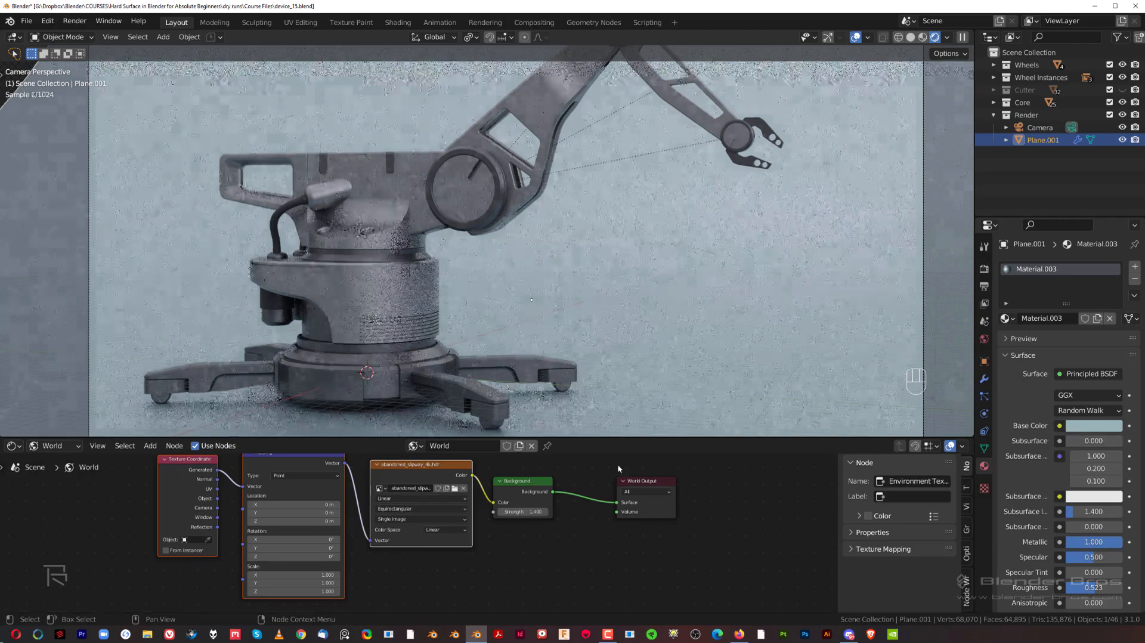
scroll(621, 338, "down", 2)
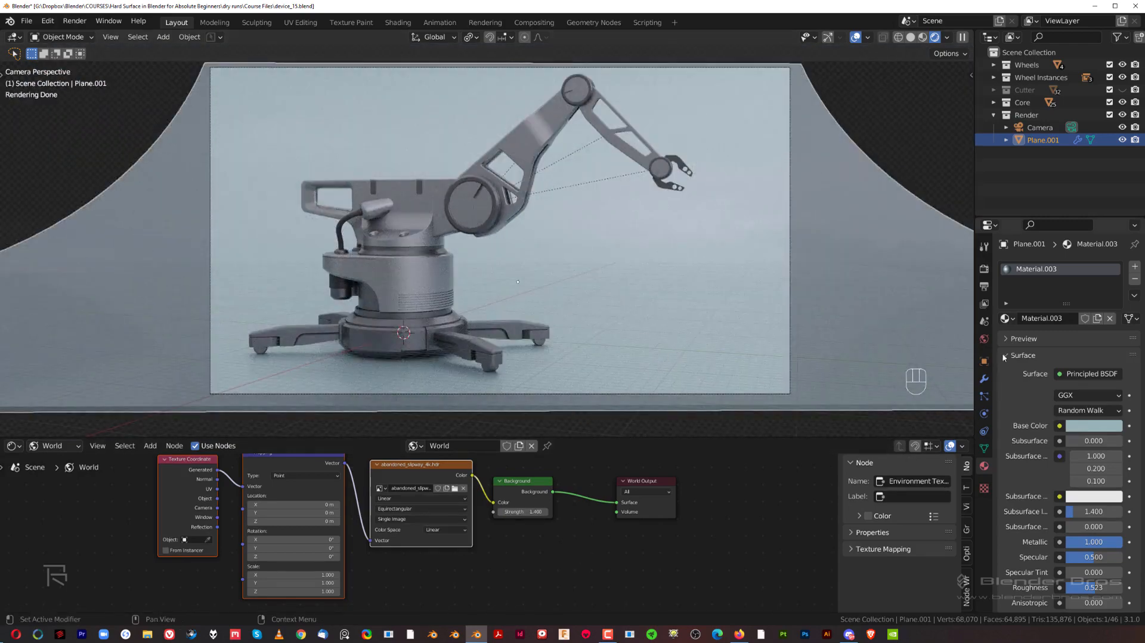
Save the file and turn off the transparent film in the render settings.
left_click(984, 268)
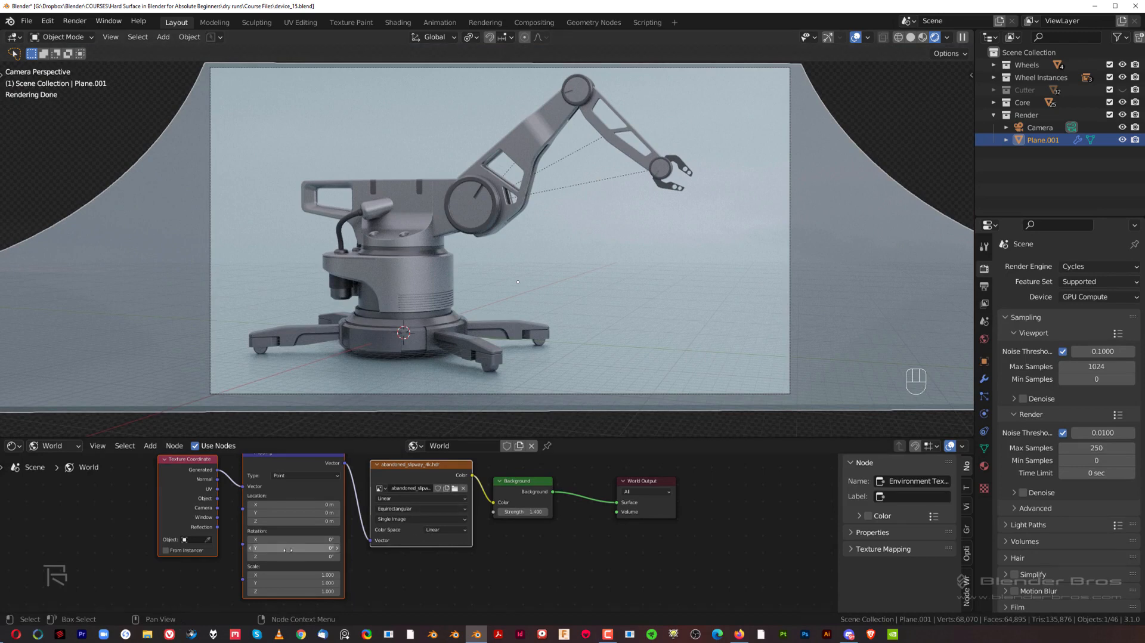
key("ctrl+s")
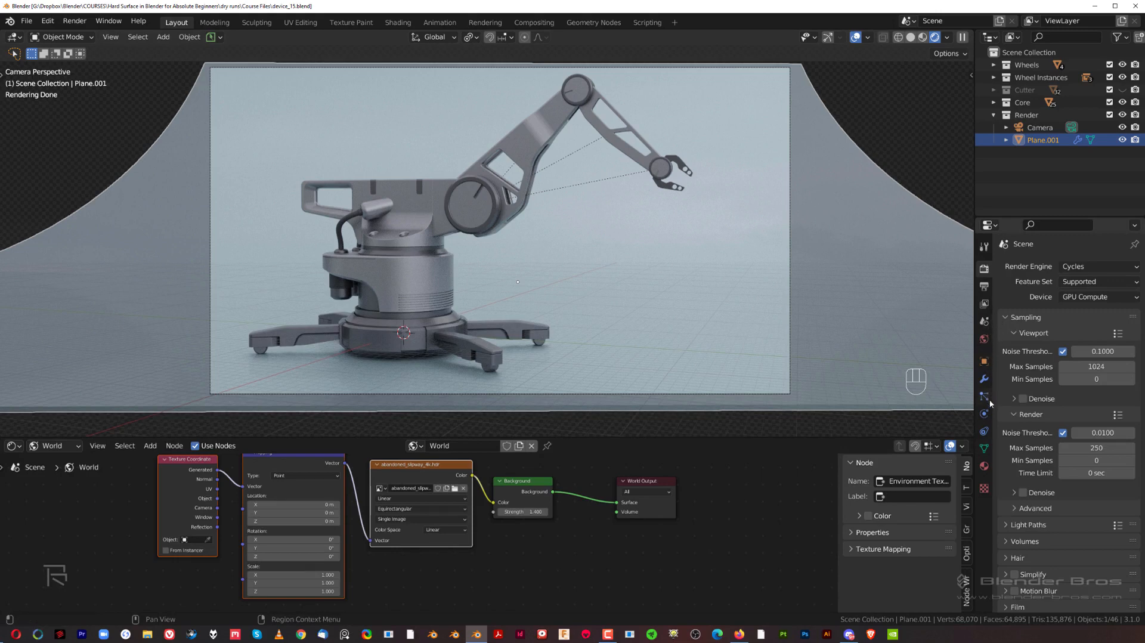
scroll(1013, 555, "down", 3)
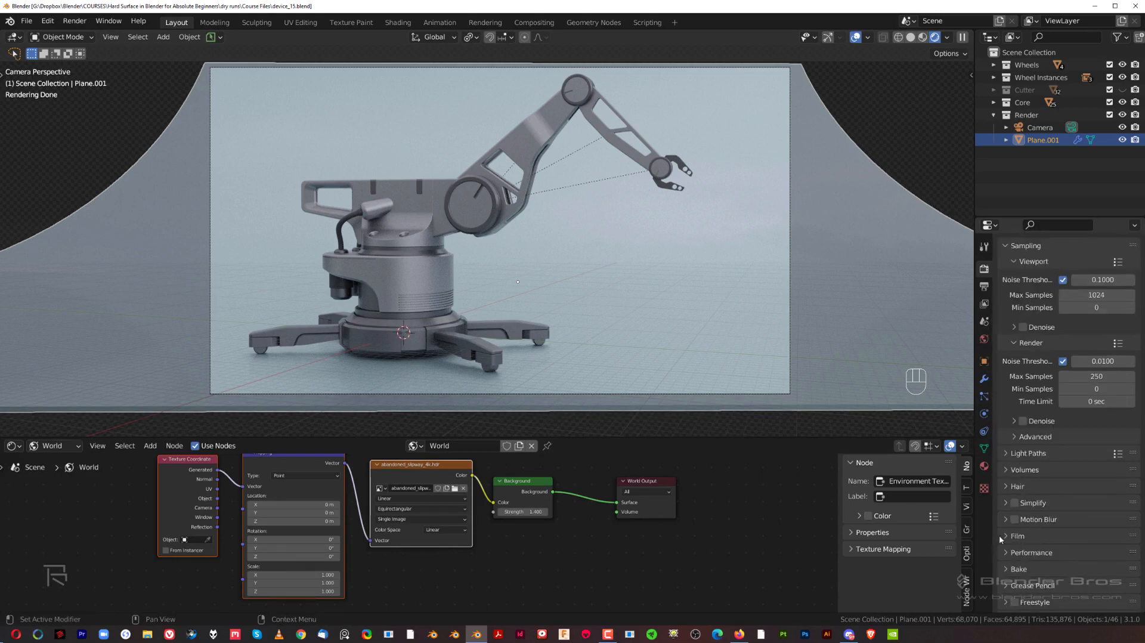
left_click(1008, 536)
scroll(1068, 559, "down", 2)
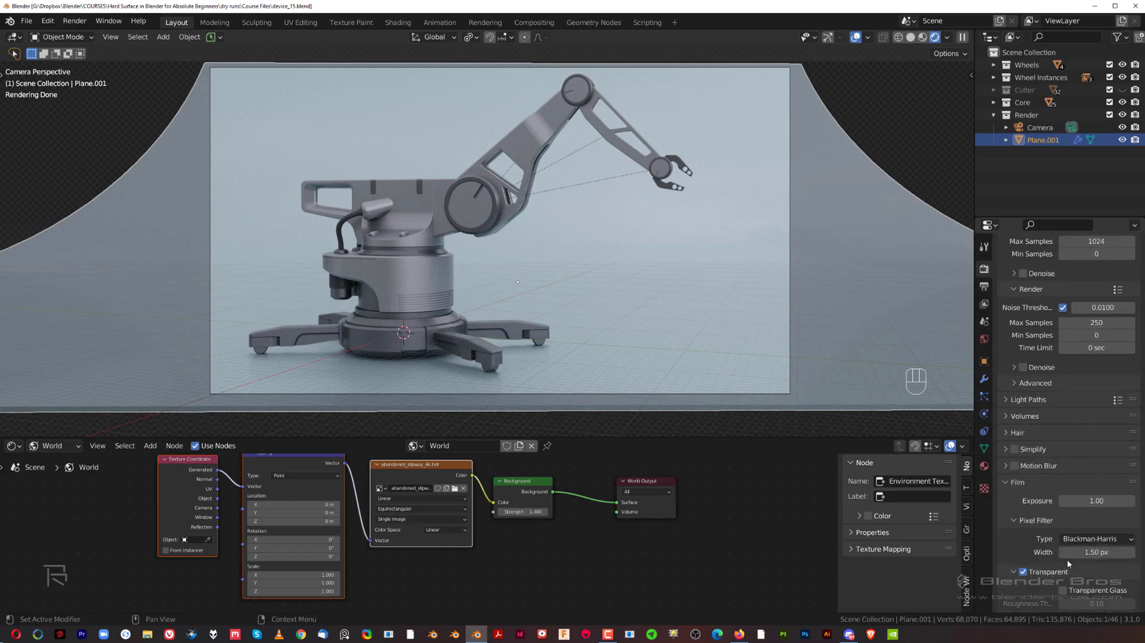
left_click(1026, 571)
scroll(564, 245, "down", 3)
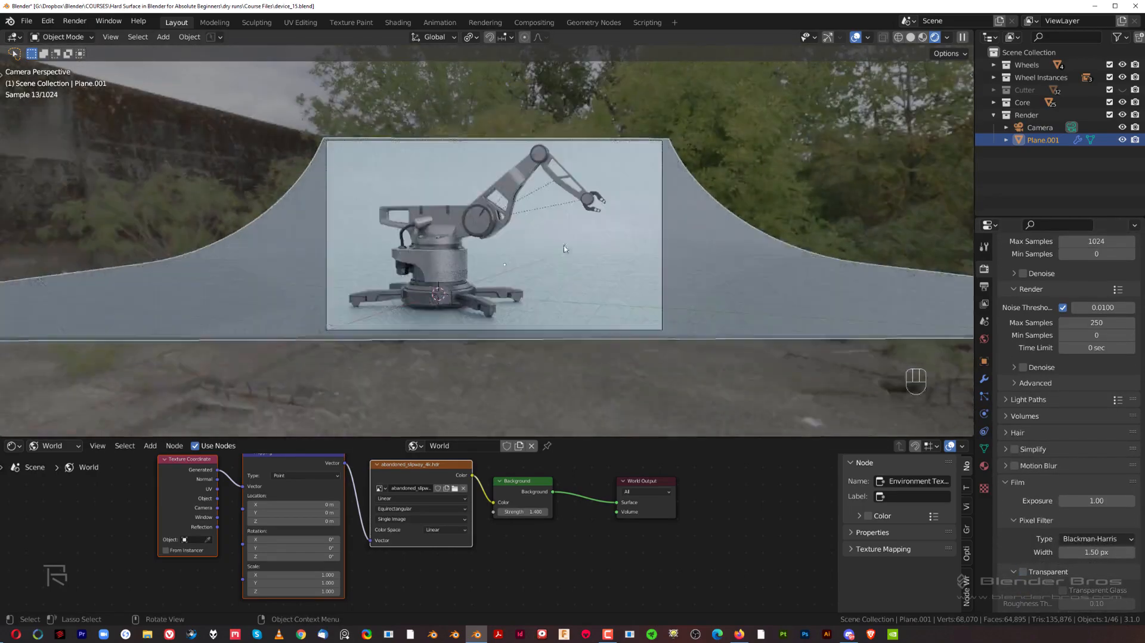
Examine the robot arm and backdrop against the HDRI environment from outside the camera view.
middle_click_drag(563, 246, 632, 262)
scroll(706, 284, "down", 4)
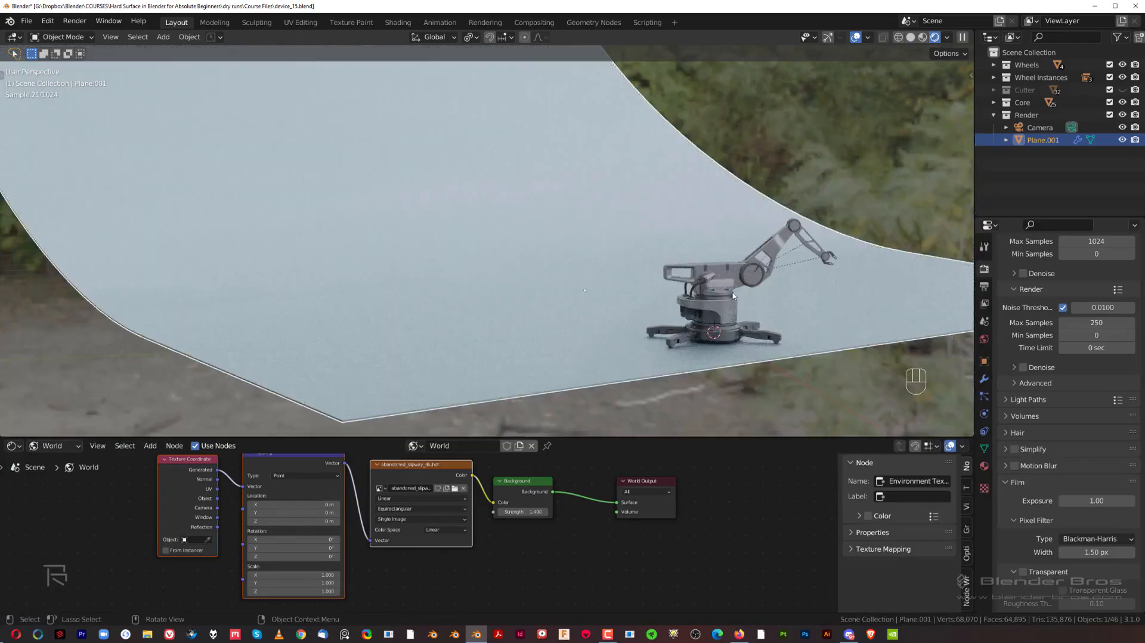
left_click(706, 285)
scroll(706, 285, "down", 3)
middle_click_drag(706, 284, 689, 291)
scroll(689, 291, "down", 3)
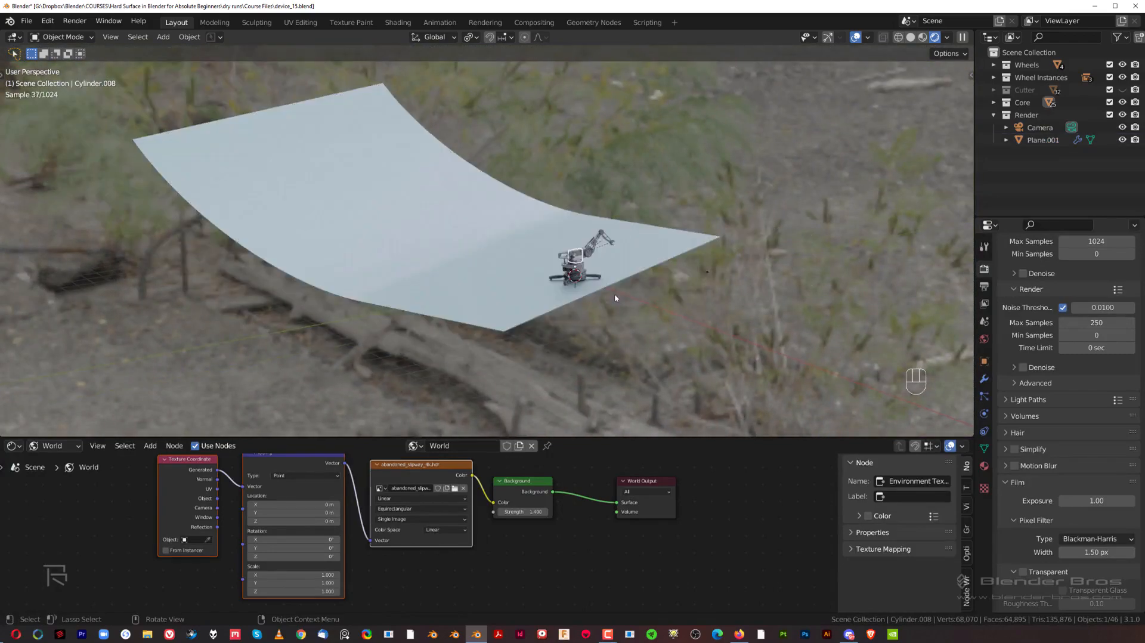
key("KP_5")
key("KP_5")
middle_click_drag(638, 264, 751, 241)
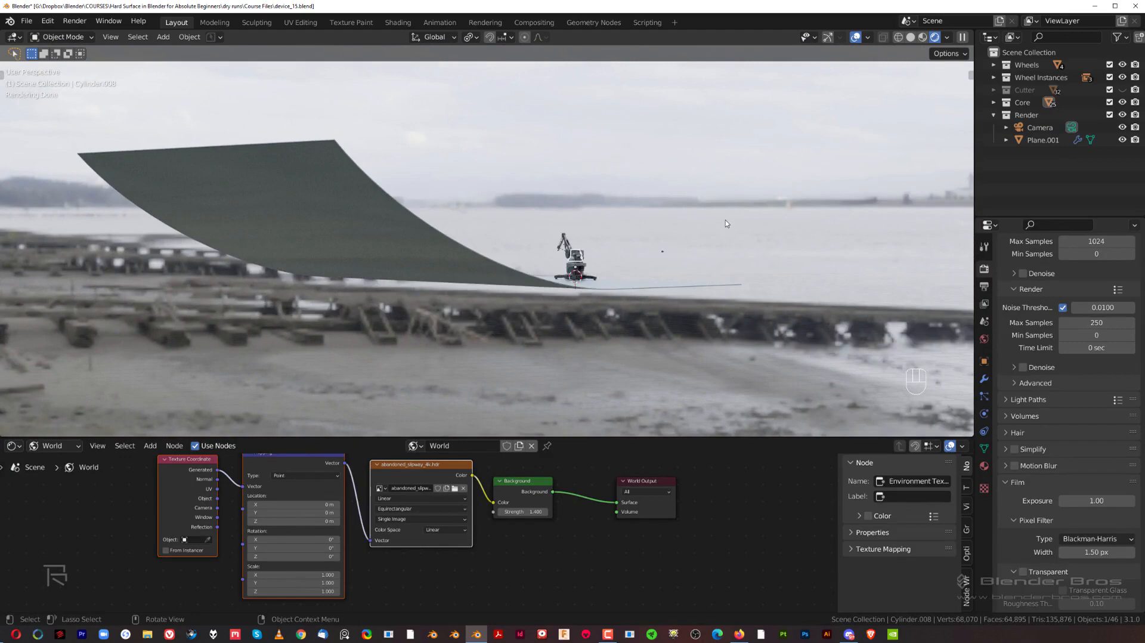
Set the 3D viewport's focal length to 50 mm.
key("n")
left_click(918, 88)
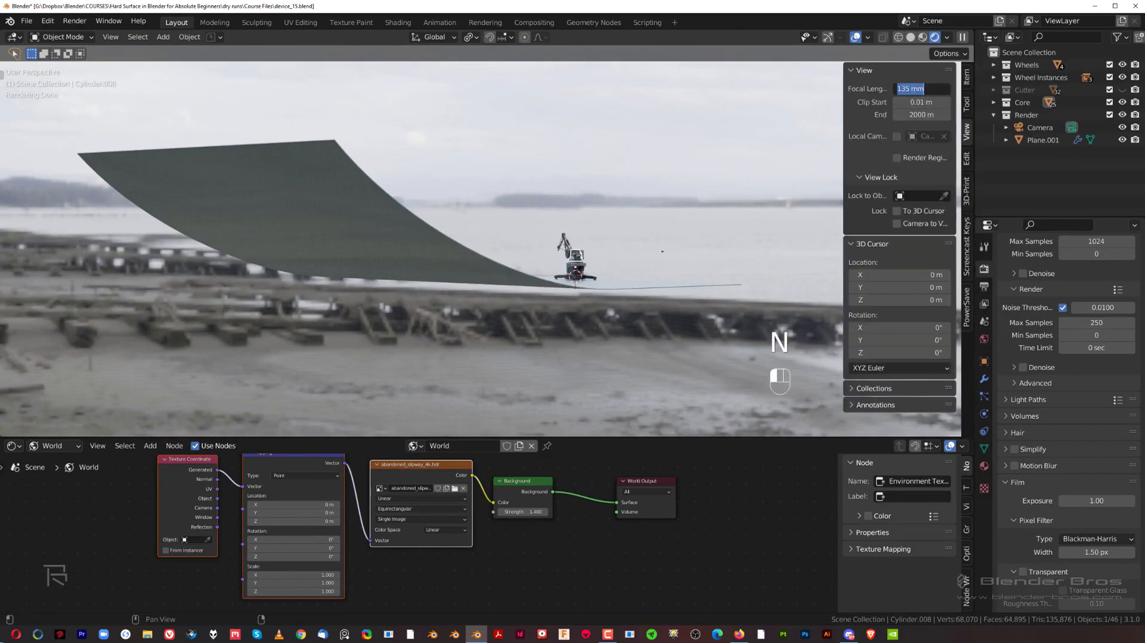
type("50")
key("Return")
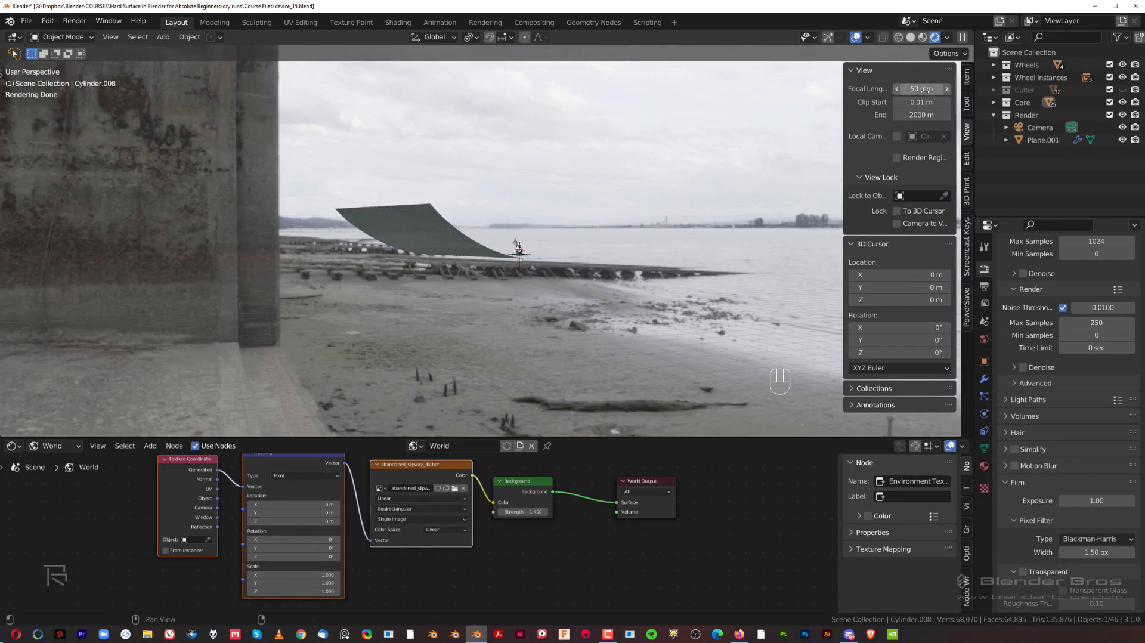
Rotate the HDRI environment about -20.5° around Z in the World's Mapping node and inspect it around the backdrop.
scroll(614, 250, "up", 2)
middle_click_drag(608, 253, 565, 298, "shift")
scroll(566, 298, "up", 2)
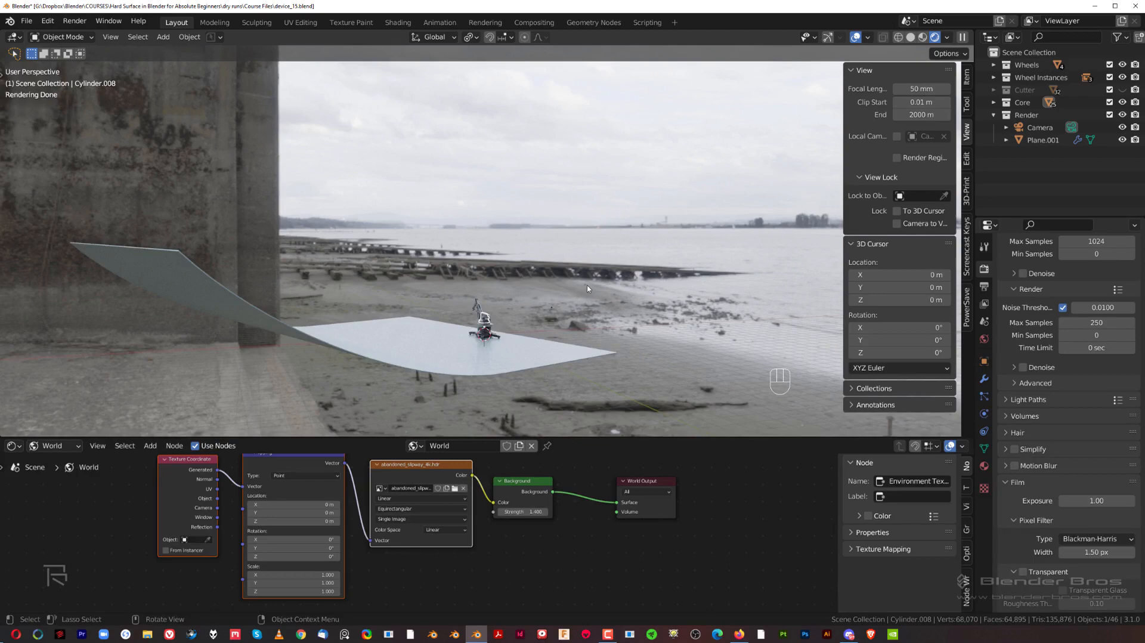
middle_click_drag(597, 306, 558, 305)
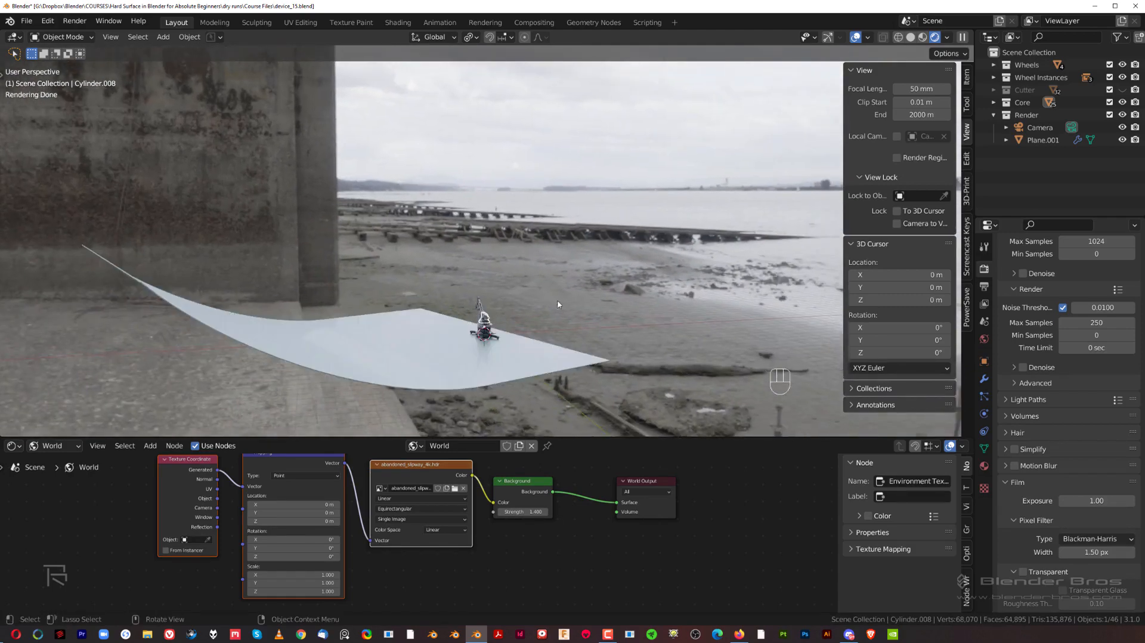
middle_click_drag(607, 244, 524, 152)
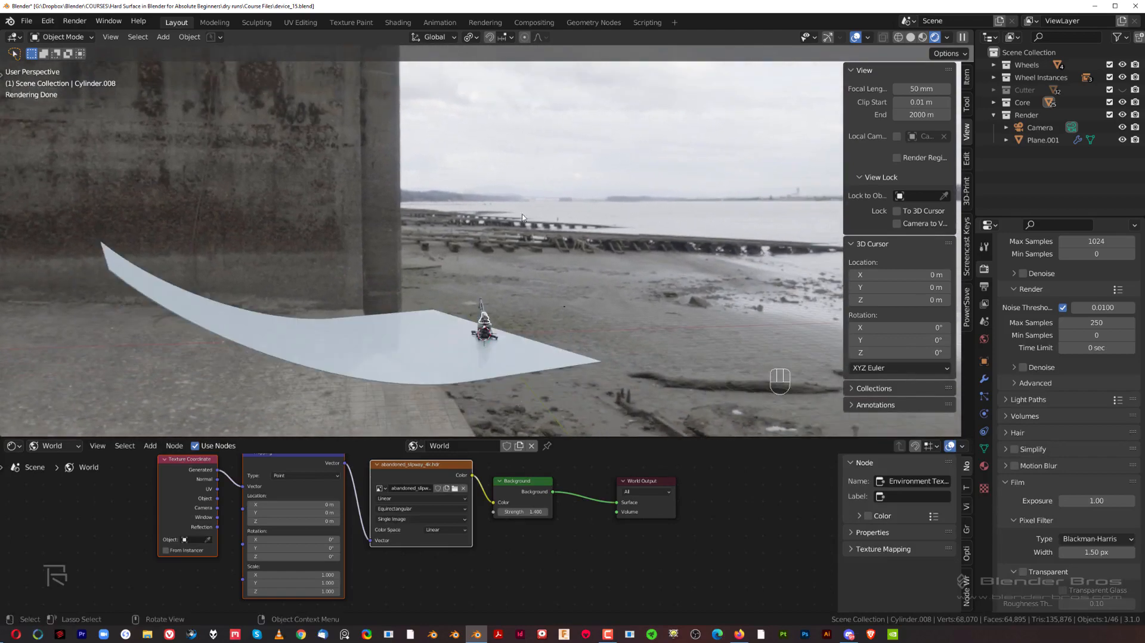
mouse_move(519, 206)
middle_mouse_down()
mouse_move(554, 206)
mouse_move(518, 215)
mouse_move(534, 216)
middle_mouse_up()
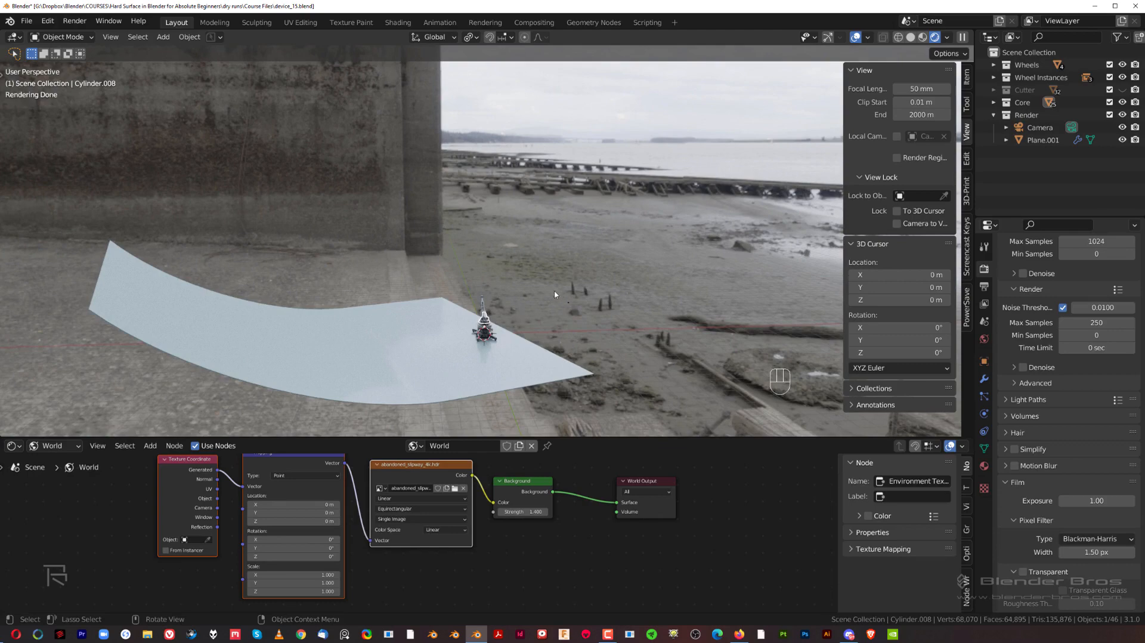
middle_click_drag(637, 260, 651, 257)
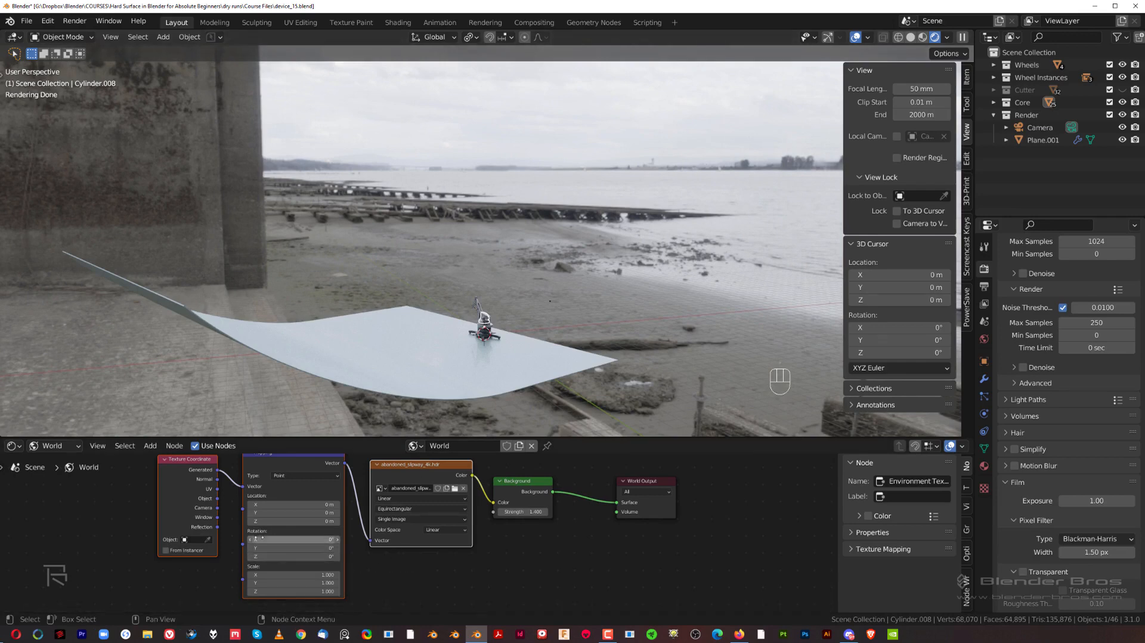
left_click_drag(305, 556, 271, 556)
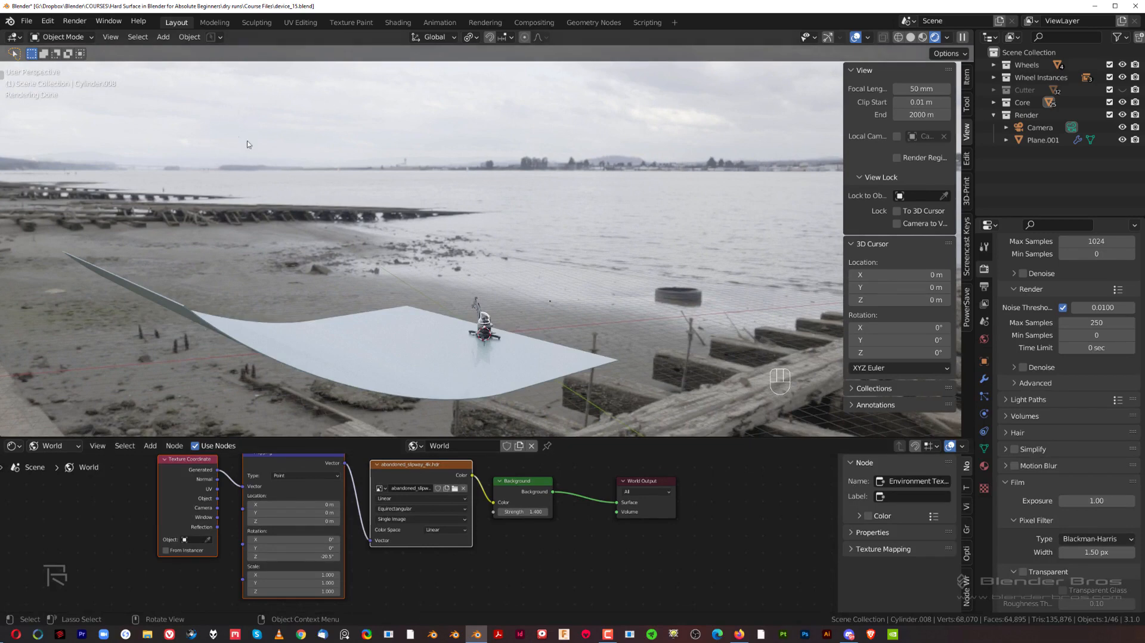
middle_click_drag(452, 291, 502, 240)
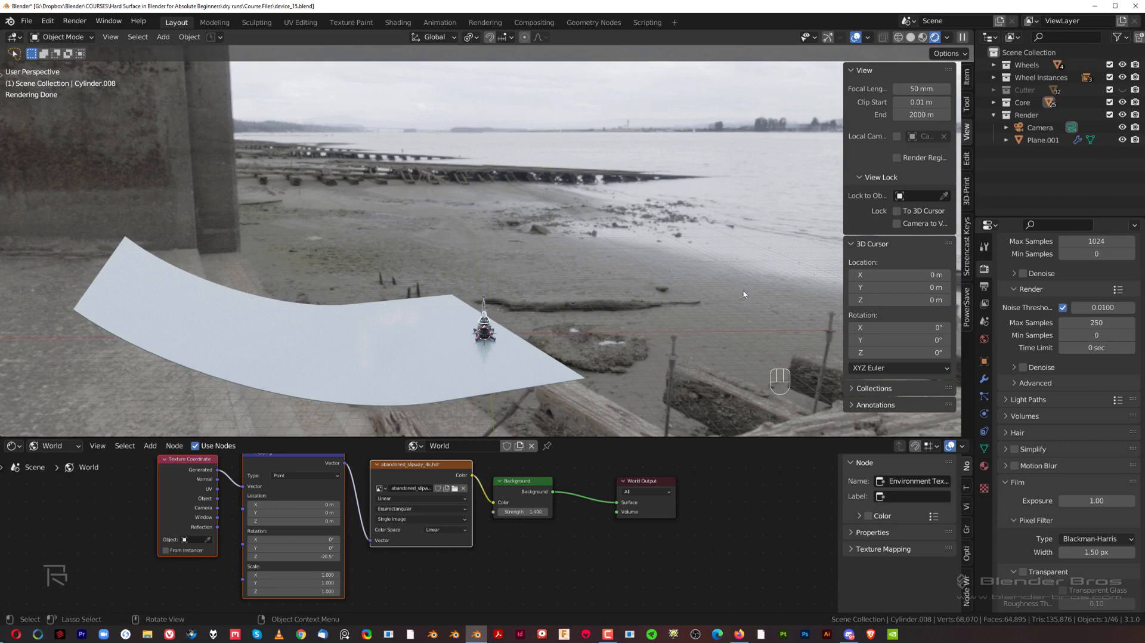
Return to the view through the Render collection's camera, enlarge the 3D viewport to frame the shot, and save the file.
left_click(1039, 127)
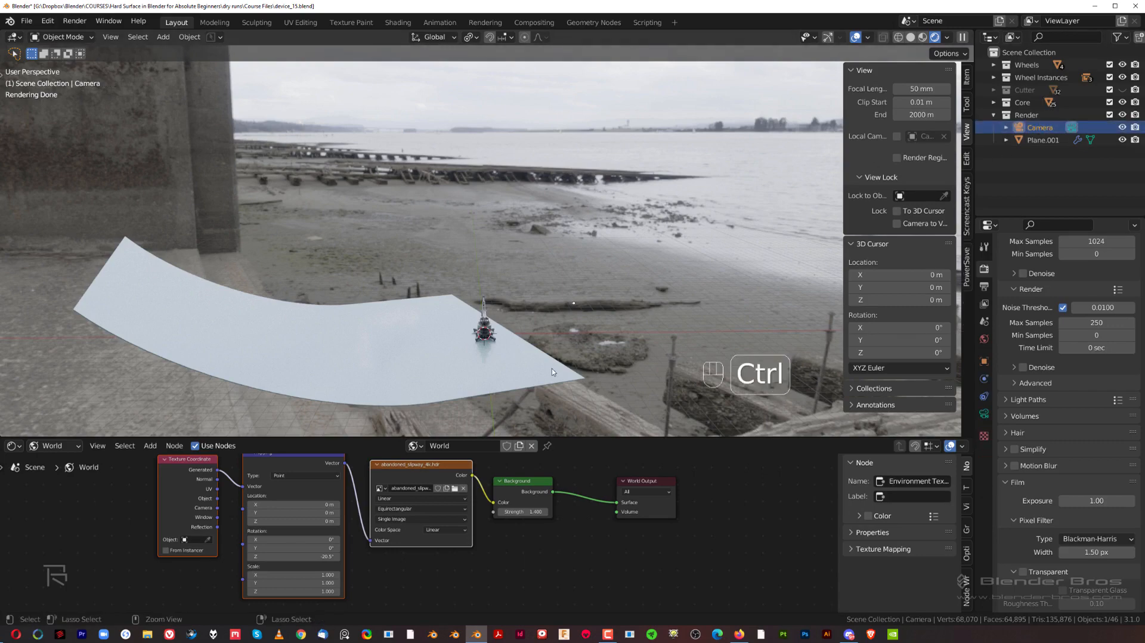
key("ctrl+KP_0")
scroll(523, 254, "up", 3)
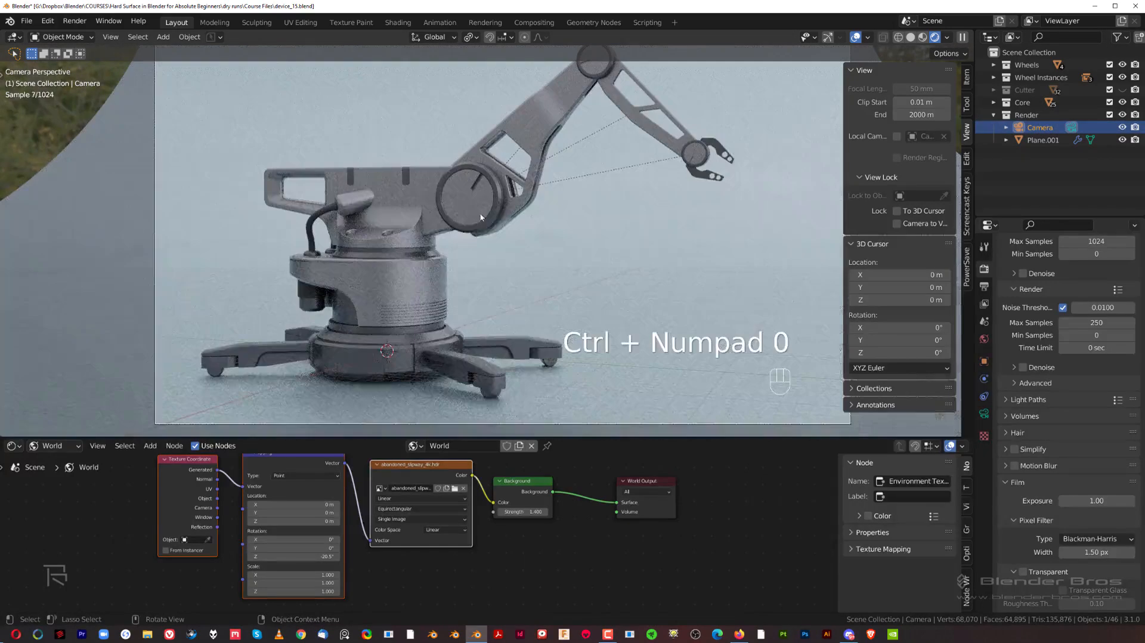
middle_click_drag(536, 254, 536, 266, "shift")
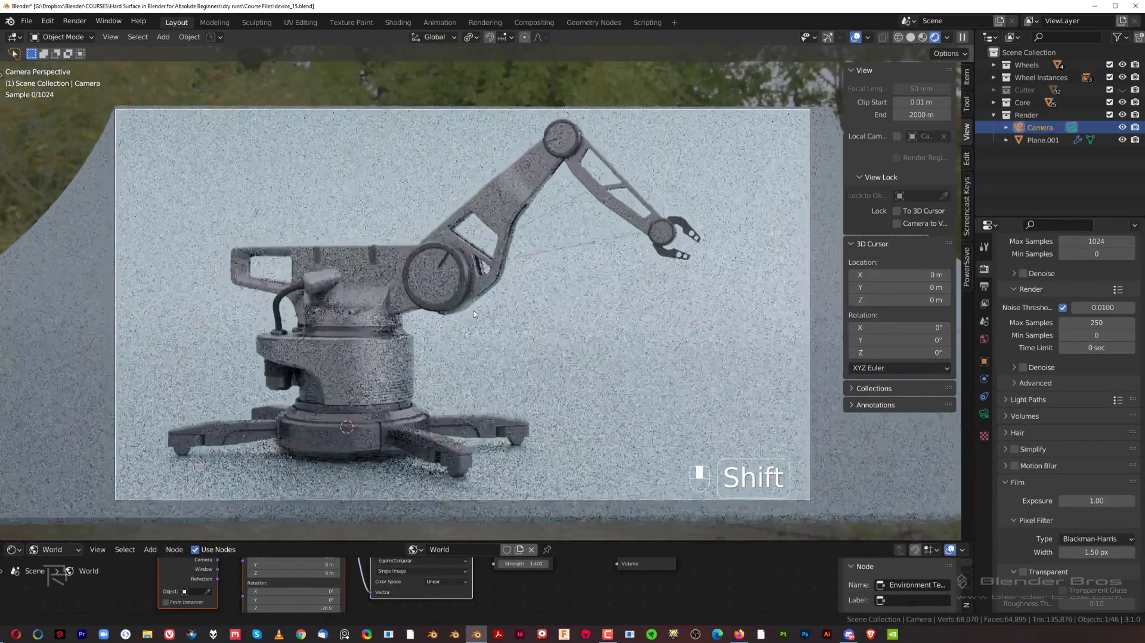
middle_click_drag(474, 314, 466, 308, "shift")
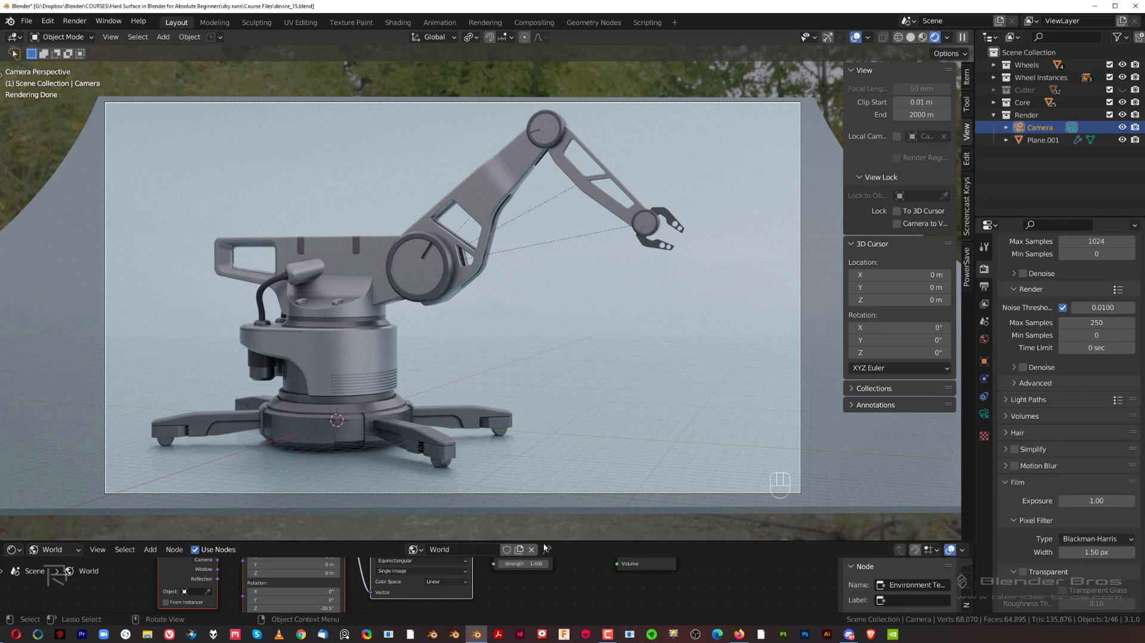
key("ctrl+s")
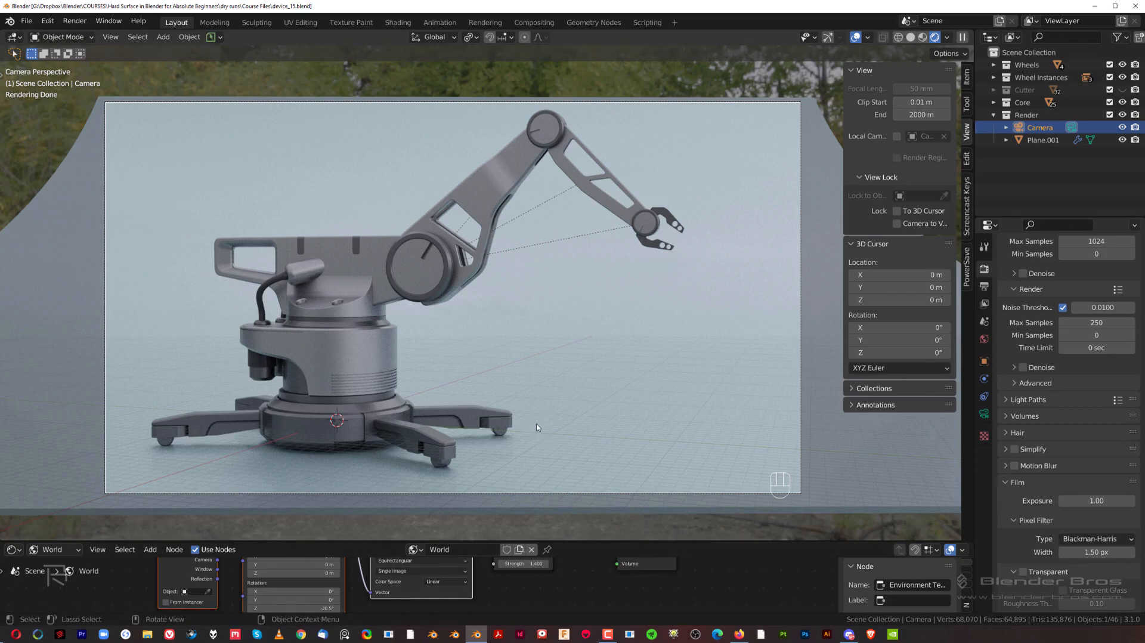
Check the Denoise node setup in the compositor, then review the Cycles sampling settings back in the layout workspace.
left_click(613, 365)
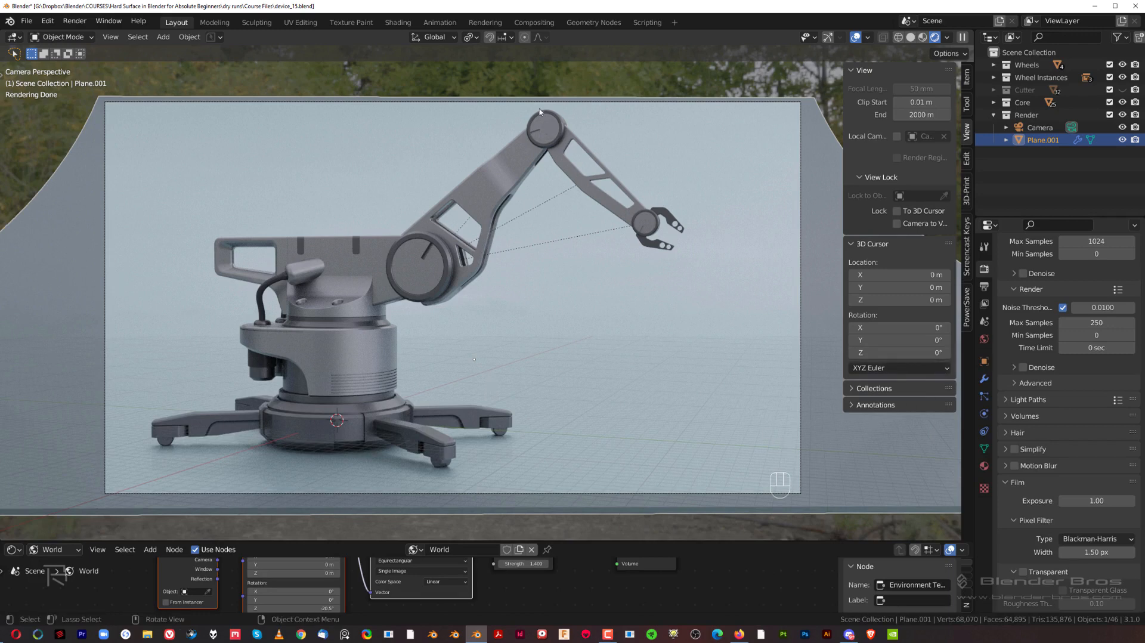
left_click(533, 22)
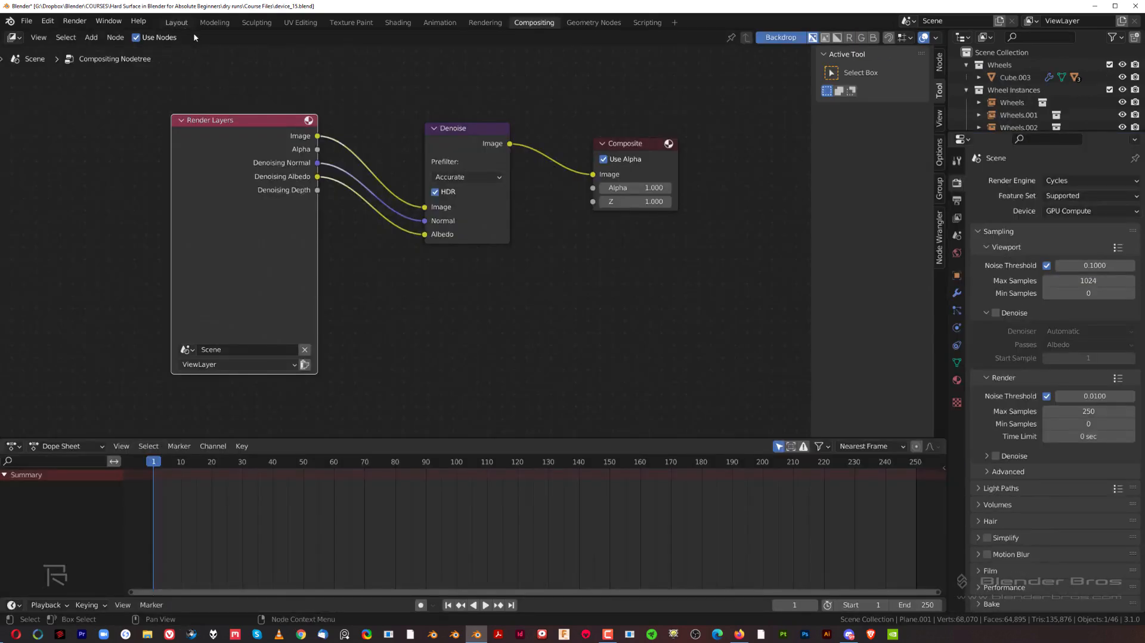
left_click(178, 23)
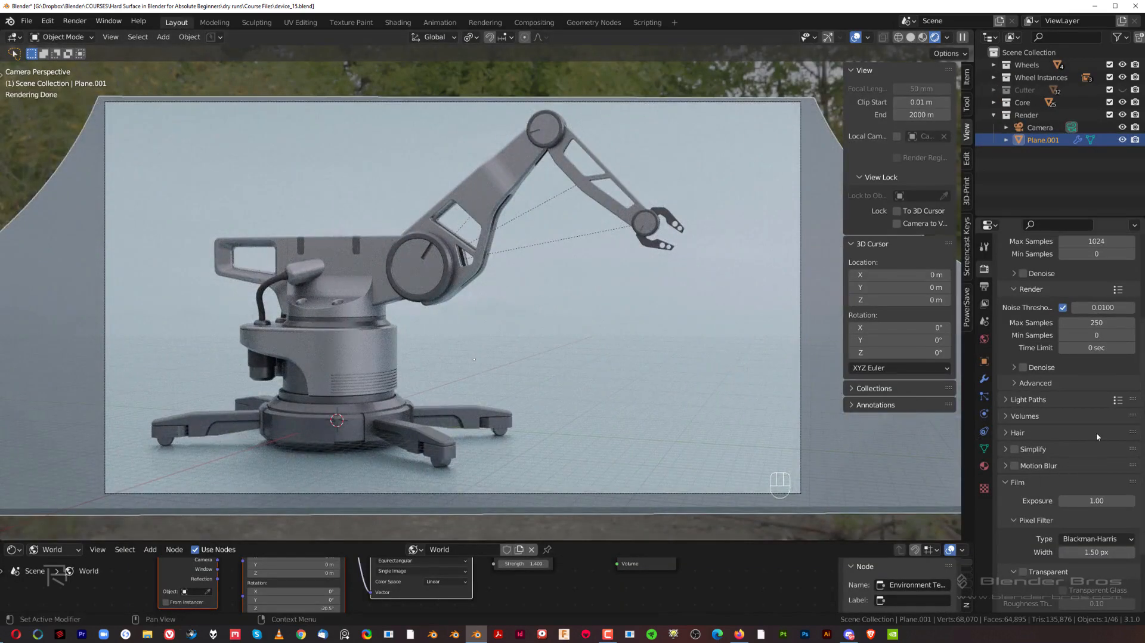
scroll(1094, 439, "up", 5)
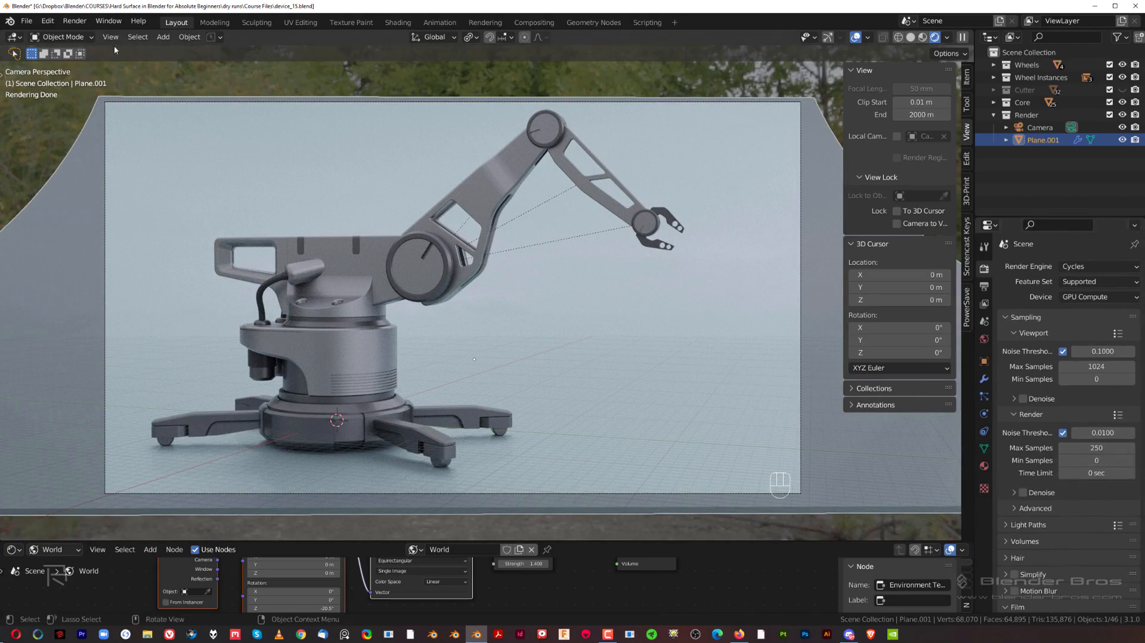
Render a still image of the robot arm with the backdrop and move the render window fully into view.
left_click(76, 21)
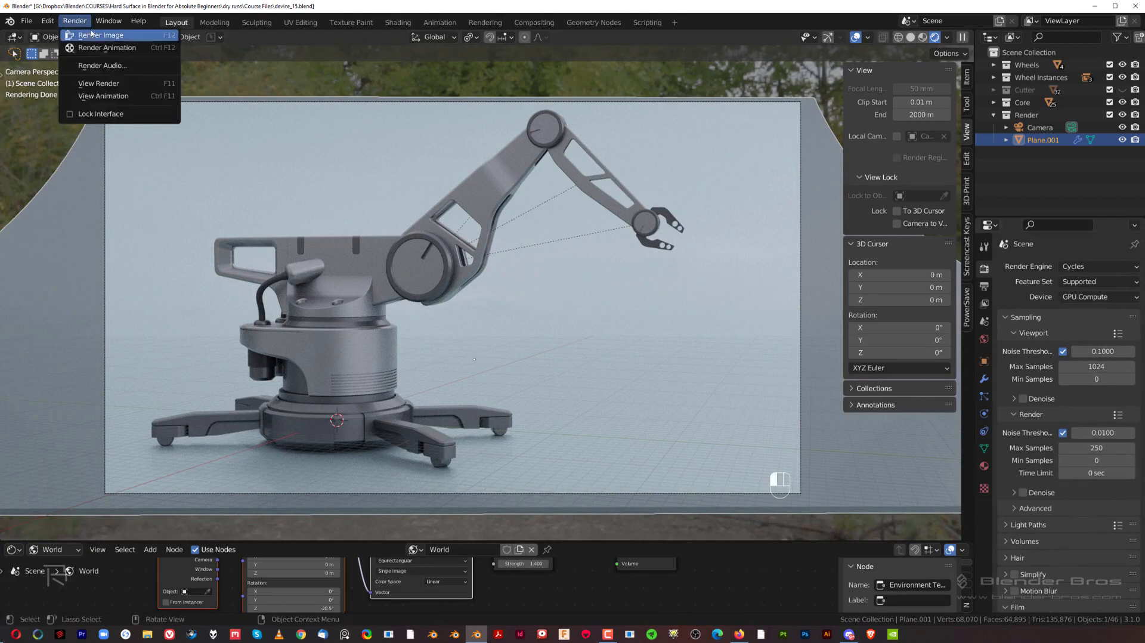
left_click(96, 34)
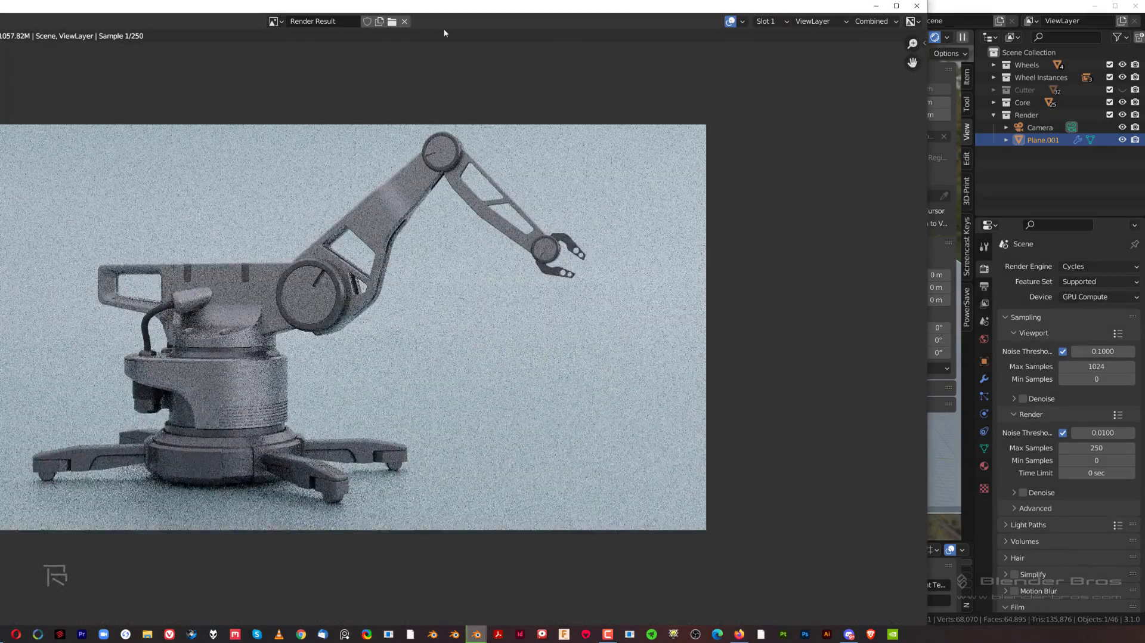
left_click_drag(450, 8, 682, 12)
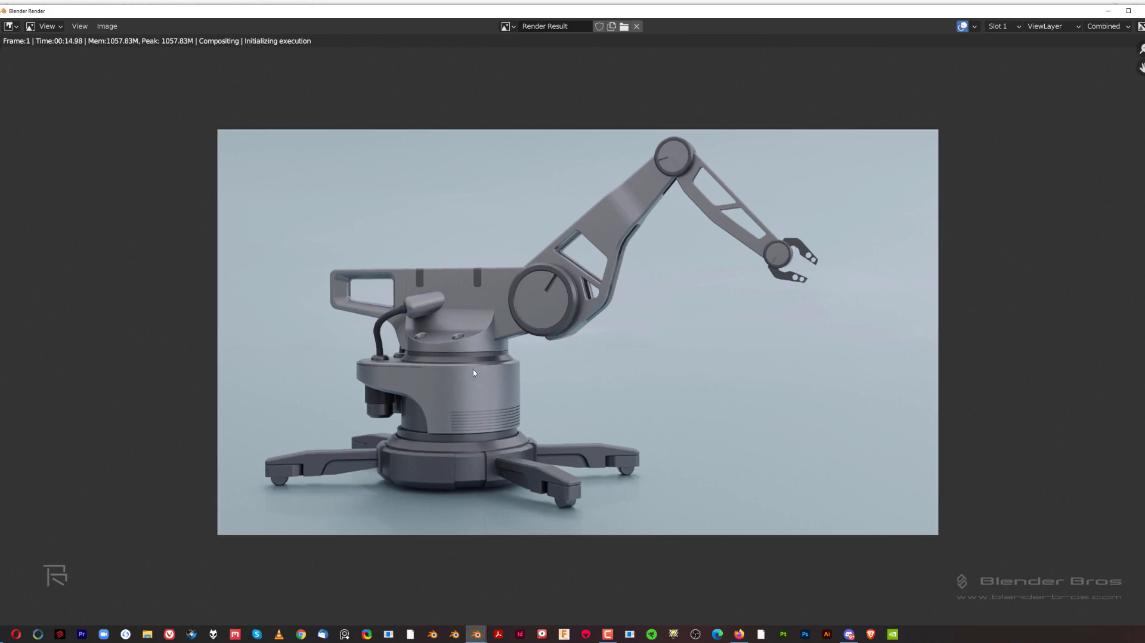
Save the finished render as untitled.tif in 16-bit RGBA TIFF format, and close the render window.
left_click(107, 31)
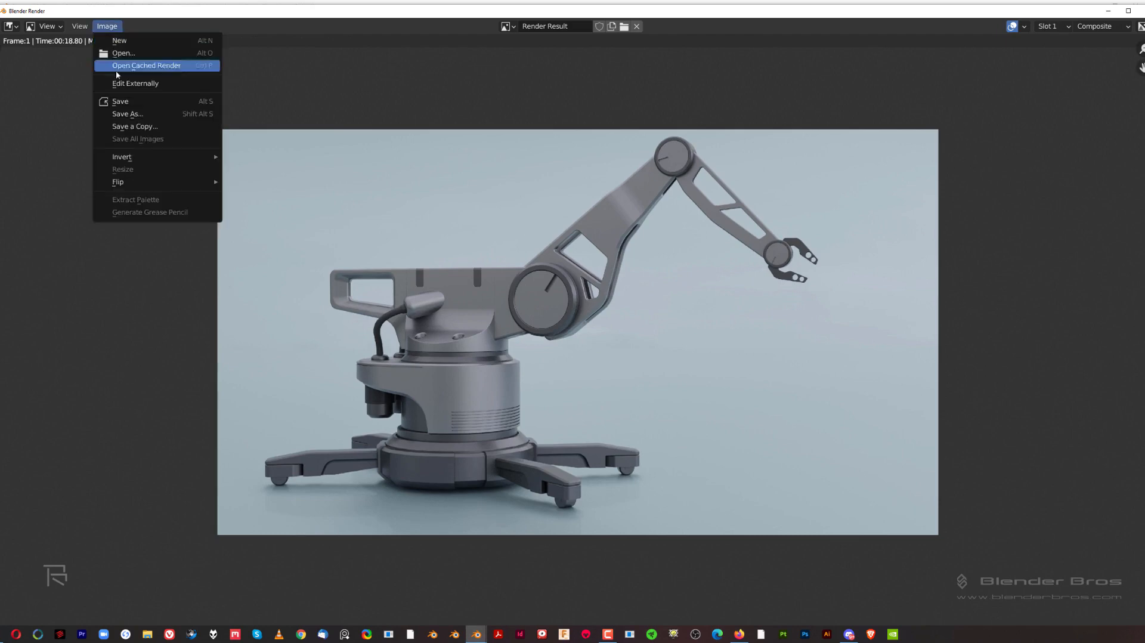
left_click(137, 114)
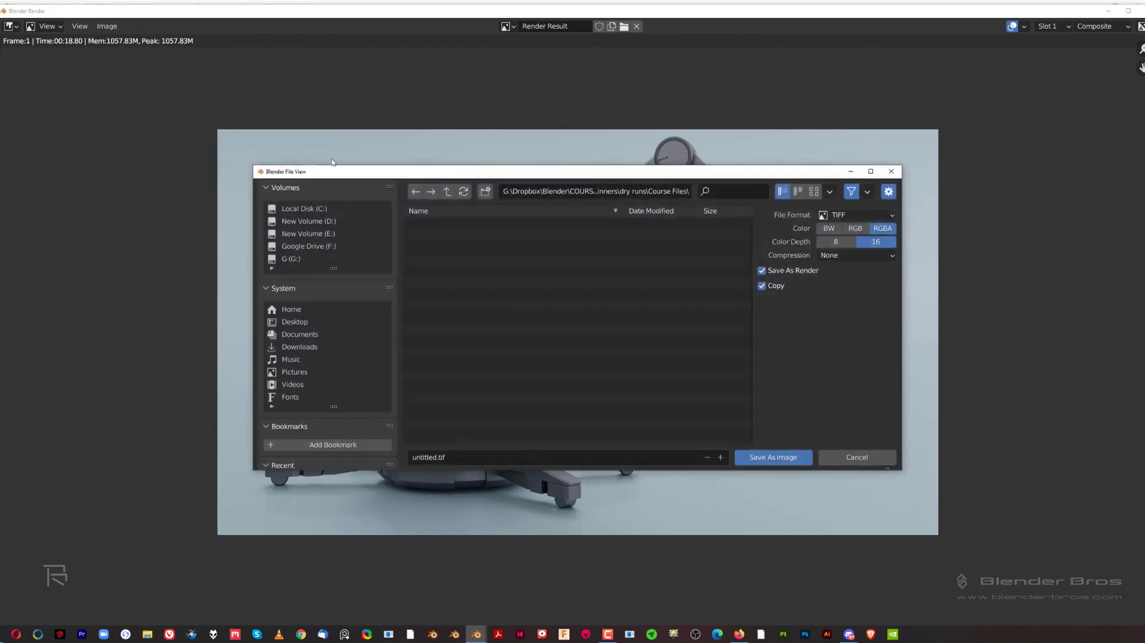
left_click(877, 213)
key("Escape")
left_click(758, 457)
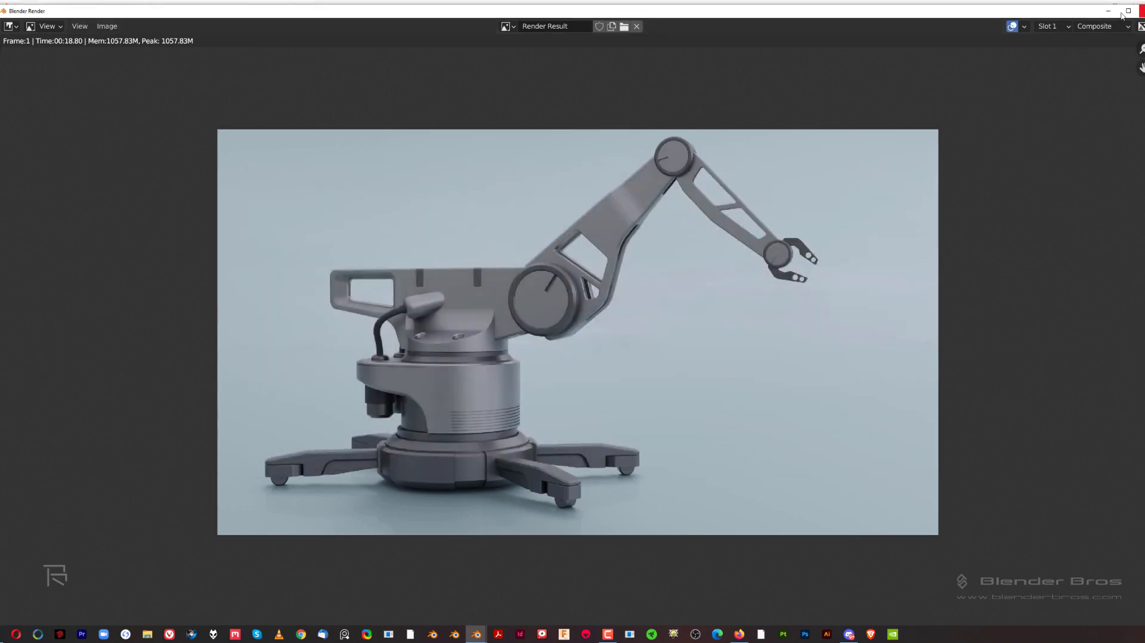
left_click(1139, 10)
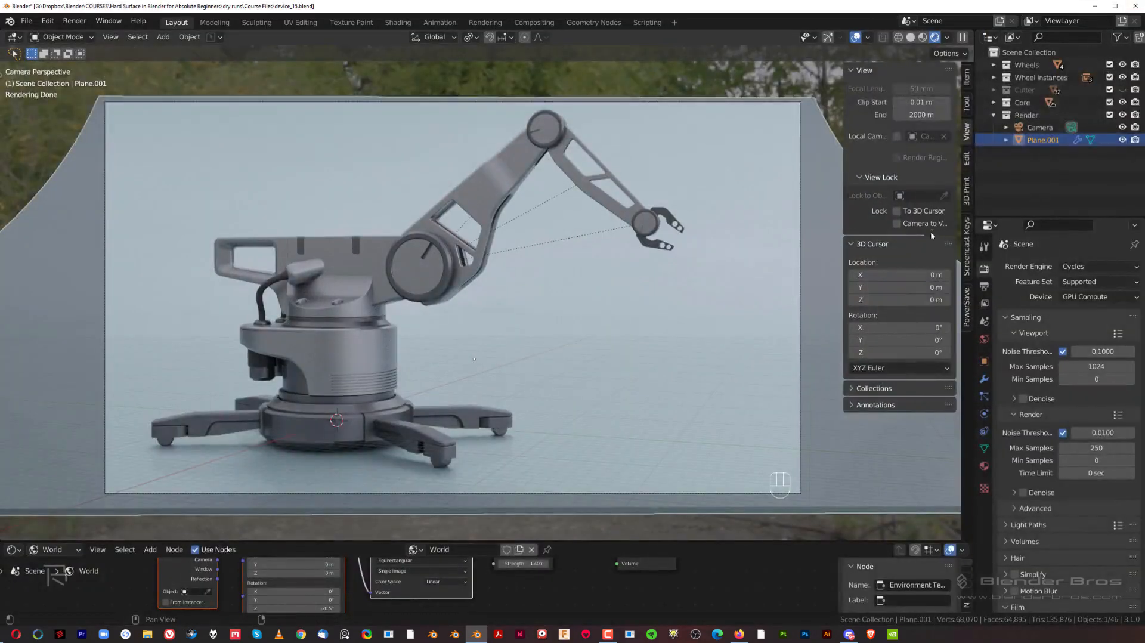
Hide the Plane.001 backdrop in the viewport and enable the Transparent film option in the render settings.
left_click(1122, 140)
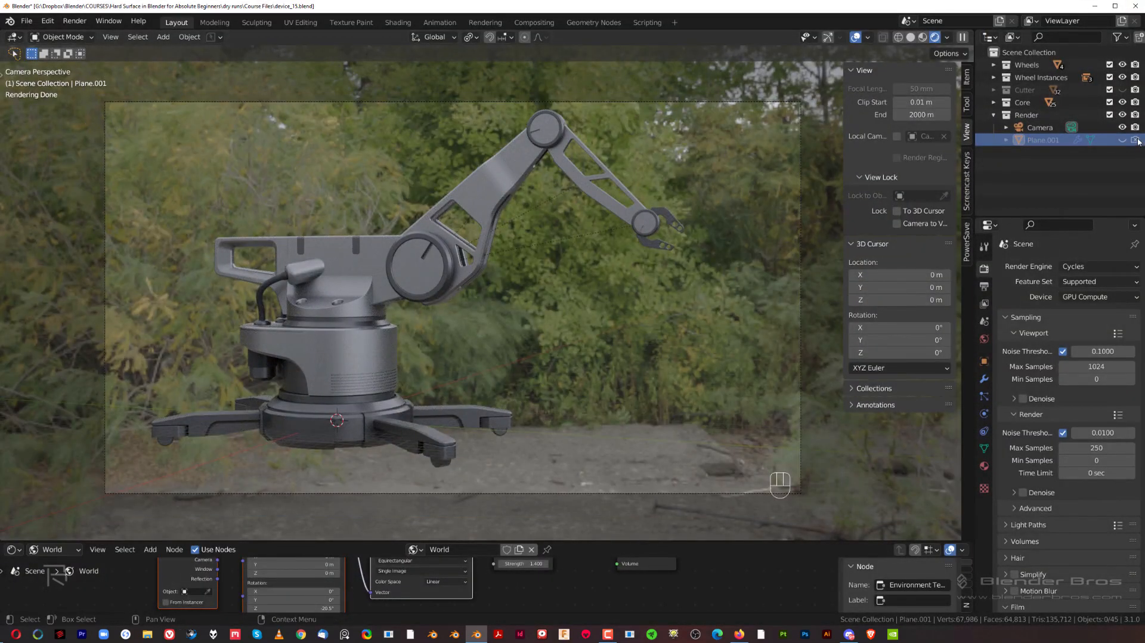
scroll(1062, 447, "down", 3)
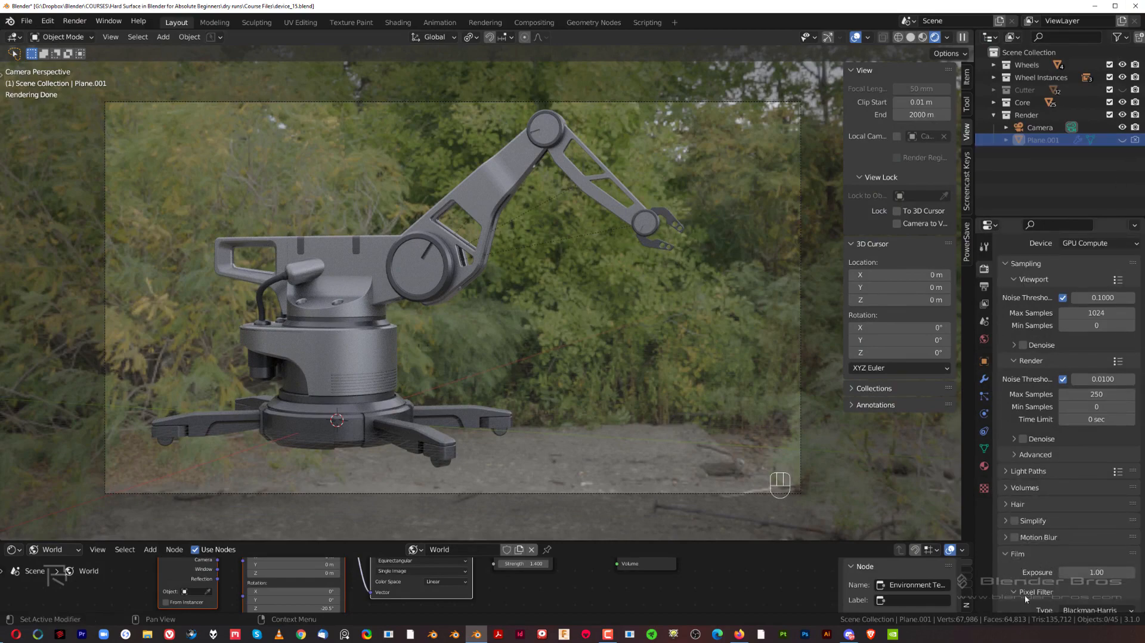
scroll(1024, 595, "down", 4)
left_click(1015, 571)
left_click(1021, 571)
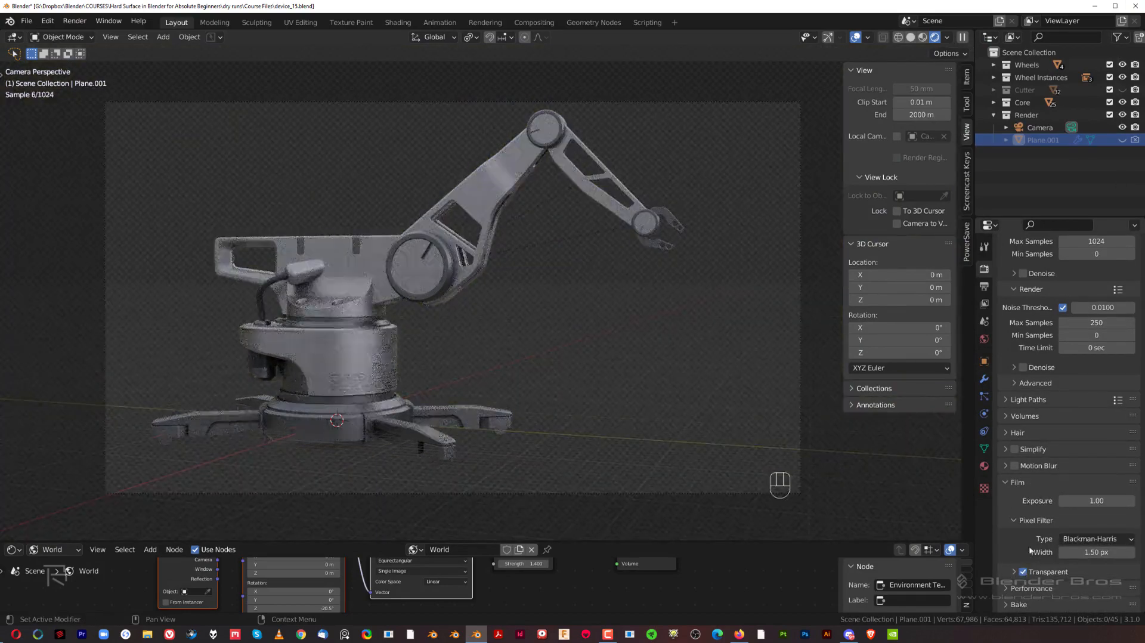
Toggle the Plane.001 backdrop's viewport visibility to compare, leaving it hidden in the viewport and disabled for renders.
left_click(1122, 139)
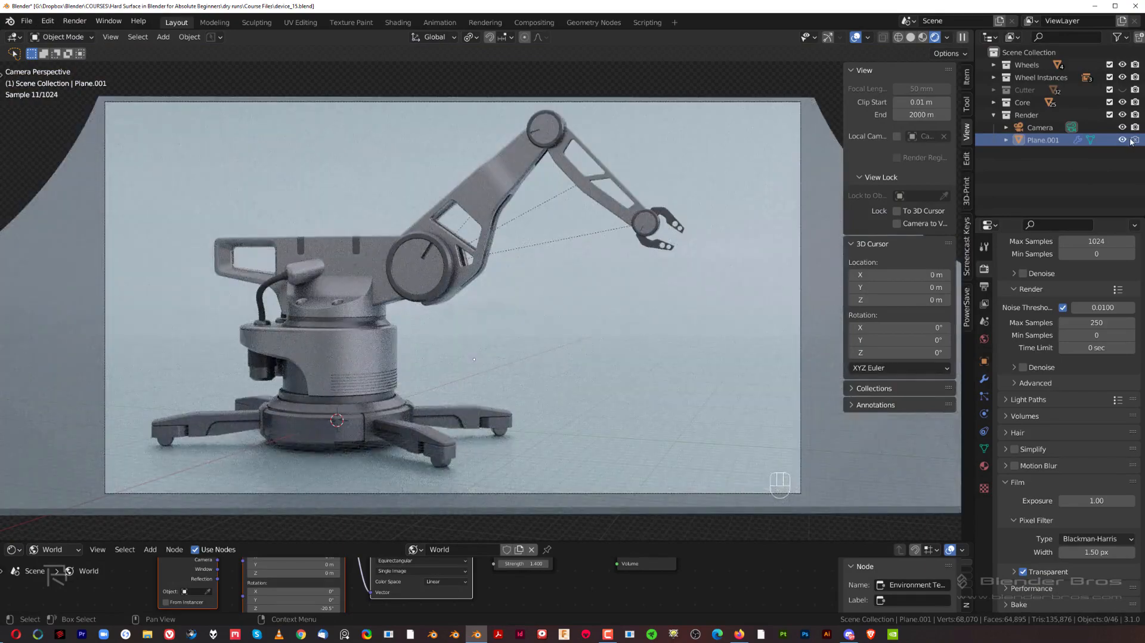
left_click(1122, 141)
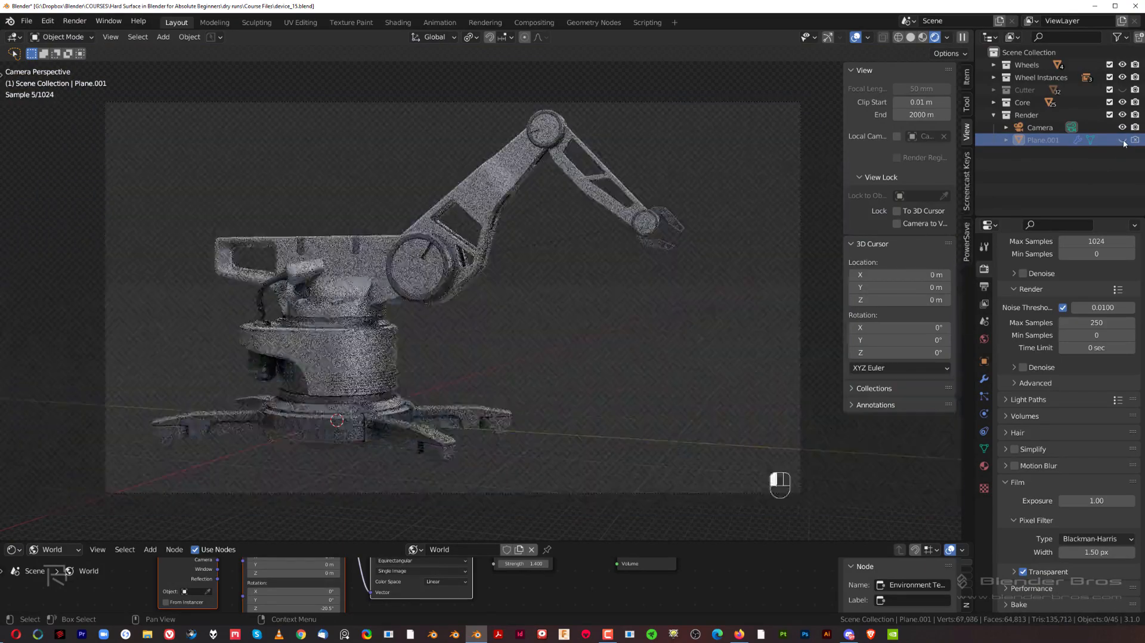
left_click(1122, 141)
left_click(1122, 141)
left_click(1136, 141)
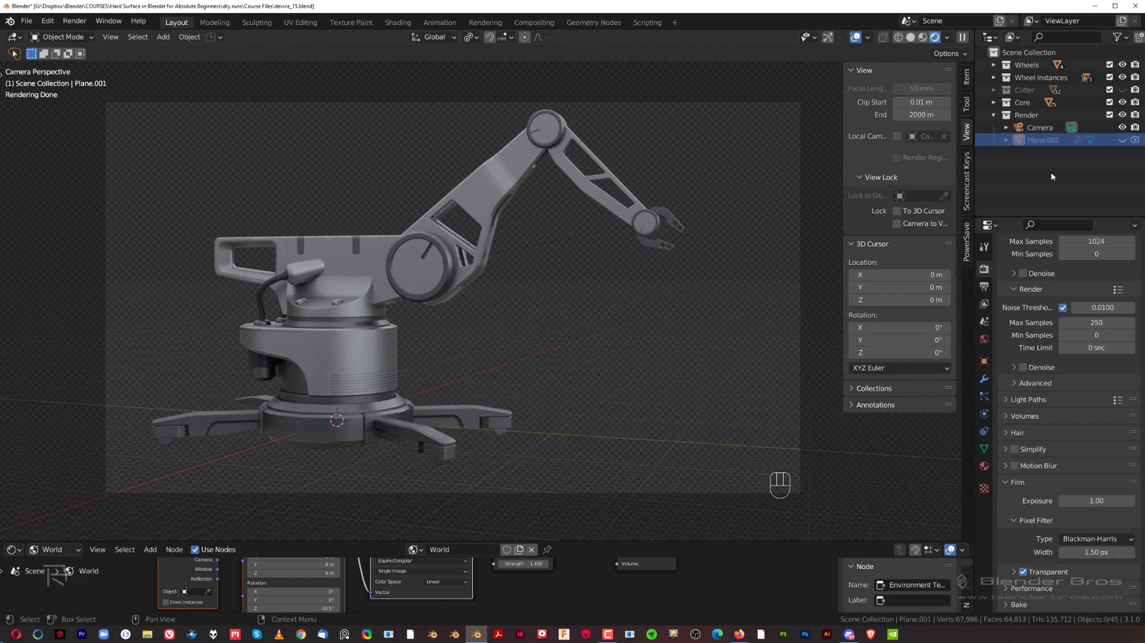
Render a still of the robot arm with a transparent background and bring the render window fully into view.
left_click(75, 21)
left_click(89, 33)
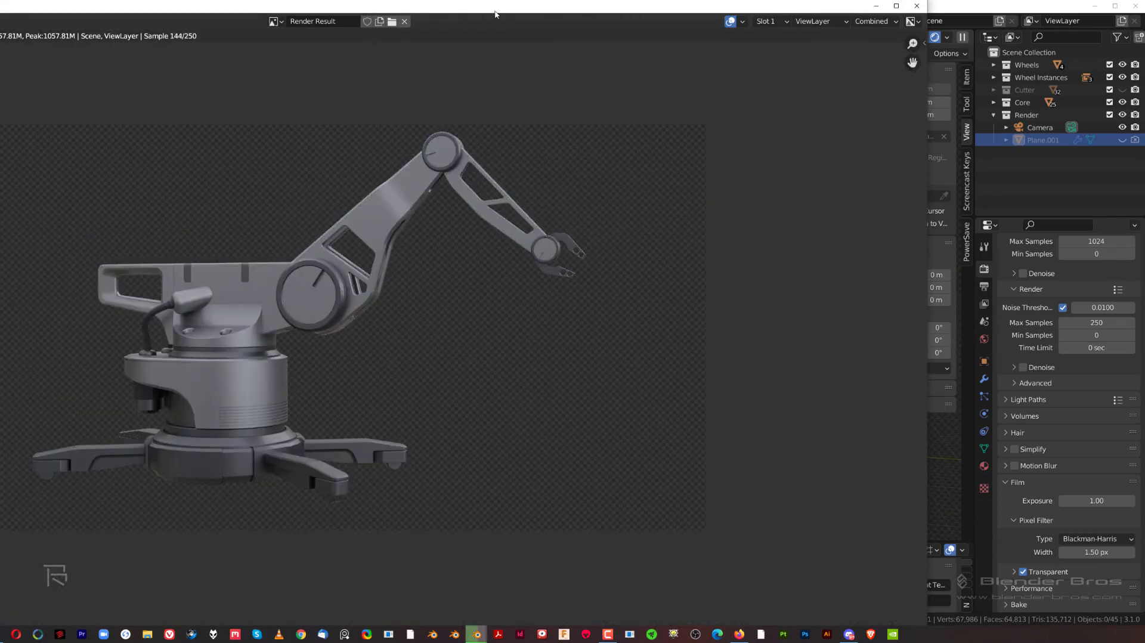
left_click_drag(495, 8, 733, 15)
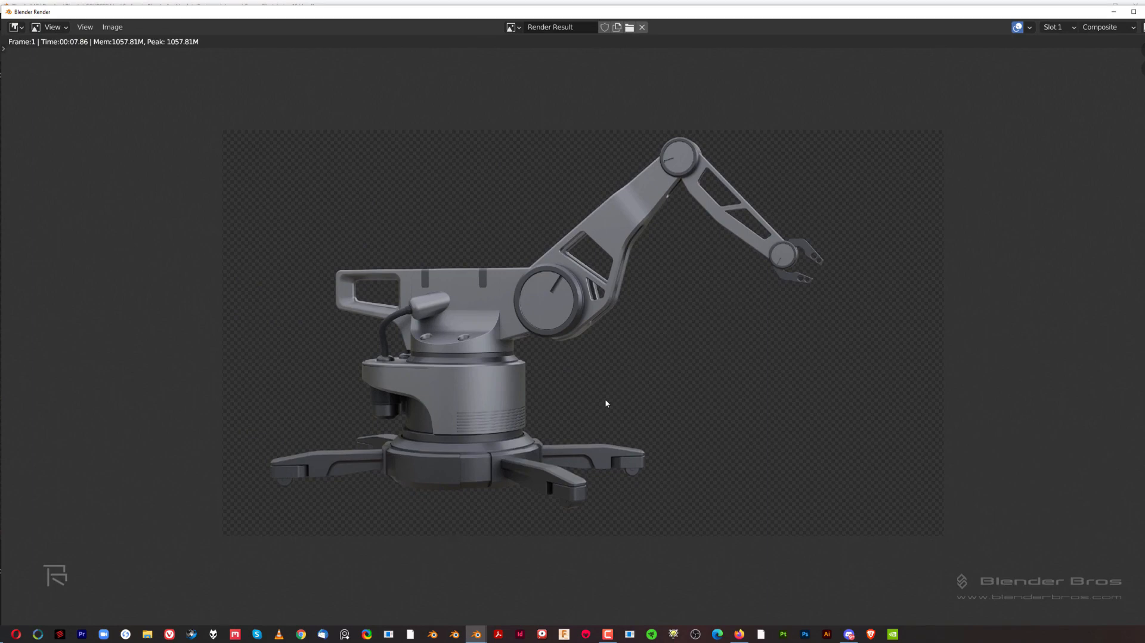
Save the transparent render as untitled2.tif and close the render window.
left_click(106, 27)
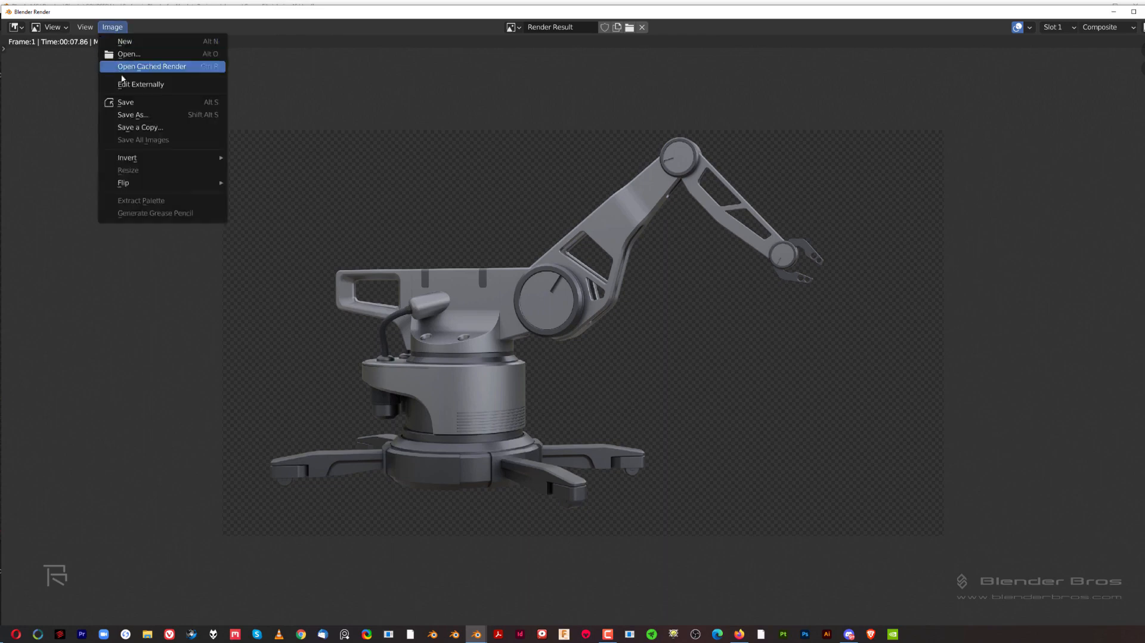
left_click(122, 114)
left_click(443, 457)
left_click(443, 457)
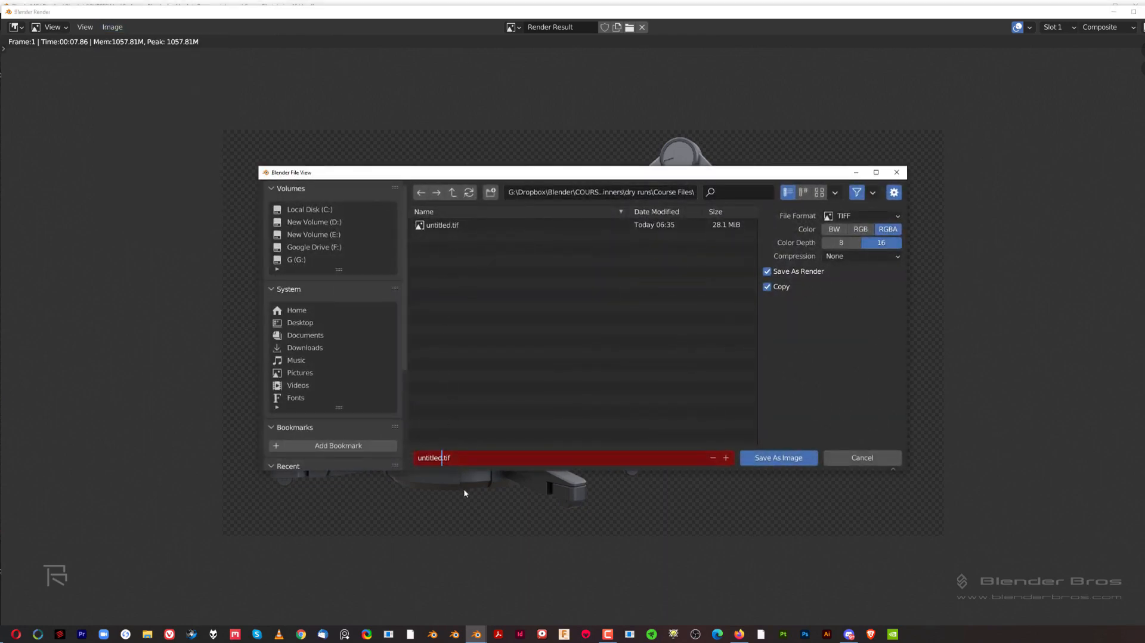
type("2")
left_click(773, 457)
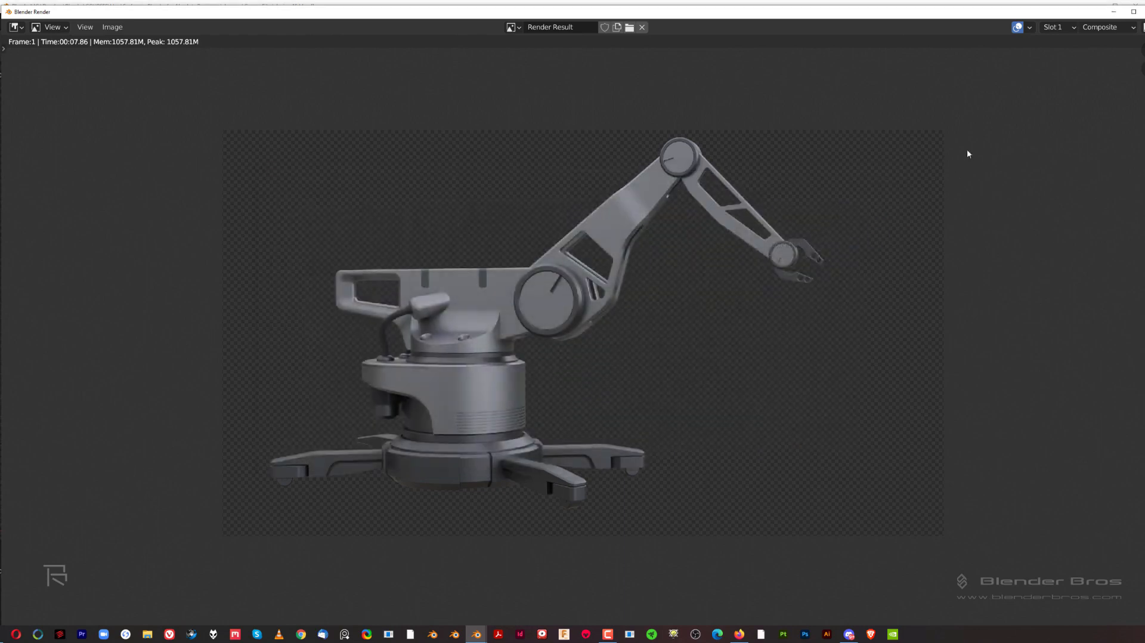
key("Escape")
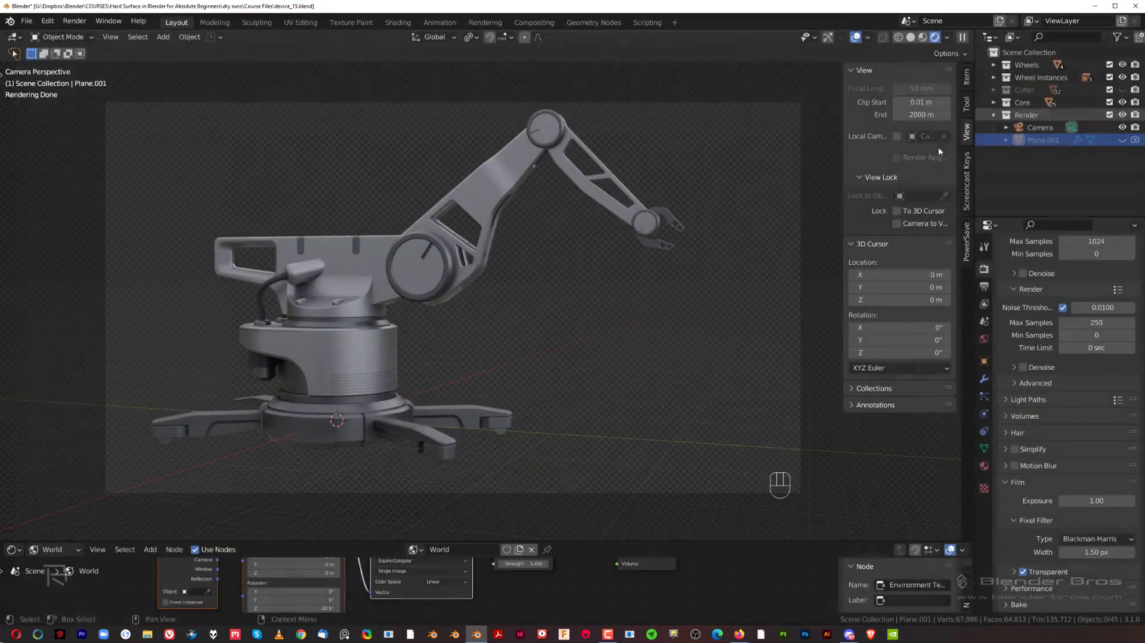
Switch the 3D viewport to Solid shading and save the file.
left_click(909, 37)
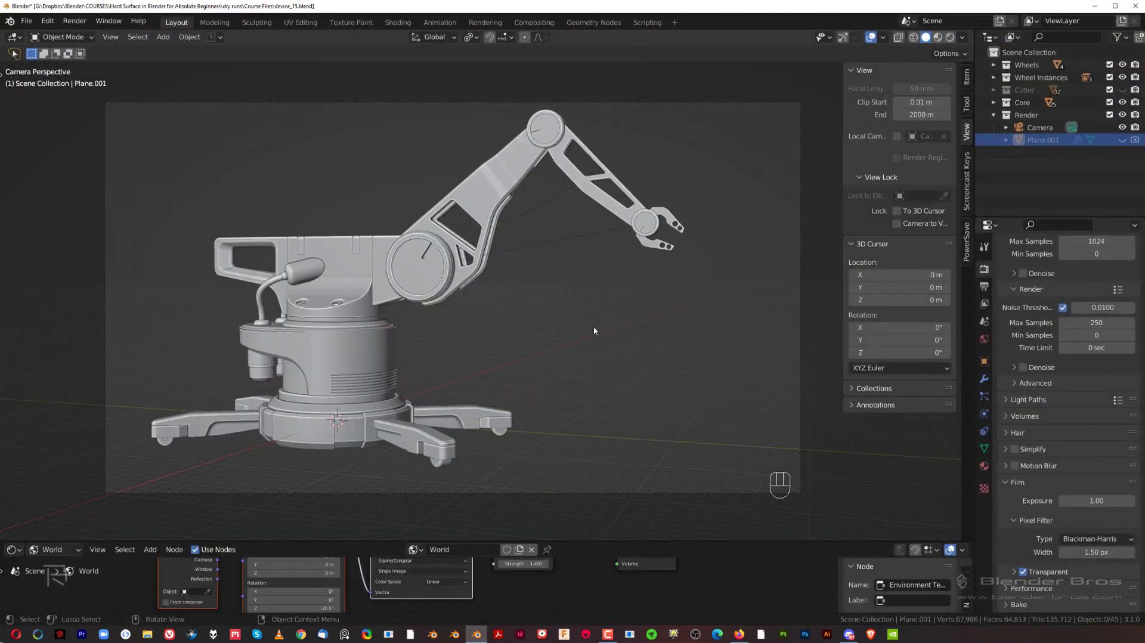
key("ctrl+s")
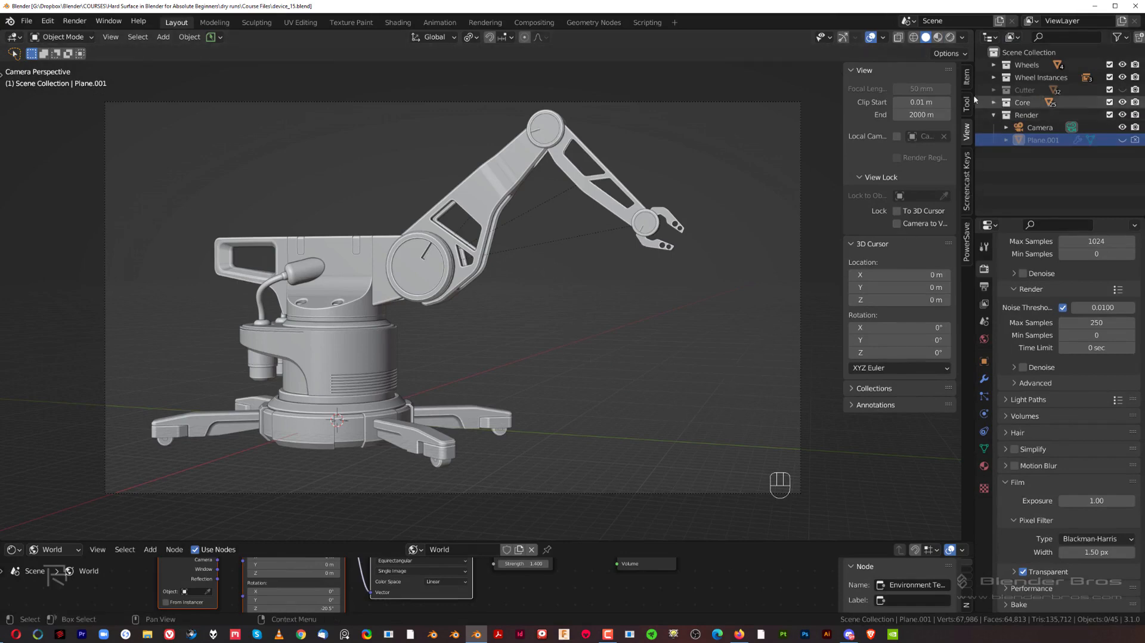
Replace the scene statistics in the status bar with video memory usage, and compare it between Rendered and Solid viewport shading.
left_click(949, 33)
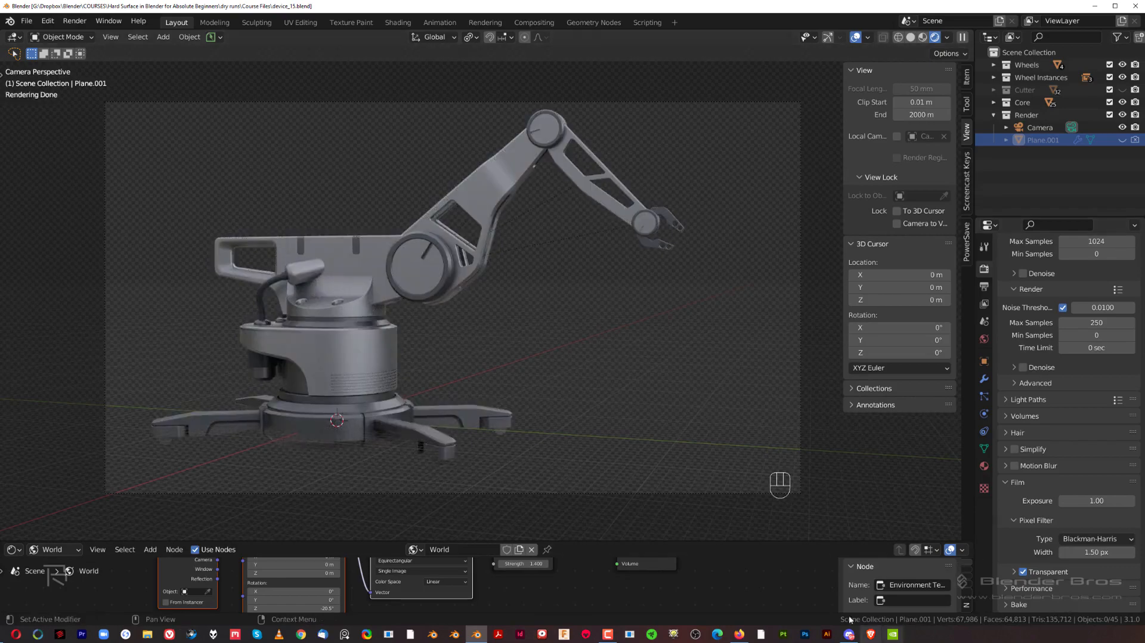
right_click(829, 618)
left_click(760, 574)
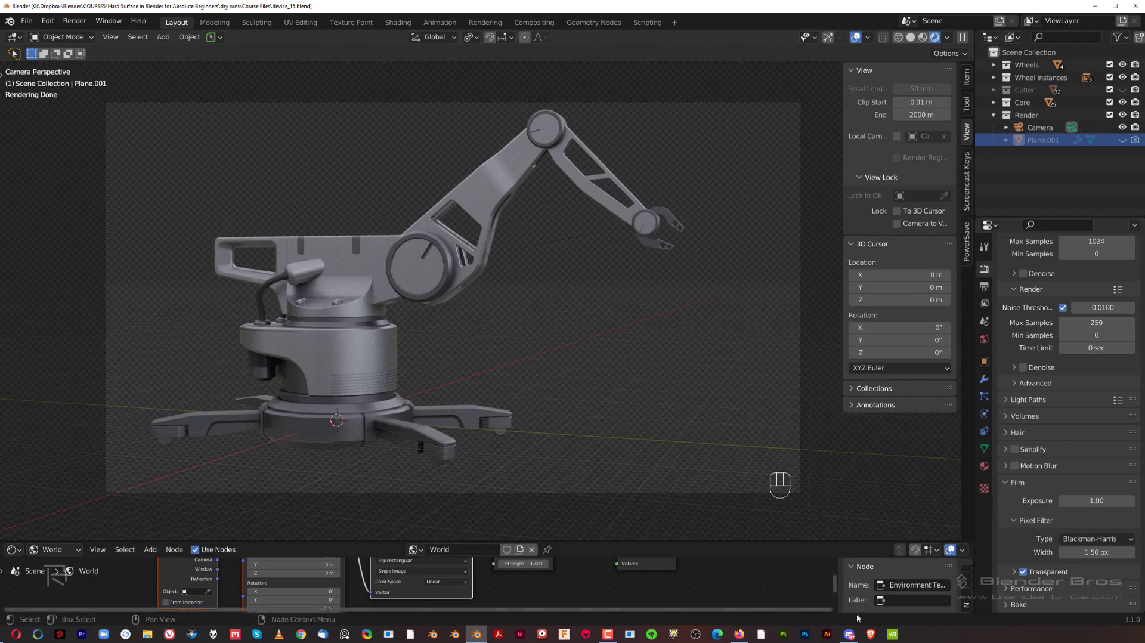
right_click(1000, 621)
left_click(990, 598)
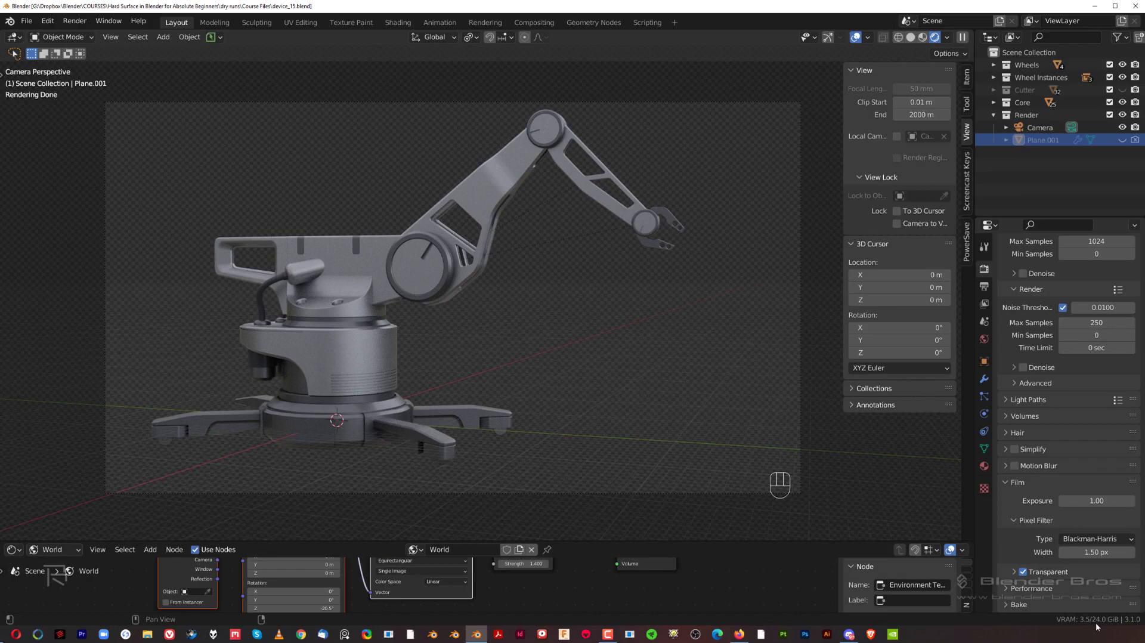
left_click(910, 37)
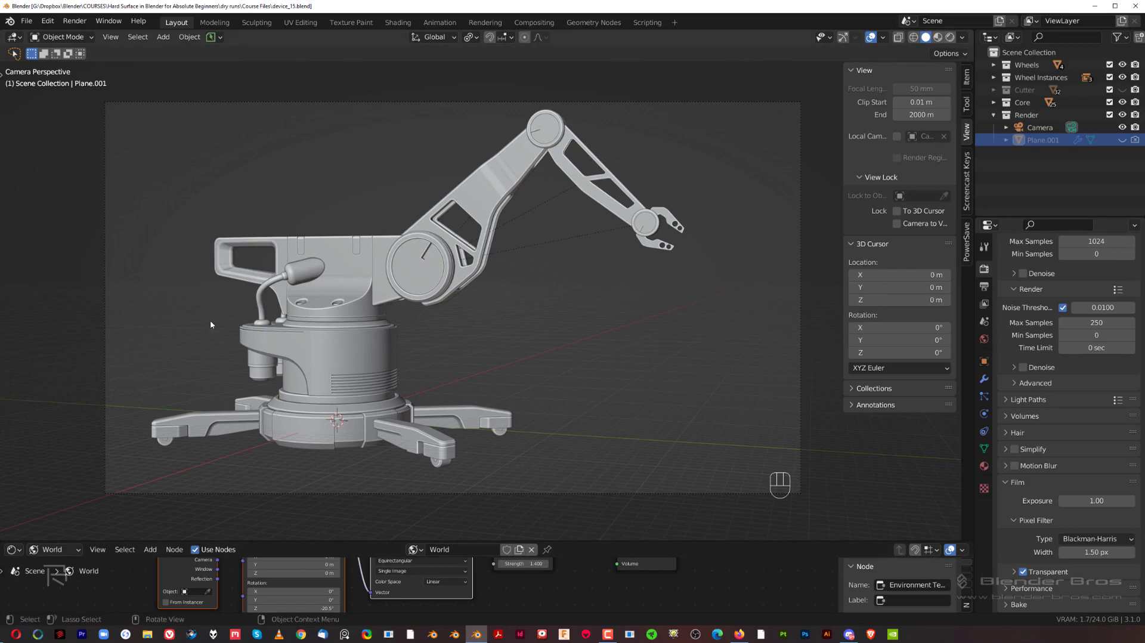
Render the image again from Solid shading to check the video memory usage, and close the render window.
left_click(74, 21)
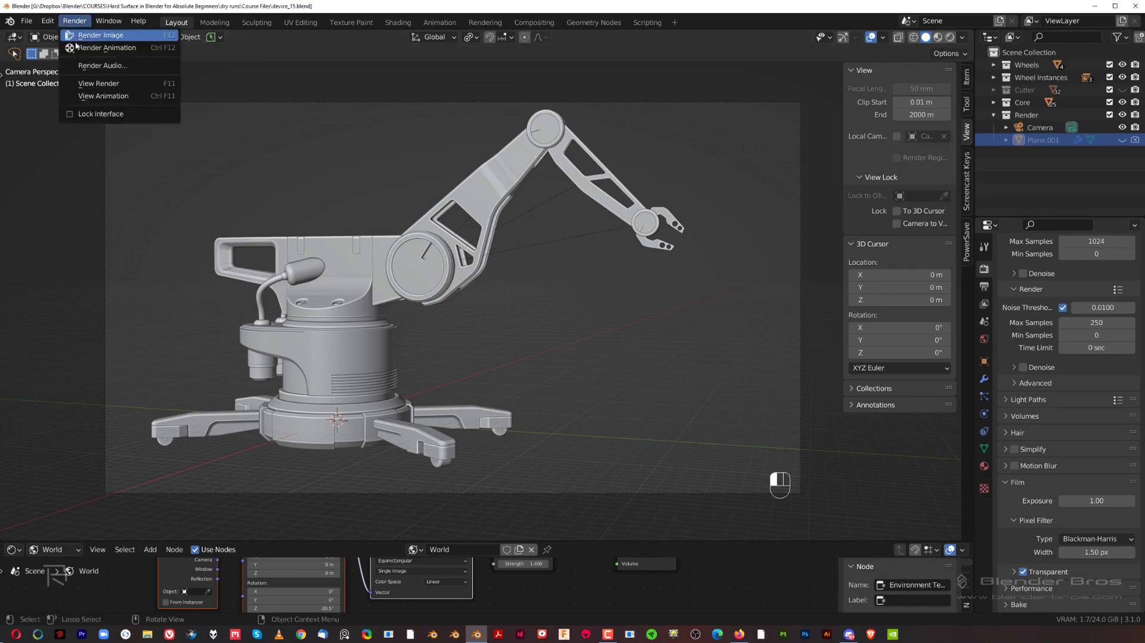
left_click(84, 37)
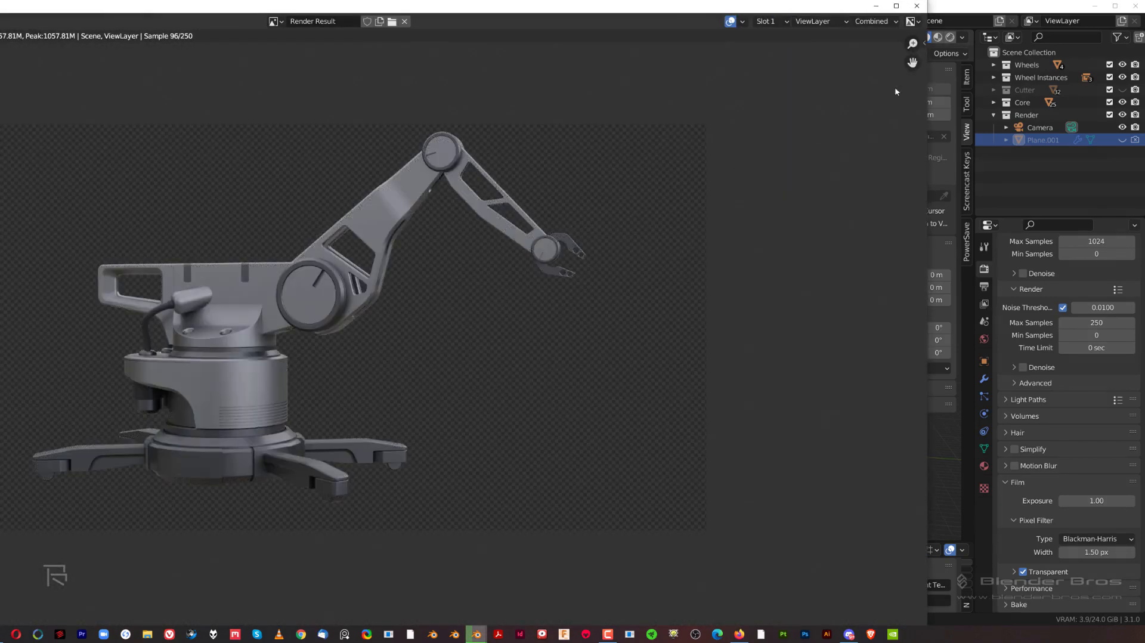
left_click(916, 6)
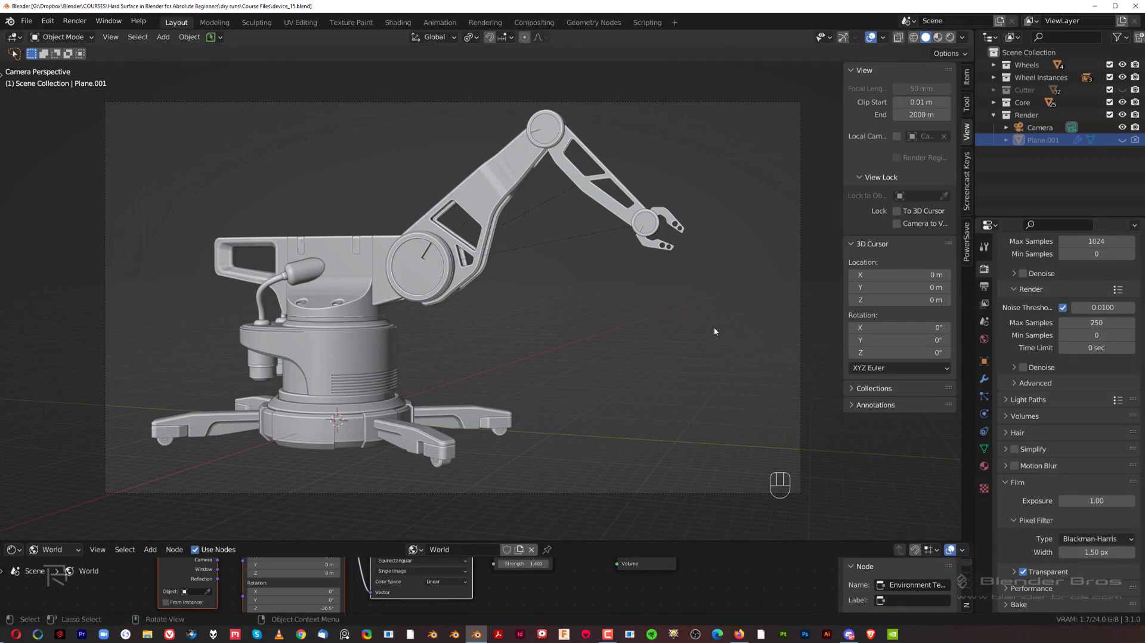
Collapse the Render collection in the outliner and save an incremental version as device_16.blend with PowerSave.
left_click(994, 114)
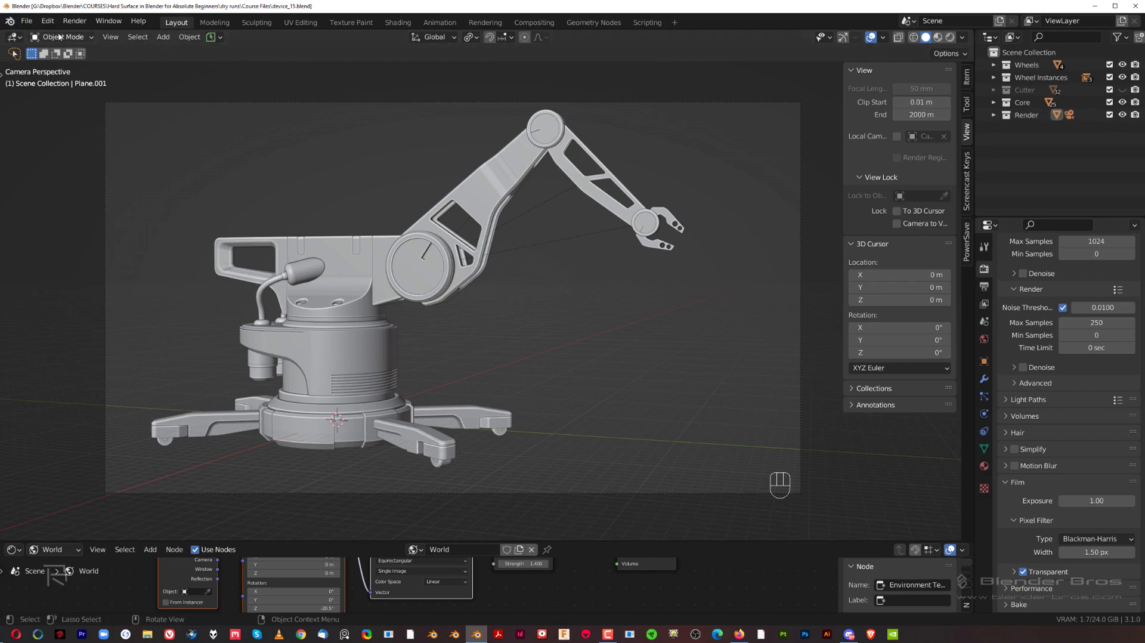
left_click(220, 36)
left_click(184, 77)
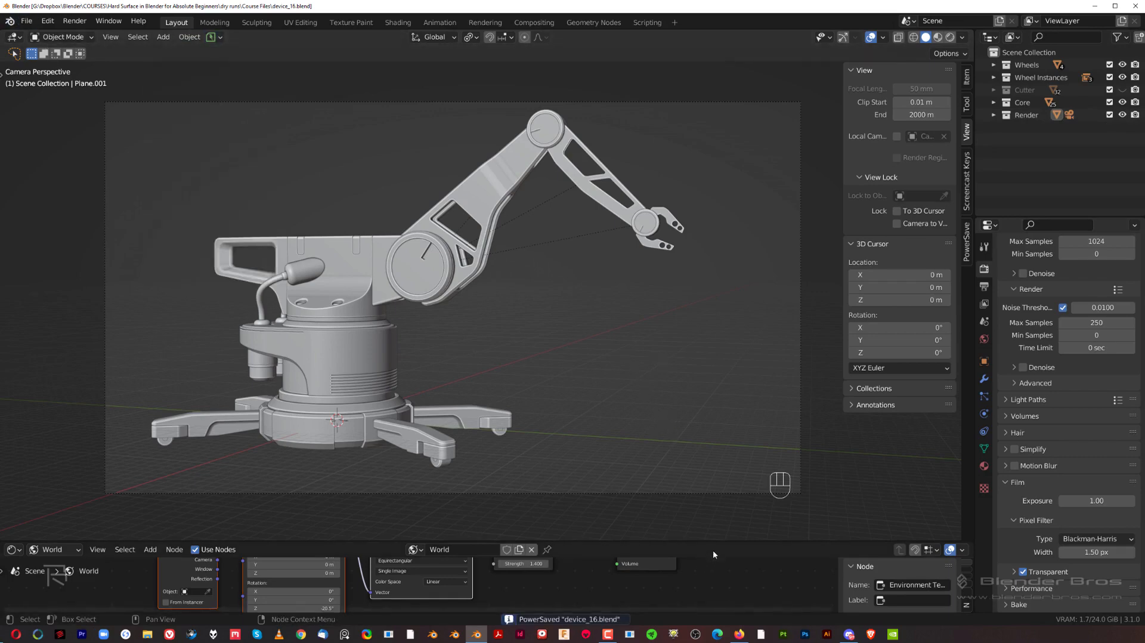
Enlarge the World shader editor to review the HDRI nodes, and merge its area into the 3D viewport.
left_click_drag(713, 541, 383, 426)
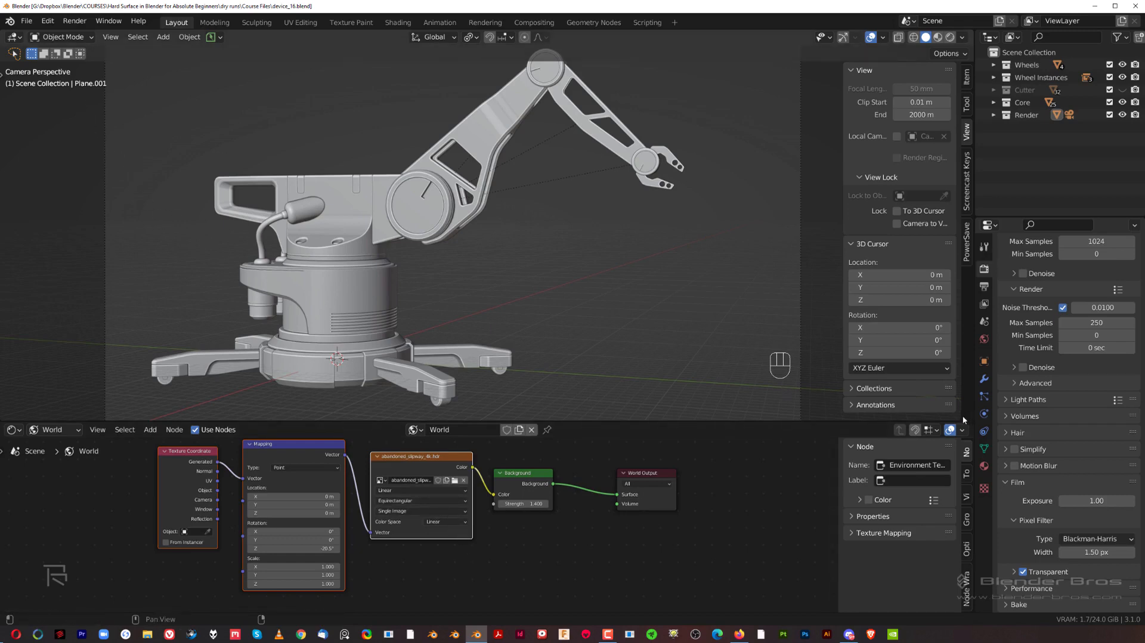
left_click_drag(969, 419, 967, 465)
left_click(967, 440)
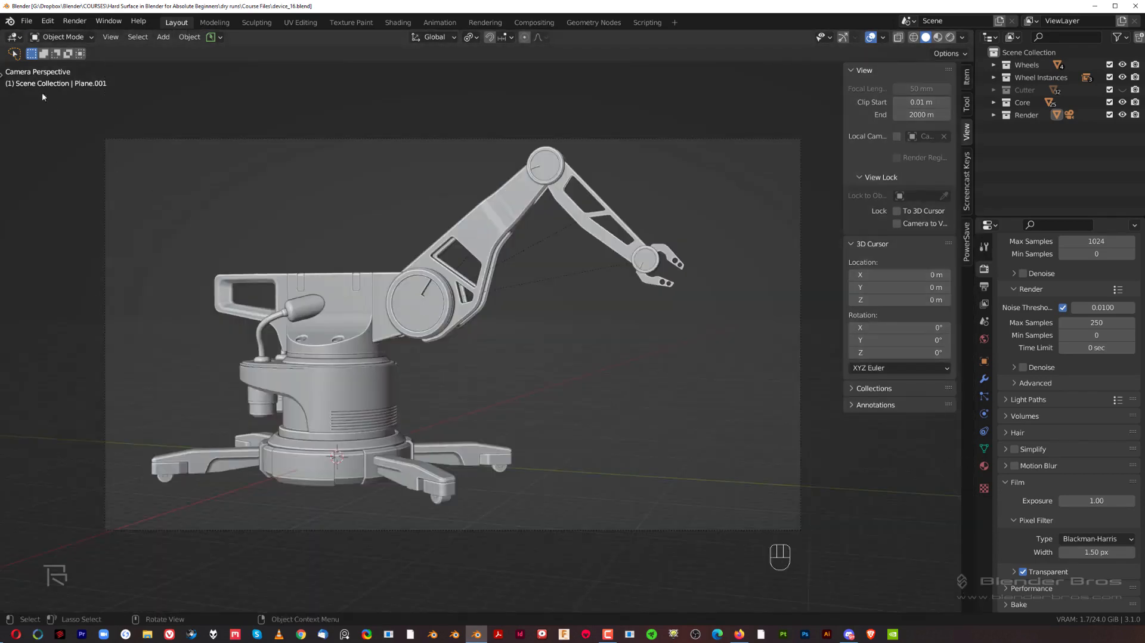
Pack all external resources into the blend file.
left_click(26, 20)
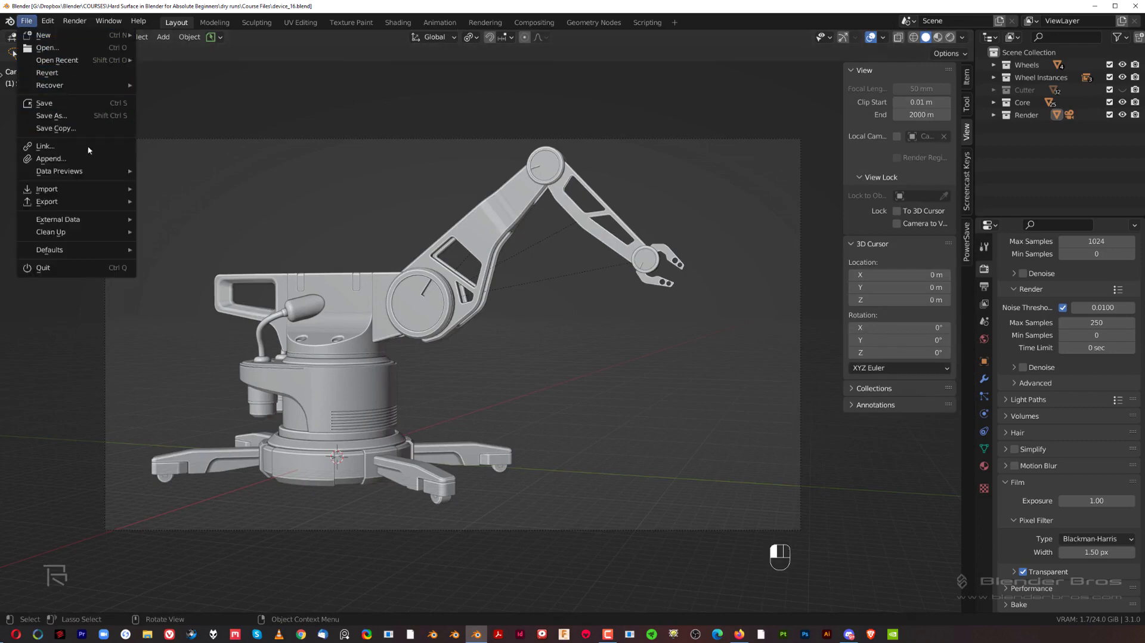
mouse_move(109, 221)
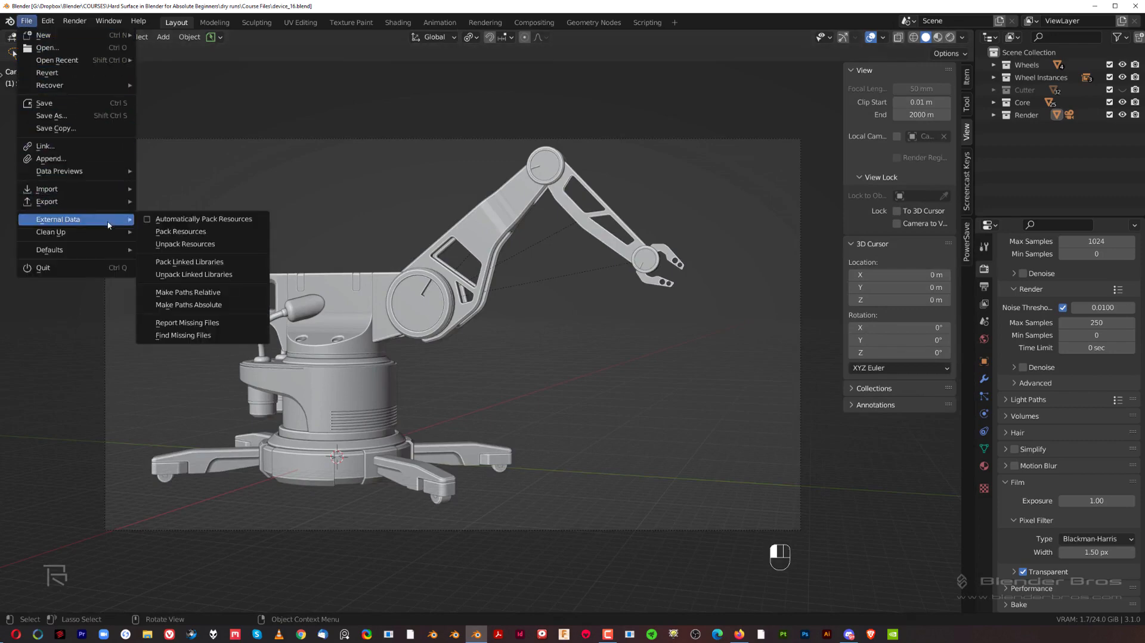
left_click(185, 236)
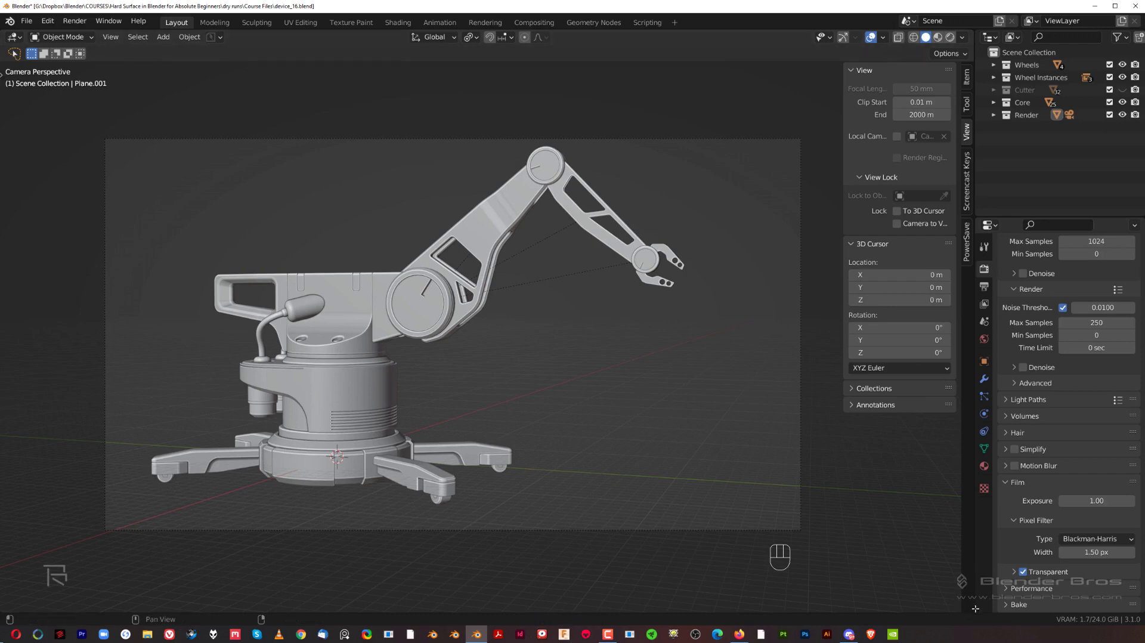
Split the 3D viewport horizontally and show the World shader nodes in the lower area with the Shader Editor.
left_click_drag(972, 607, 894, 451)
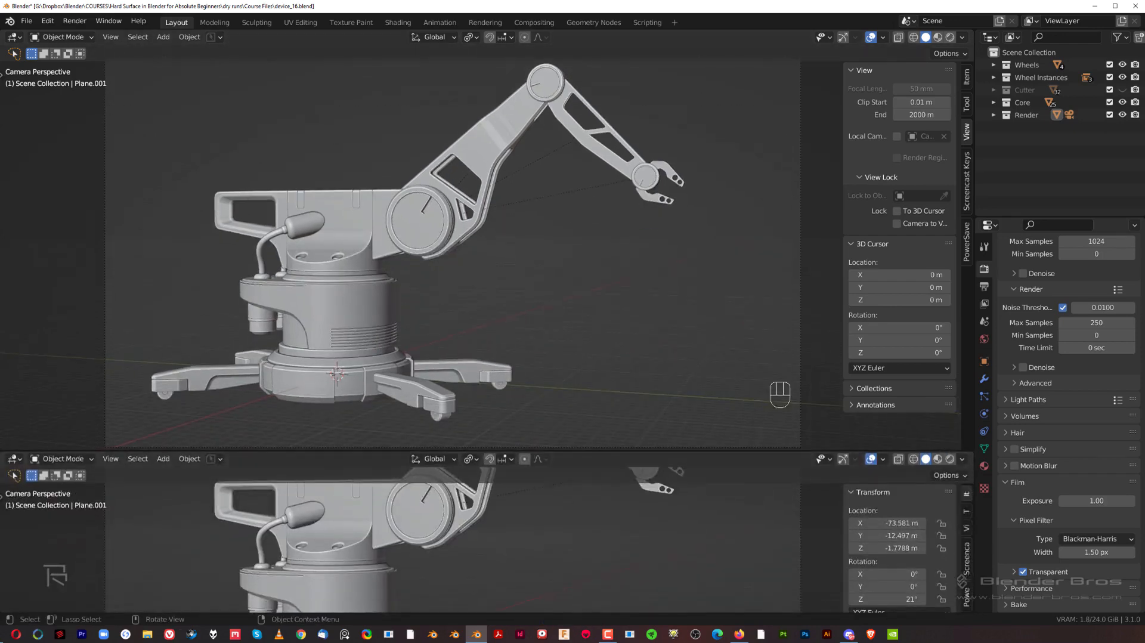
left_click(15, 458)
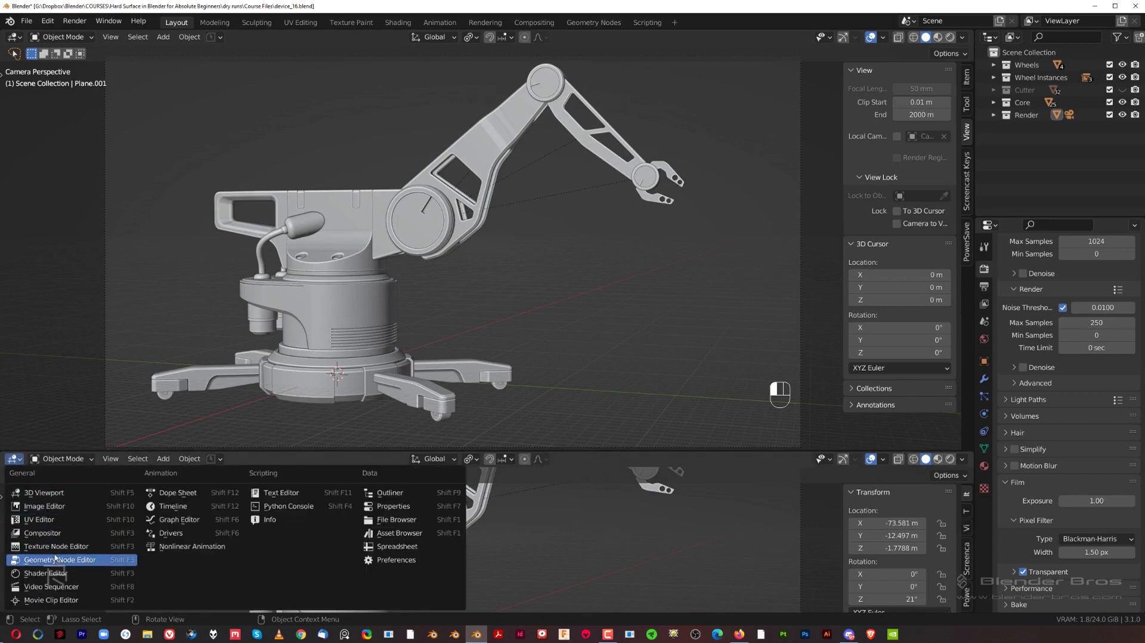
left_click(46, 573)
left_click(55, 459)
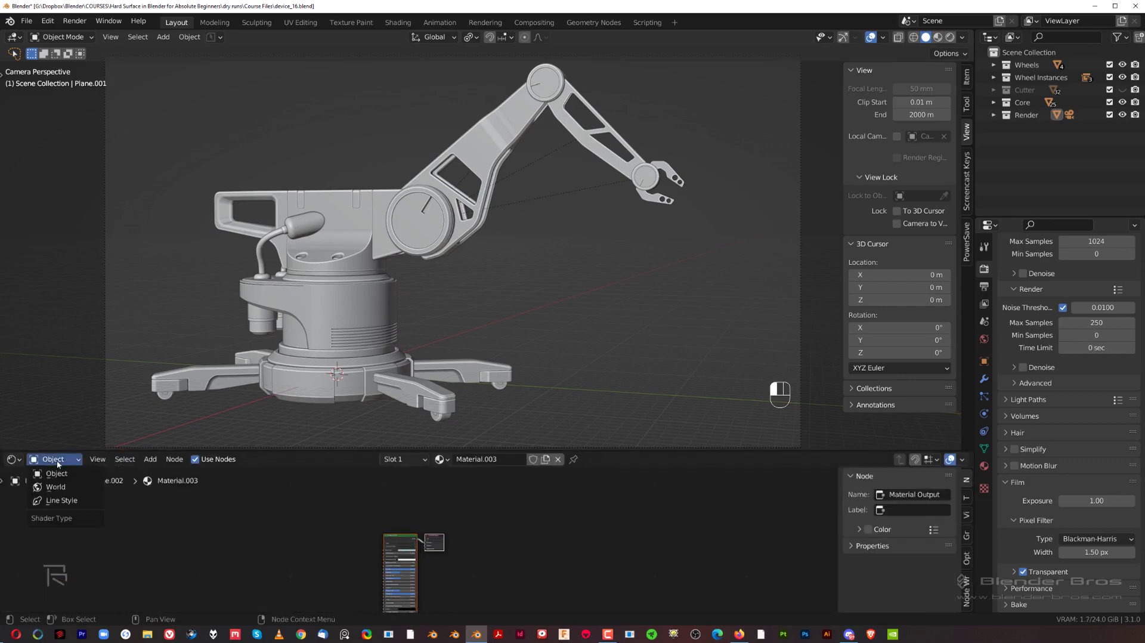
left_click(55, 486)
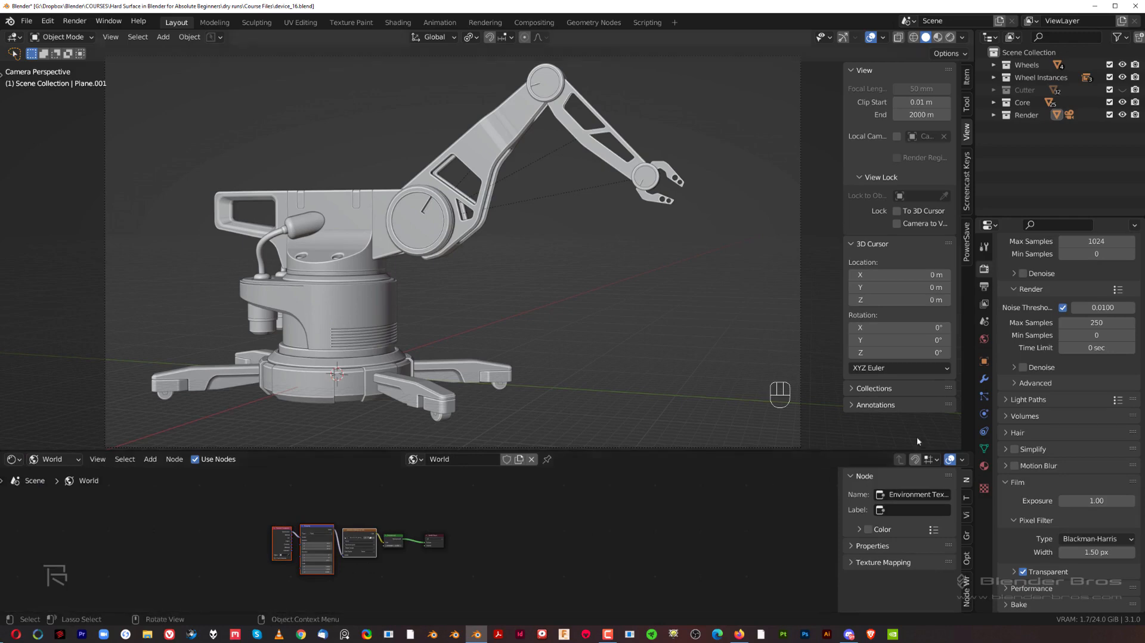
Merge the World shader editor area back into the 3D viewport and hide the viewport's sidebar.
left_click(967, 449)
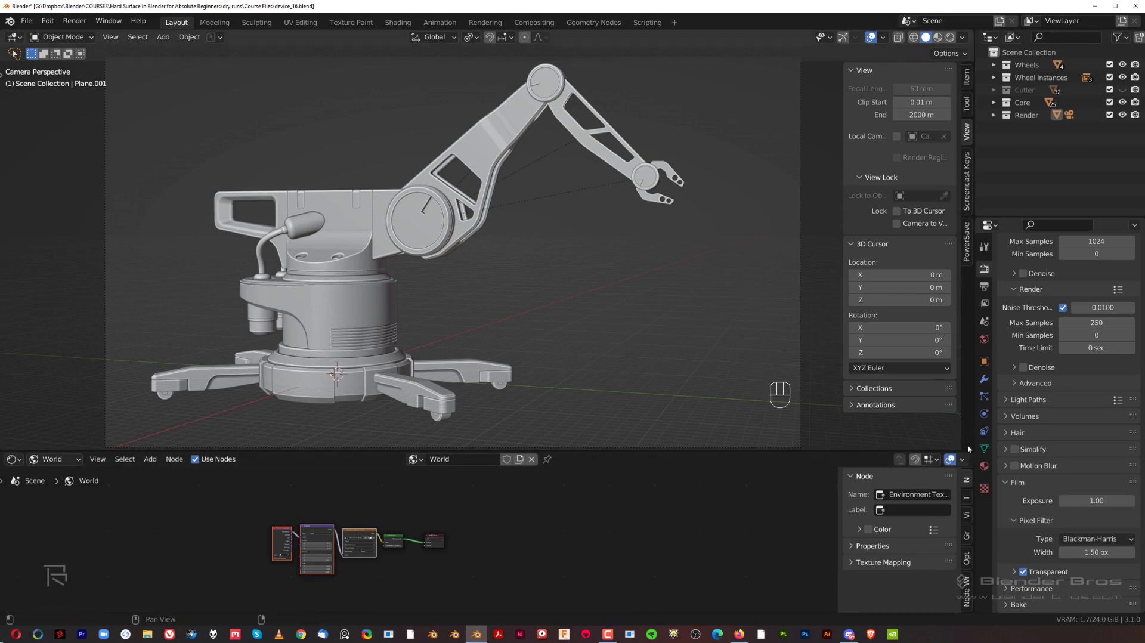
left_click_drag(967, 445, 691, 539)
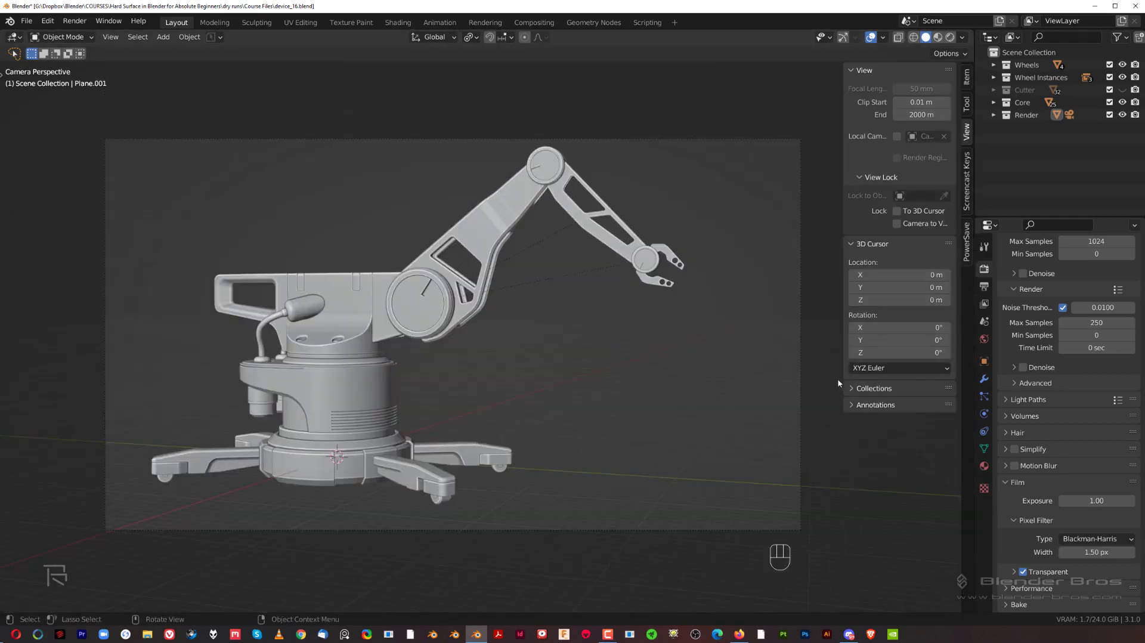
key("n")
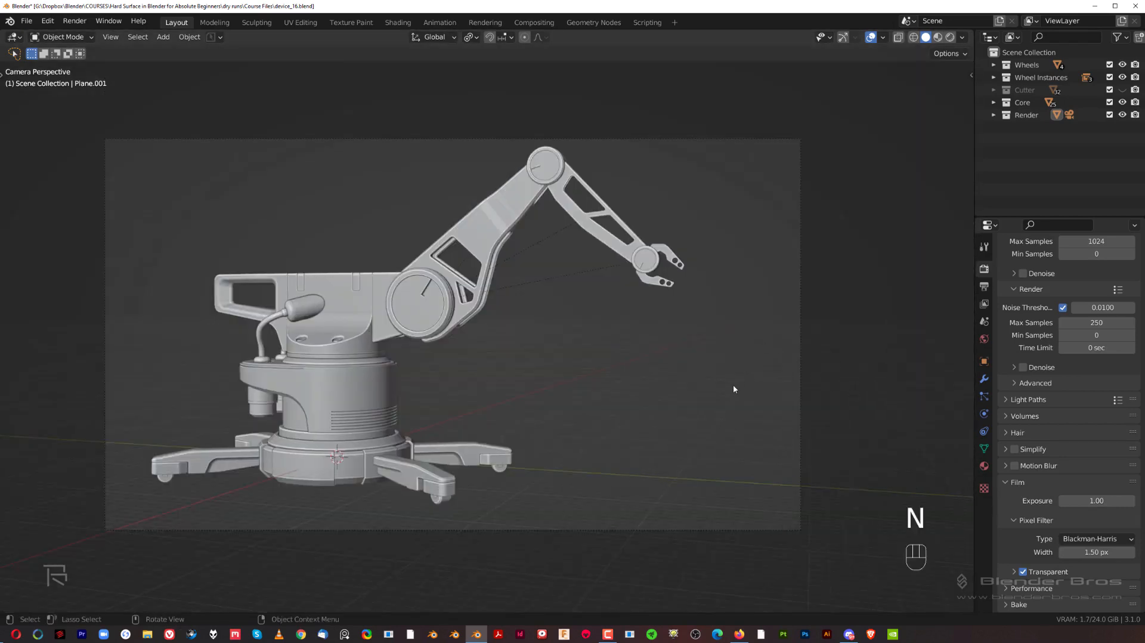